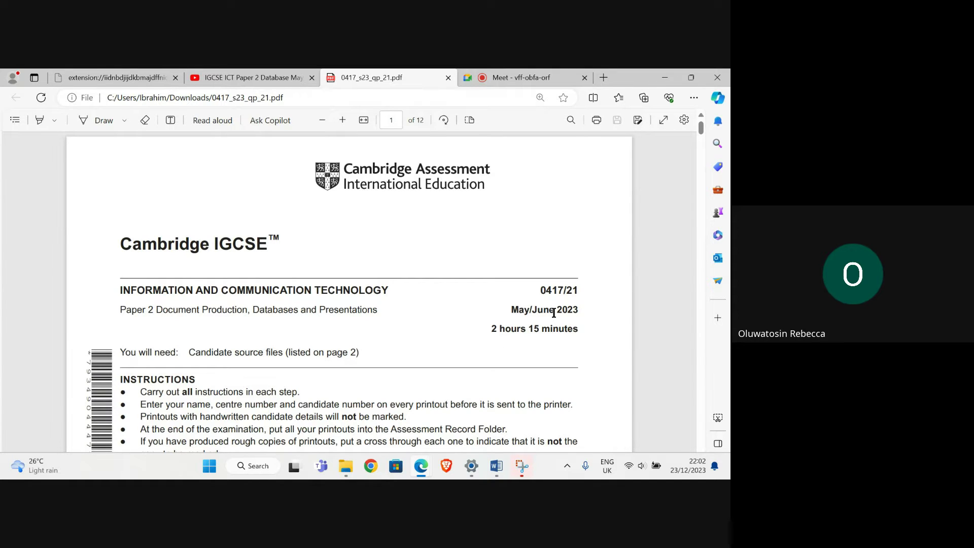
Step: Review the supplied source file list in the question paper and go to Task 3 – Database on page 6
{"action": "scroll", "coordinate": [567, 296], "scroll_direction": "down", "scroll_amount": 14}
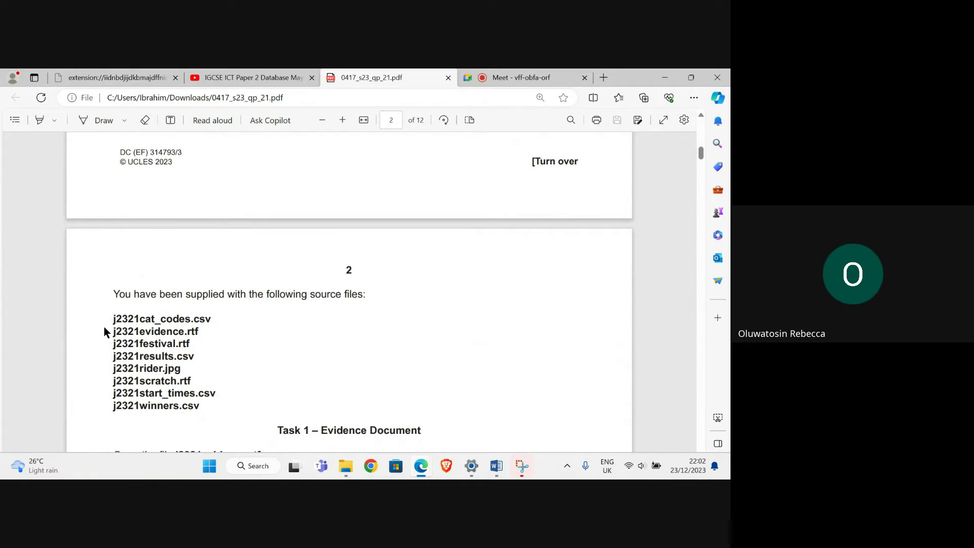
{"action": "left_click_drag", "start_coordinate": [117, 323], "coordinate": [223, 409]}
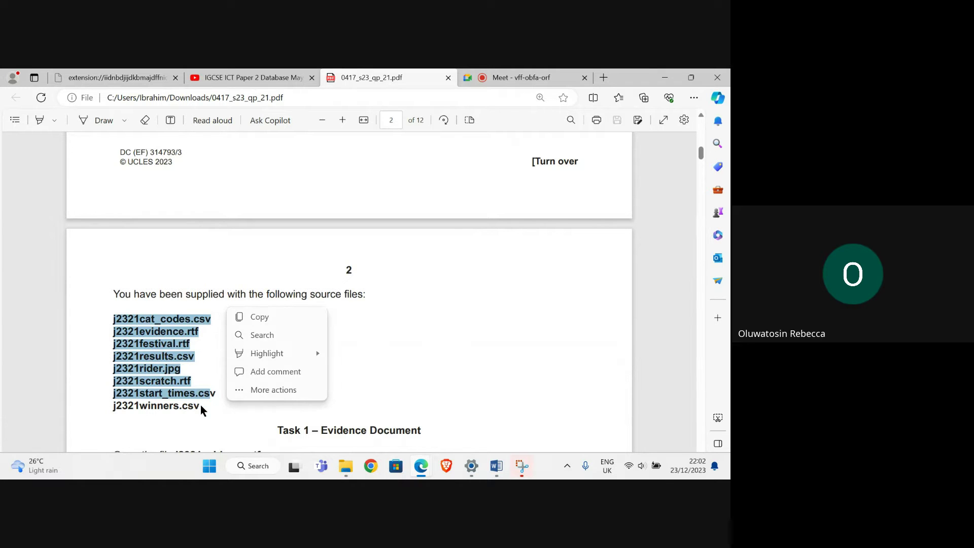
{"action": "left_click", "coordinate": [199, 405]}
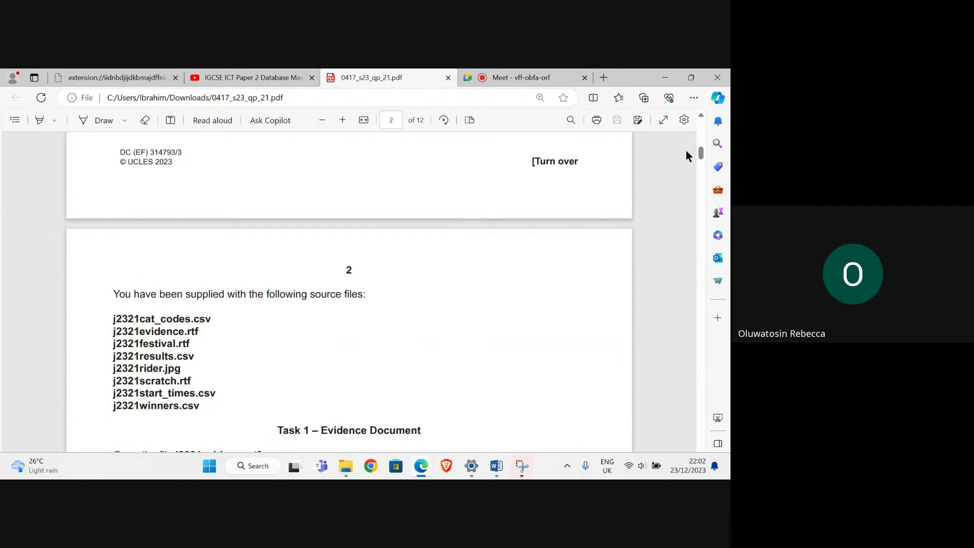
{"action": "left_click_drag", "start_coordinate": [701, 152], "coordinate": [692, 269]}
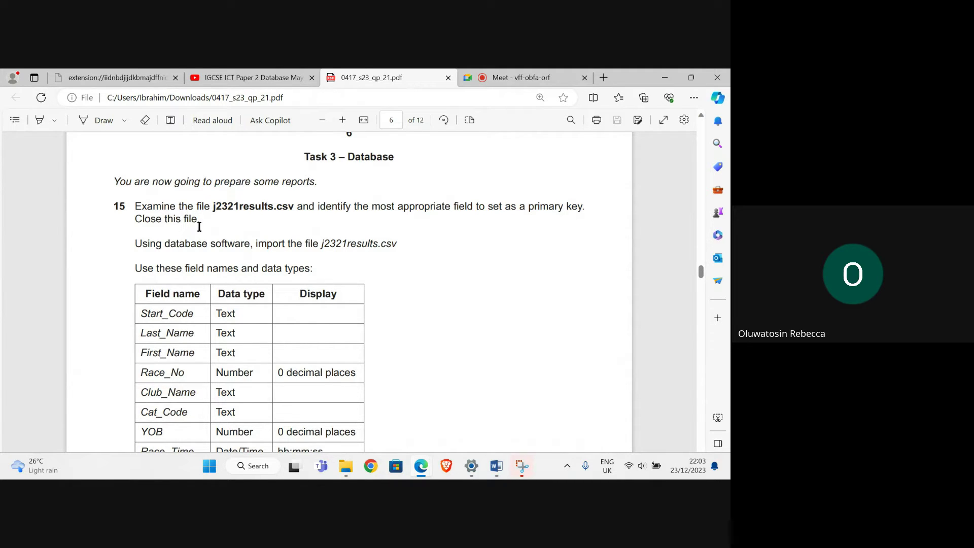
Step: Open j2321results.csv from the 06_0417_21_Confidential Source Files June 2023 folder
{"action": "mouse_move", "coordinate": [347, 472]}
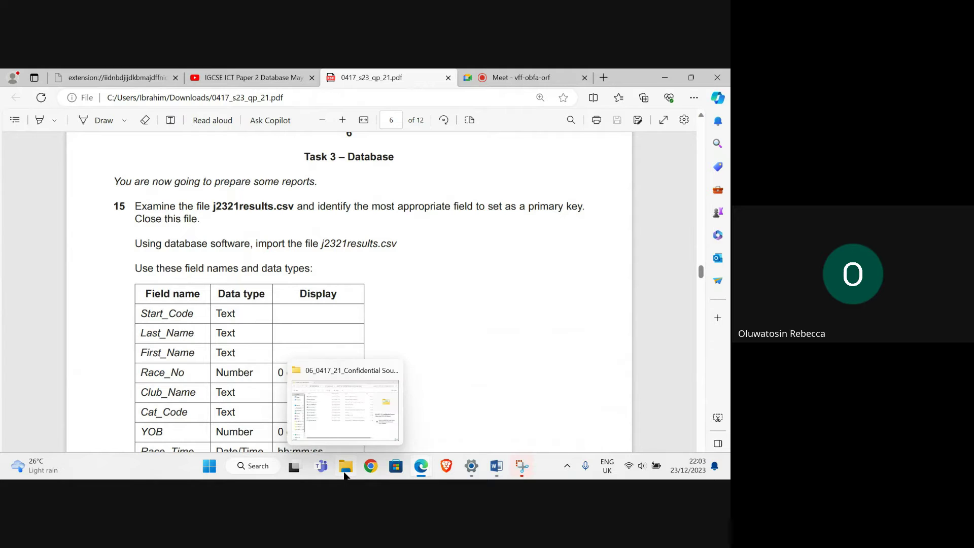
{"action": "left_click", "coordinate": [323, 432]}
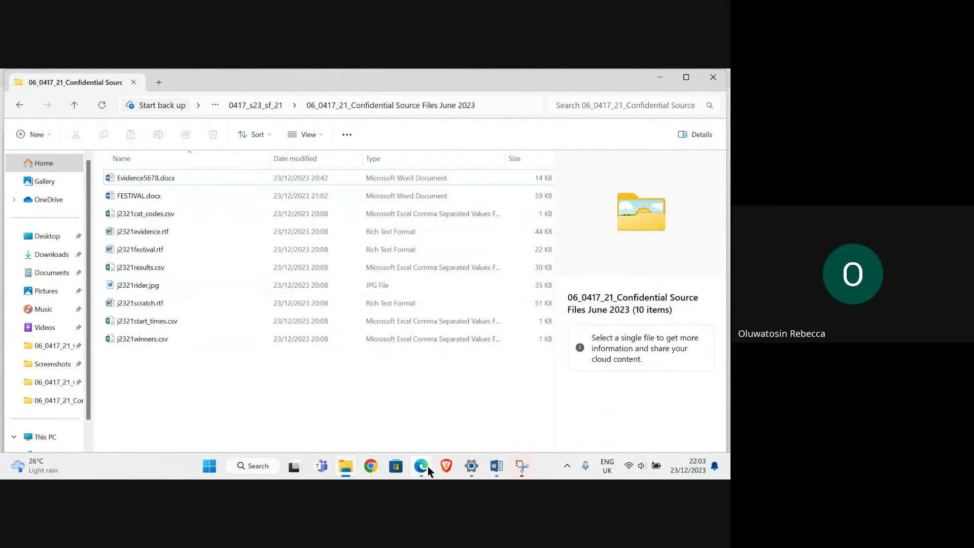
{"action": "mouse_move", "coordinate": [428, 466]}
{"action": "mouse_move", "coordinate": [298, 416]}
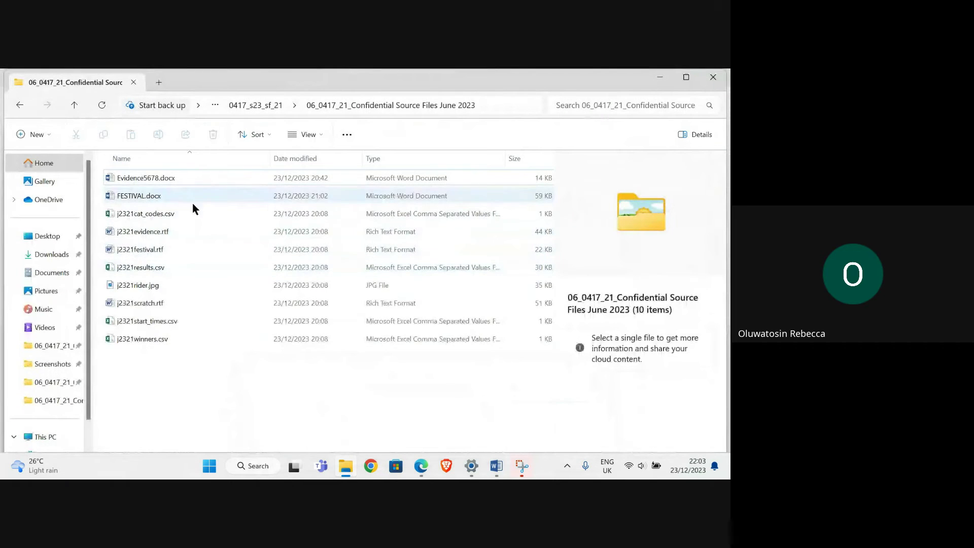
{"action": "left_click", "coordinate": [148, 270]}
{"action": "double_click", "coordinate": [150, 270]}
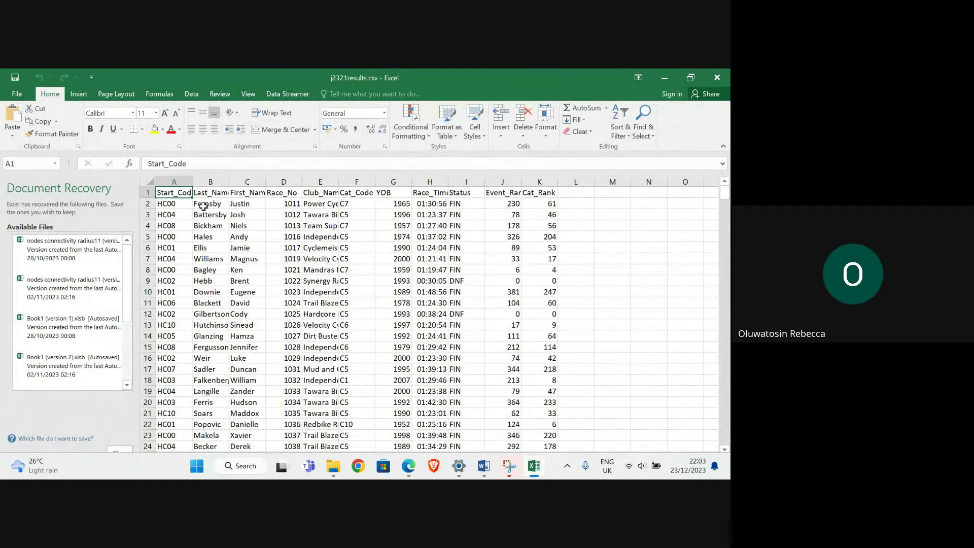
Step: Examine the Race_No column as a possible primary key, and close the file with the recovered files removed
{"action": "left_click", "coordinate": [287, 183]}
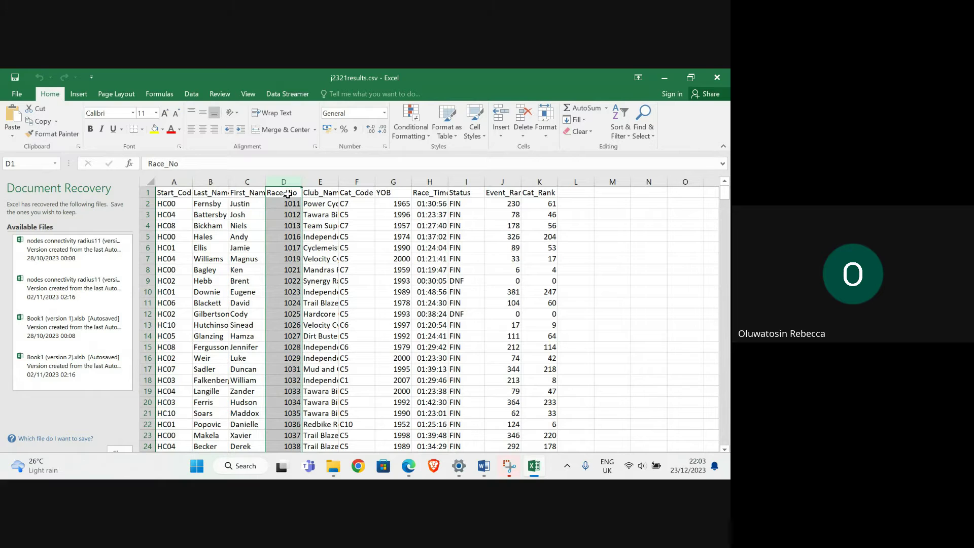
{"action": "scroll", "coordinate": [293, 284], "scroll_direction": "down", "scroll_amount": 5}
{"action": "scroll", "coordinate": [292, 282], "scroll_direction": "up", "scroll_amount": 5}
{"action": "left_click", "coordinate": [717, 80]}
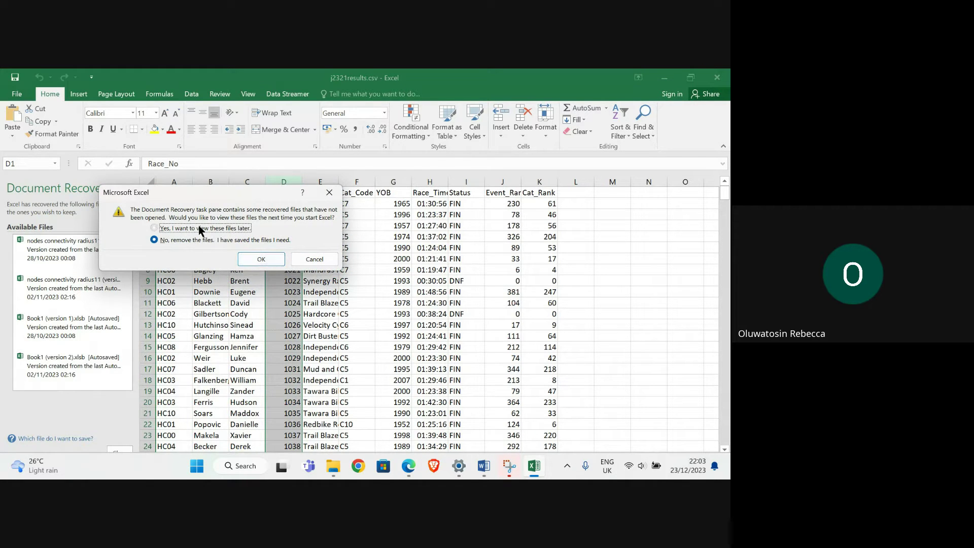
{"action": "left_click", "coordinate": [242, 259]}
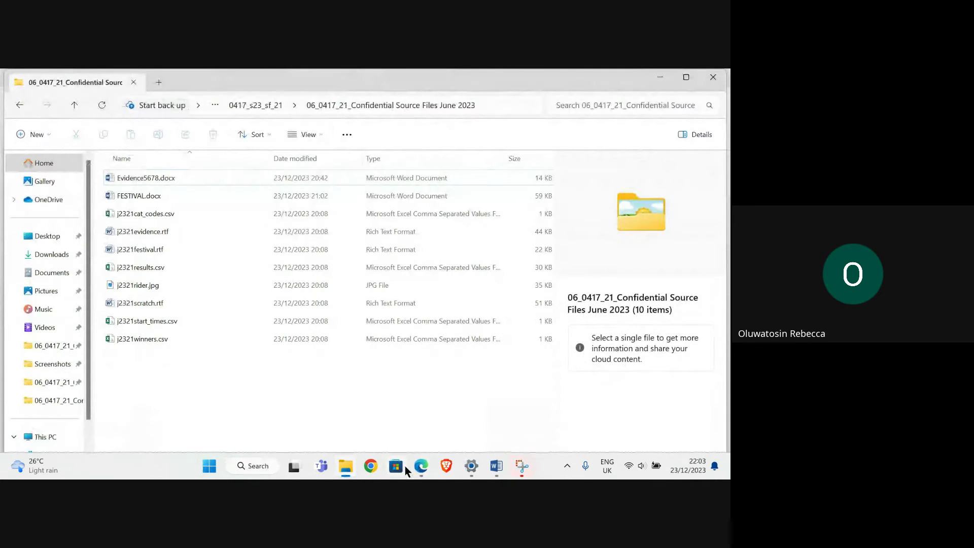
Step: Return to the question paper in Edge and read question 15's table of field names, data types and display formats
{"action": "mouse_move", "coordinate": [423, 471]}
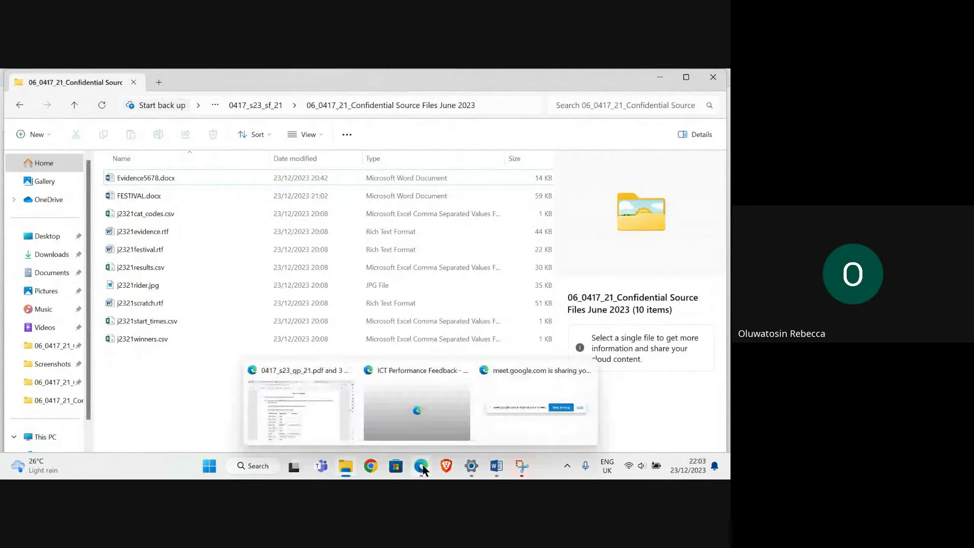
{"action": "left_click", "coordinate": [261, 416]}
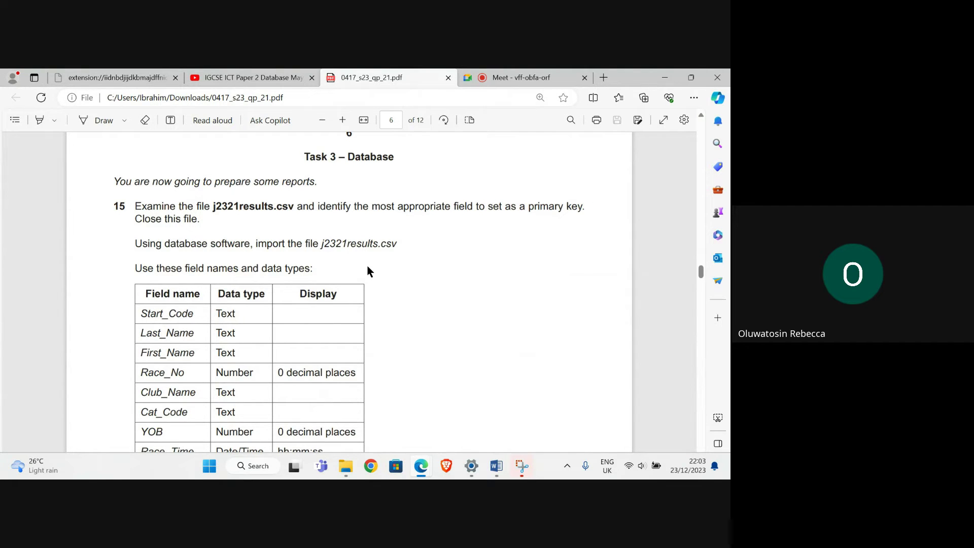
{"action": "scroll", "coordinate": [366, 271], "scroll_direction": "down", "scroll_amount": 2}
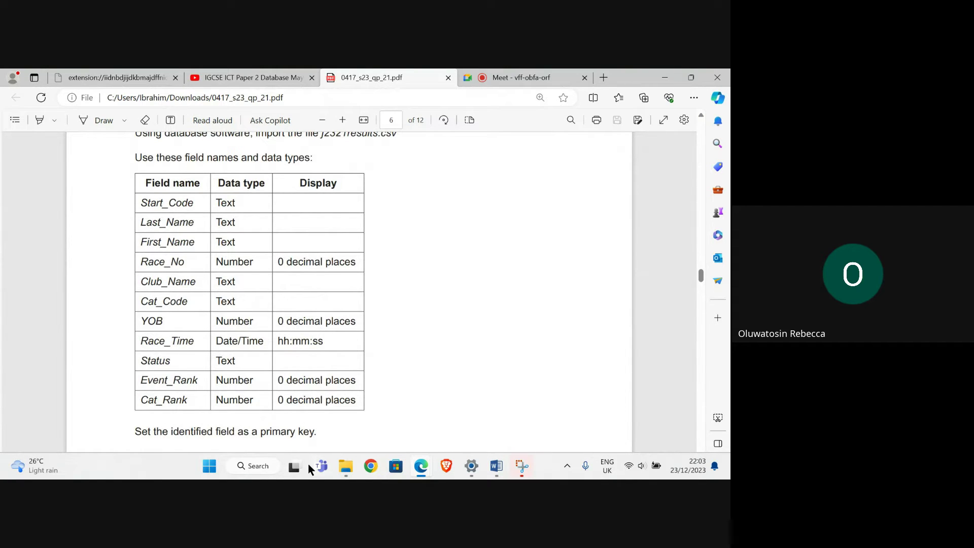
Step: Create a blank desktop database in Access 2016 and close its default empty table
{"action": "left_click", "coordinate": [263, 466]}
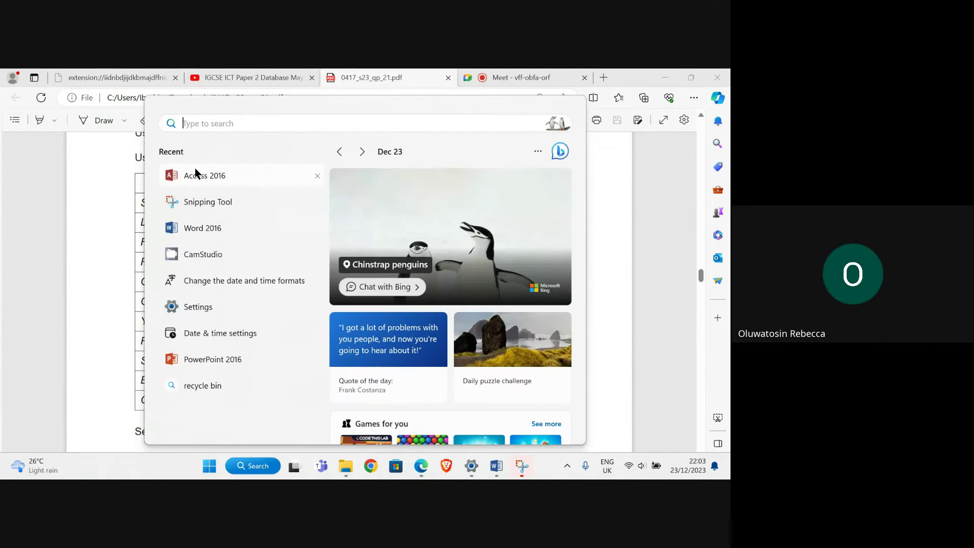
{"action": "left_click", "coordinate": [199, 175]}
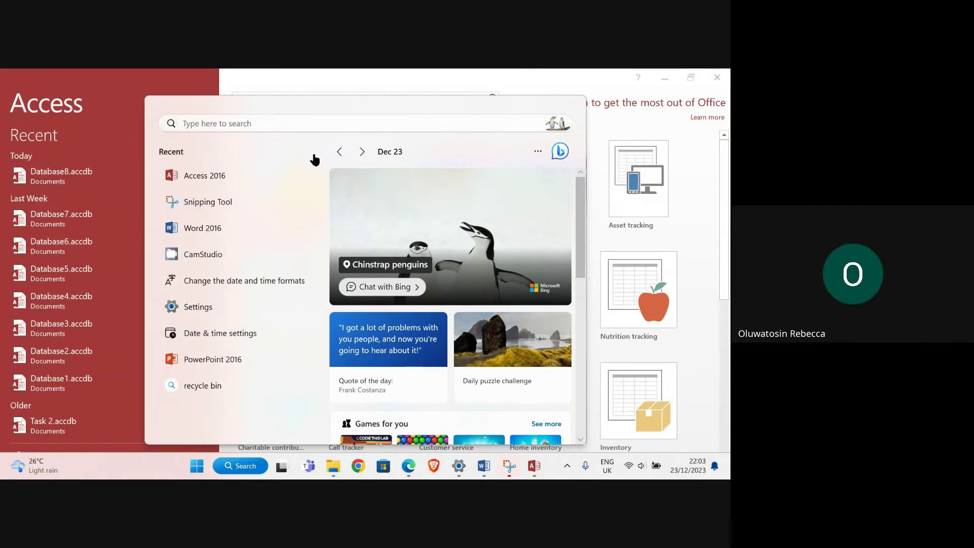
{"action": "left_click", "coordinate": [277, 188]}
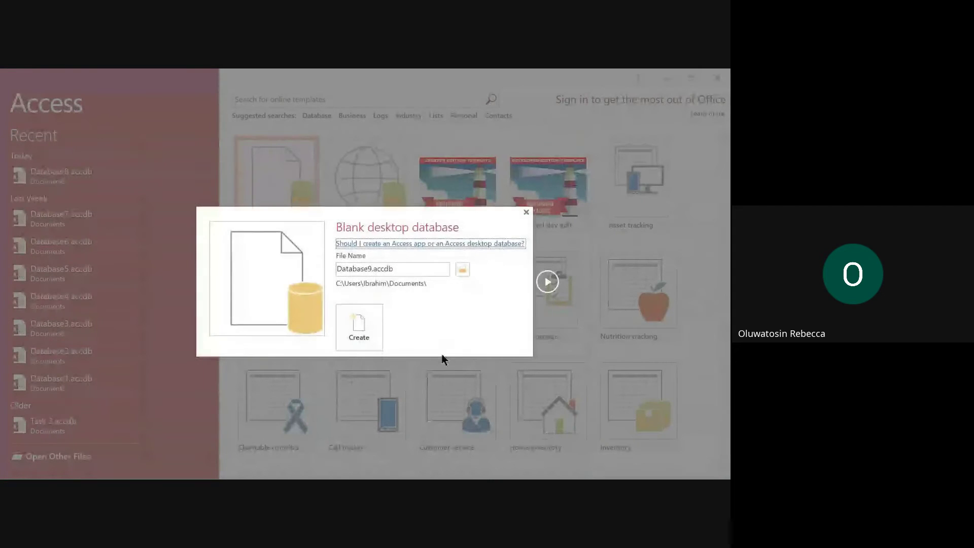
{"action": "left_click", "coordinate": [357, 323]}
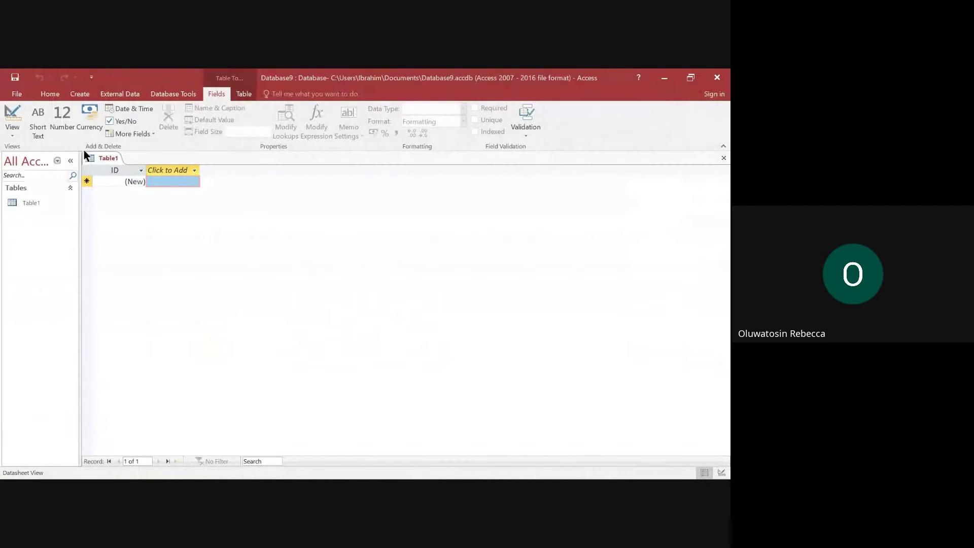
{"action": "right_click", "coordinate": [94, 159]}
{"action": "left_click", "coordinate": [119, 176]}
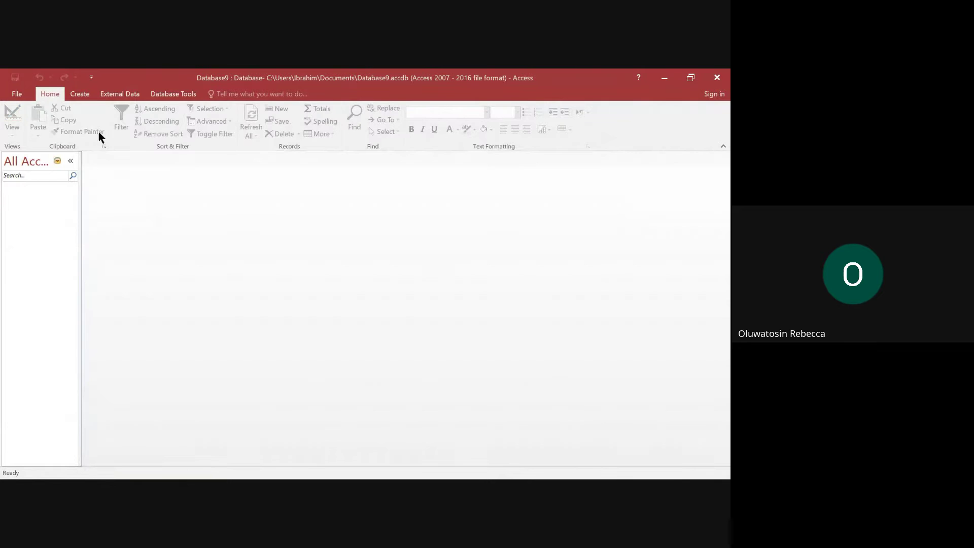
Step: Start a text file import into a new table with j2321results.csv from the May June 2023 source files folder as the source
{"action": "left_click", "coordinate": [121, 94]}
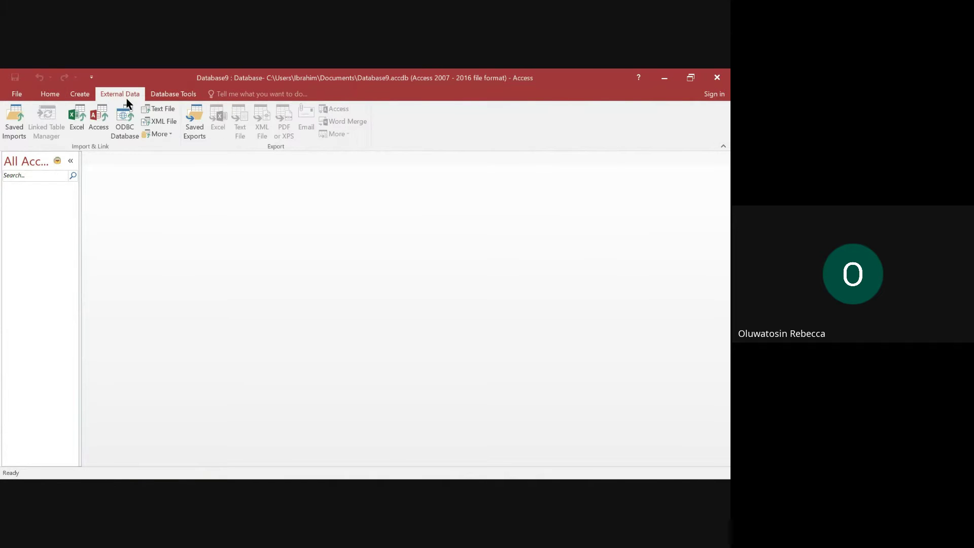
{"action": "left_click", "coordinate": [161, 107]}
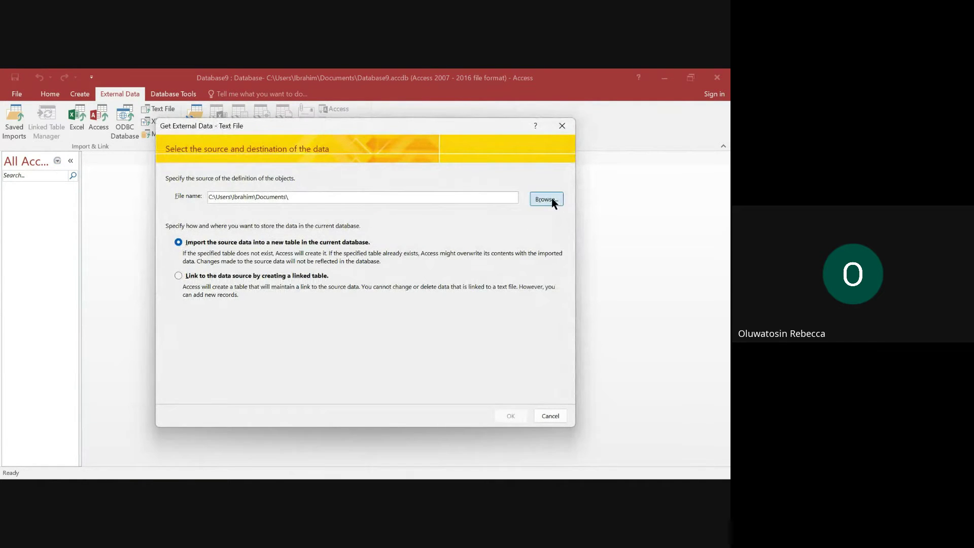
{"action": "left_click", "coordinate": [553, 202]}
{"action": "left_click", "coordinate": [262, 252]}
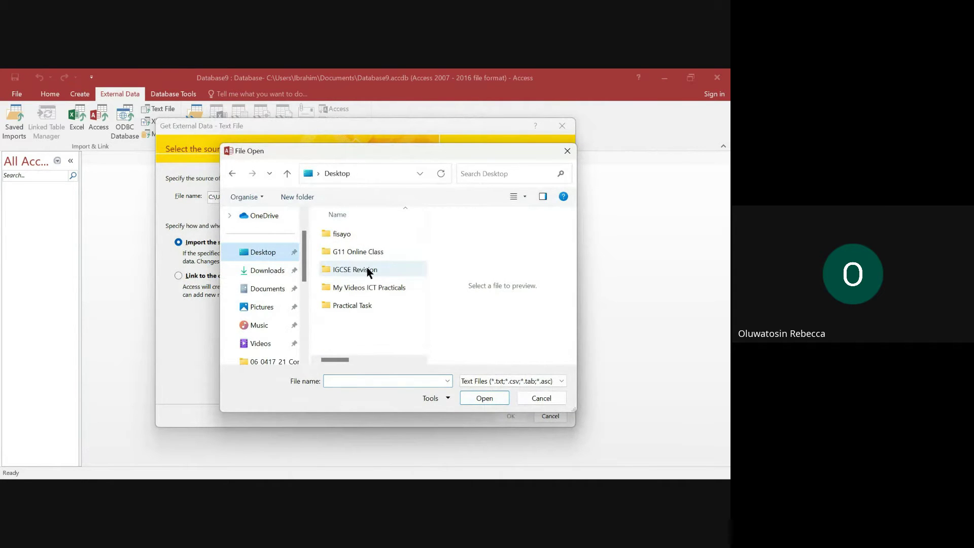
{"action": "double_click", "coordinate": [375, 271]}
{"action": "double_click", "coordinate": [385, 233]}
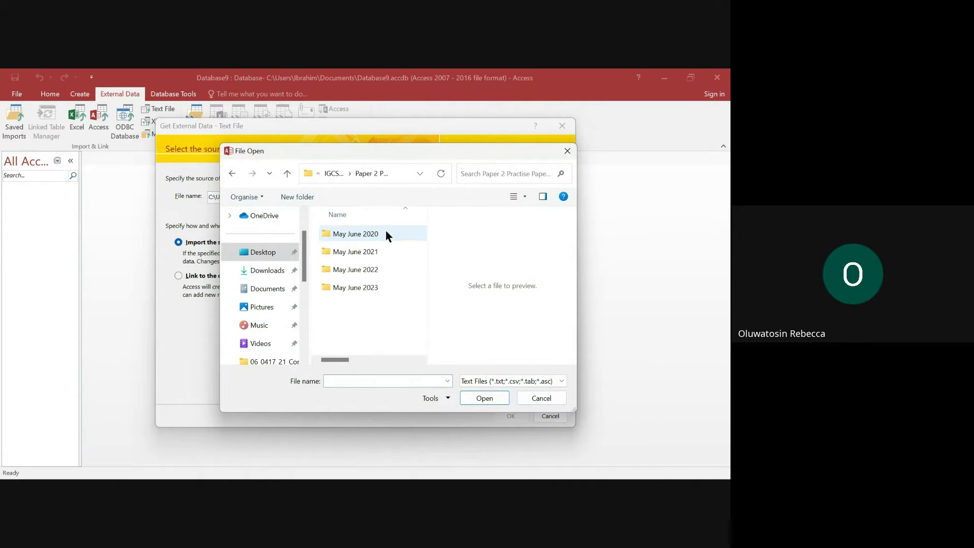
{"action": "double_click", "coordinate": [366, 284]}
{"action": "double_click", "coordinate": [376, 233]}
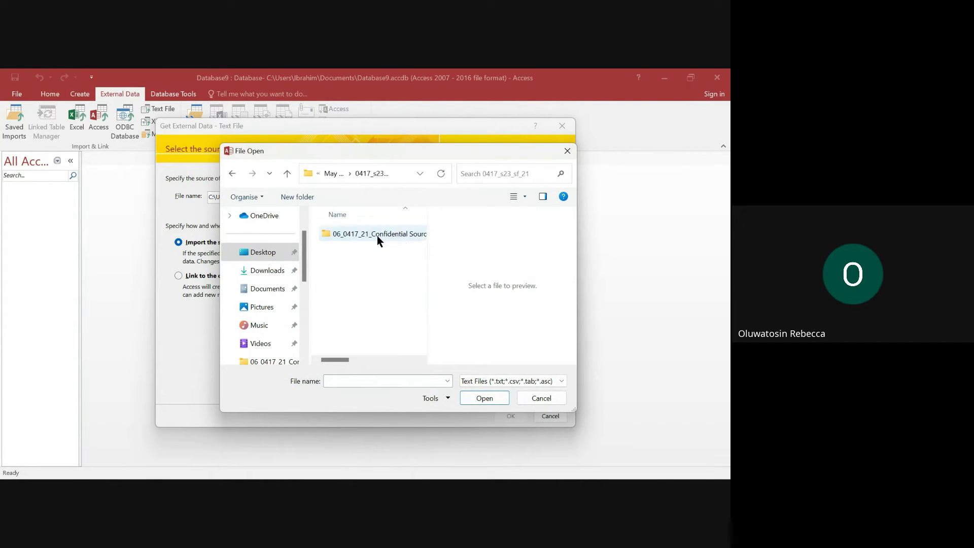
{"action": "double_click", "coordinate": [376, 235]}
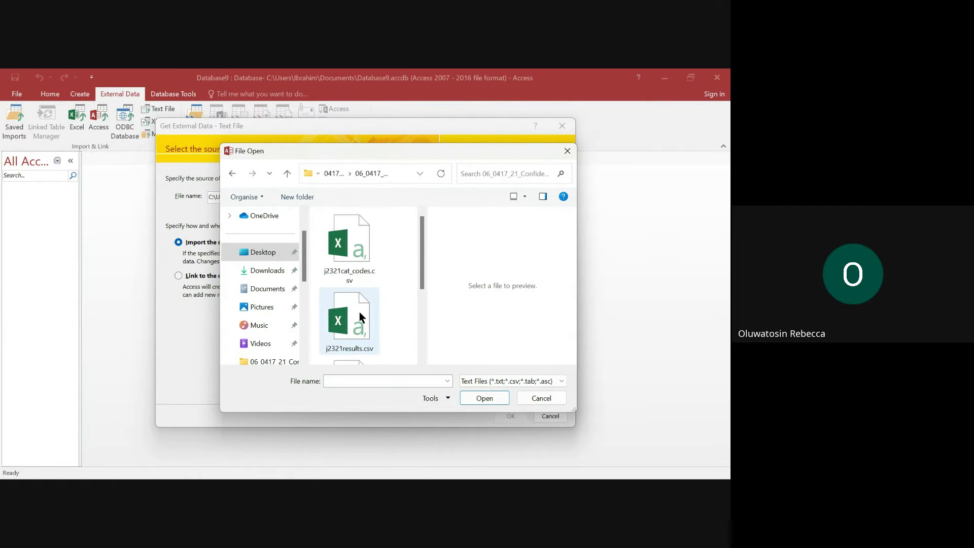
{"action": "scroll", "coordinate": [360, 317], "scroll_direction": "down", "scroll_amount": 1}
{"action": "left_click", "coordinate": [355, 256]}
{"action": "left_click", "coordinate": [473, 396]}
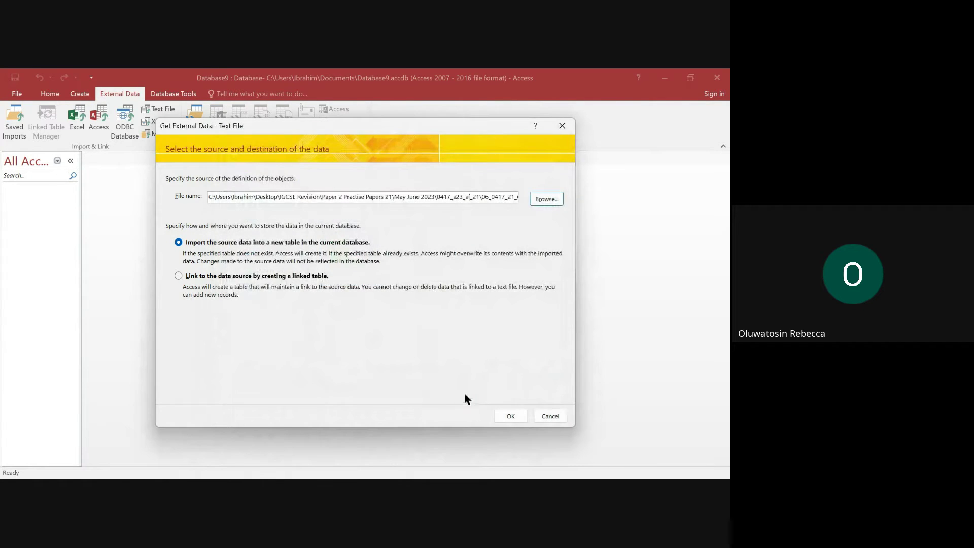
{"action": "left_click", "coordinate": [516, 414]}
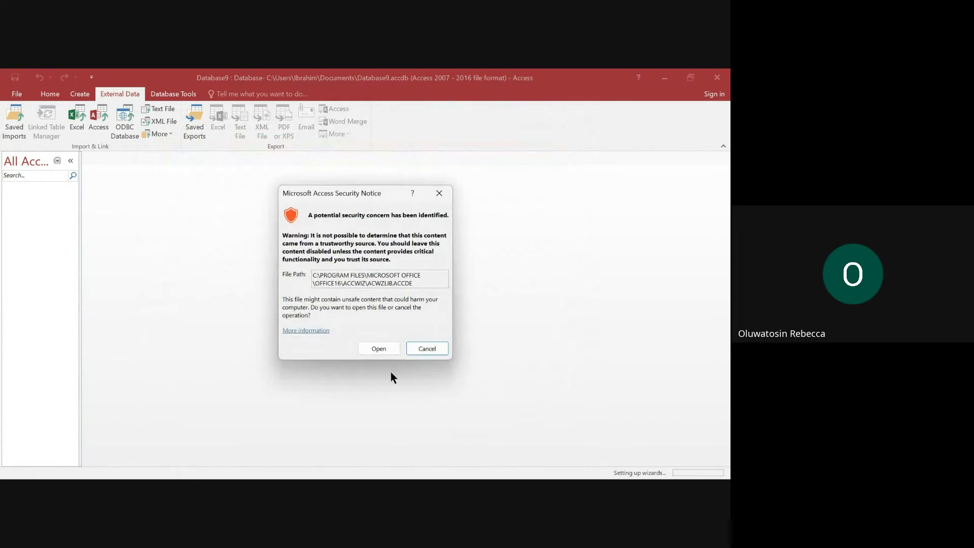
Step: Allow the import wizard to open, keep the comma-delimited format, and mark the first row as containing field names
{"action": "left_click", "coordinate": [380, 349]}
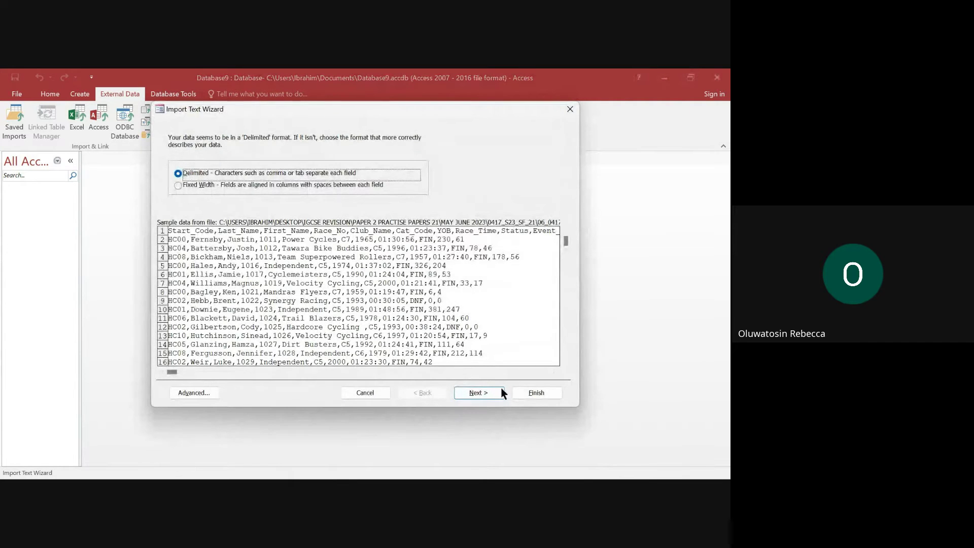
{"action": "left_click", "coordinate": [479, 393]}
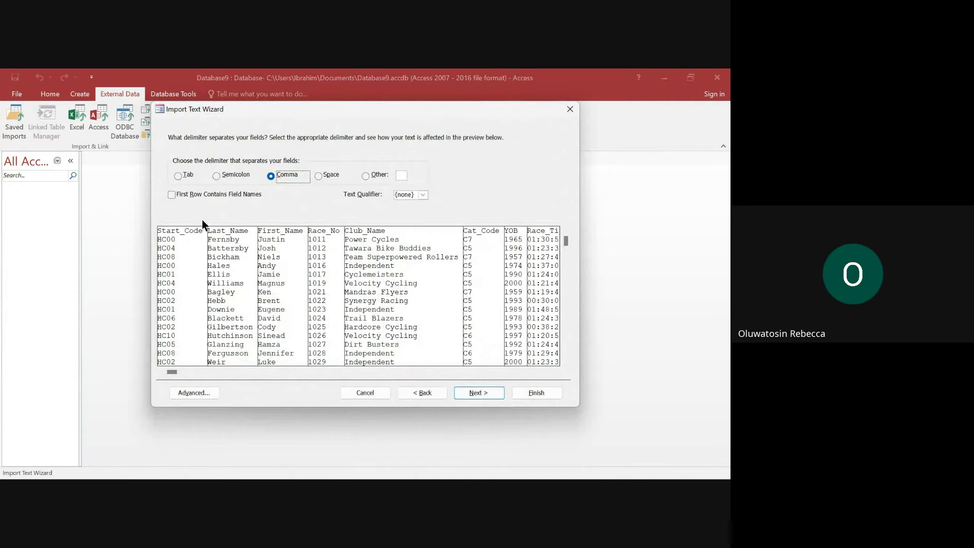
{"action": "left_click", "coordinate": [172, 194]}
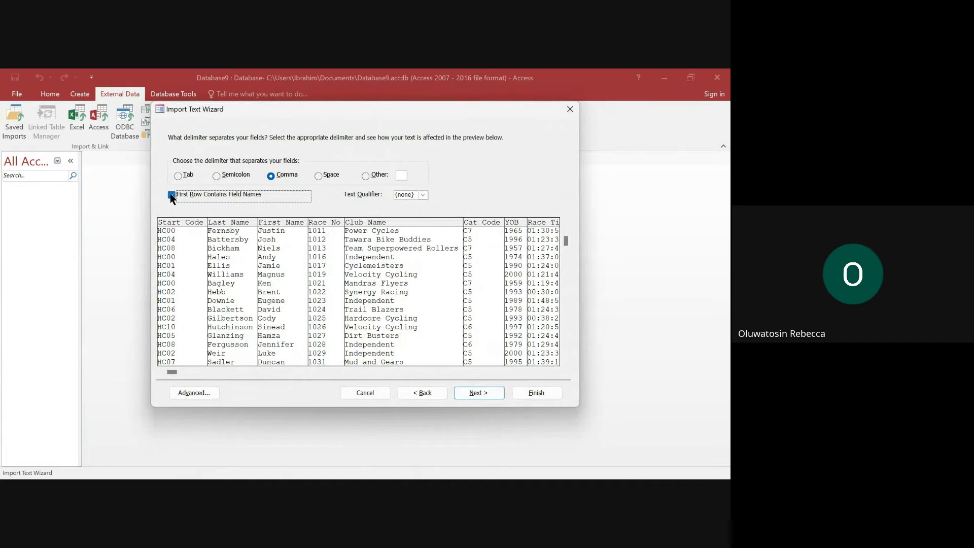
Step: Open the advanced import specification and compare its field data types with the field table in the question paper
{"action": "left_click", "coordinate": [205, 395]}
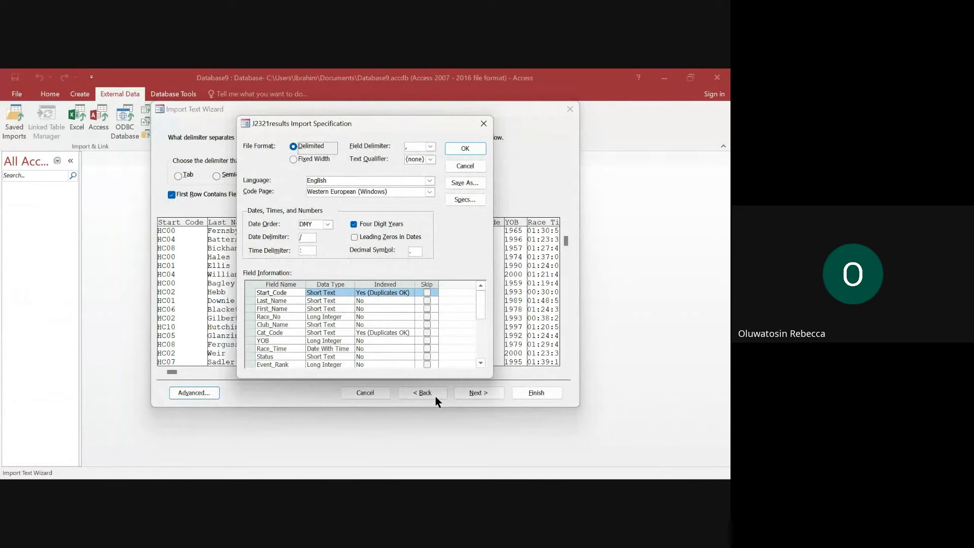
{"action": "mouse_move", "coordinate": [404, 470]}
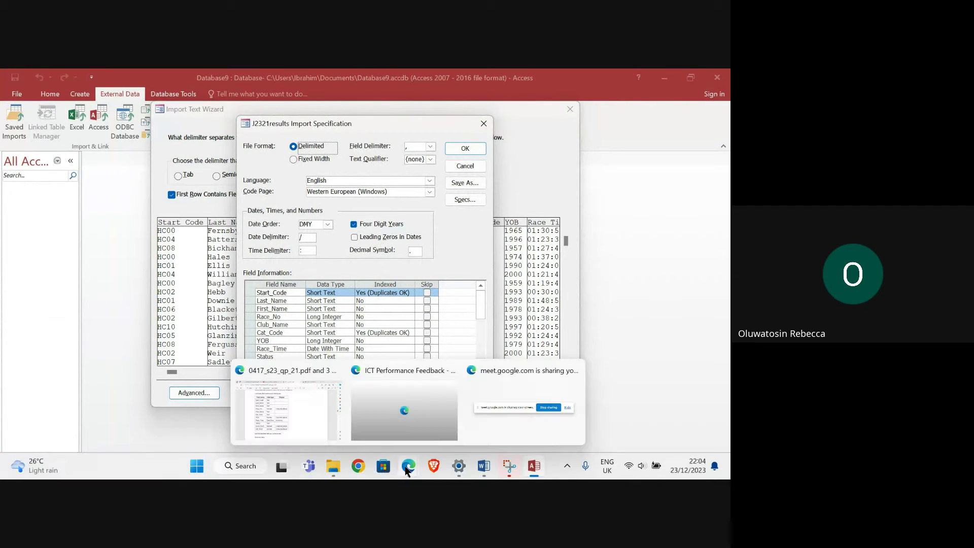
{"action": "mouse_move", "coordinate": [283, 393]}
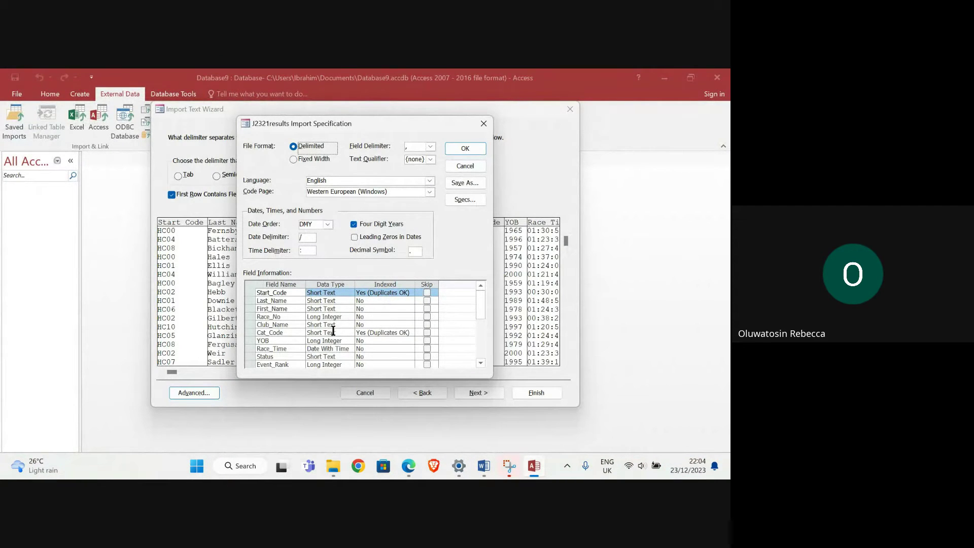
{"action": "scroll", "coordinate": [334, 329], "scroll_direction": "down", "scroll_amount": 1}
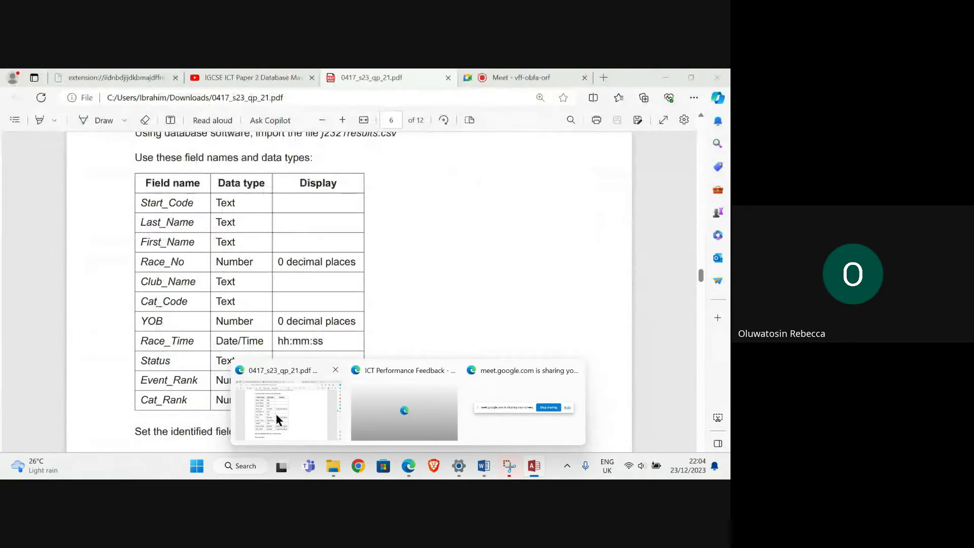
{"action": "left_click", "coordinate": [277, 419]}
{"action": "scroll", "coordinate": [260, 234], "scroll_direction": "down", "scroll_amount": 1}
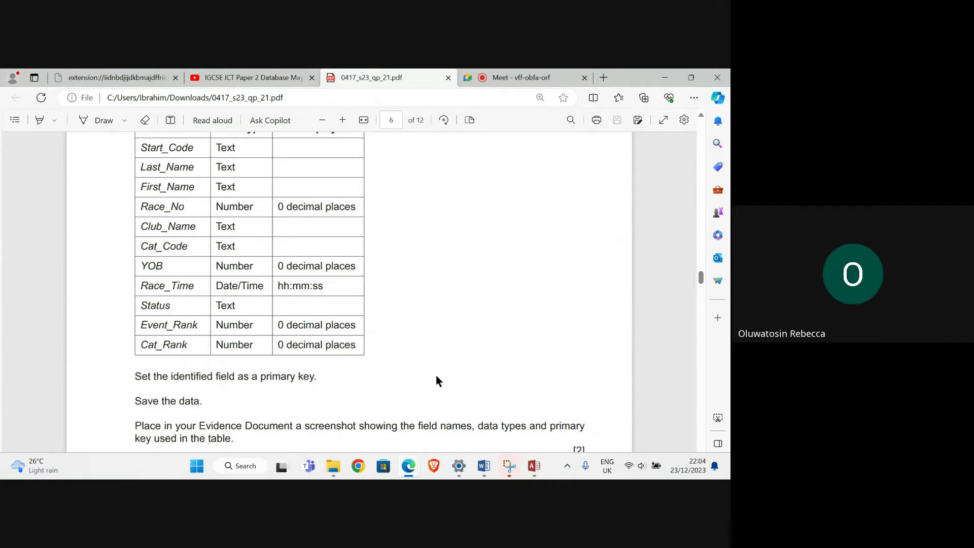
Step: Return to Access, accept the import specification and advance the import wizard to the primary key choice
{"action": "mouse_move", "coordinate": [533, 471]}
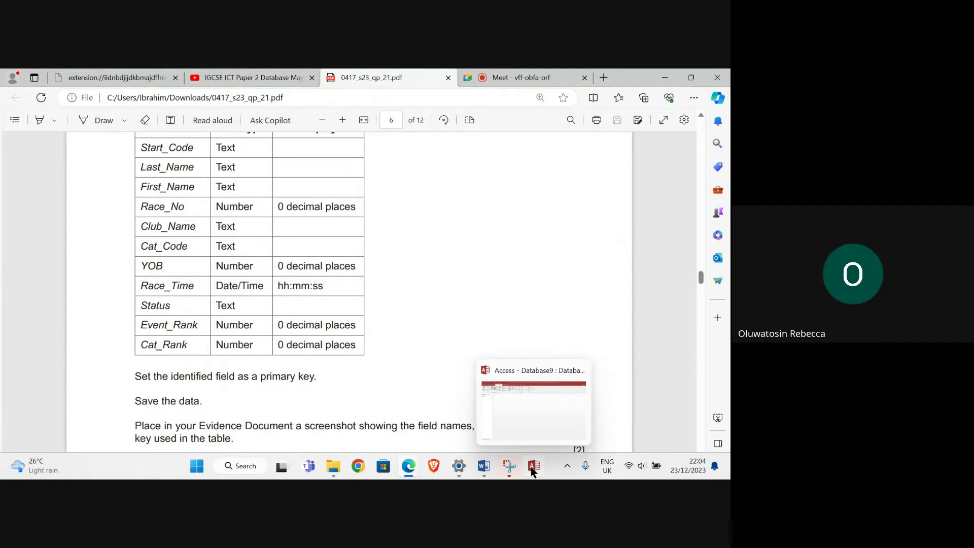
{"action": "left_click", "coordinate": [521, 438]}
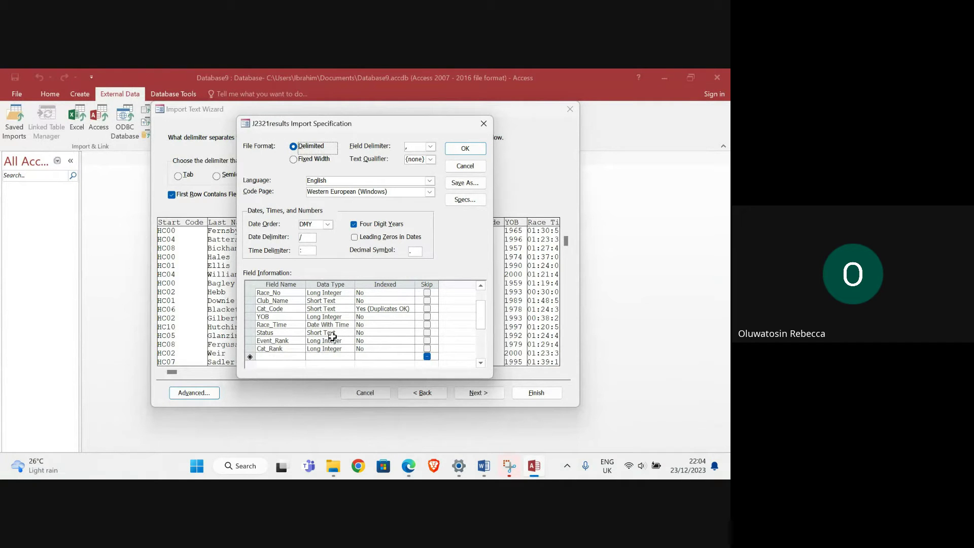
{"action": "left_click", "coordinate": [465, 148]}
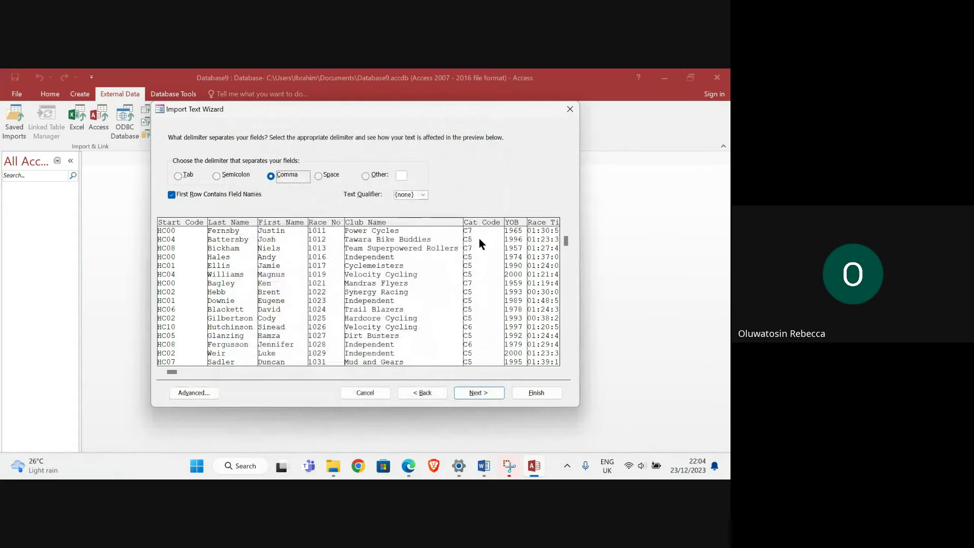
{"action": "left_click", "coordinate": [471, 393]}
{"action": "left_click", "coordinate": [484, 394]}
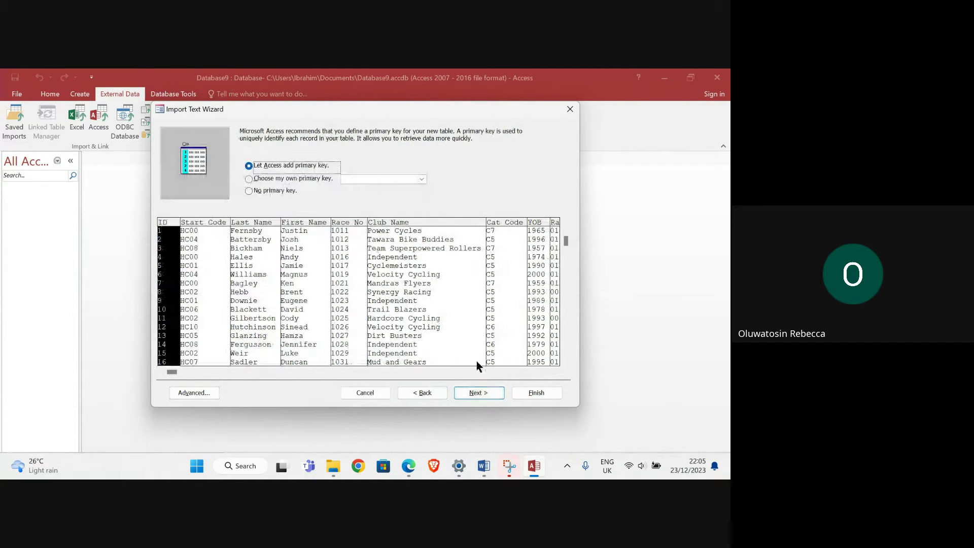
Step: Choose Race_No as the primary key and finish importing into the J2321results table without saving the import steps
{"action": "left_click", "coordinate": [284, 178]}
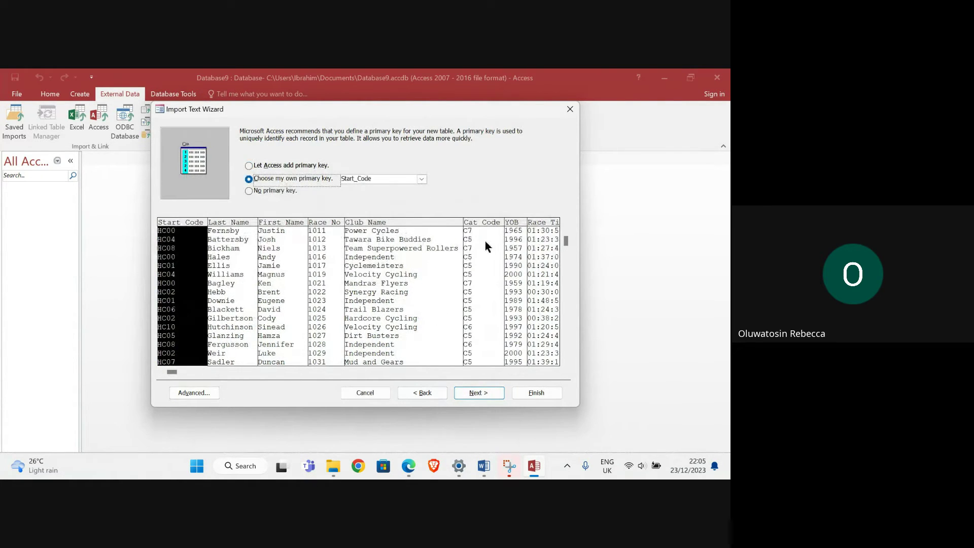
{"action": "left_click", "coordinate": [327, 251]}
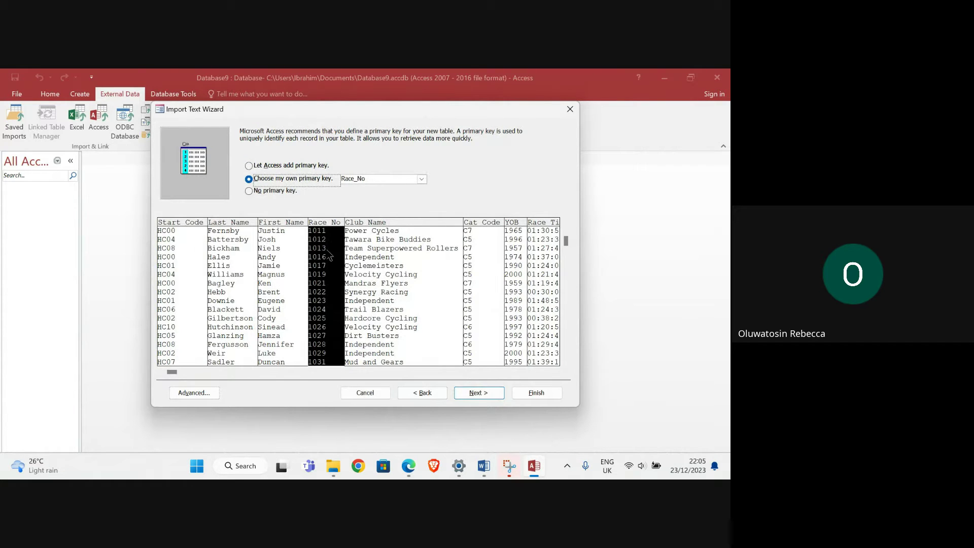
{"action": "left_click", "coordinate": [478, 393]}
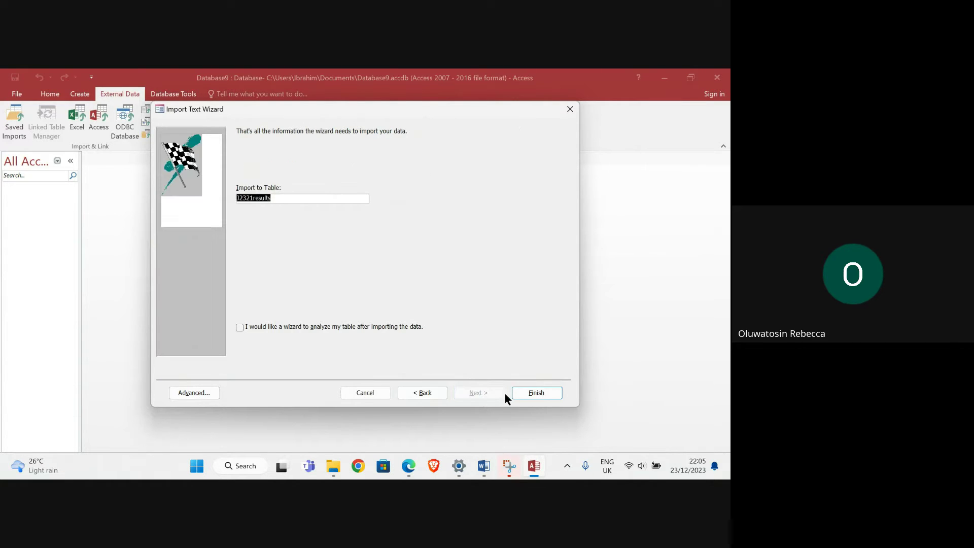
{"action": "left_click", "coordinate": [535, 392]}
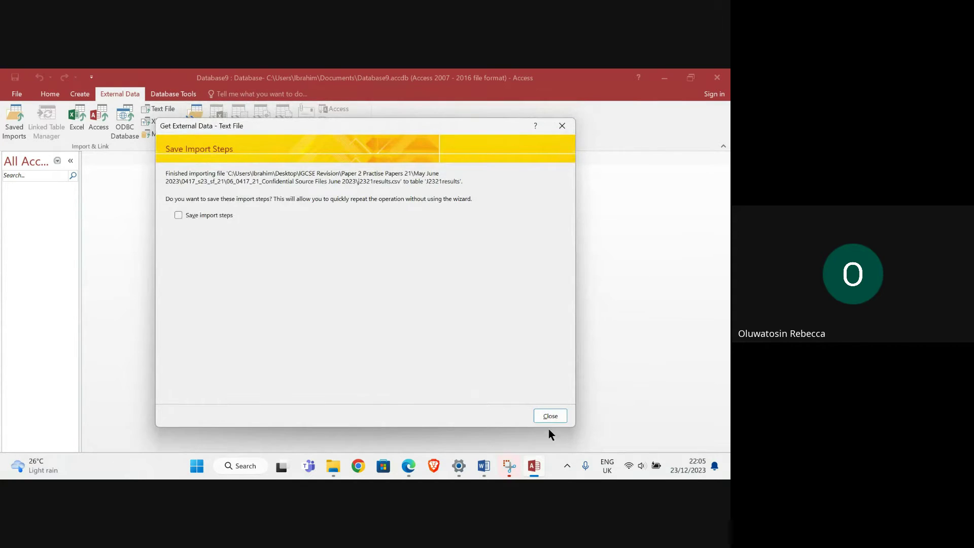
{"action": "left_click", "coordinate": [549, 416]}
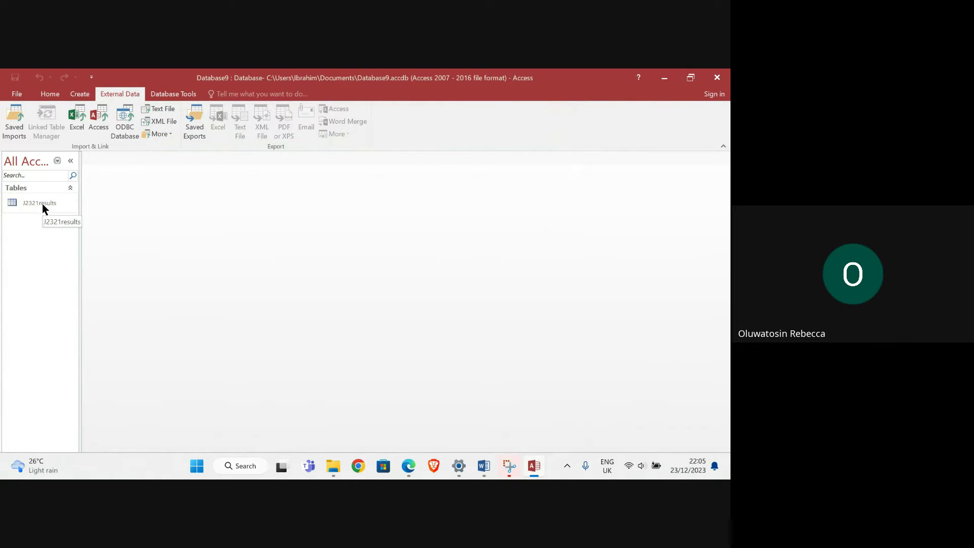
Step: Open the imported J2321results table and switch it to Design View
{"action": "left_click", "coordinate": [42, 205]}
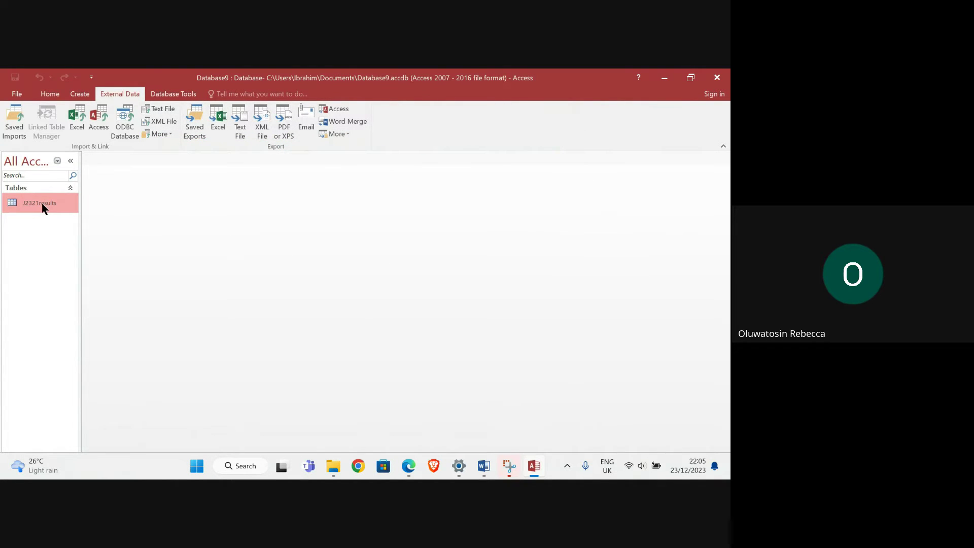
{"action": "double_click", "coordinate": [43, 207]}
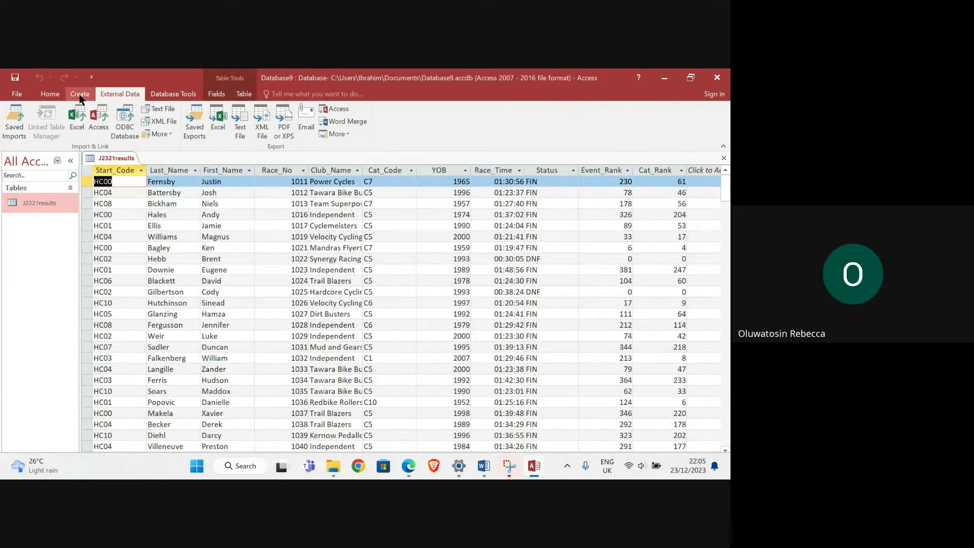
{"action": "left_click", "coordinate": [79, 94]}
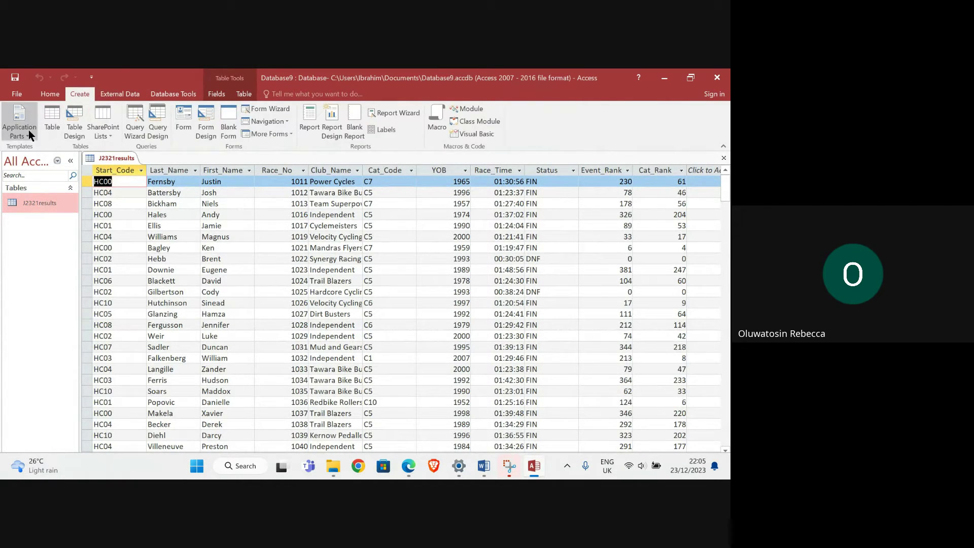
{"action": "left_click", "coordinate": [50, 96]}
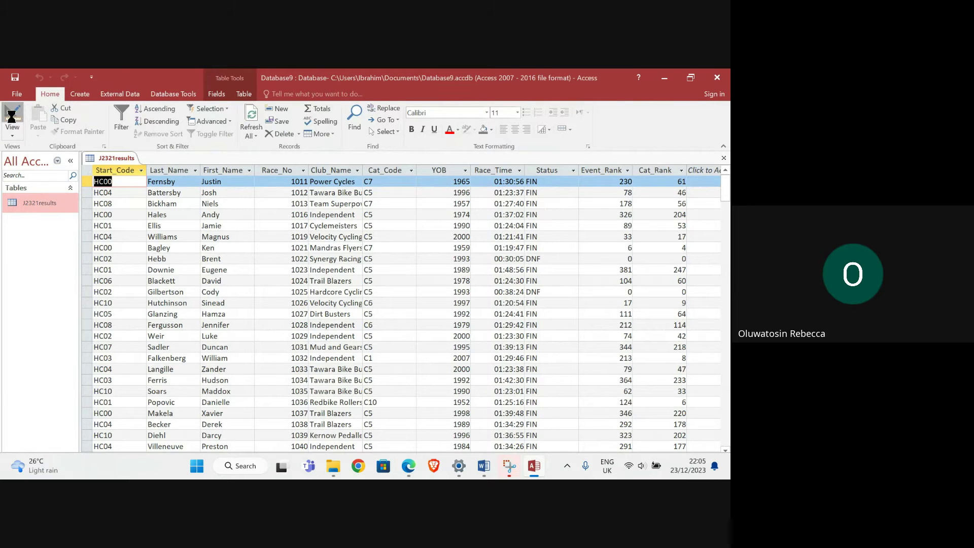
{"action": "left_click", "coordinate": [12, 114]}
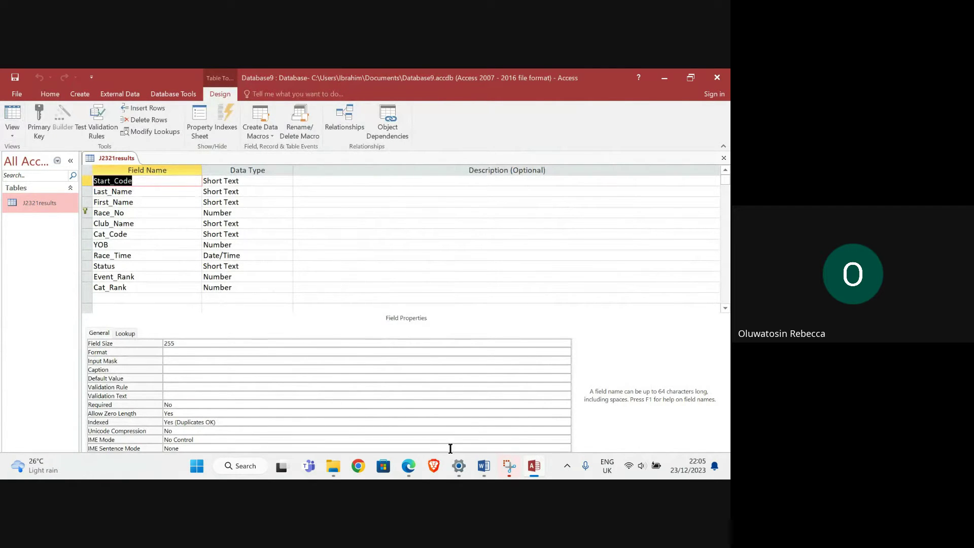
Step: Set the decimal places of the Race_No and YOB fields to 0
{"action": "mouse_move", "coordinate": [408, 466]}
{"action": "mouse_move", "coordinate": [288, 416]}
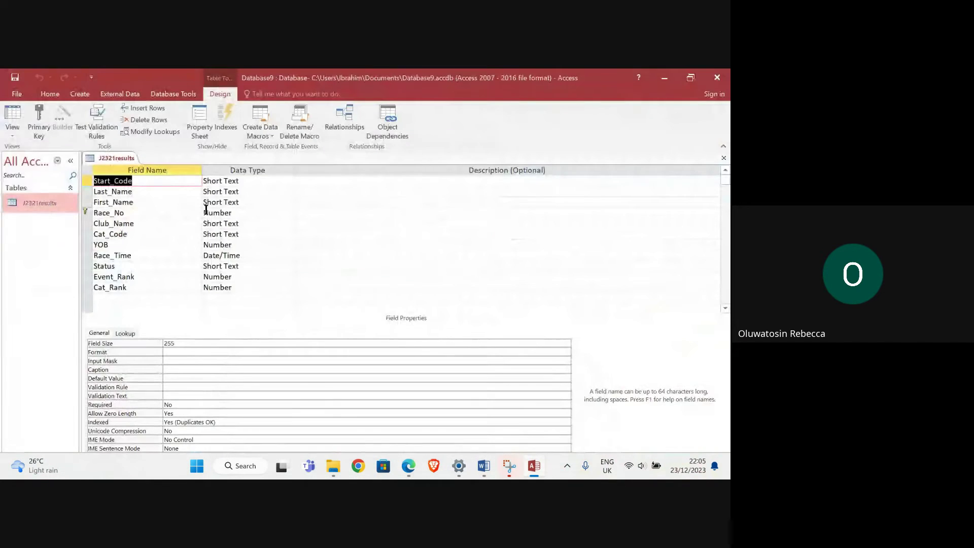
{"action": "left_click", "coordinate": [236, 214]}
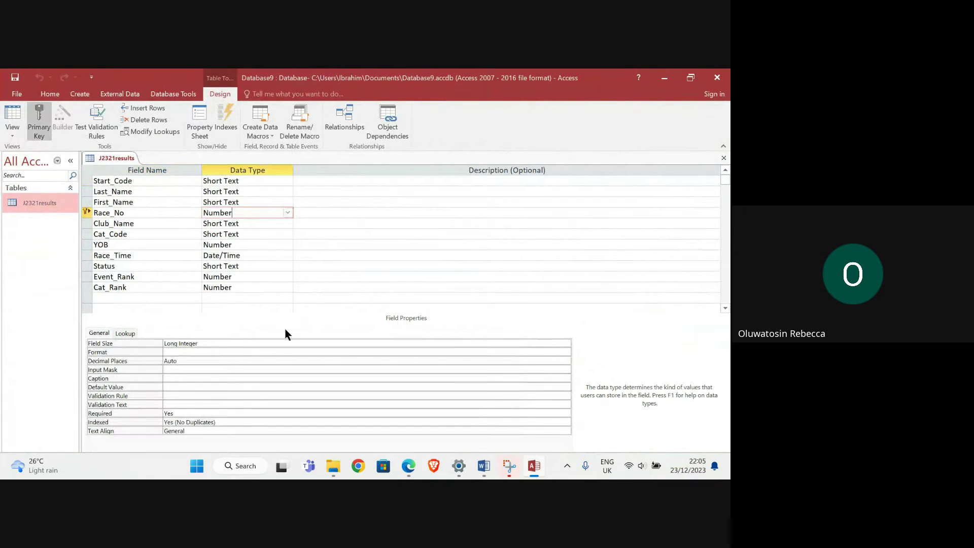
{"action": "left_click", "coordinate": [228, 361]}
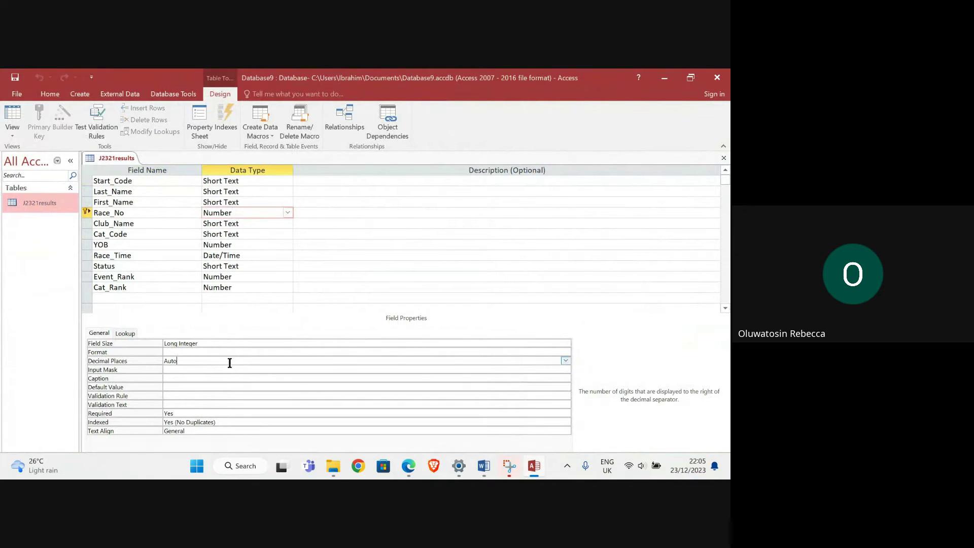
{"action": "left_click", "coordinate": [566, 361]}
{"action": "left_click", "coordinate": [244, 243]}
{"action": "left_click", "coordinate": [275, 246]}
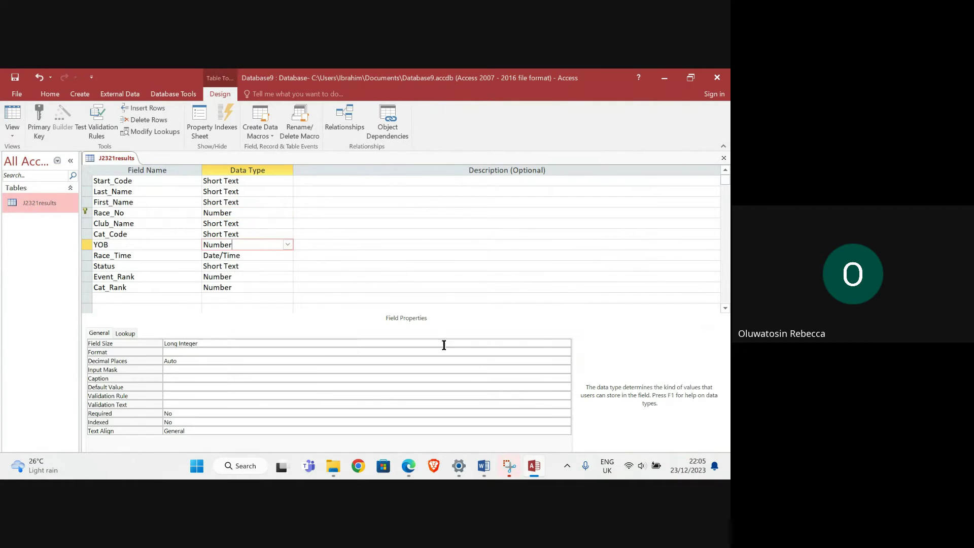
{"action": "left_click", "coordinate": [561, 363]}
{"action": "left_click", "coordinate": [565, 361]}
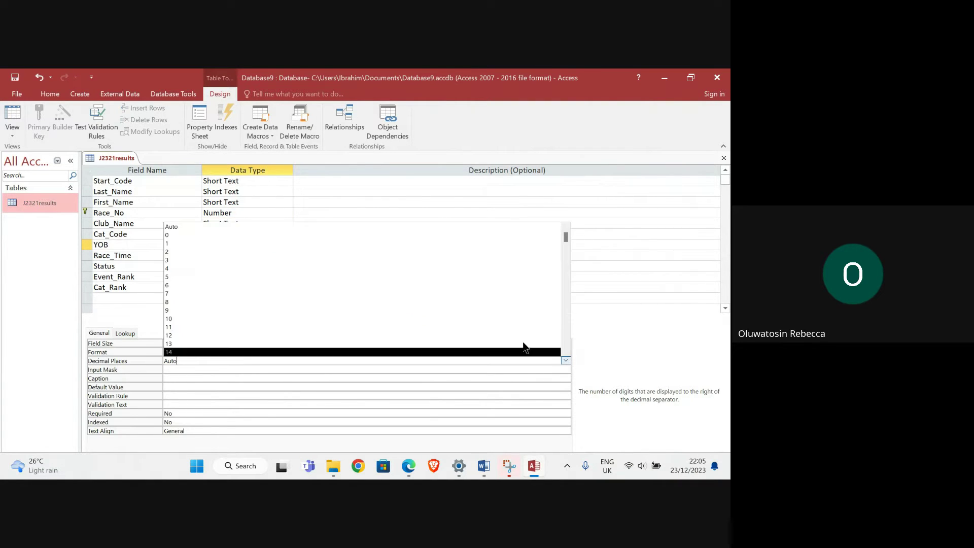
{"action": "left_click", "coordinate": [231, 235]}
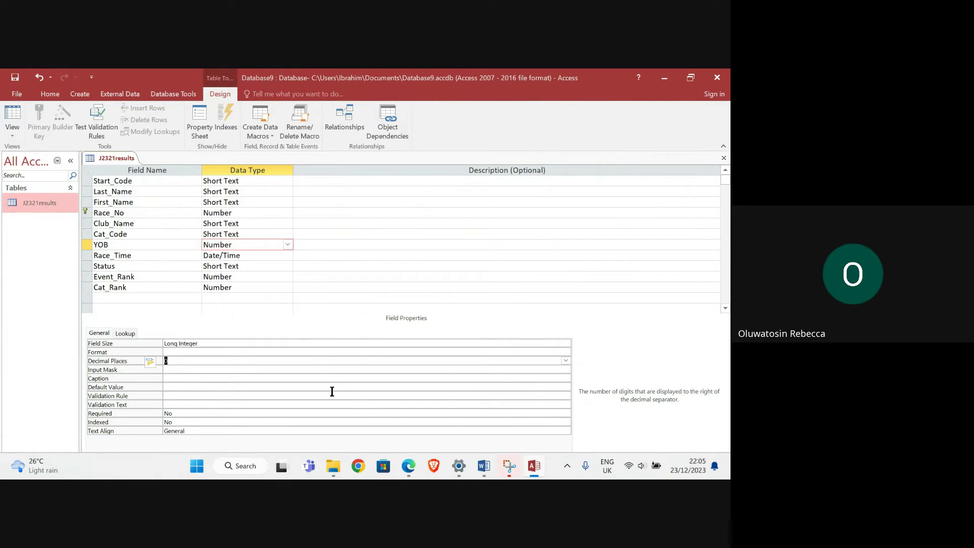
Step: Check the required Race_Time format in the question paper and set that field's format to Long Time in Access
{"action": "left_click", "coordinate": [293, 398]}
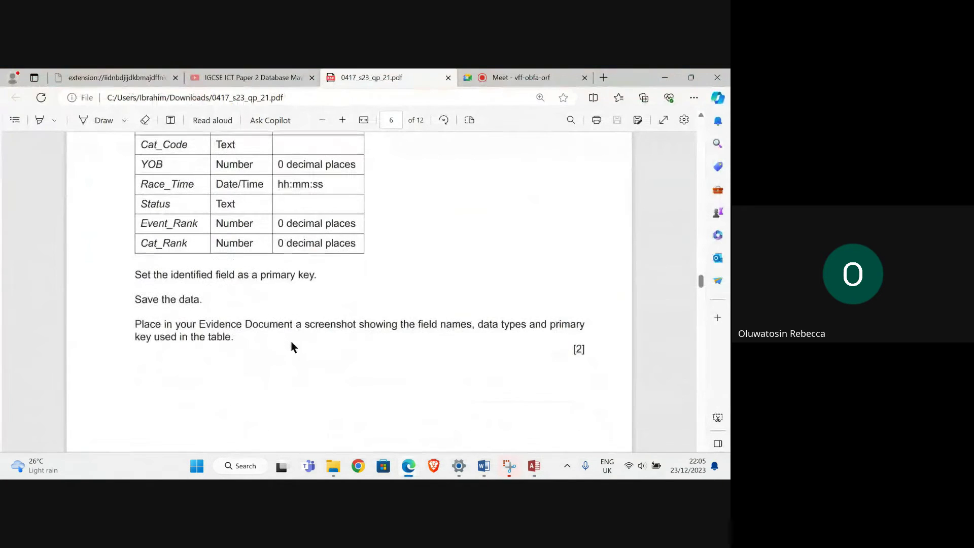
{"action": "scroll", "coordinate": [292, 347], "scroll_direction": "down", "scroll_amount": 1}
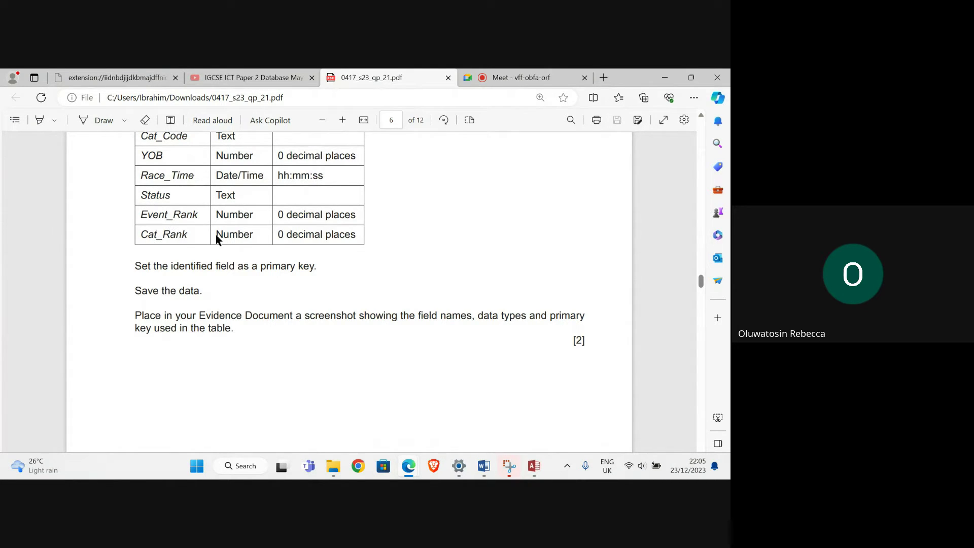
{"action": "mouse_move", "coordinate": [534, 466]}
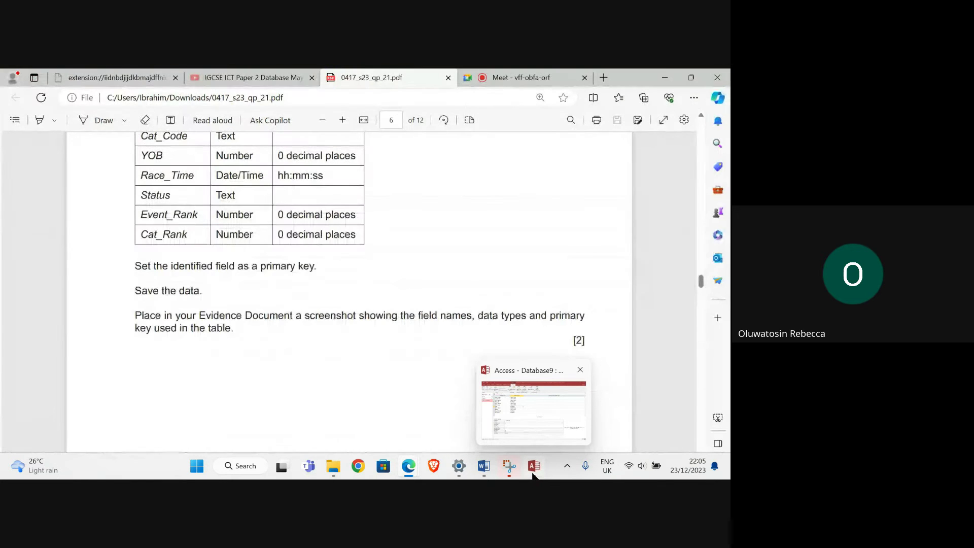
{"action": "left_click", "coordinate": [533, 465]}
{"action": "left_click", "coordinate": [244, 255]}
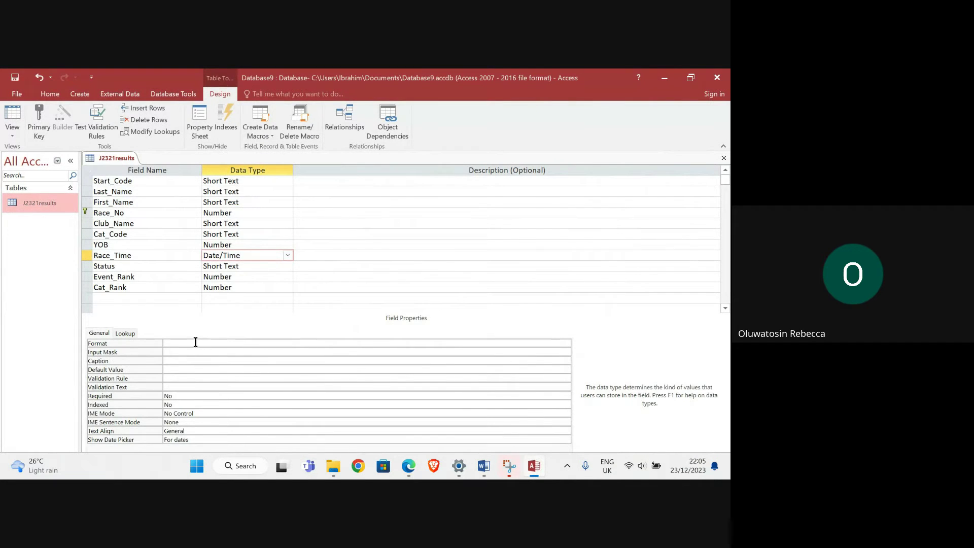
{"action": "left_click", "coordinate": [195, 342]}
{"action": "left_click", "coordinate": [565, 343]}
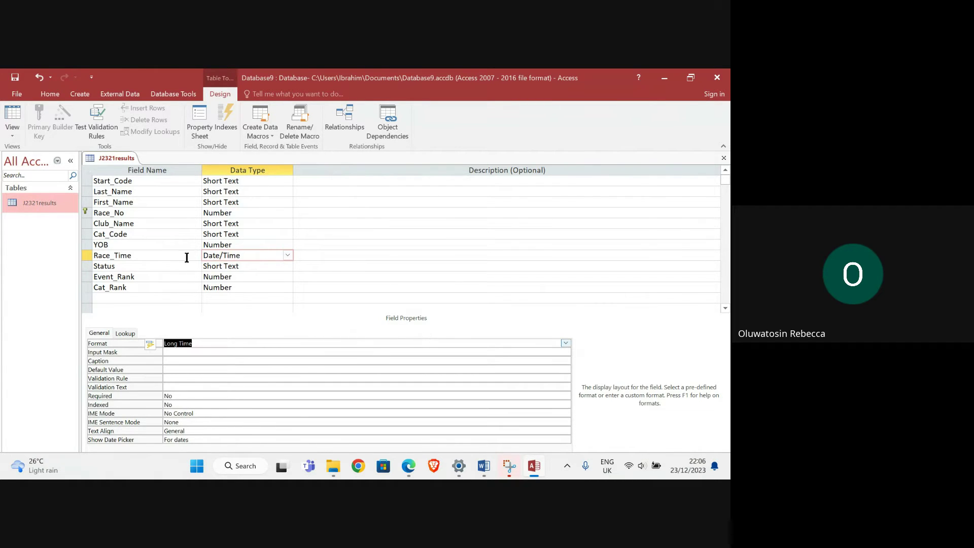
Step: Set the decimal places of the Event_Rank and Cat_Rank fields to 0
{"action": "left_click", "coordinate": [254, 278]}
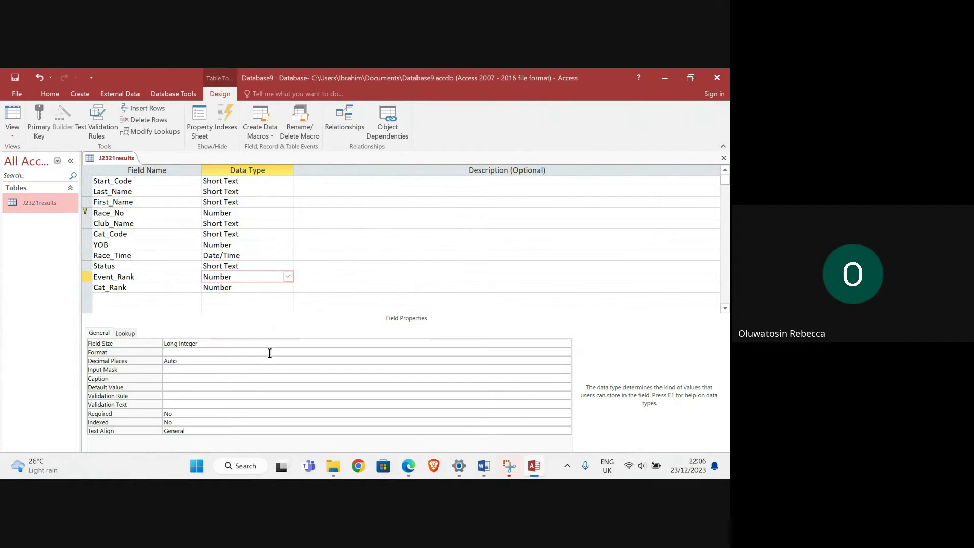
{"action": "left_click", "coordinate": [546, 364]}
{"action": "left_click", "coordinate": [566, 360]}
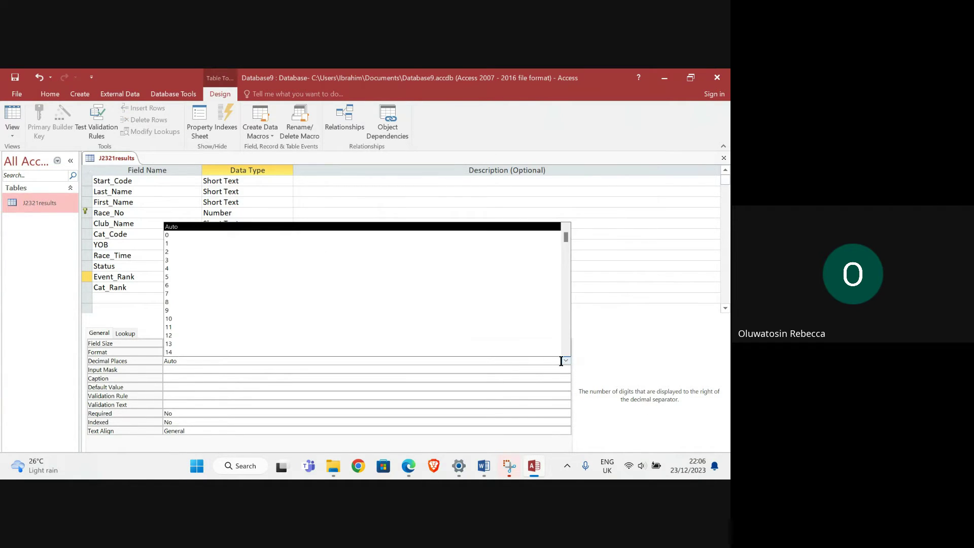
{"action": "left_click", "coordinate": [186, 232]}
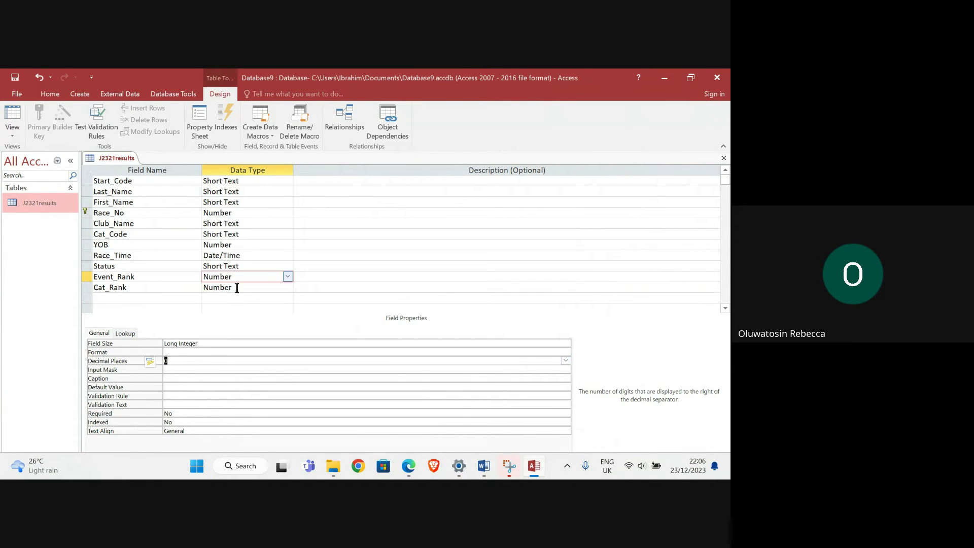
{"action": "left_click", "coordinate": [242, 288]}
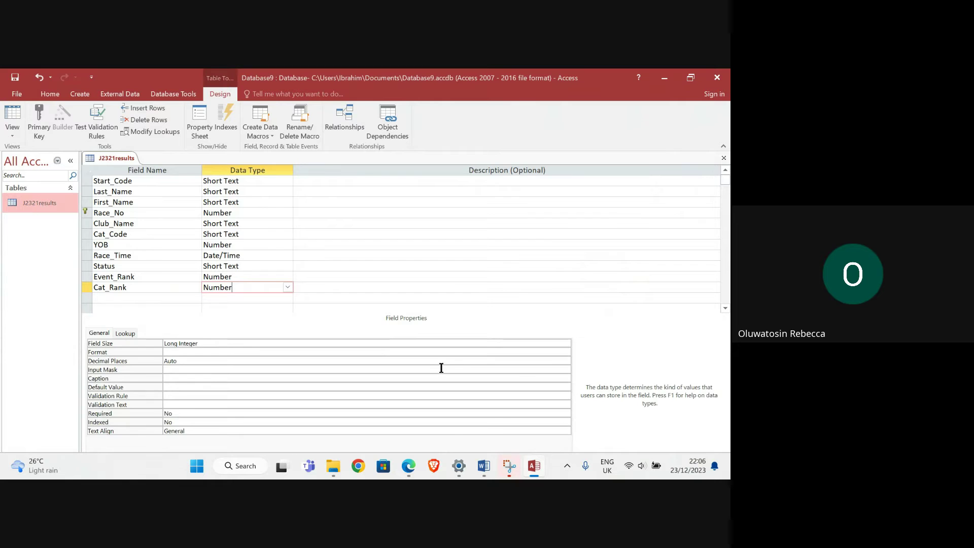
{"action": "left_click", "coordinate": [501, 359]}
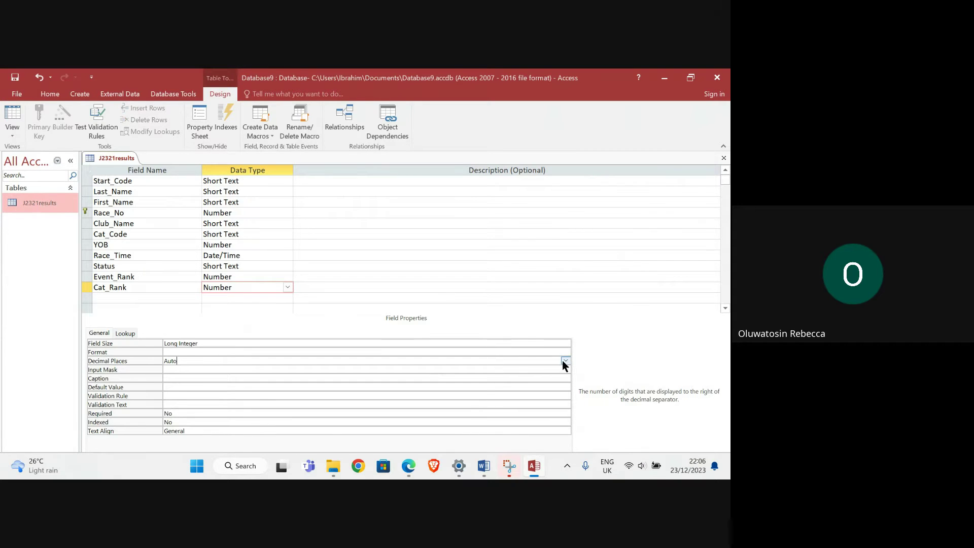
{"action": "left_click", "coordinate": [564, 360]}
{"action": "left_click", "coordinate": [203, 235]}
Step: Check the saving and evidence instructions in the question paper, and save the J2321results table design in Access
{"action": "mouse_move", "coordinate": [413, 469]}
{"action": "left_click", "coordinate": [337, 428]}
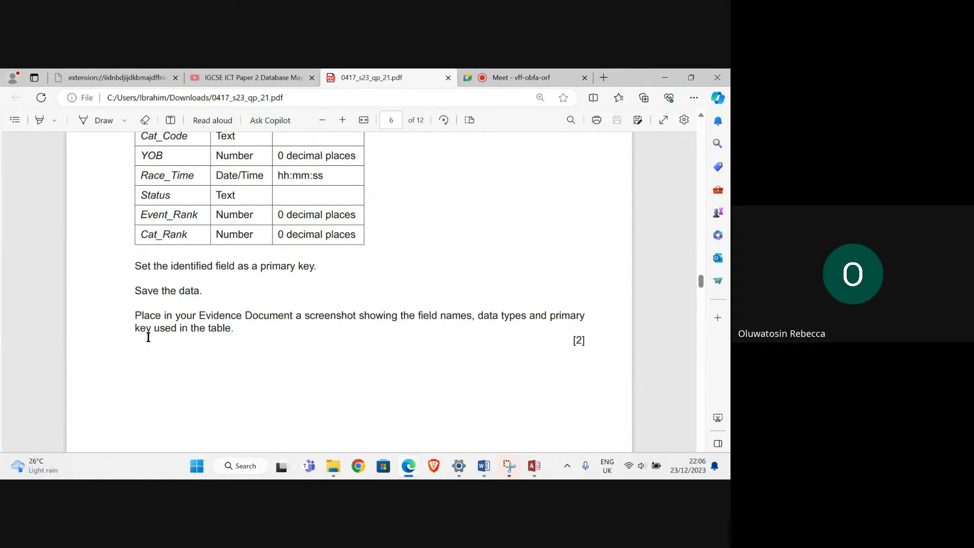
{"action": "mouse_move", "coordinate": [533, 466]}
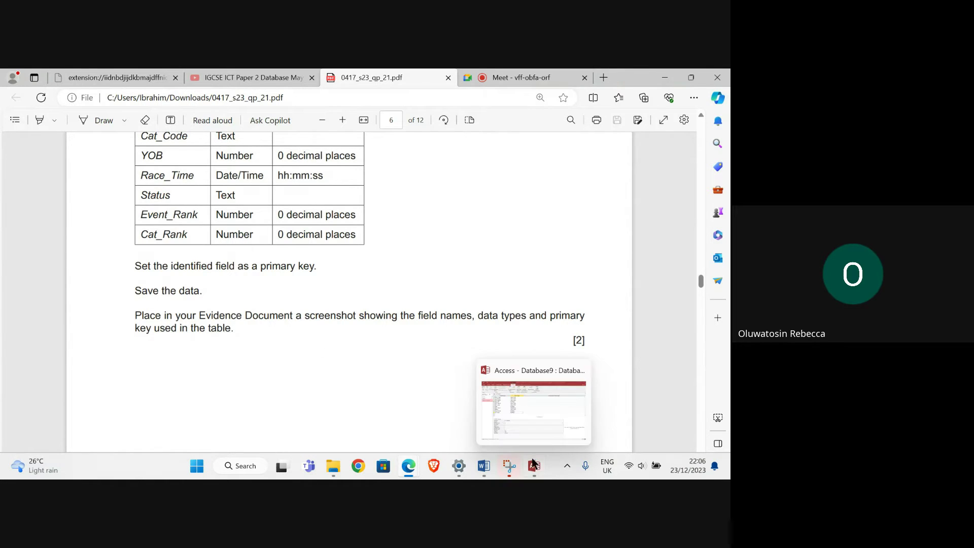
{"action": "left_click", "coordinate": [525, 407]}
{"action": "right_click", "coordinate": [109, 154]}
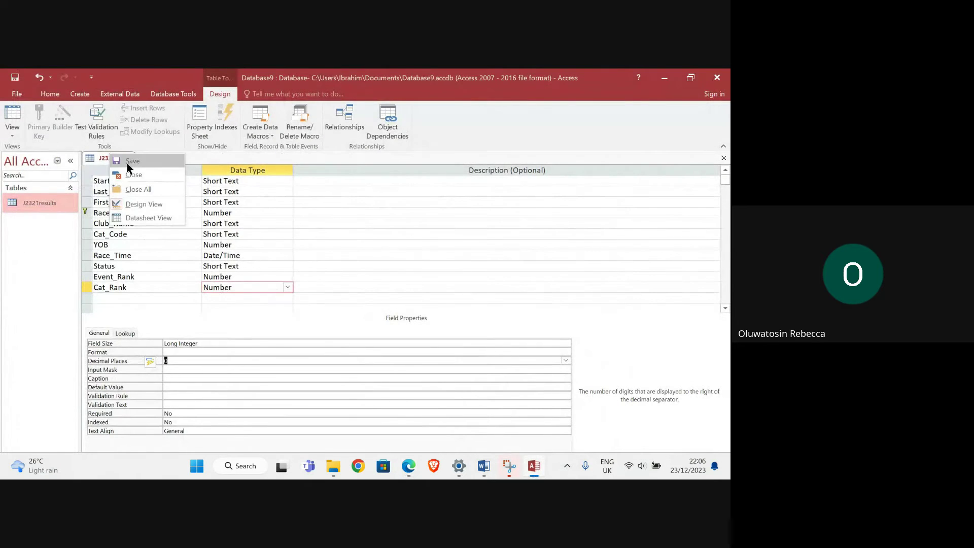
{"action": "left_click", "coordinate": [128, 163]}
Step: Capture a screenshot of the J2321results field names, data types and primary key with the Snipping Tool
{"action": "mouse_move", "coordinate": [510, 465]}
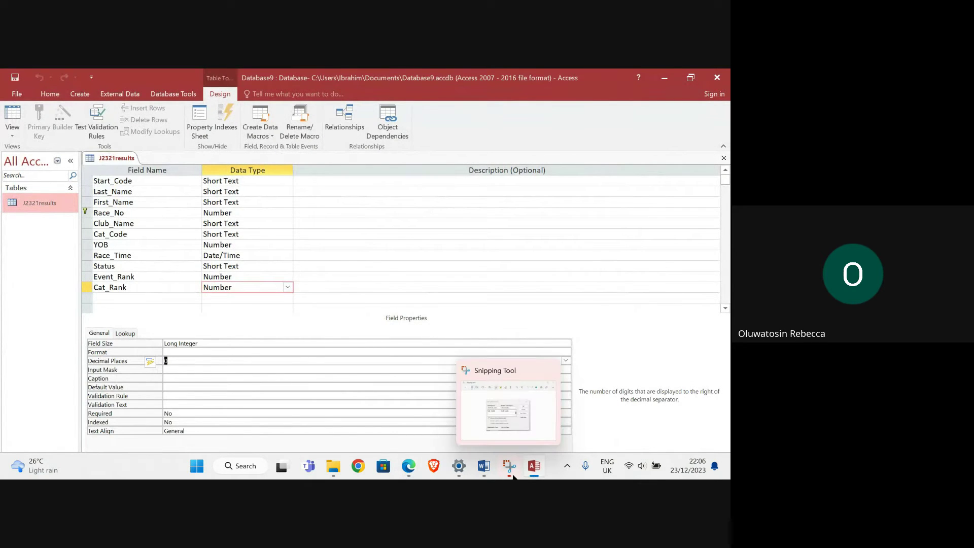
{"action": "left_click", "coordinate": [474, 406]}
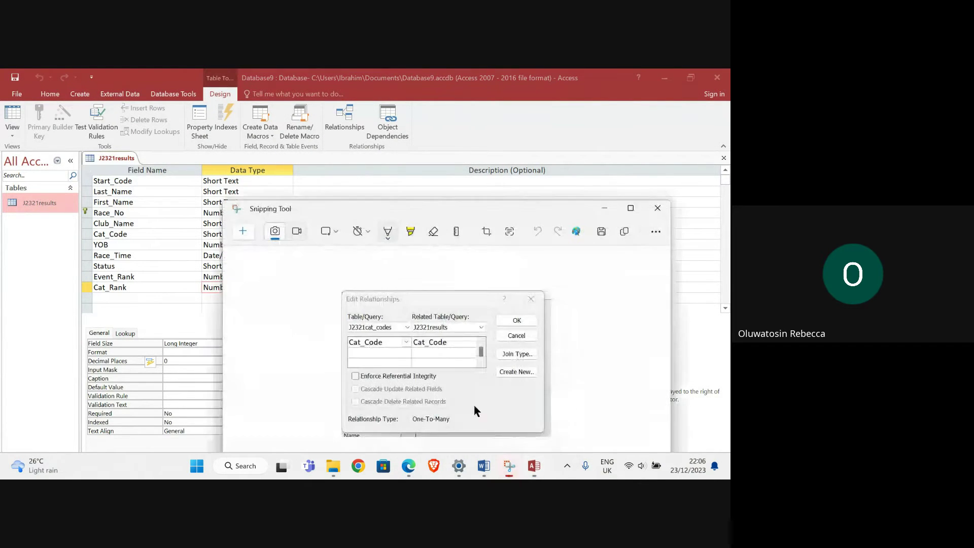
{"action": "left_click", "coordinate": [240, 233]}
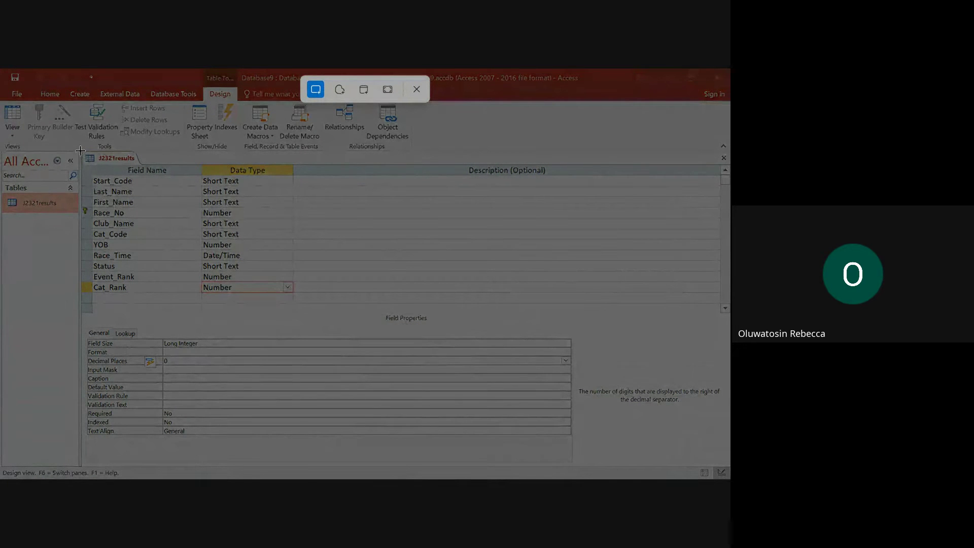
{"action": "left_click_drag", "start_coordinate": [81, 151], "coordinate": [309, 314]}
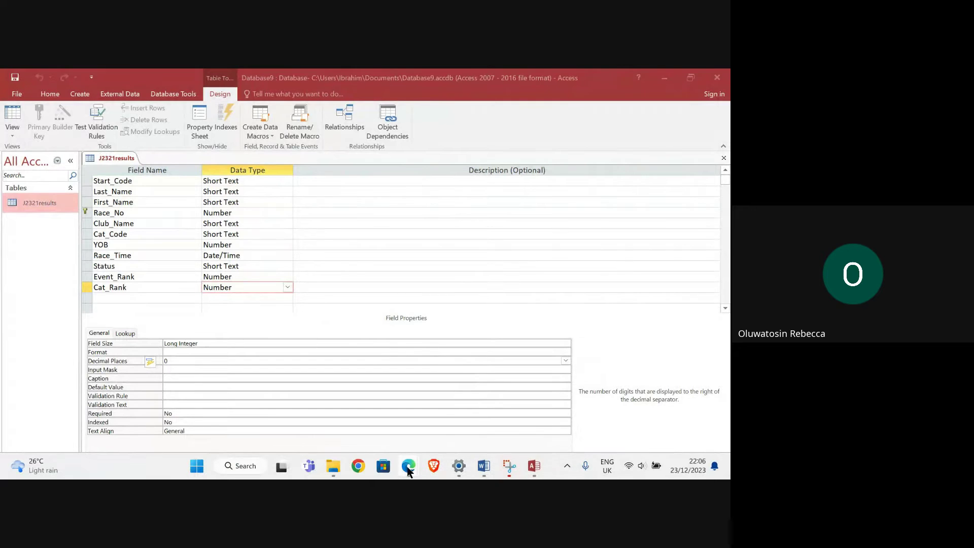
Step: Check the evidence instructions in the question paper and paste the screenshot under the Step 15 evidence heading in Evidence5678.docx in Word
{"action": "mouse_move", "coordinate": [408, 461]}
{"action": "left_click", "coordinate": [313, 424]}
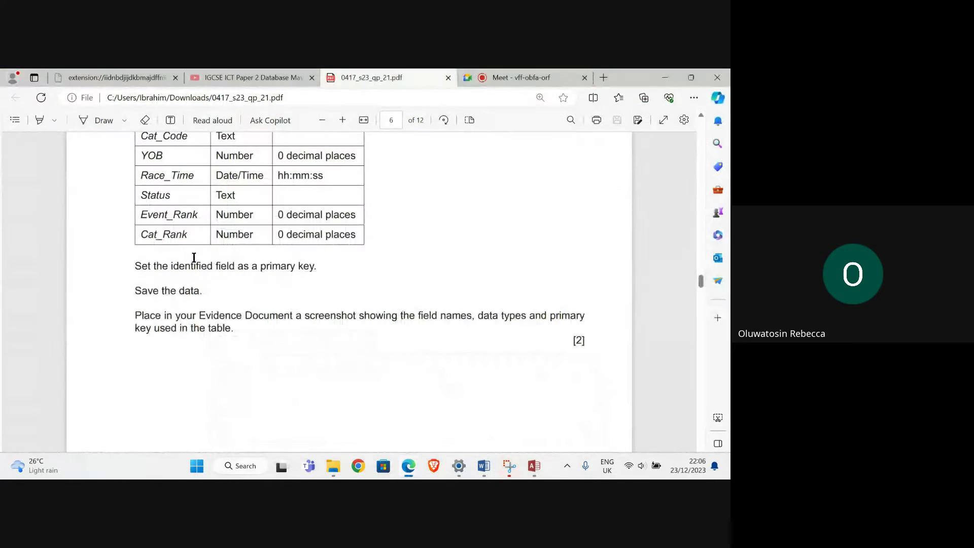
{"action": "scroll", "coordinate": [162, 284], "scroll_direction": "down", "scroll_amount": 3}
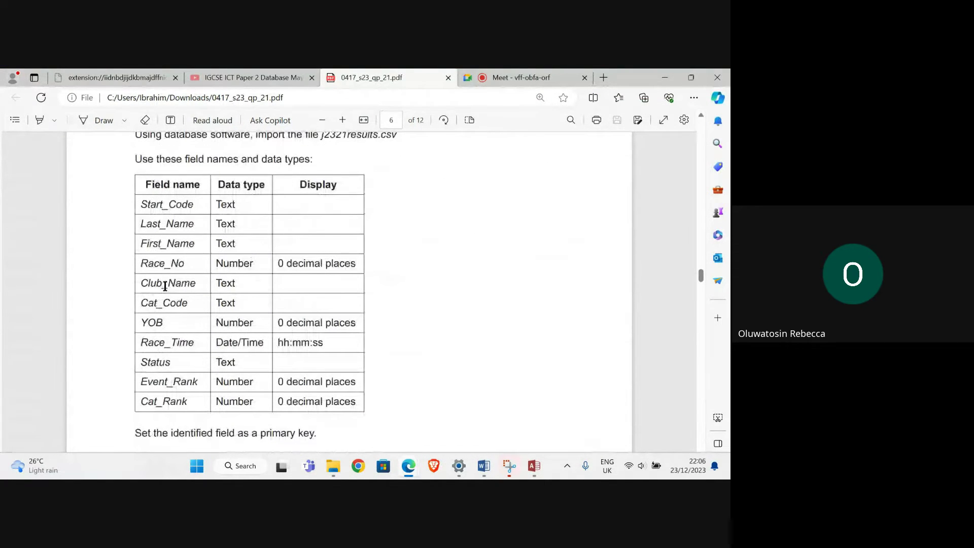
{"action": "scroll", "coordinate": [163, 281], "scroll_direction": "down", "scroll_amount": 2}
{"action": "mouse_move", "coordinate": [483, 464]}
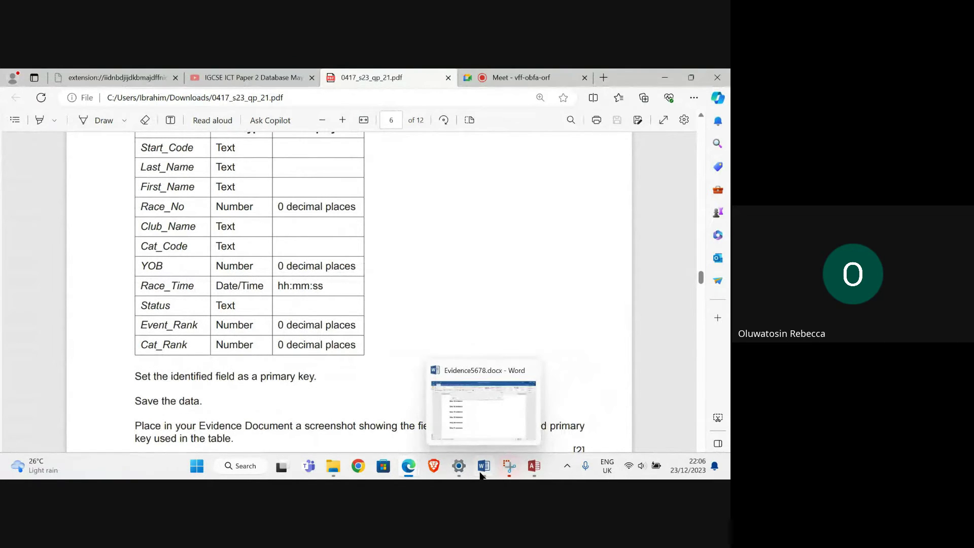
{"action": "left_click", "coordinate": [461, 418]}
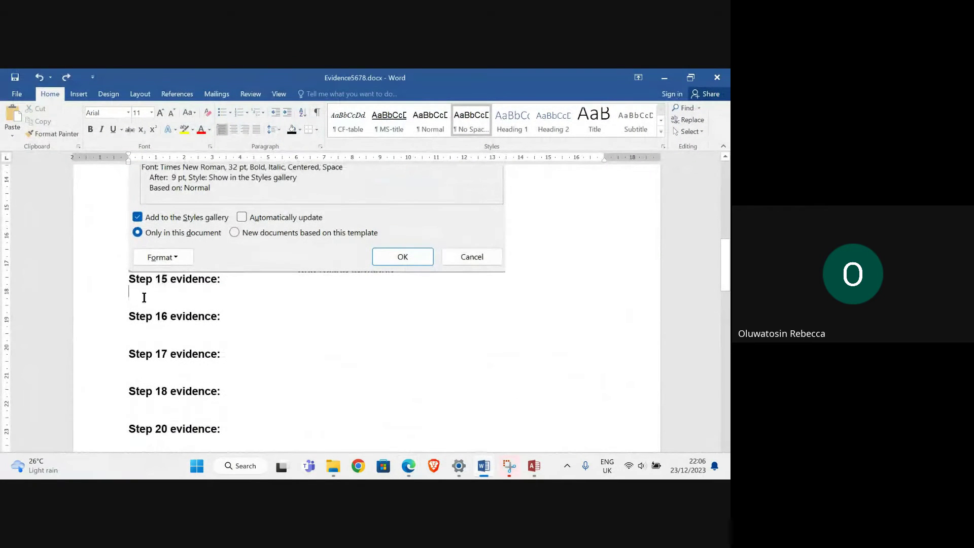
{"action": "scroll", "coordinate": [147, 304], "scroll_direction": "down", "scroll_amount": 4}
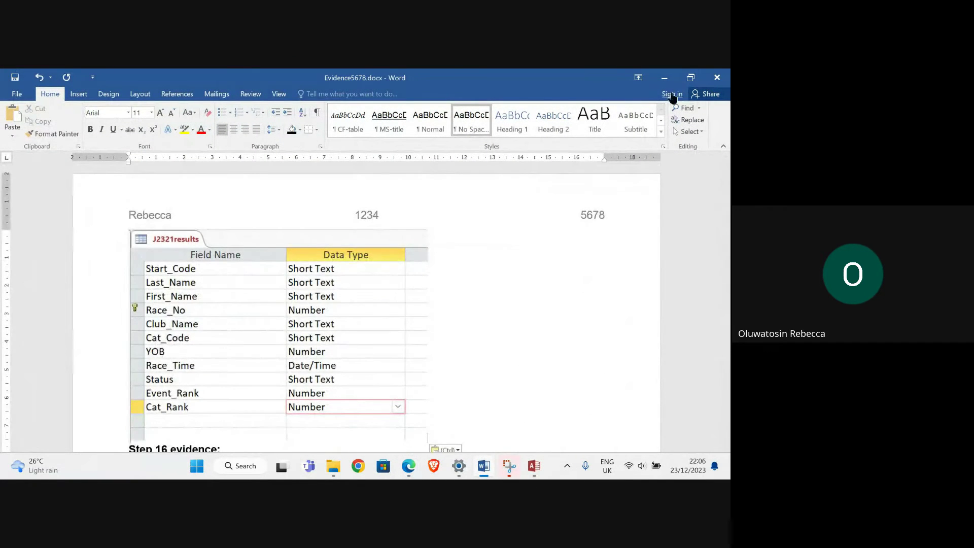
{"action": "left_click", "coordinate": [664, 77]}
Step: Read task 16 in the question paper and start importing j2321start_times.csv as a new table in Access
{"action": "scroll", "coordinate": [200, 286], "scroll_direction": "down", "scroll_amount": 10}
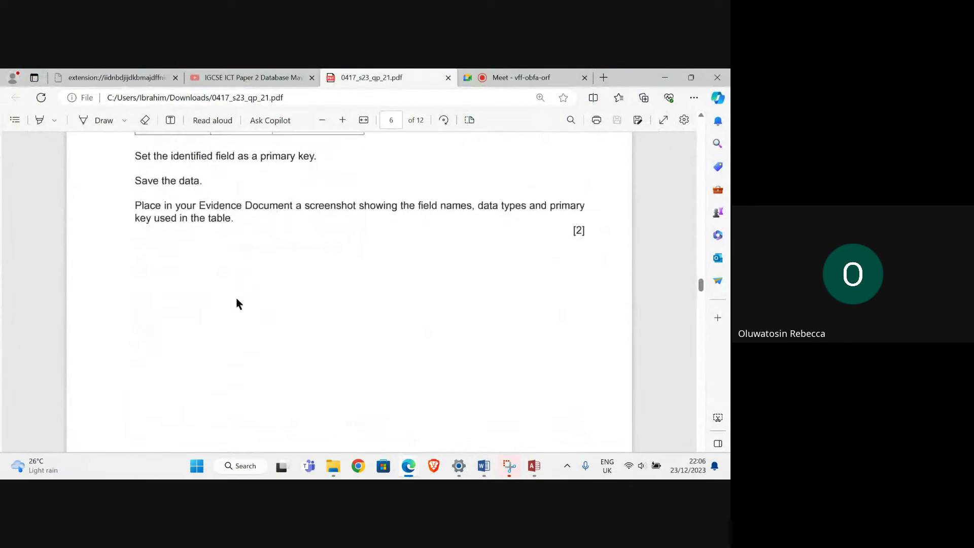
{"action": "scroll", "coordinate": [237, 302], "scroll_direction": "down", "scroll_amount": 3}
{"action": "scroll", "coordinate": [226, 285], "scroll_direction": "up", "scroll_amount": 1}
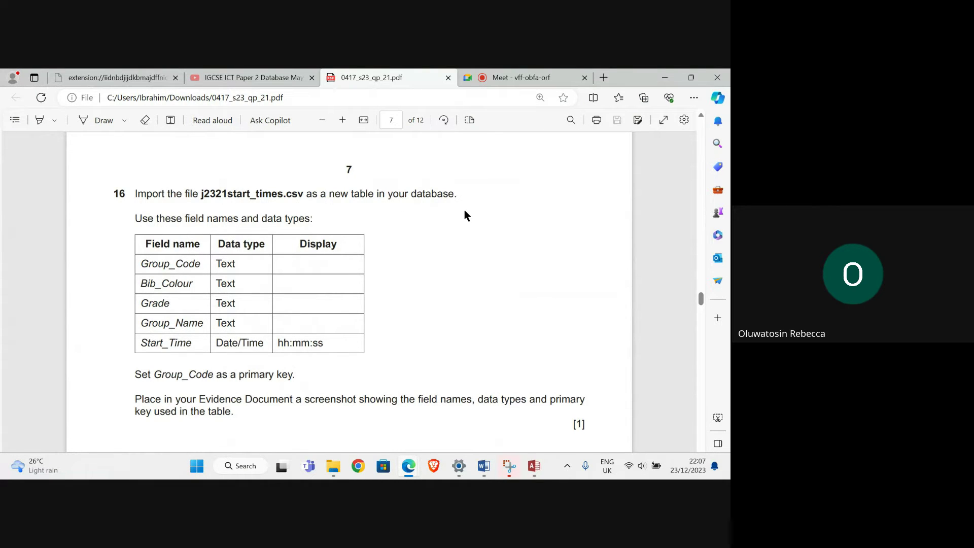
{"action": "scroll", "coordinate": [465, 226], "scroll_direction": "down", "scroll_amount": 1}
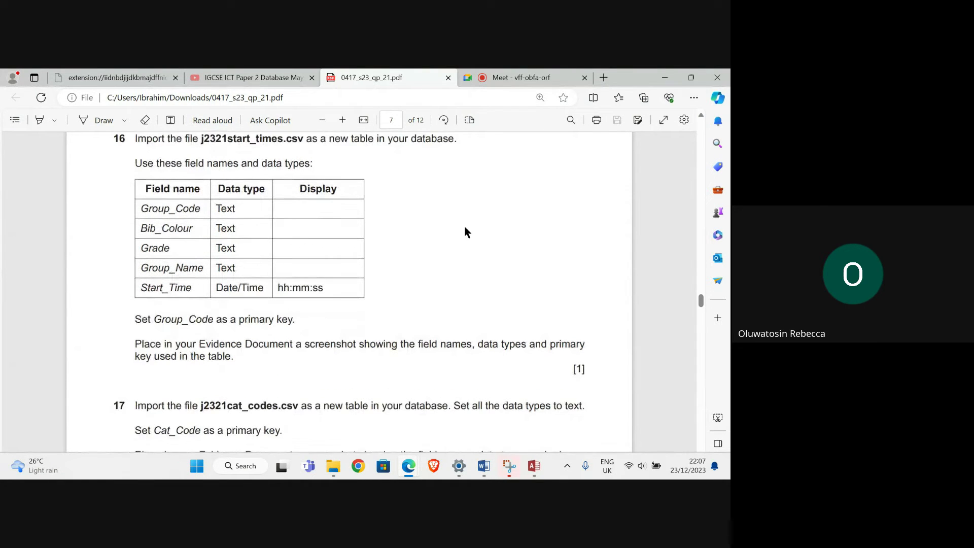
{"action": "left_click", "coordinate": [535, 470]}
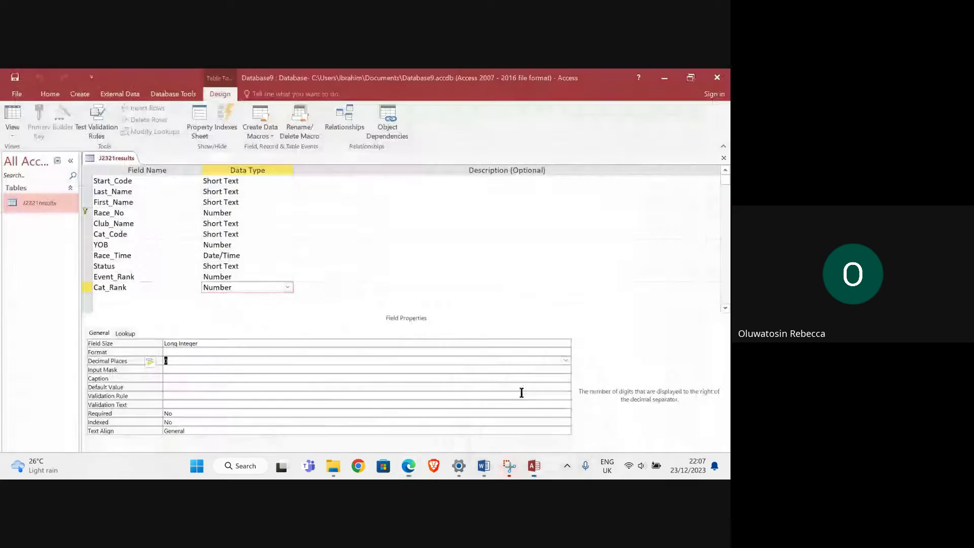
{"action": "left_click", "coordinate": [114, 95]}
{"action": "left_click", "coordinate": [161, 109]}
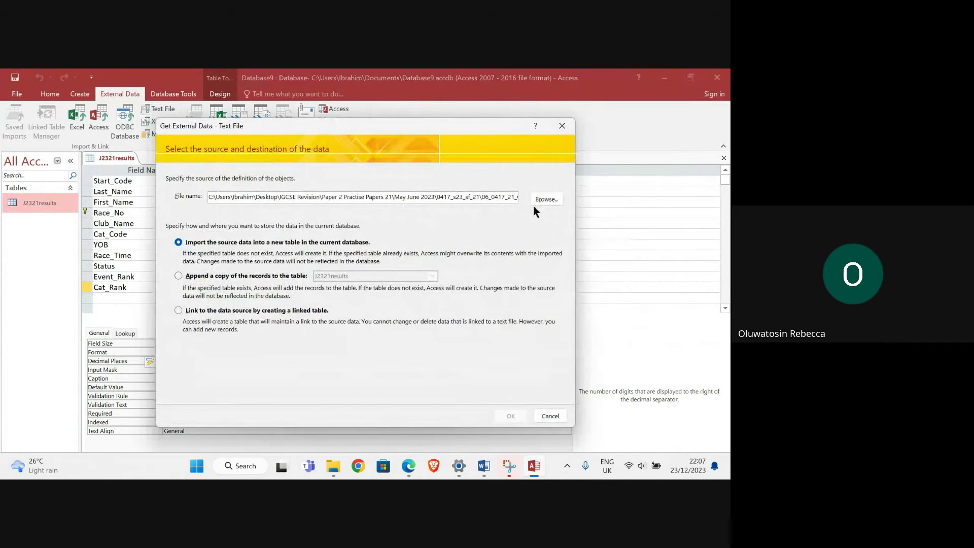
{"action": "left_click", "coordinate": [546, 199]}
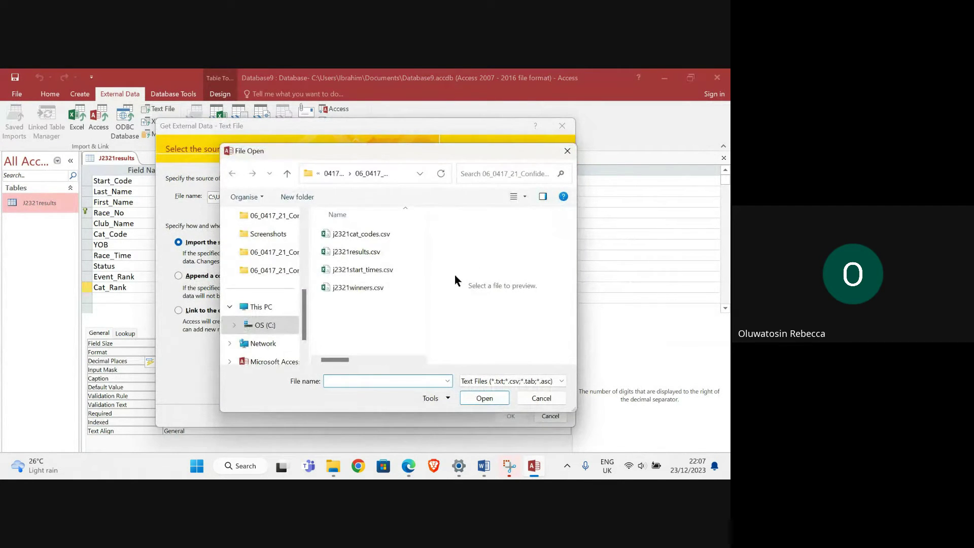
{"action": "left_click", "coordinate": [376, 274]}
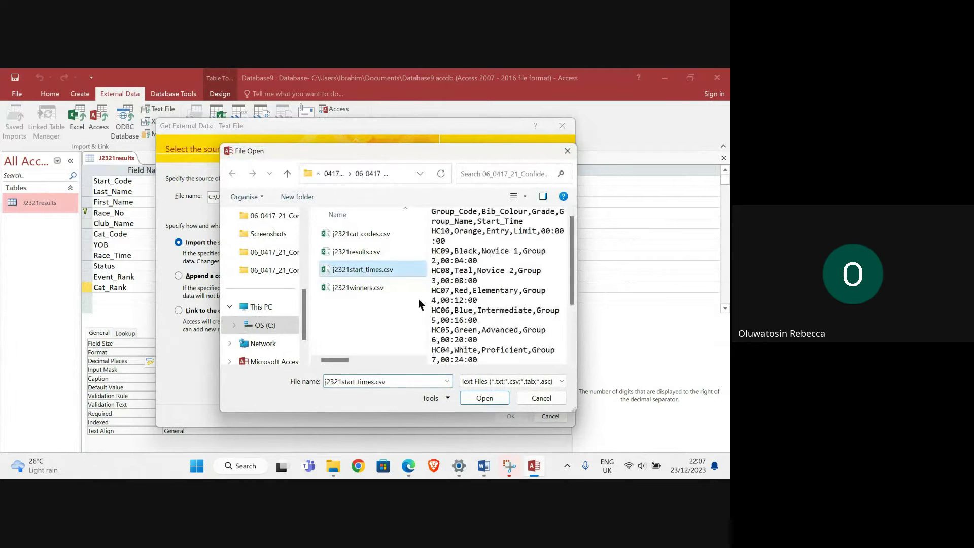
{"action": "left_click", "coordinate": [495, 400]}
{"action": "left_click", "coordinate": [512, 415]}
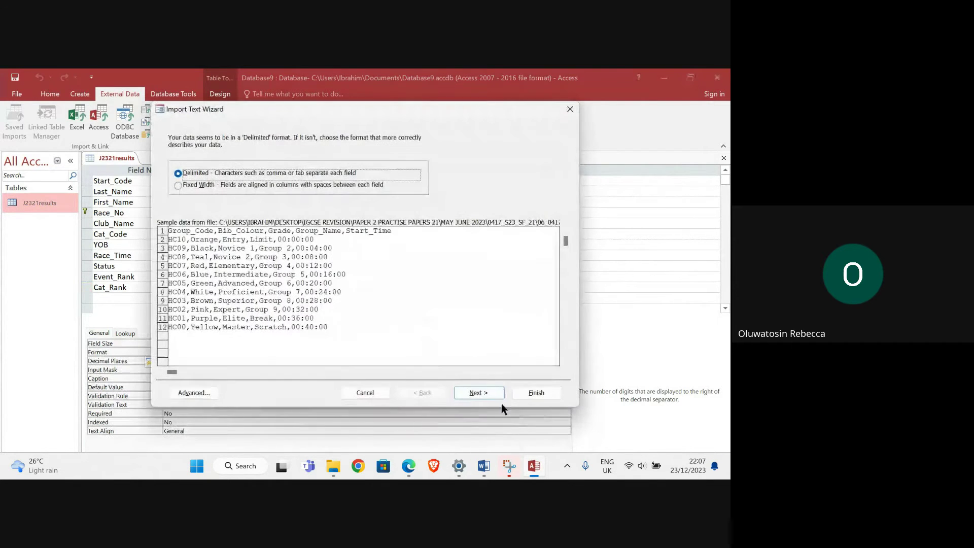
Step: Set the first row of the delimited import as field names and check the field data types against the question paper
{"action": "left_click", "coordinate": [478, 393]}
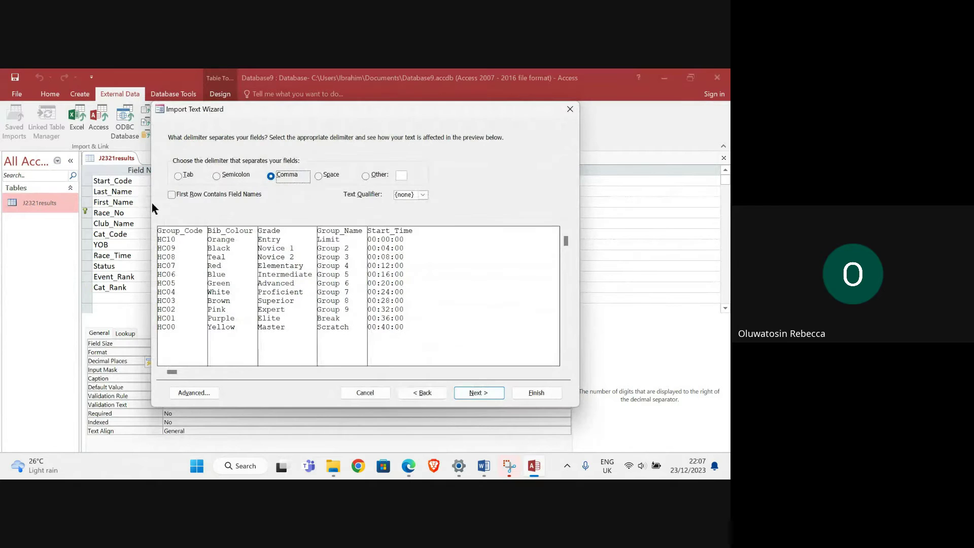
{"action": "left_click", "coordinate": [171, 194]}
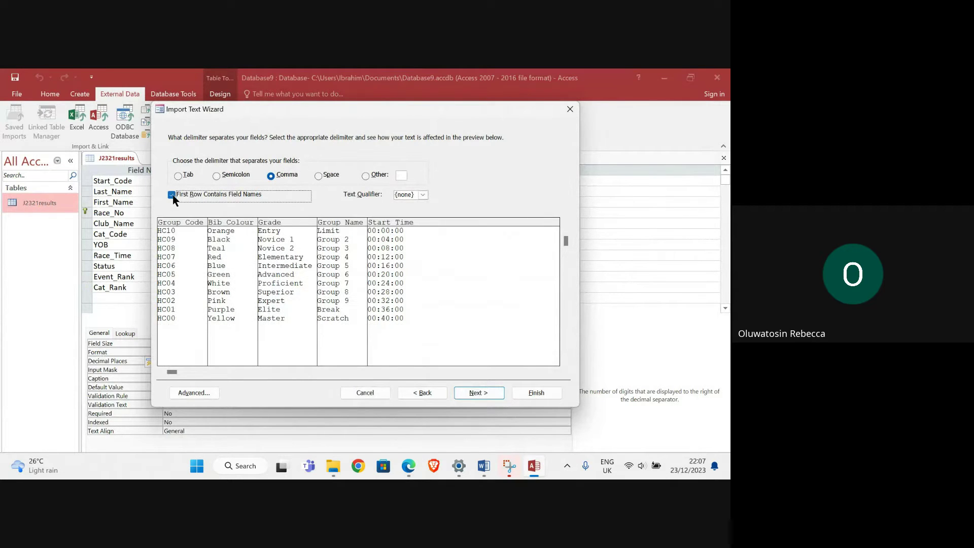
{"action": "left_click", "coordinate": [190, 393]}
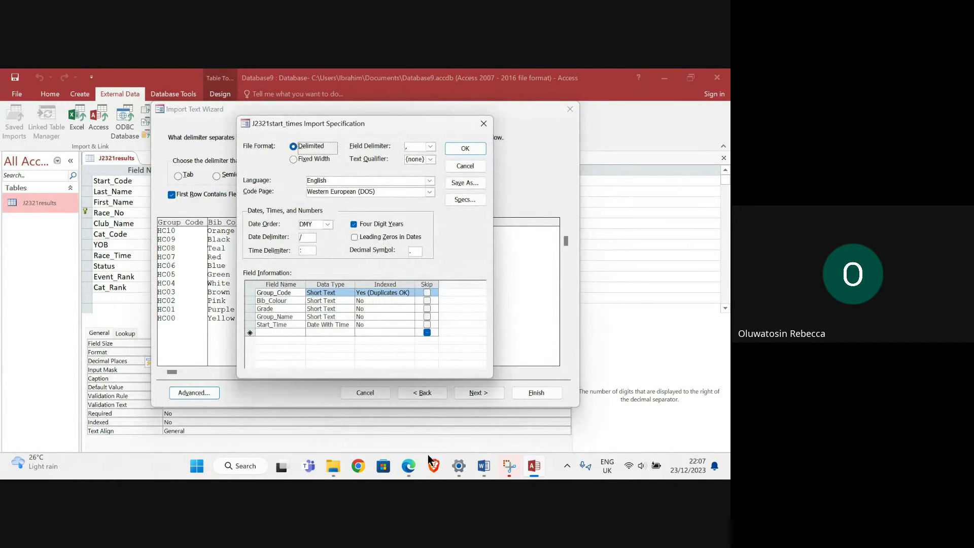
{"action": "mouse_move", "coordinate": [408, 465]}
{"action": "left_click", "coordinate": [311, 432]}
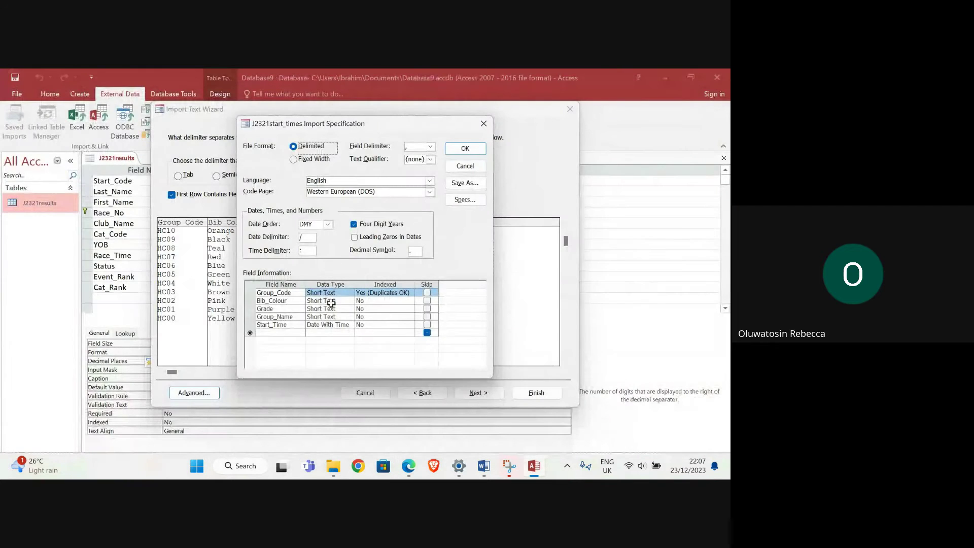
{"action": "left_click", "coordinate": [467, 149]}
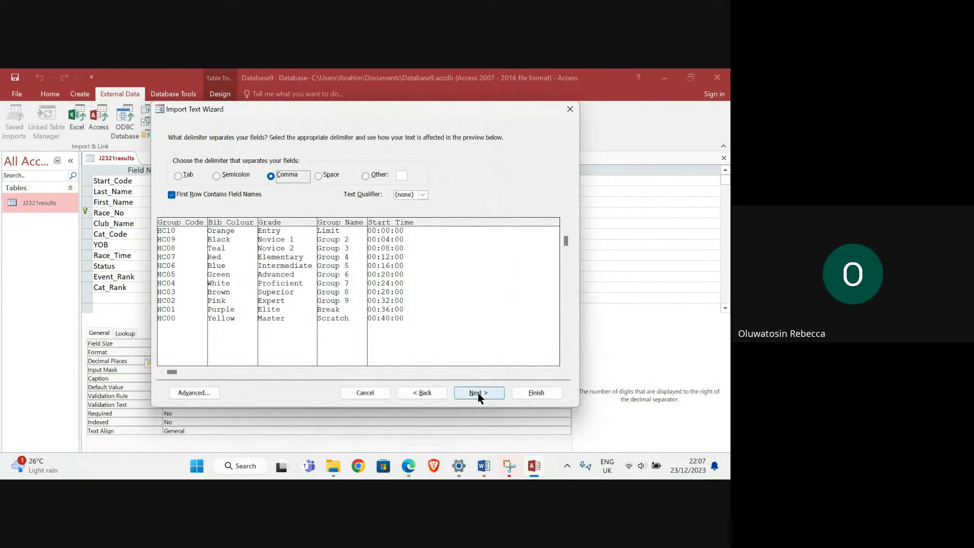
Step: Choose Group_Code as the primary key and finish the import to the J2321start_times table without saving the import steps
{"action": "left_click", "coordinate": [478, 393]}
{"action": "left_click", "coordinate": [474, 394]}
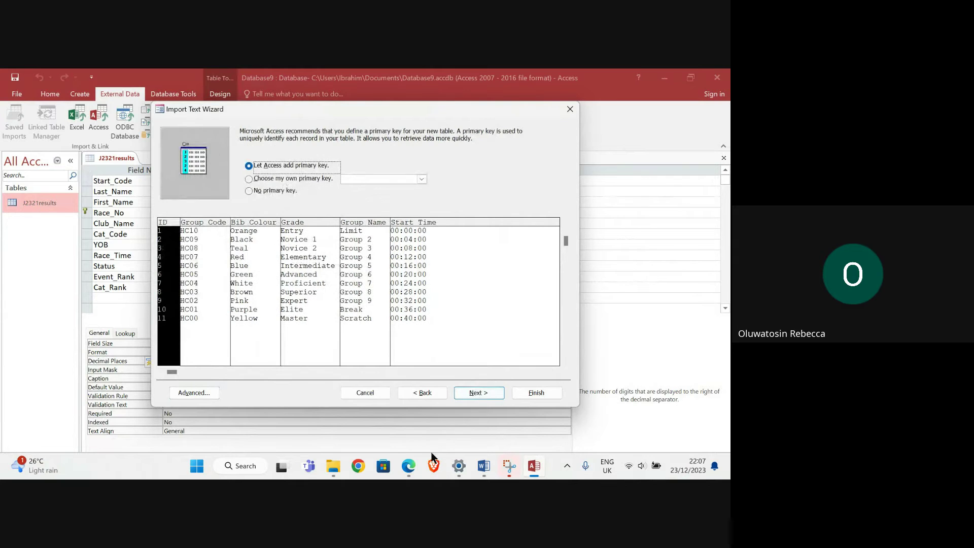
{"action": "mouse_move", "coordinate": [408, 466]}
{"action": "mouse_move", "coordinate": [309, 430]}
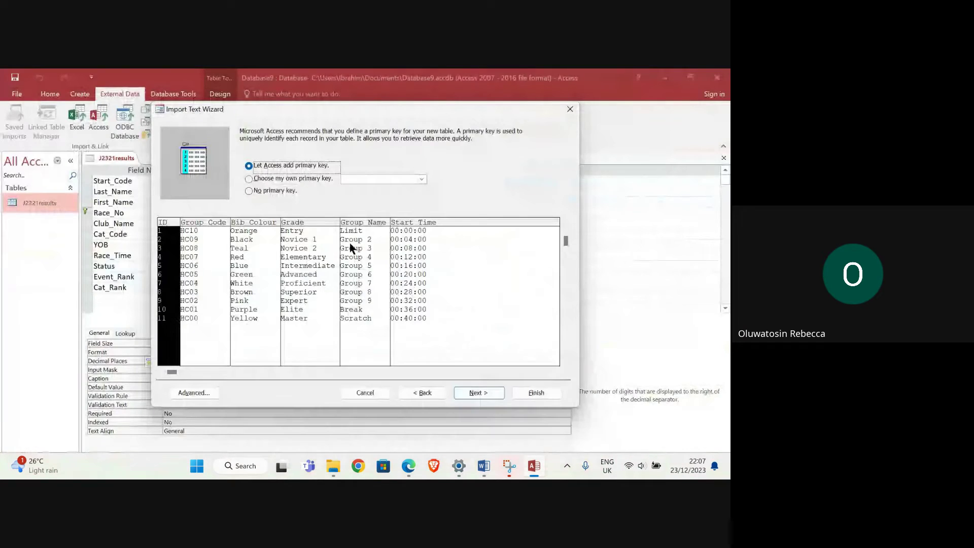
{"action": "left_click", "coordinate": [292, 178]}
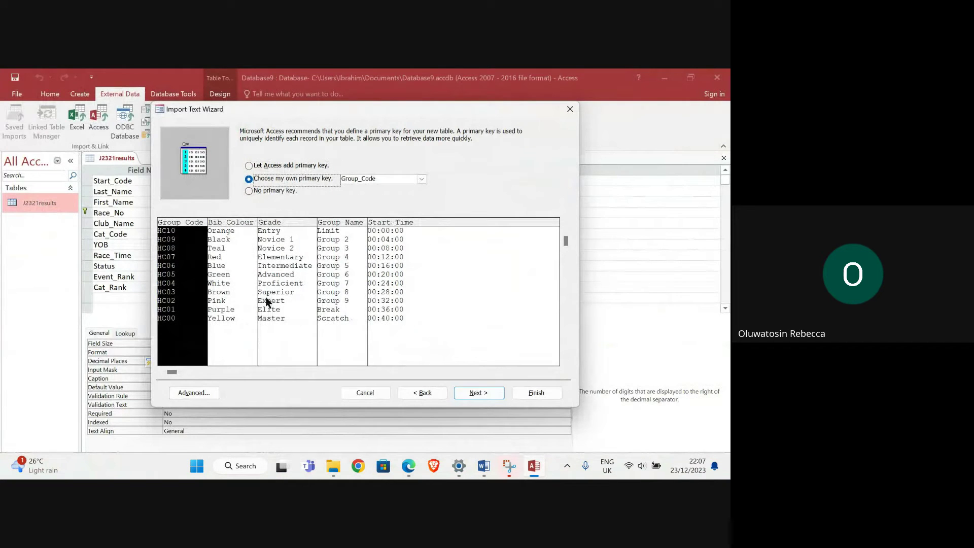
{"action": "left_click", "coordinate": [487, 393]}
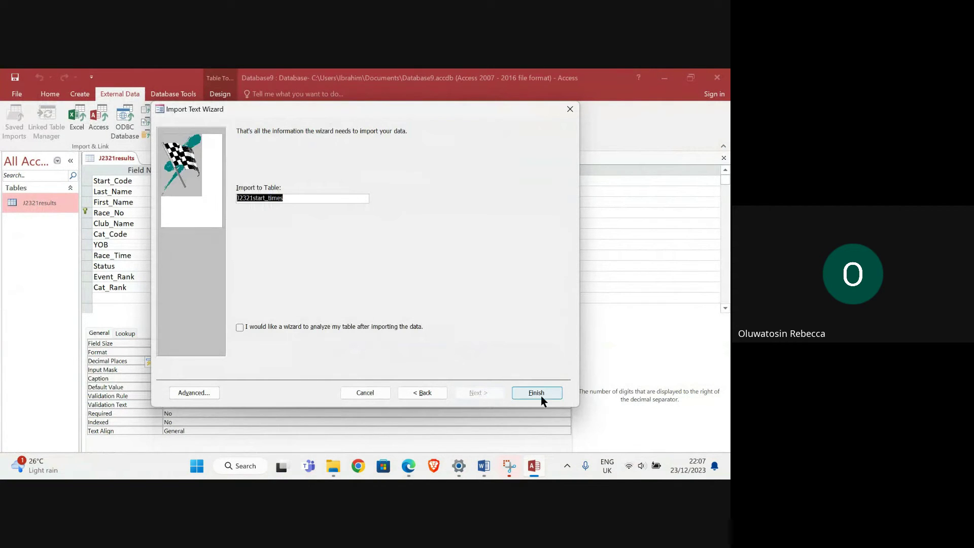
{"action": "left_click", "coordinate": [539, 393]}
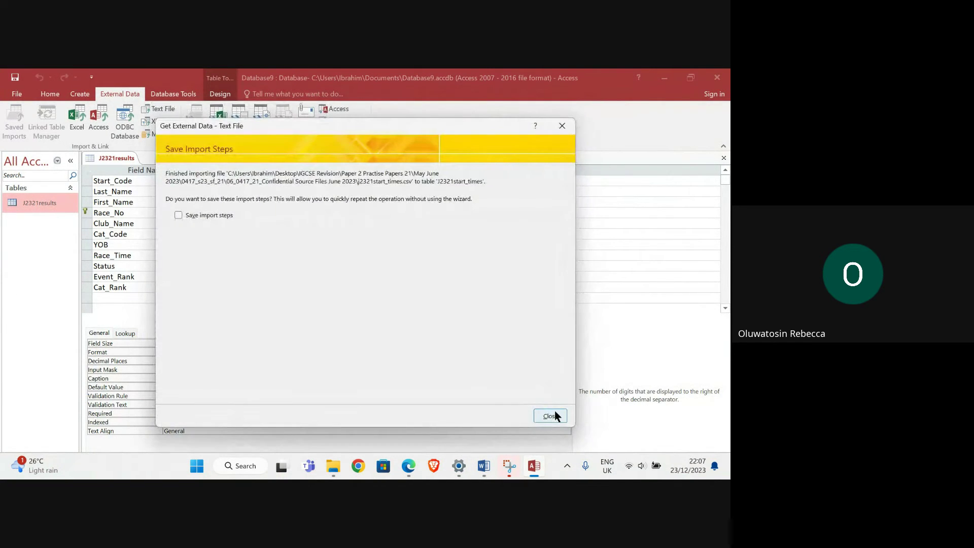
{"action": "left_click", "coordinate": [549, 416]}
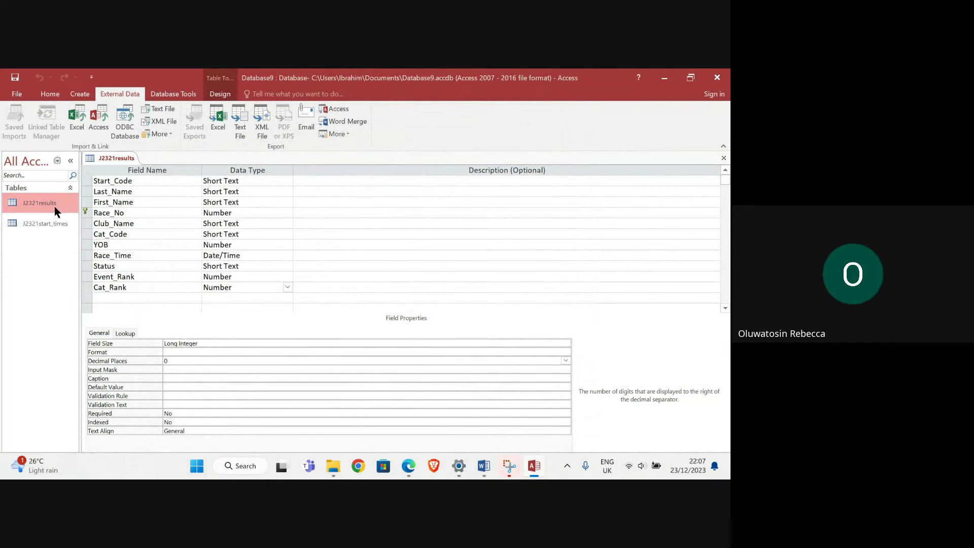
{"action": "double_click", "coordinate": [54, 206]}
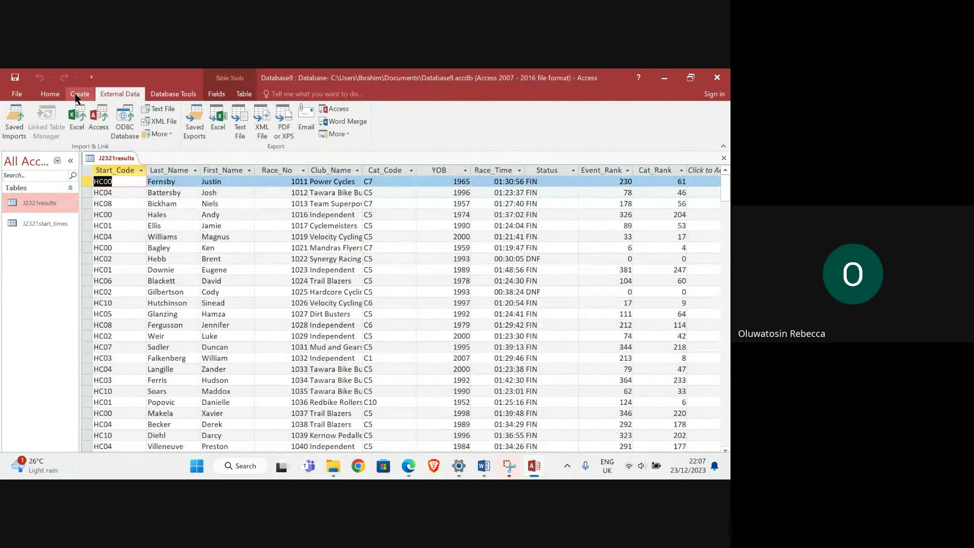
{"action": "left_click", "coordinate": [55, 93]}
{"action": "left_click", "coordinate": [13, 116]}
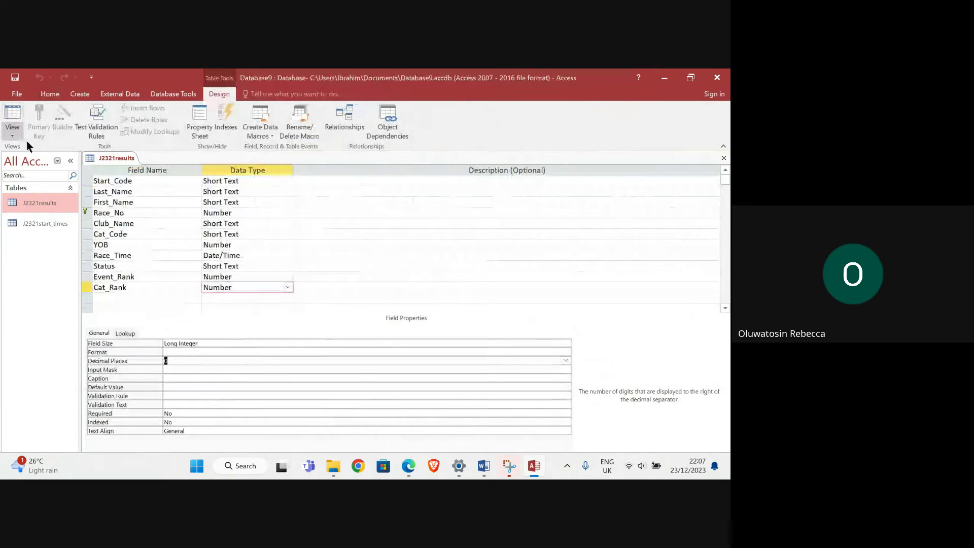
{"action": "mouse_move", "coordinate": [408, 466]}
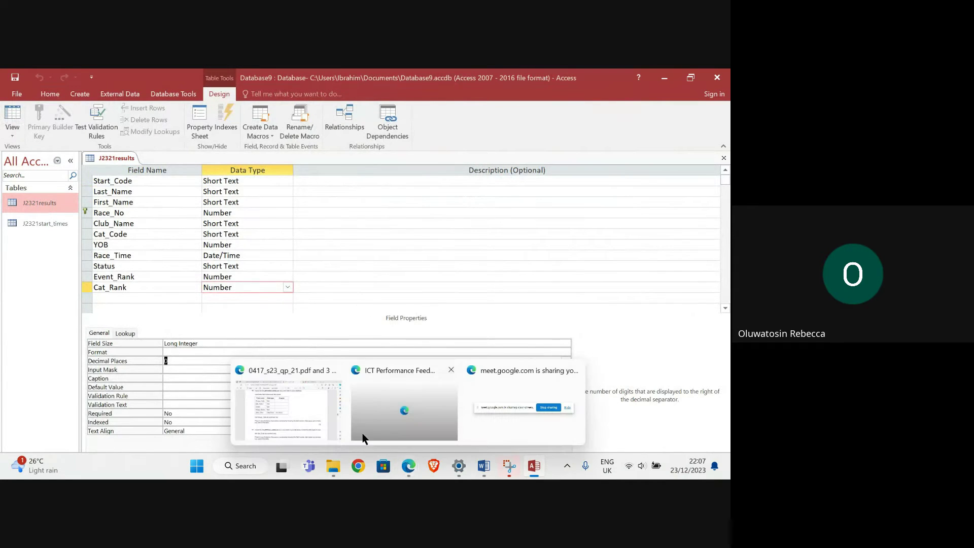
{"action": "mouse_move", "coordinate": [363, 433]}
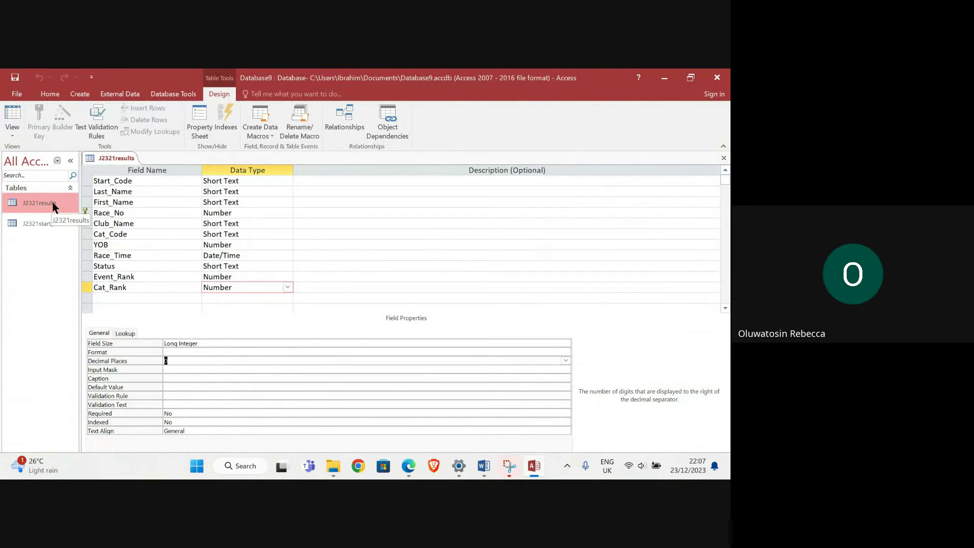
Step: Set the Start_Time field's format to Long Time in the design of the J2321start_times table and save the table
{"action": "double_click", "coordinate": [41, 221]}
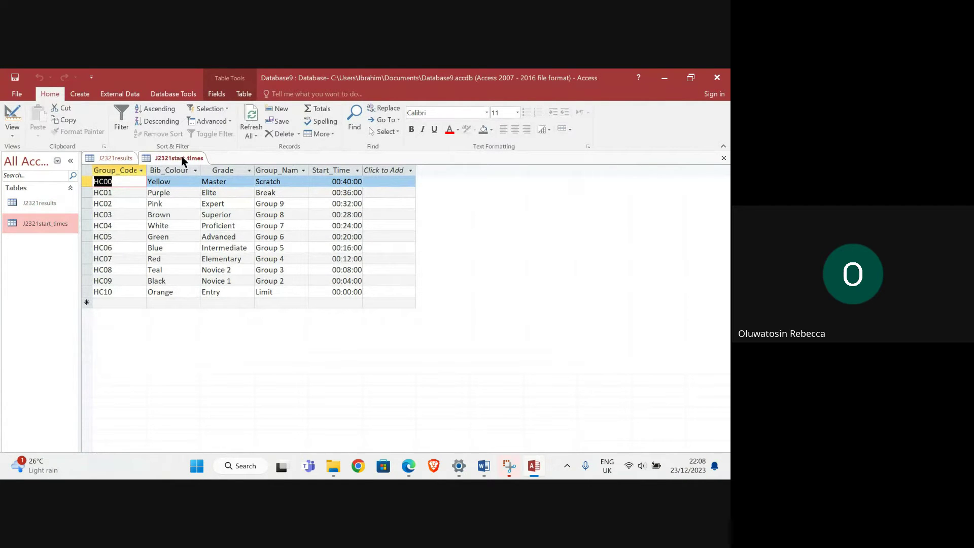
{"action": "left_click", "coordinate": [14, 121]}
{"action": "left_click", "coordinate": [255, 224]}
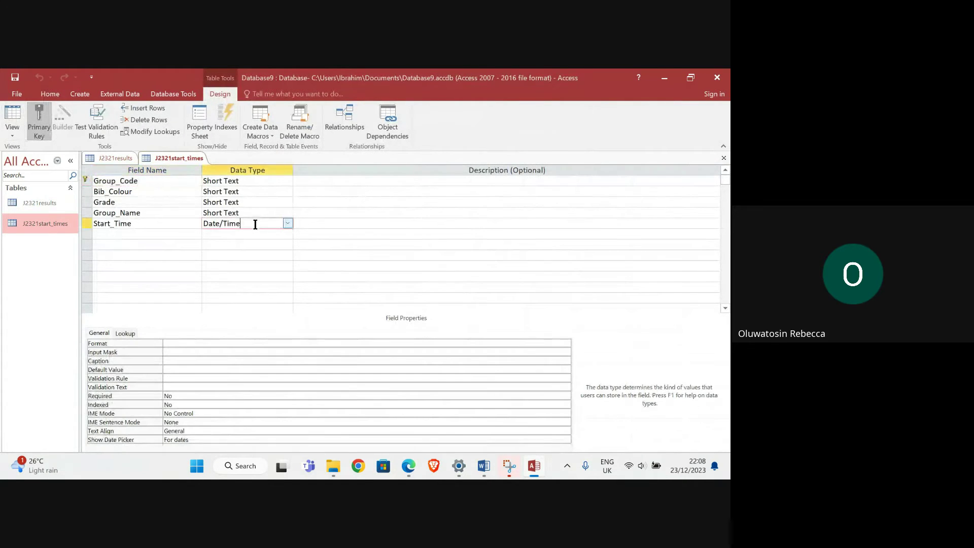
{"action": "left_click", "coordinate": [219, 342]}
{"action": "left_click", "coordinate": [565, 343]}
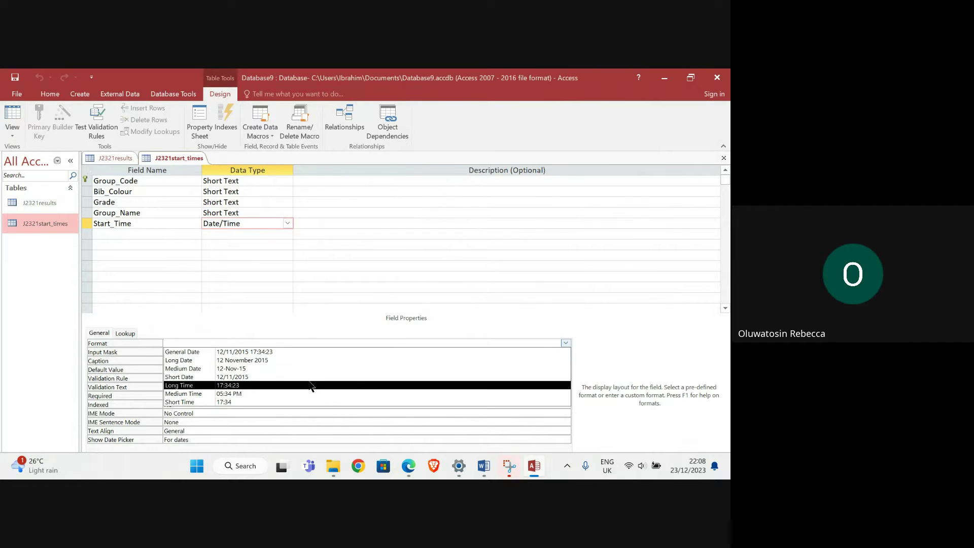
{"action": "left_click", "coordinate": [269, 388]}
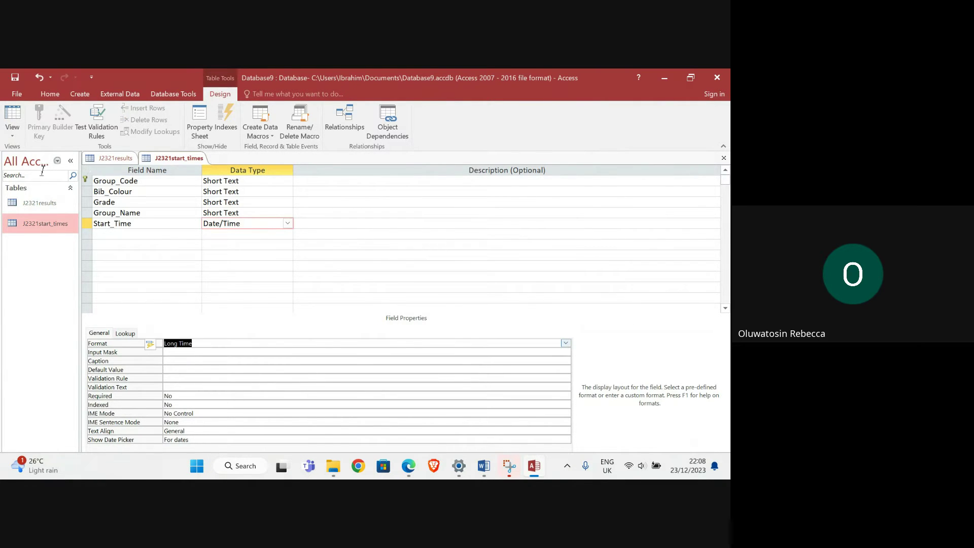
{"action": "right_click", "coordinate": [183, 156]}
{"action": "left_click", "coordinate": [209, 160]}
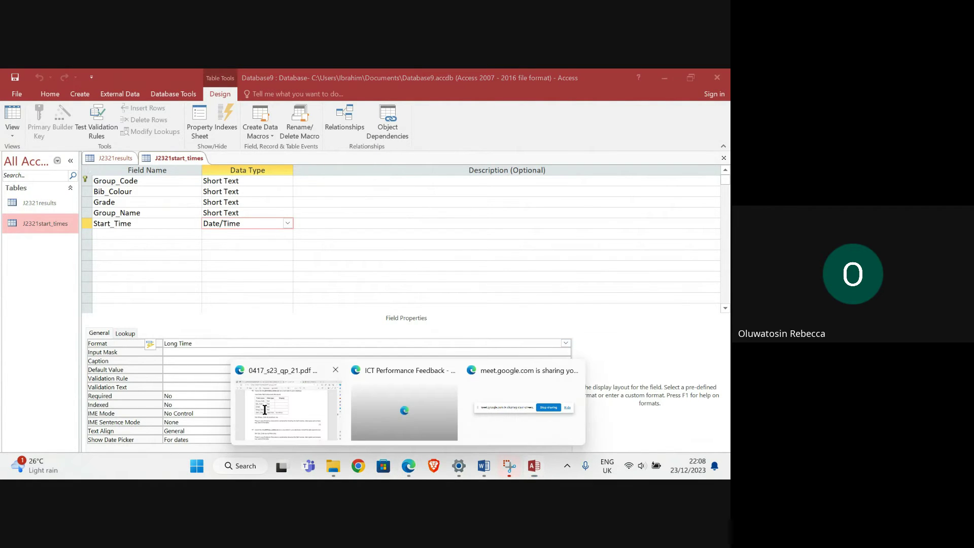
Step: Check task 16's evidence instructions in the question paper and capture the J2321start_times field names, data types and primary key with Snipping Tool
{"action": "left_click", "coordinate": [274, 416]}
{"action": "scroll", "coordinate": [202, 342], "scroll_direction": "down", "scroll_amount": 1}
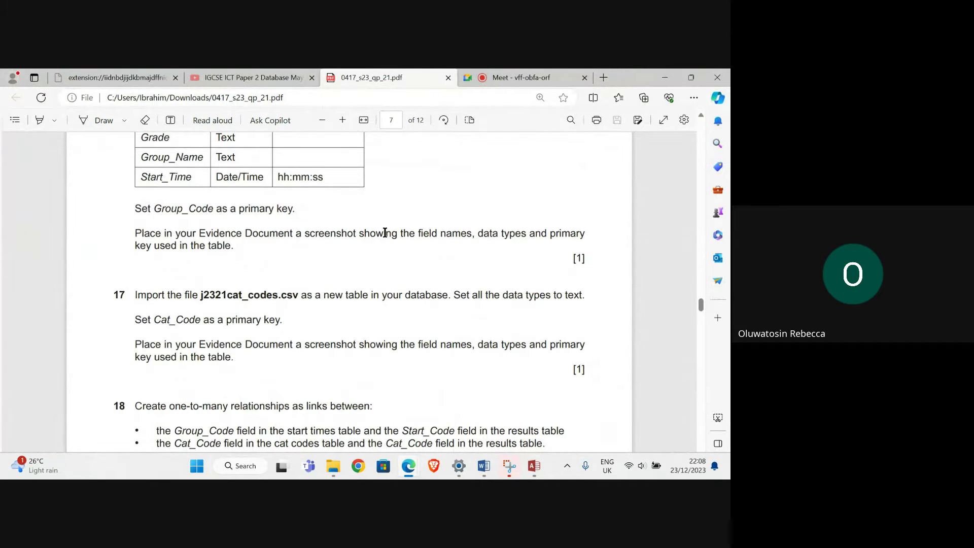
{"action": "mouse_move", "coordinate": [534, 465]}
{"action": "left_click", "coordinate": [568, 401]}
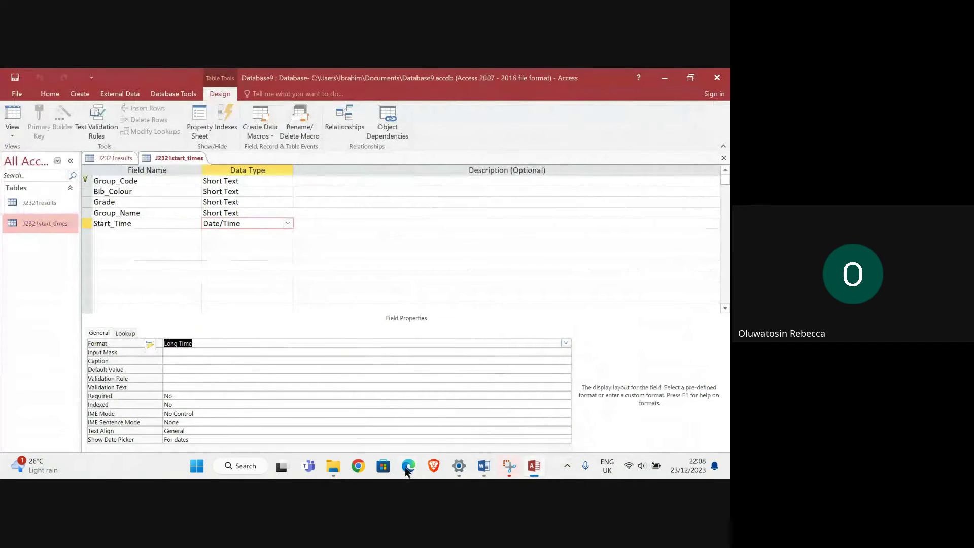
{"action": "left_click", "coordinate": [508, 465]}
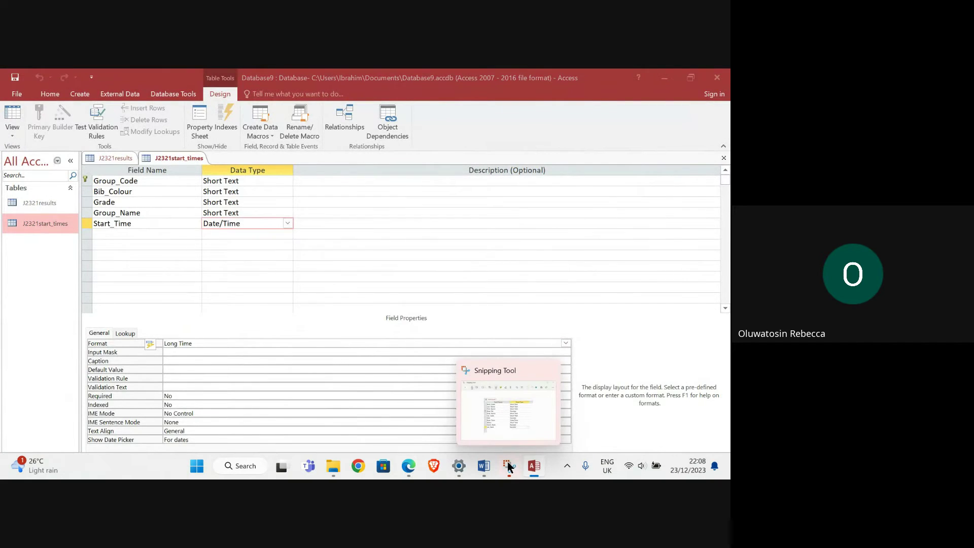
{"action": "left_click", "coordinate": [246, 235]}
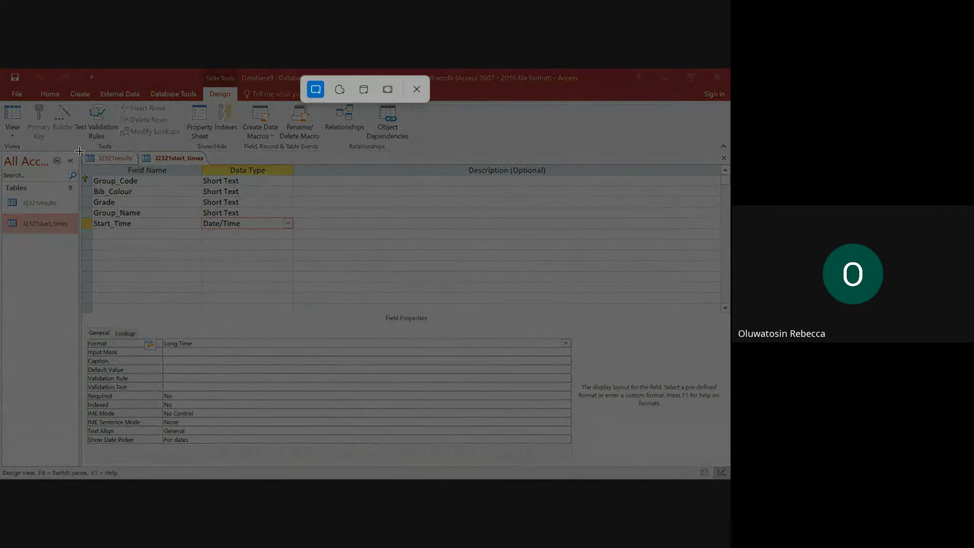
{"action": "left_click_drag", "start_coordinate": [80, 151], "coordinate": [320, 260]}
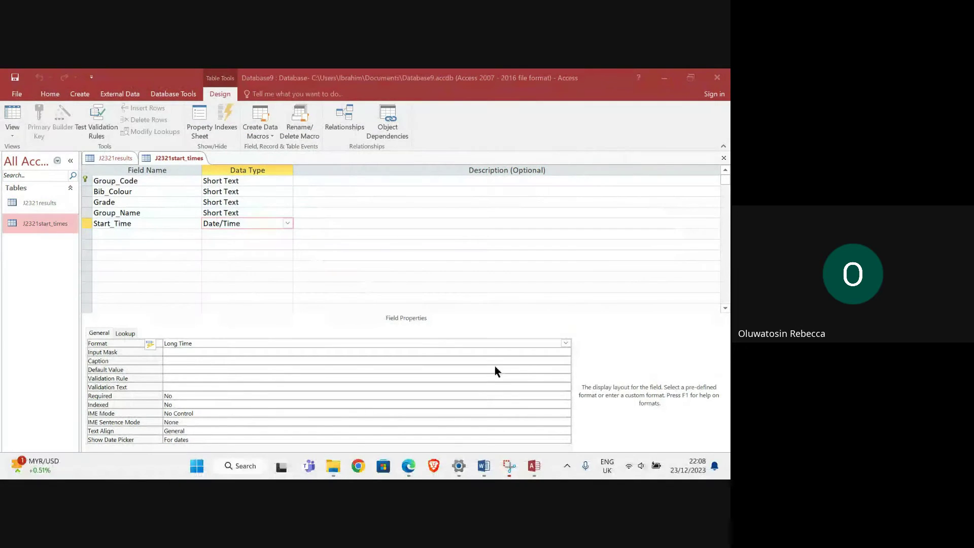
Step: Paste the captured screenshot under the Step 16 evidence heading in Evidence5678.docx in Word
{"action": "mouse_move", "coordinate": [483, 472]}
{"action": "left_click", "coordinate": [426, 408]}
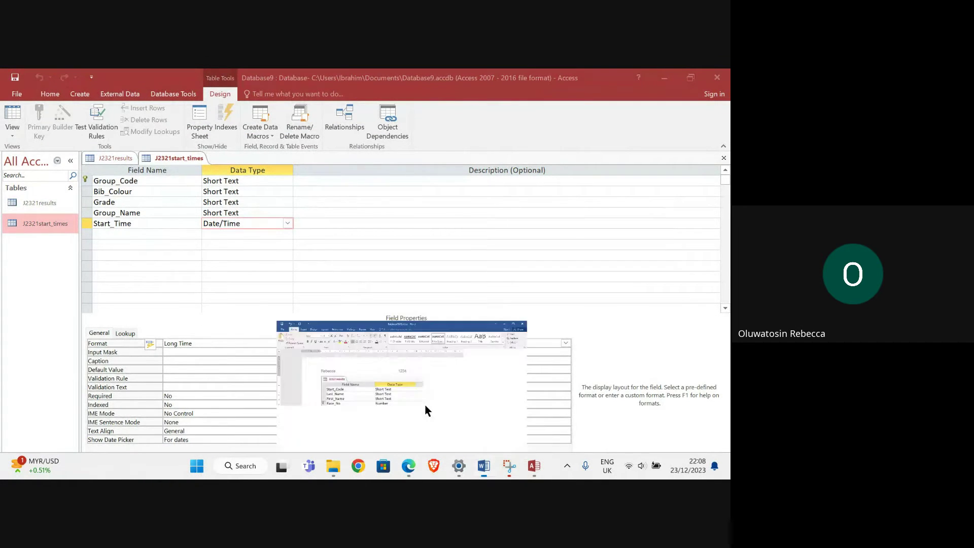
{"action": "left_click", "coordinate": [164, 327]}
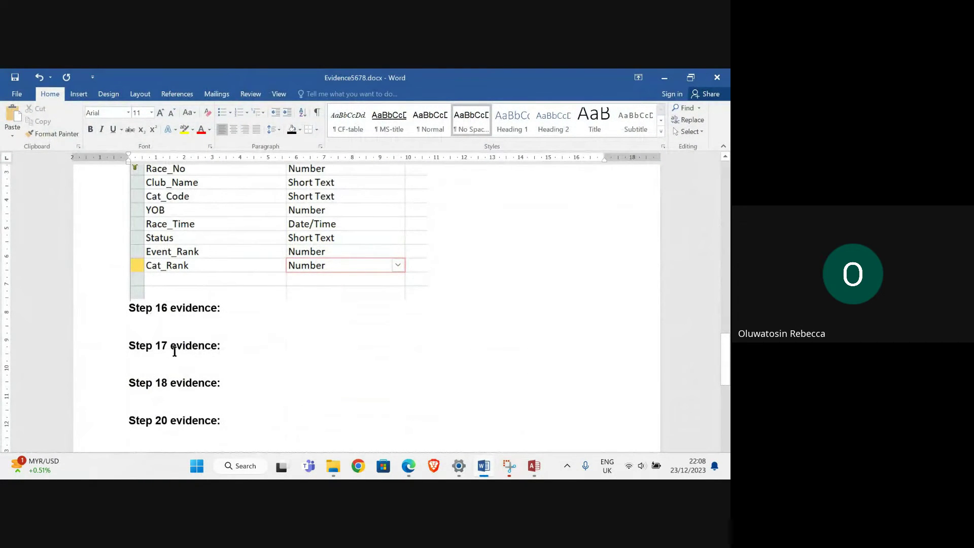
{"action": "key", "text": "ctrl+v"}
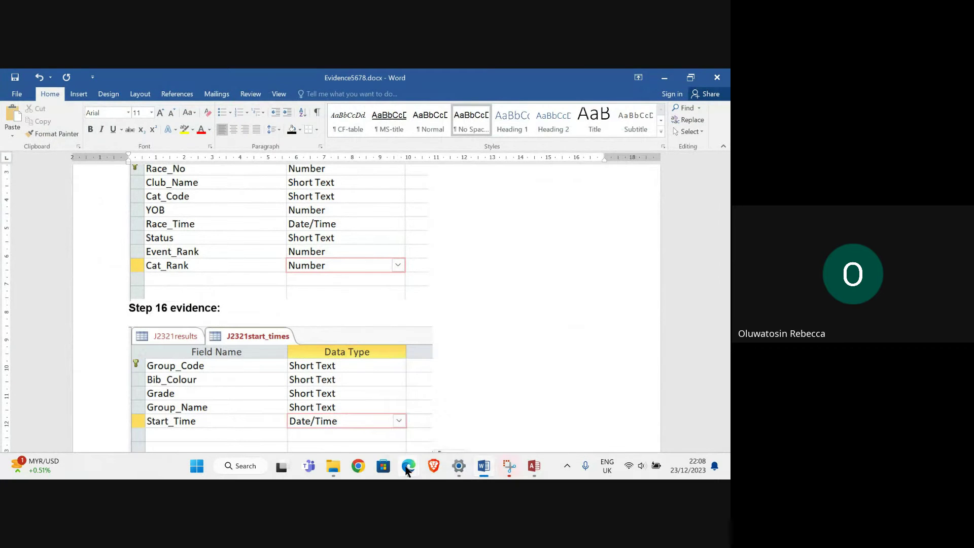
Step: Read task 17 in the question paper and start importing j2321cat_codes.csv as a new table in Access
{"action": "mouse_move", "coordinate": [408, 466]}
{"action": "left_click", "coordinate": [307, 416]}
{"action": "scroll", "coordinate": [270, 309], "scroll_direction": "down", "scroll_amount": 2}
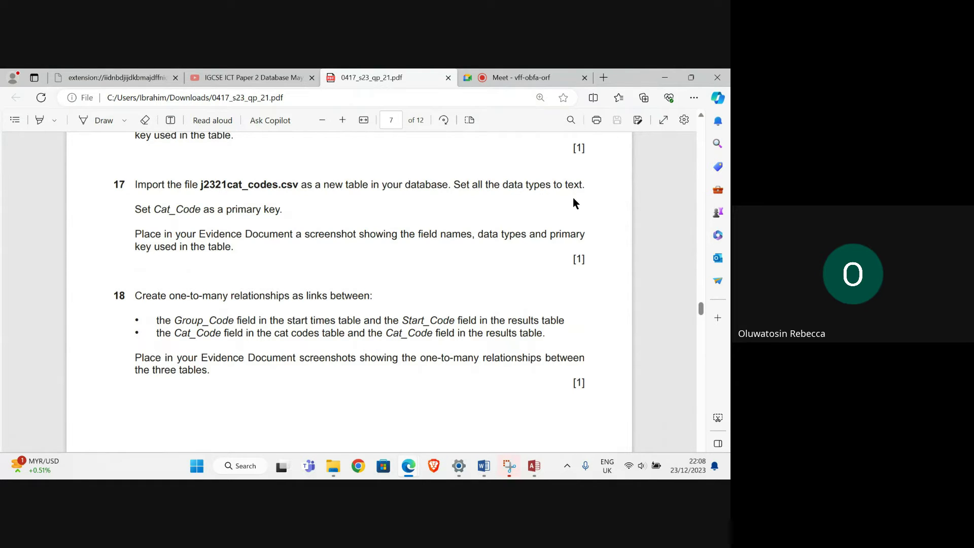
{"action": "mouse_move", "coordinate": [536, 469]}
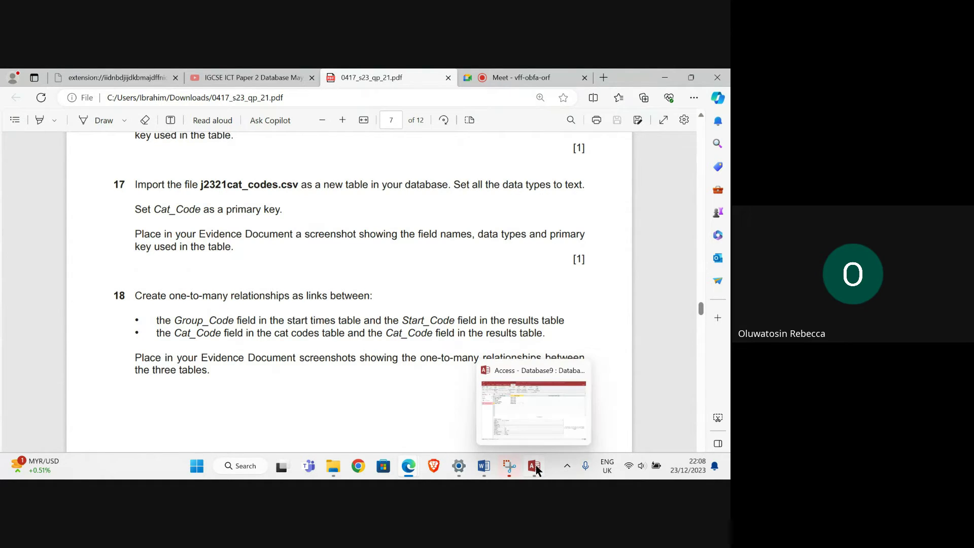
{"action": "left_click", "coordinate": [545, 417]}
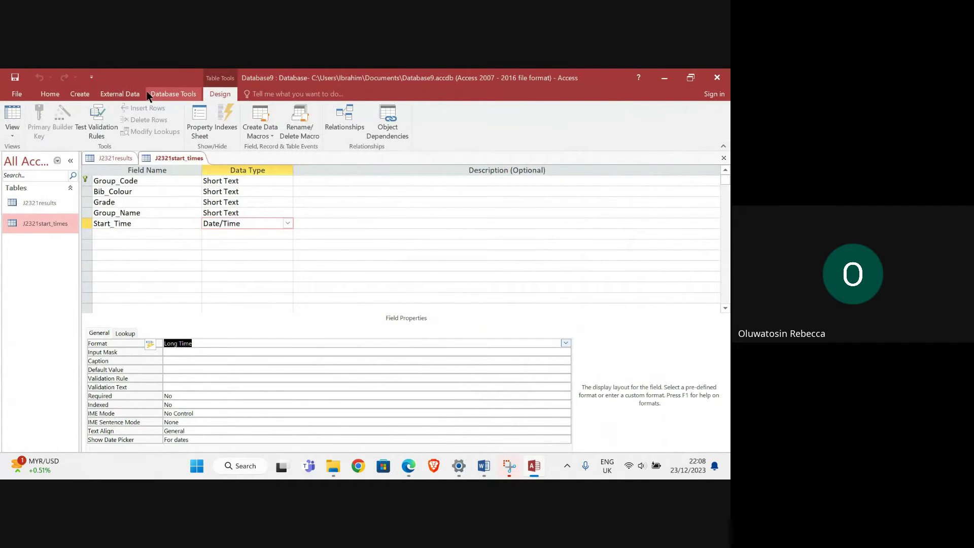
{"action": "left_click", "coordinate": [118, 92]}
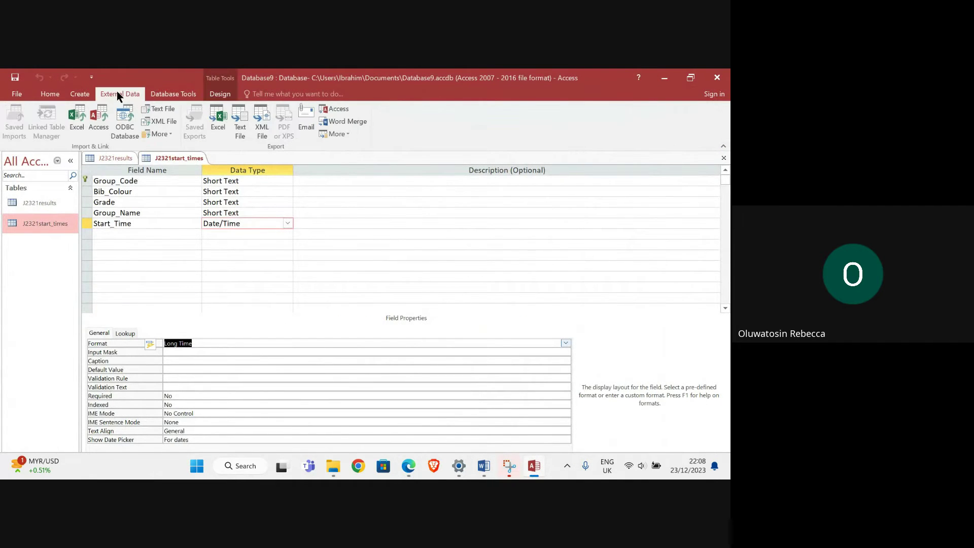
{"action": "left_click", "coordinate": [153, 109]}
{"action": "left_click", "coordinate": [550, 199]}
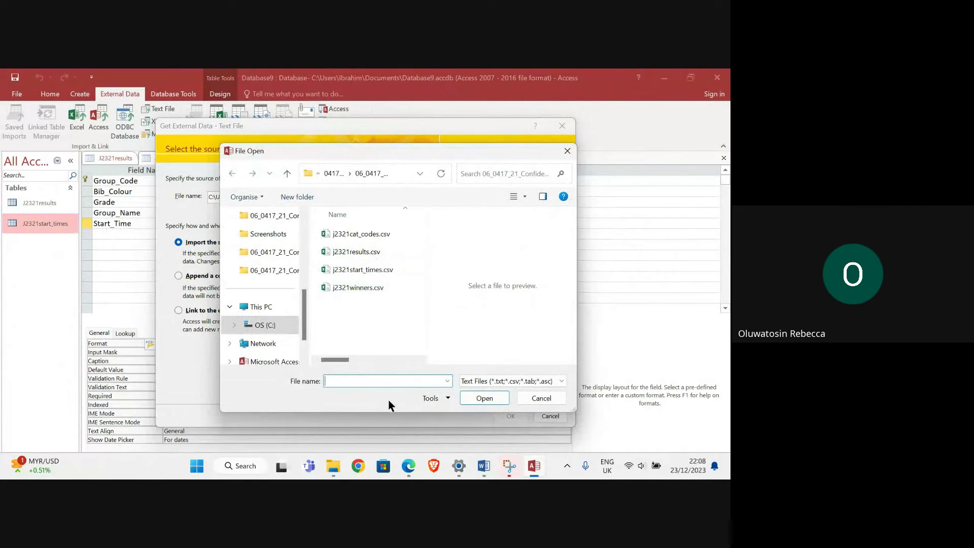
{"action": "mouse_move", "coordinate": [408, 466]}
{"action": "mouse_move", "coordinate": [295, 434]}
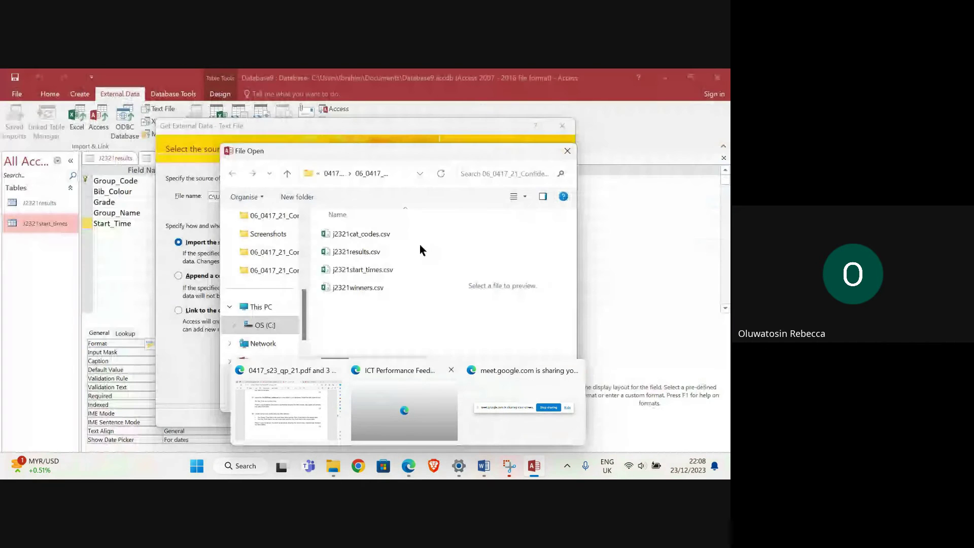
{"action": "left_click", "coordinate": [358, 234]}
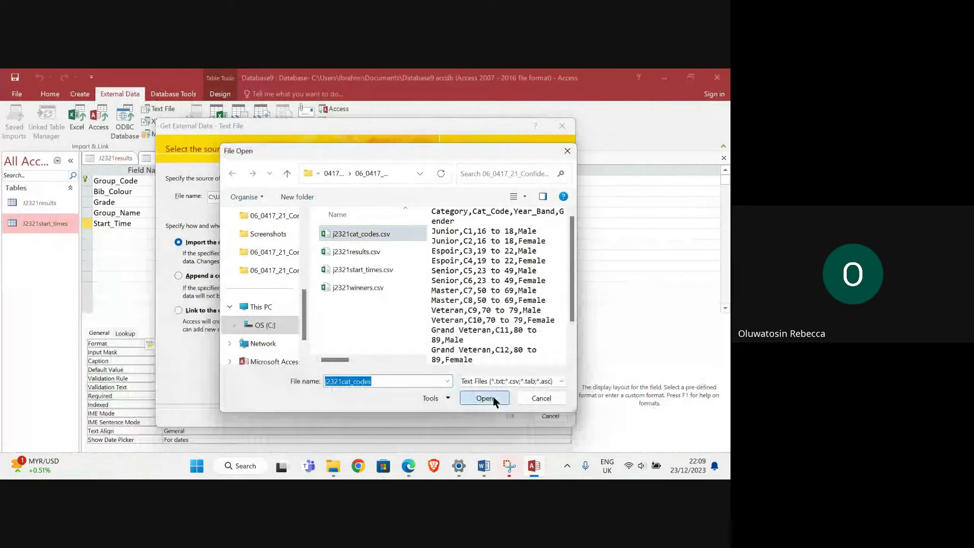
{"action": "left_click", "coordinate": [484, 398]}
{"action": "left_click", "coordinate": [509, 415]}
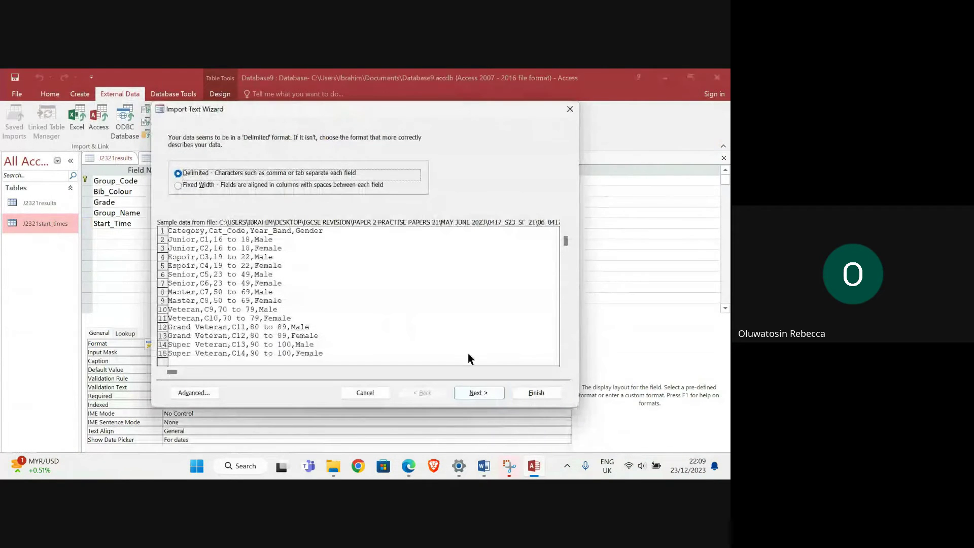
Step: Set the first row of the comma-delimited import as field names and check the fields' data types in the import specification
{"action": "left_click", "coordinate": [477, 398]}
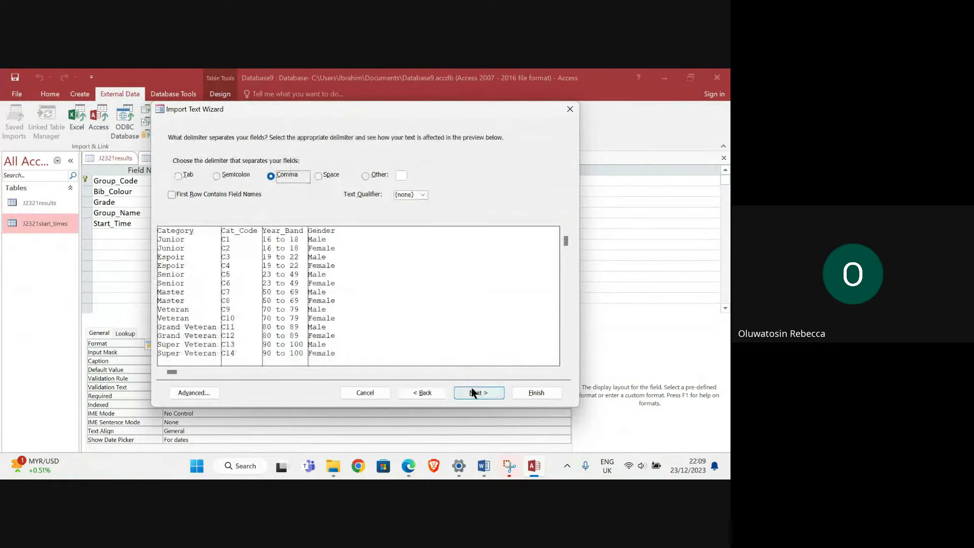
{"action": "left_click", "coordinate": [172, 195]}
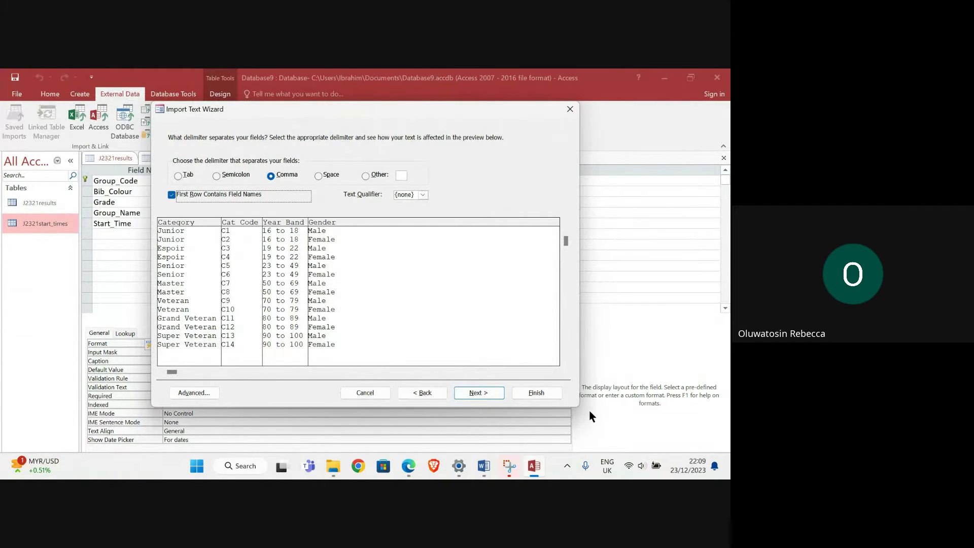
{"action": "left_click", "coordinate": [488, 390]}
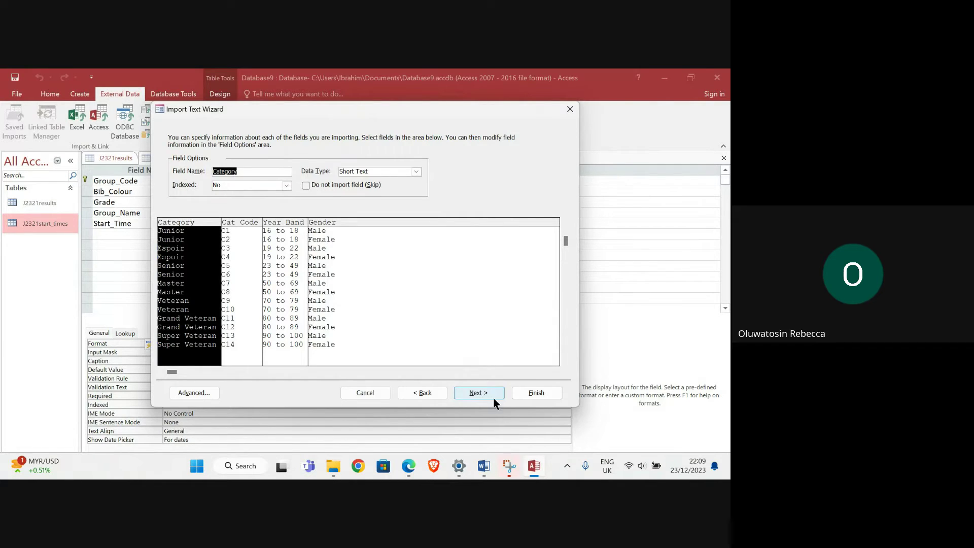
{"action": "left_click", "coordinate": [491, 395]}
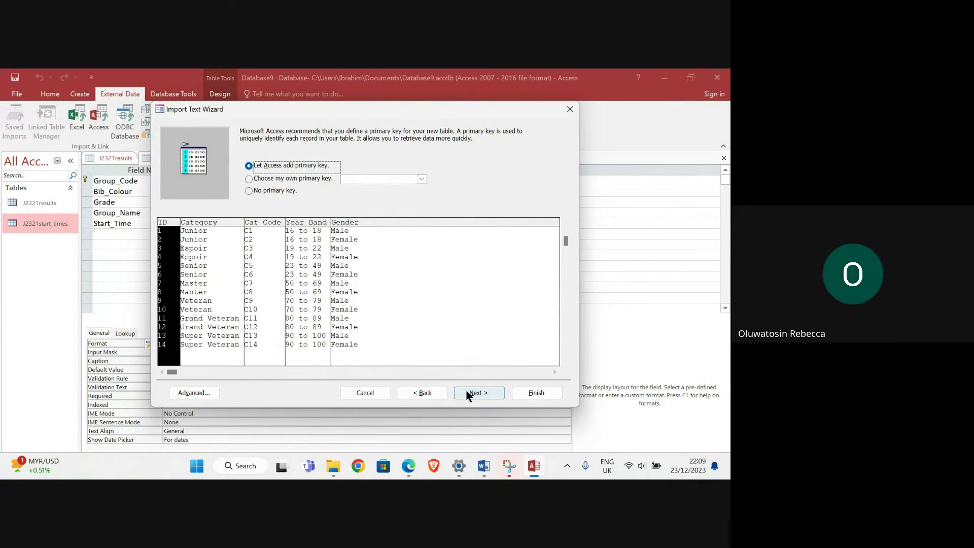
{"action": "left_click", "coordinate": [193, 393]}
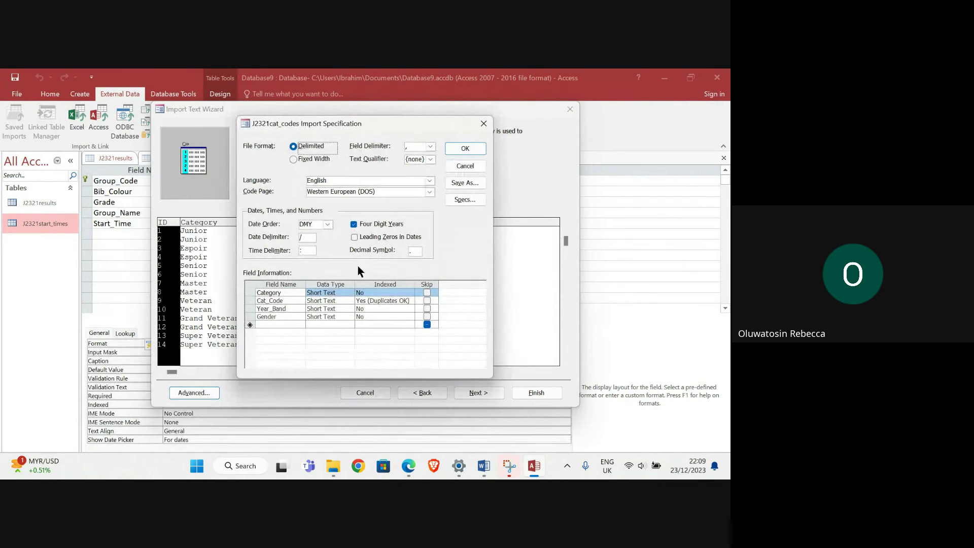
{"action": "left_click", "coordinate": [465, 149]}
Step: Check the required key in the question paper, choose Cat_Code as primary key and finish the import to J2321cat_codes without saving the import steps
{"action": "mouse_move", "coordinate": [415, 462]}
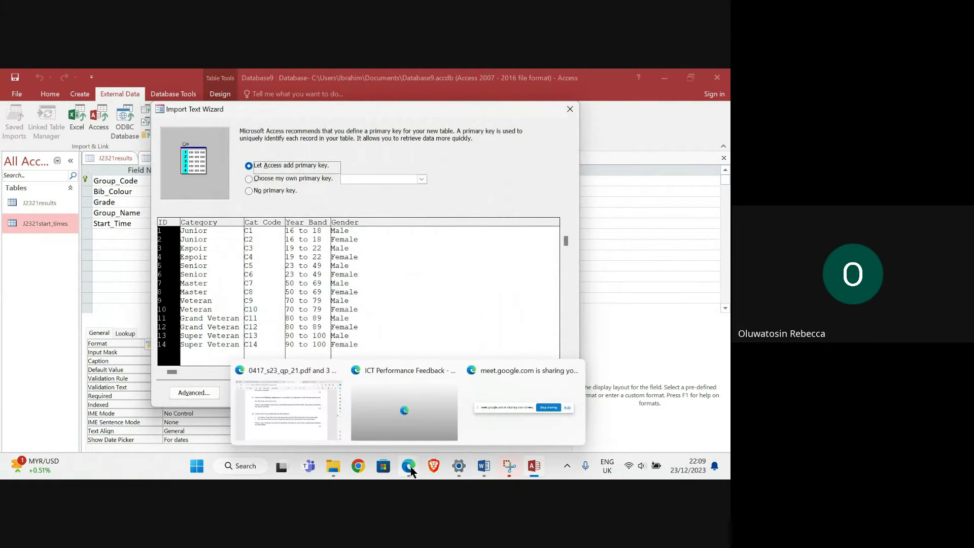
{"action": "left_click", "coordinate": [301, 410]}
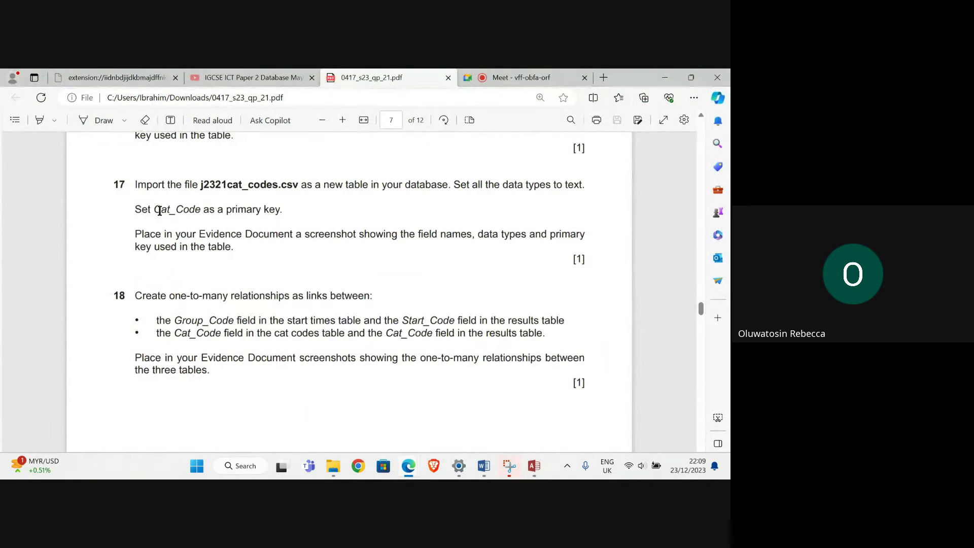
{"action": "left_click_drag", "start_coordinate": [149, 210], "coordinate": [210, 209]}
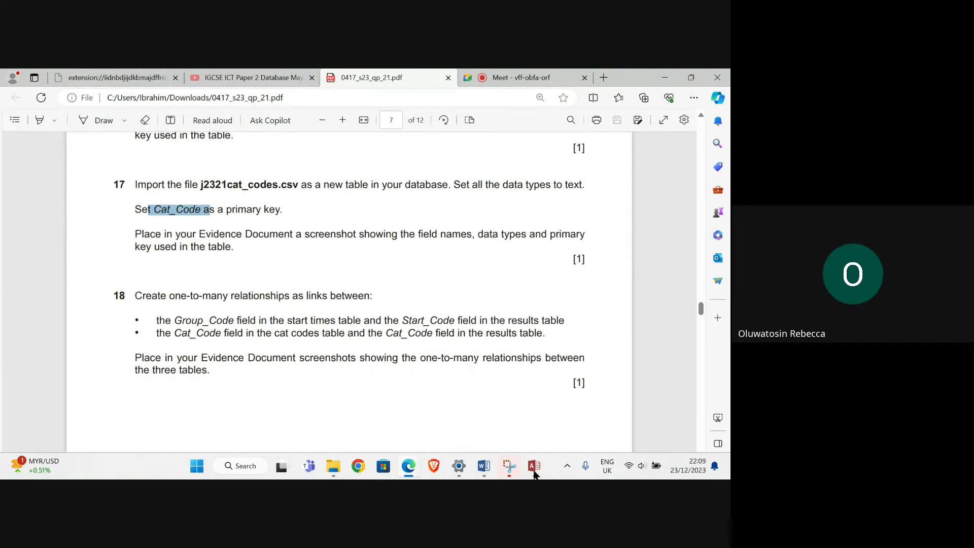
{"action": "mouse_move", "coordinate": [533, 475]}
{"action": "left_click", "coordinate": [533, 398]}
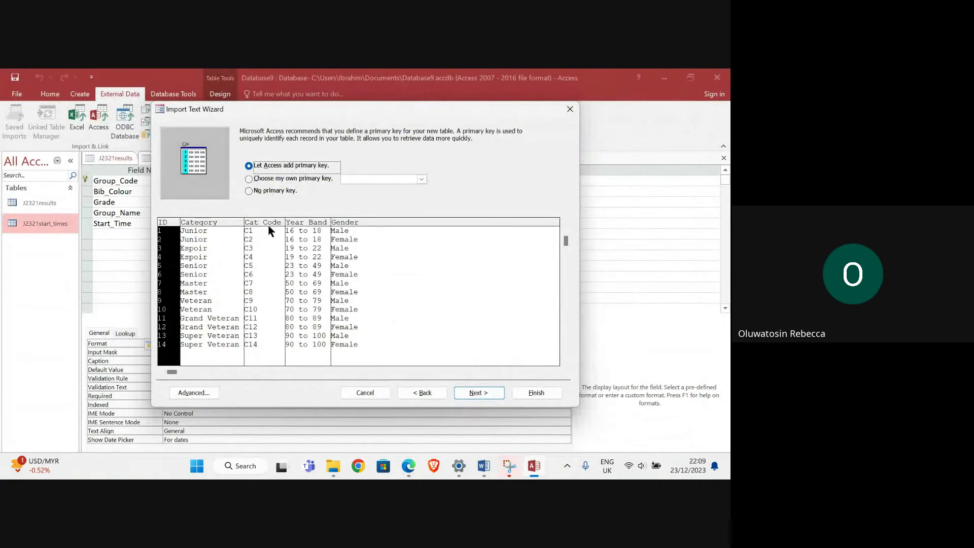
{"action": "left_click", "coordinate": [278, 179]}
{"action": "left_click", "coordinate": [252, 223]}
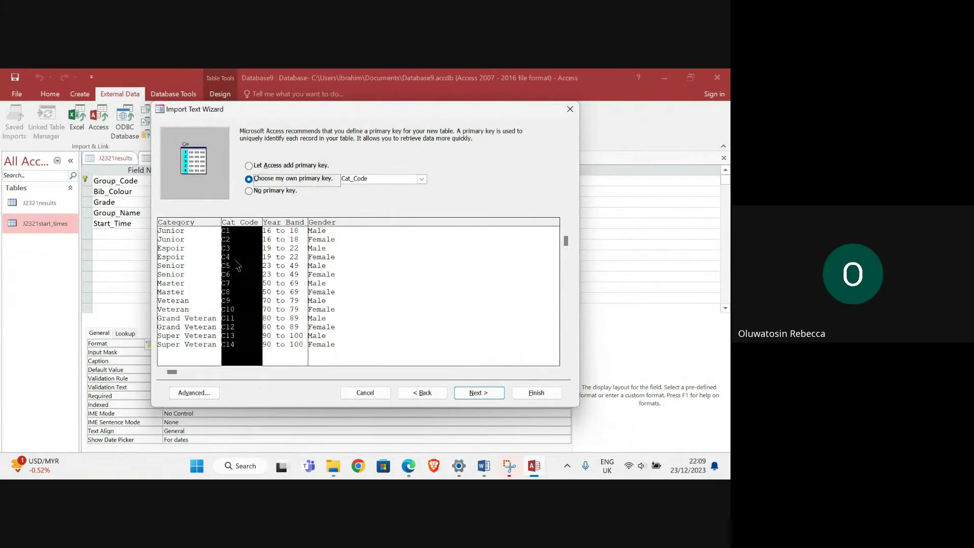
{"action": "left_click", "coordinate": [475, 392]}
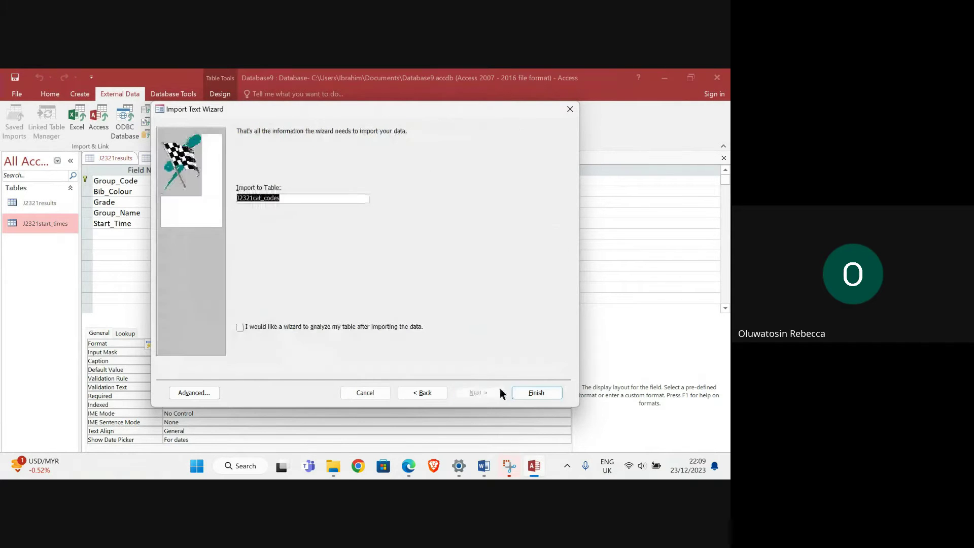
{"action": "left_click", "coordinate": [536, 394]}
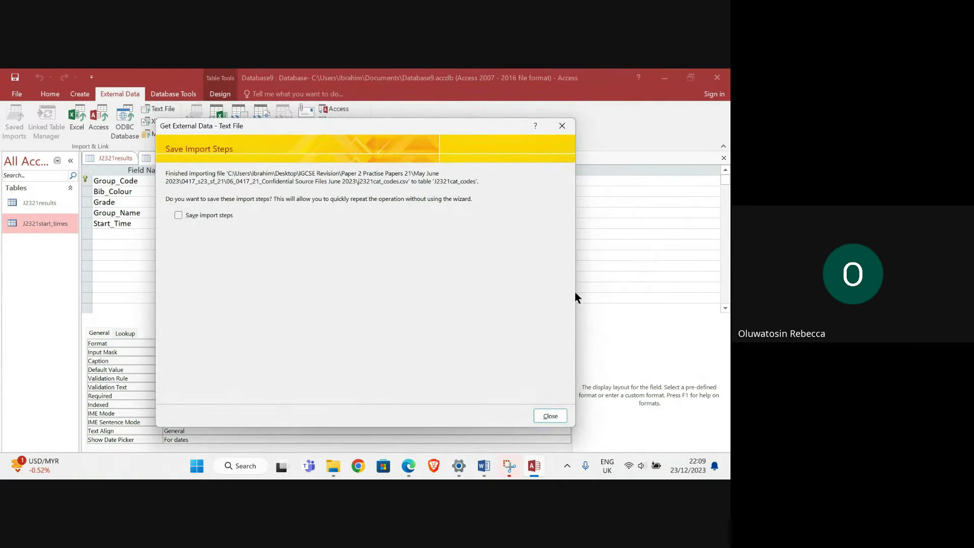
{"action": "left_click", "coordinate": [549, 419]}
Step: Check tasks 17 and 18 in the question paper and capture the J2321start_times field names and data types in Access with Snipping Tool
{"action": "mouse_move", "coordinate": [418, 453]}
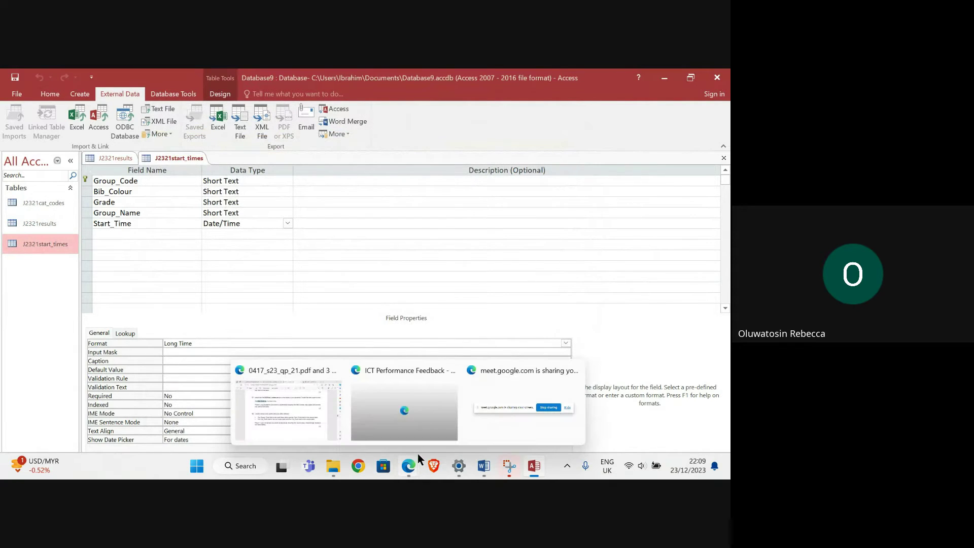
{"action": "left_click", "coordinate": [299, 414]}
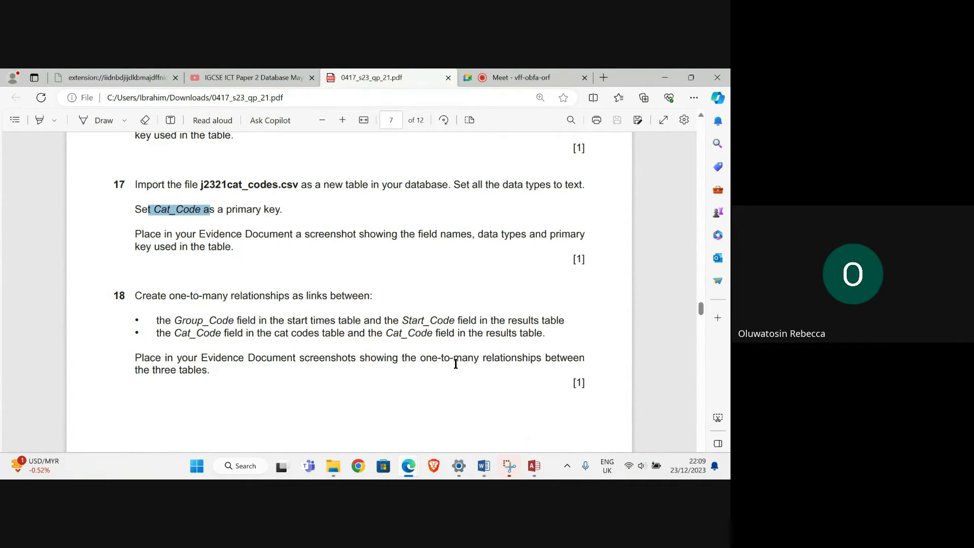
{"action": "left_click", "coordinate": [532, 465]}
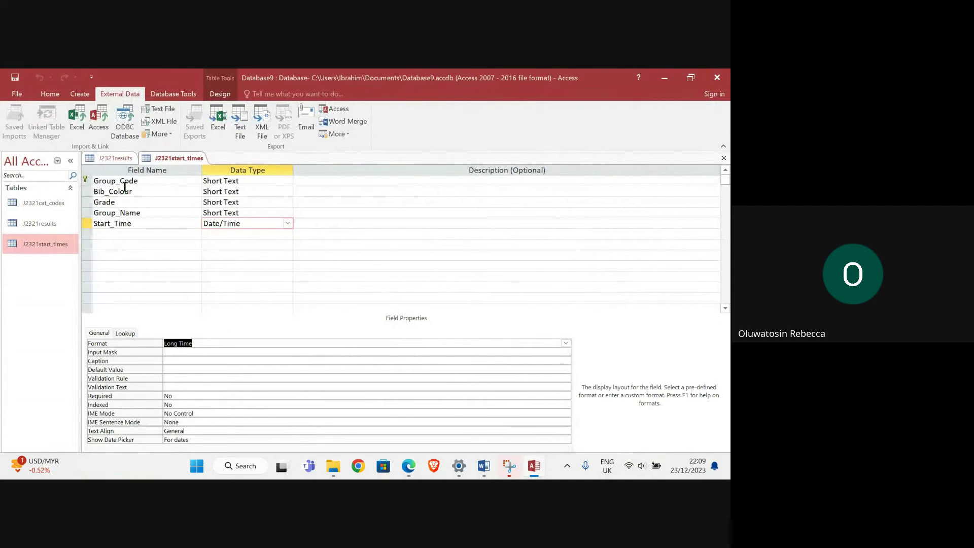
{"action": "left_click", "coordinate": [512, 467]}
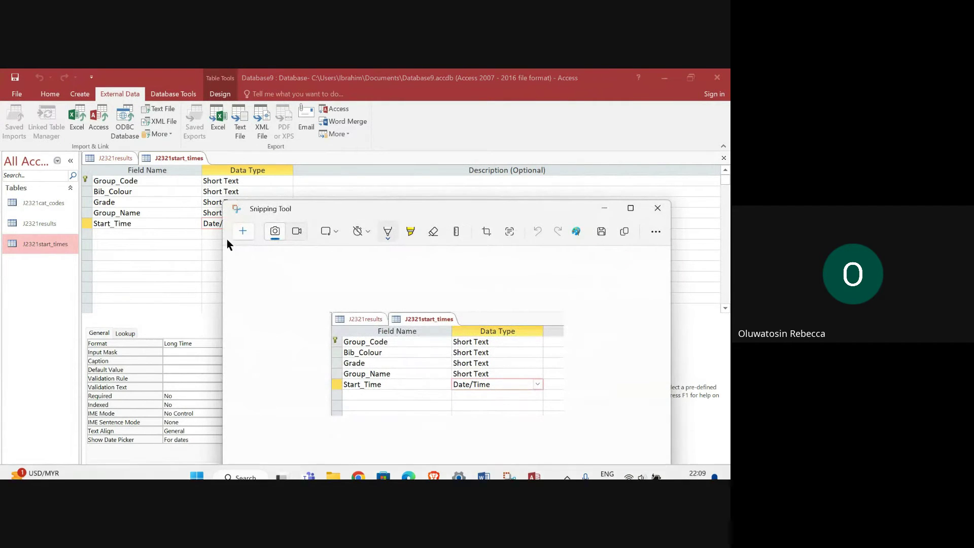
{"action": "left_click", "coordinate": [240, 229]}
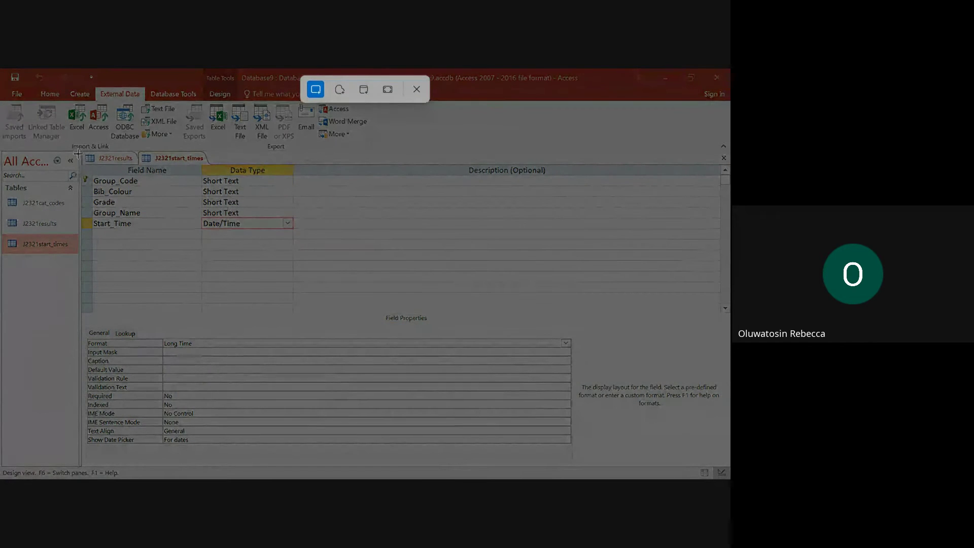
{"action": "left_click_drag", "start_coordinate": [83, 151], "coordinate": [310, 254]}
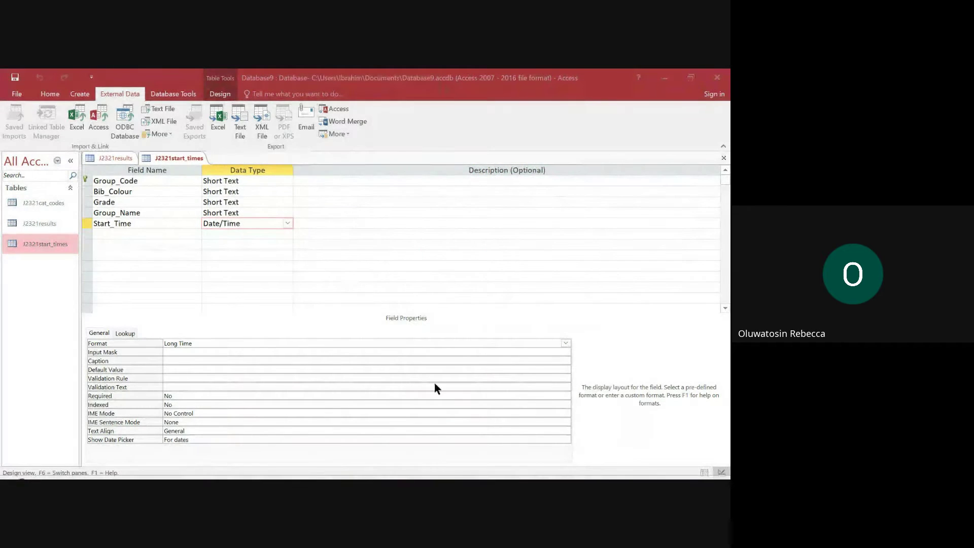
Step: Paste the captured table design under the Step 17 evidence heading in Evidence5678.docx in Word
{"action": "mouse_move", "coordinate": [403, 472]}
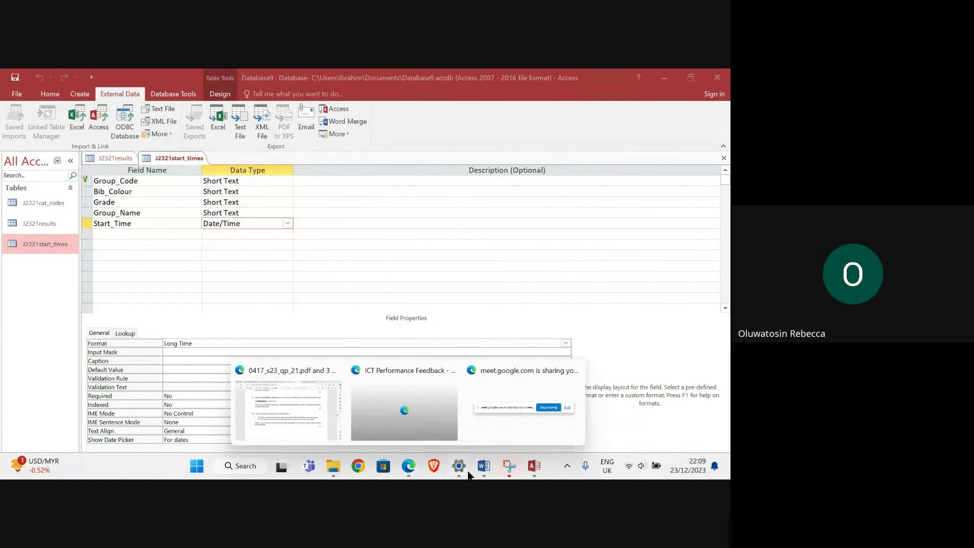
{"action": "mouse_move", "coordinate": [483, 469]}
{"action": "left_click", "coordinate": [480, 422]}
{"action": "scroll", "coordinate": [413, 369], "scroll_direction": "down", "scroll_amount": 3}
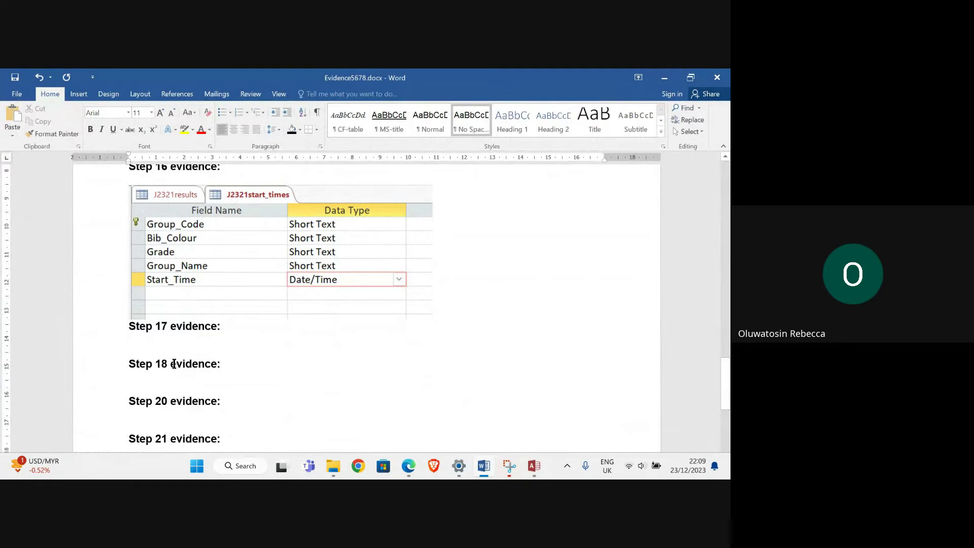
{"action": "key", "text": "ctrl+v"}
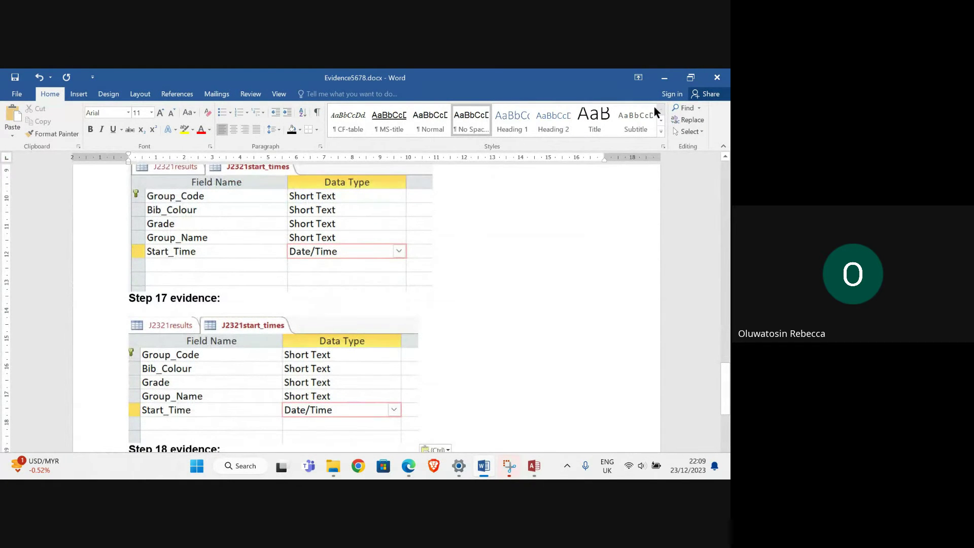
{"action": "left_click", "coordinate": [668, 81]}
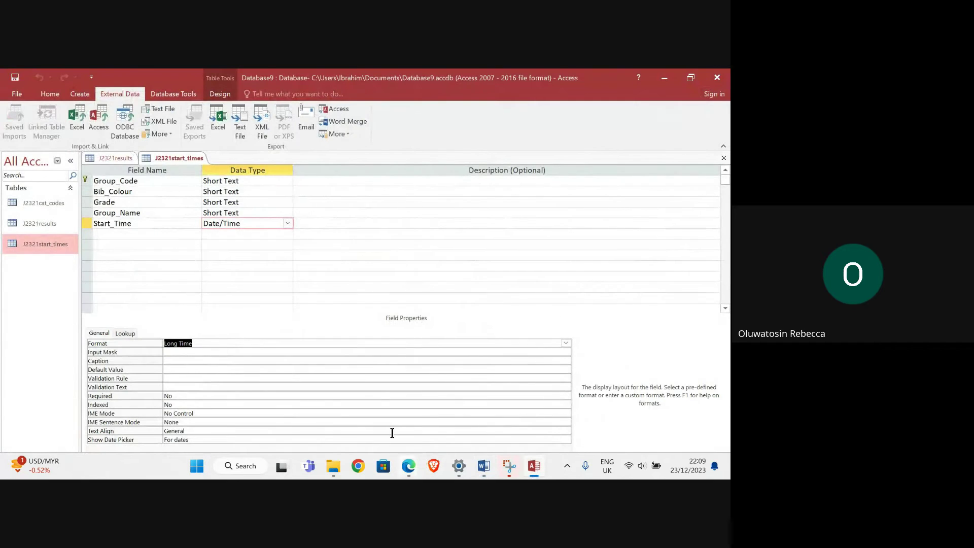
Step: Save the J2321start_times table in Access and highlight the start times table and results table wording in task 18 of the question paper
{"action": "right_click", "coordinate": [173, 161]}
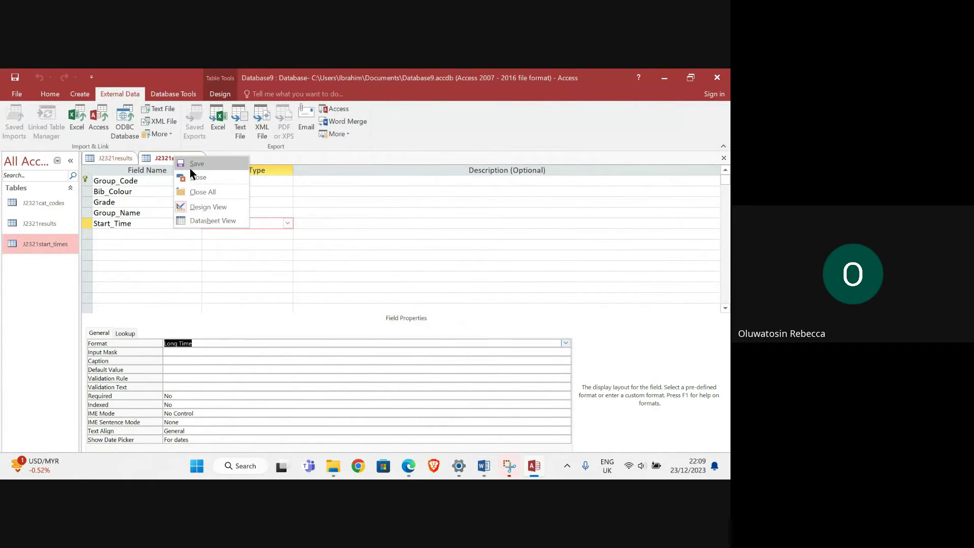
{"action": "left_click", "coordinate": [190, 168]}
{"action": "mouse_move", "coordinate": [408, 465]}
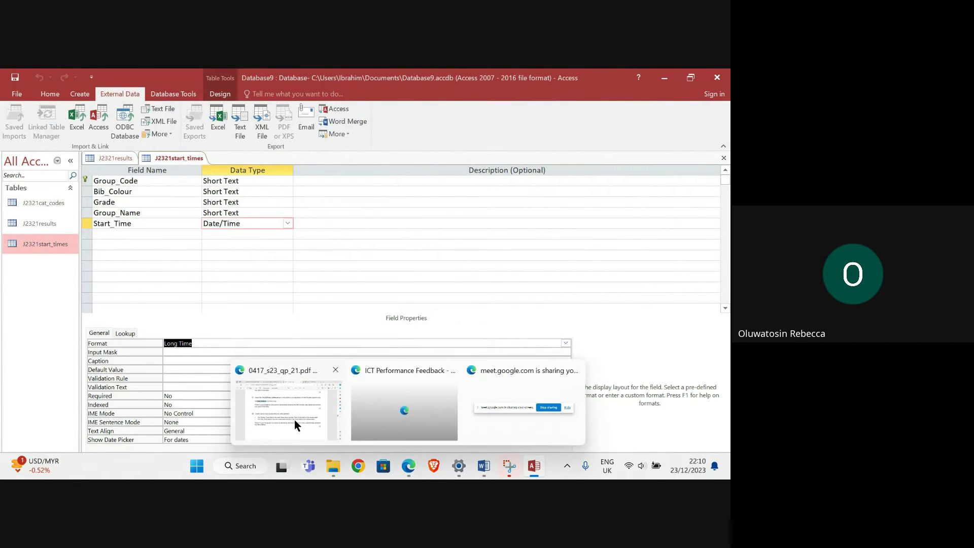
{"action": "left_click", "coordinate": [294, 418]}
{"action": "scroll", "coordinate": [205, 302], "scroll_direction": "down", "scroll_amount": 1}
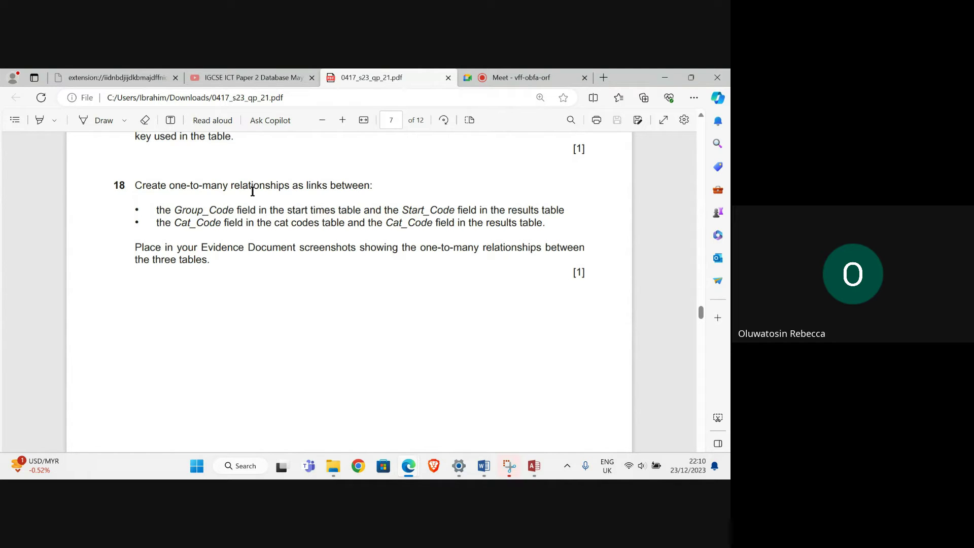
{"action": "left_click", "coordinate": [39, 119]}
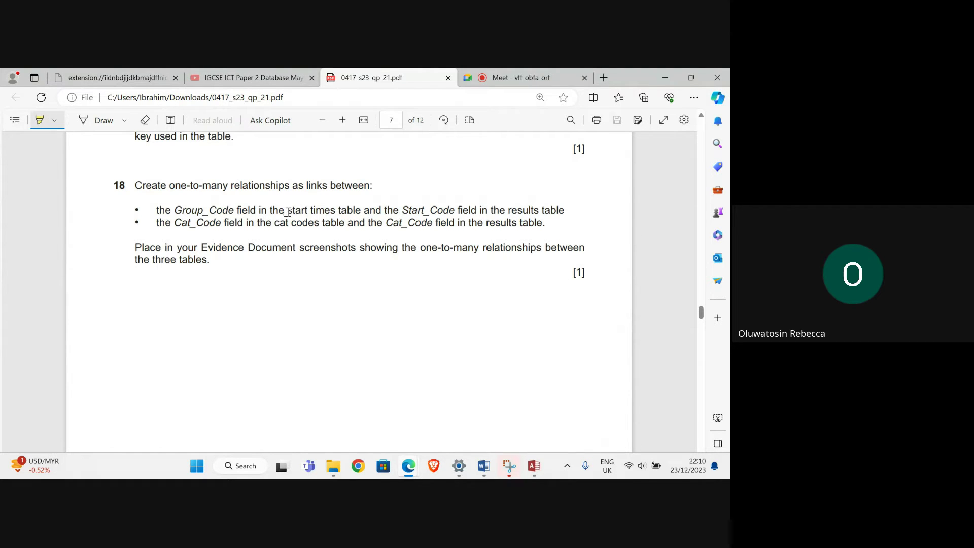
{"action": "left_click_drag", "start_coordinate": [287, 211], "coordinate": [370, 210]}
{"action": "left_click_drag", "start_coordinate": [496, 210], "coordinate": [564, 210]}
Step: Close the J2321start_times and J2321results design views in Access
{"action": "left_click", "coordinate": [536, 464]}
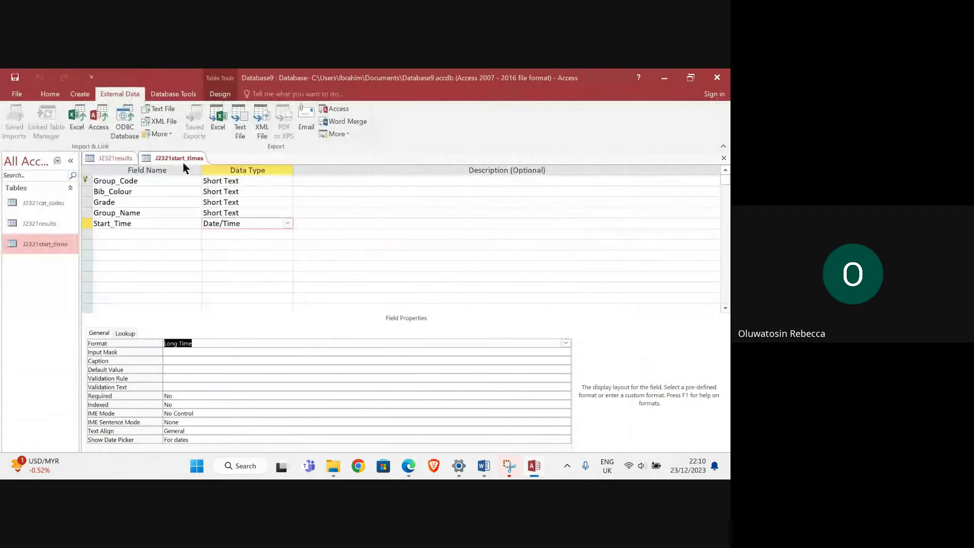
{"action": "right_click", "coordinate": [175, 158]}
{"action": "left_click", "coordinate": [199, 177]}
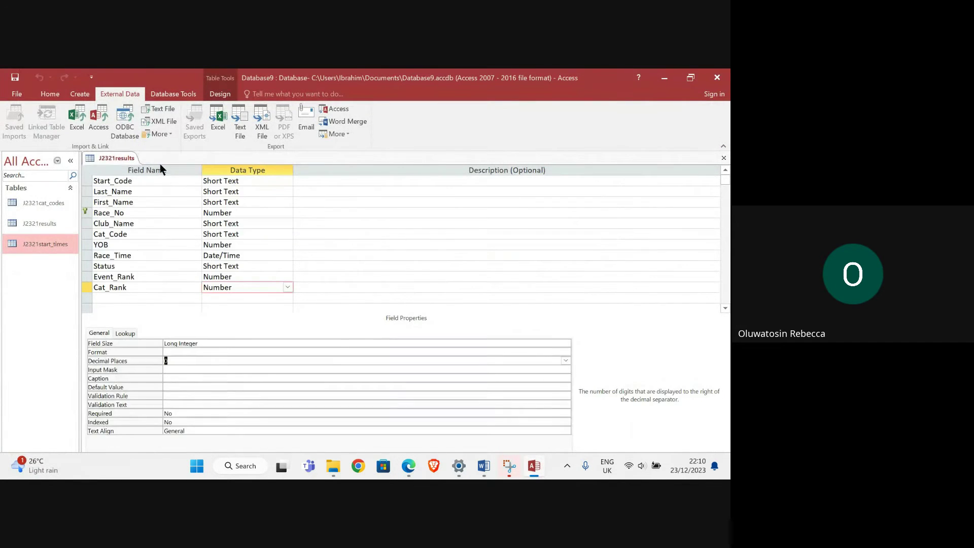
{"action": "right_click", "coordinate": [121, 158]}
{"action": "left_click", "coordinate": [169, 182]}
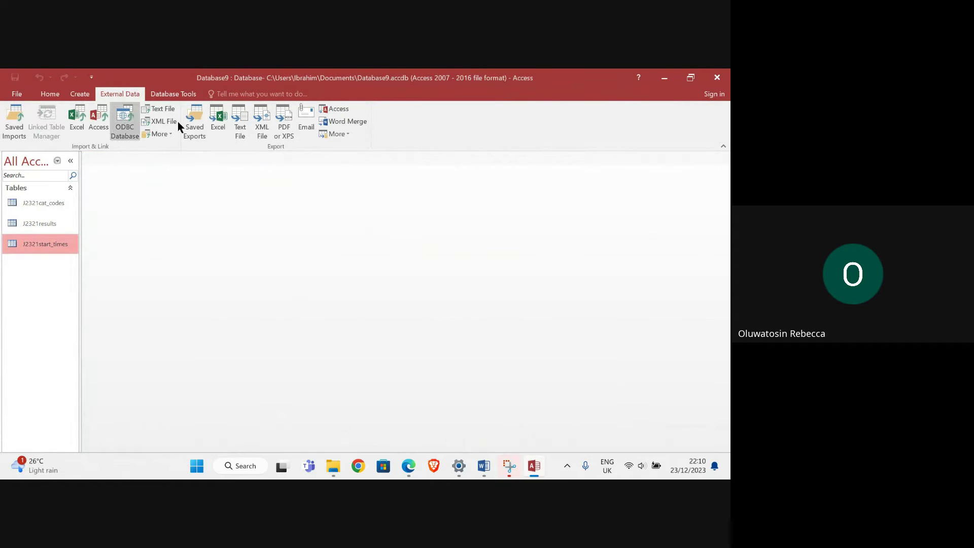
Step: Open the Relationships window and add the J2321cat_codes, J2321results and J2321start_times tables to it
{"action": "left_click", "coordinate": [173, 93]}
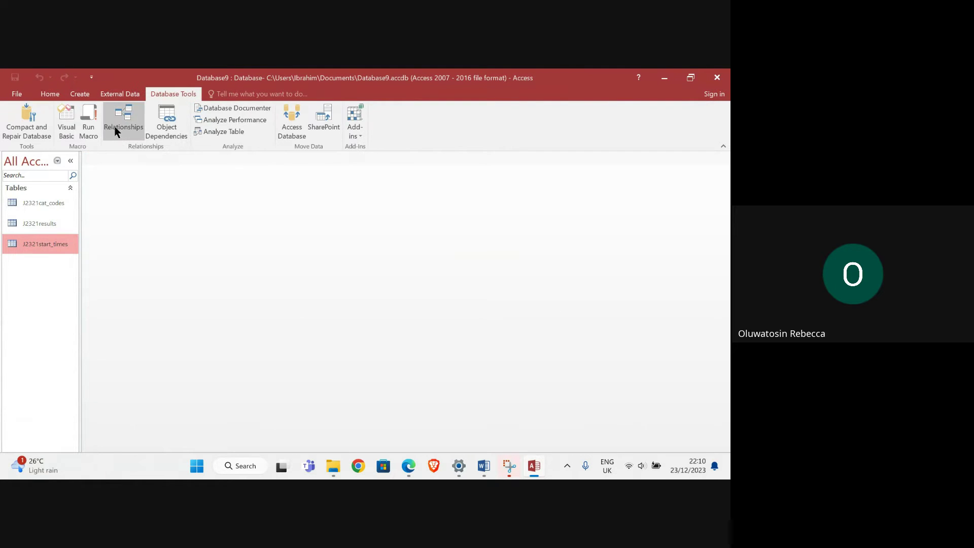
{"action": "left_click", "coordinate": [126, 128]}
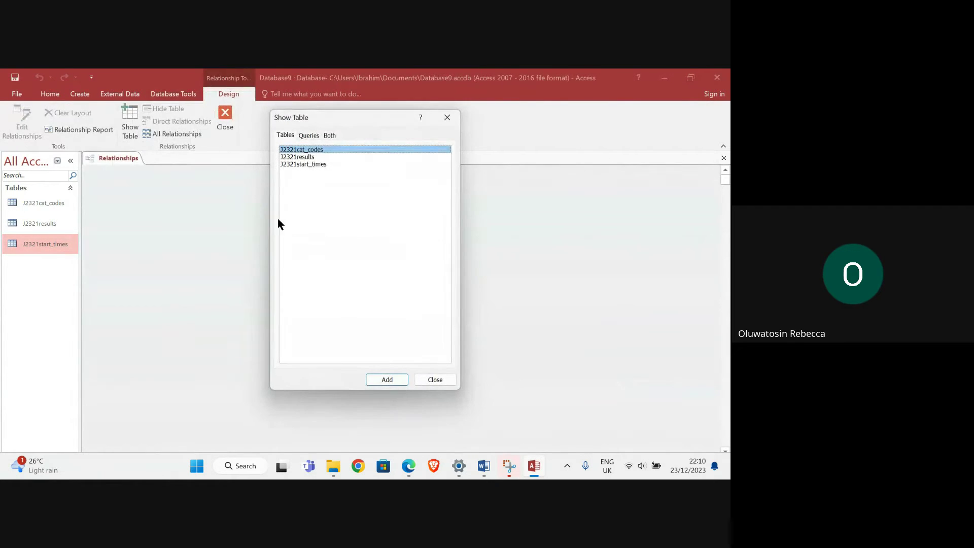
{"action": "left_click", "coordinate": [338, 225], "text": "shift"}
{"action": "left_click", "coordinate": [398, 378]}
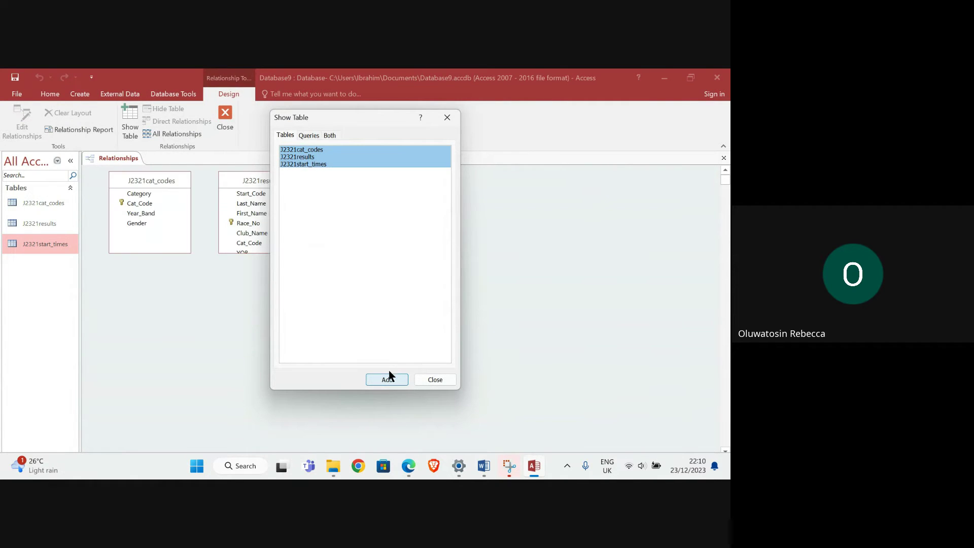
{"action": "left_click", "coordinate": [448, 122]}
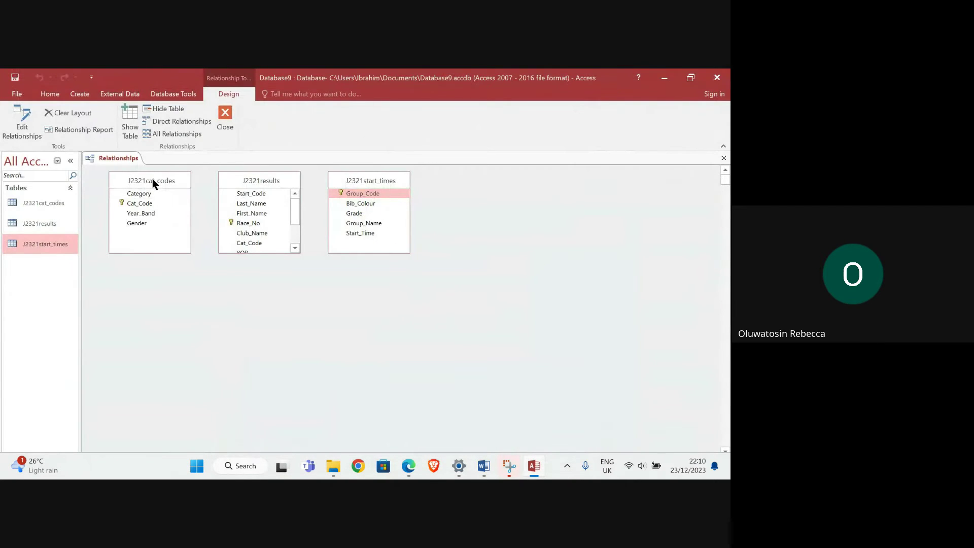
Step: Arrange J2321start_times left and J2321cat_codes right of J2321results, and enlarge the J2321results box to show all its fields
{"action": "left_click_drag", "start_coordinate": [354, 183], "coordinate": [133, 273]}
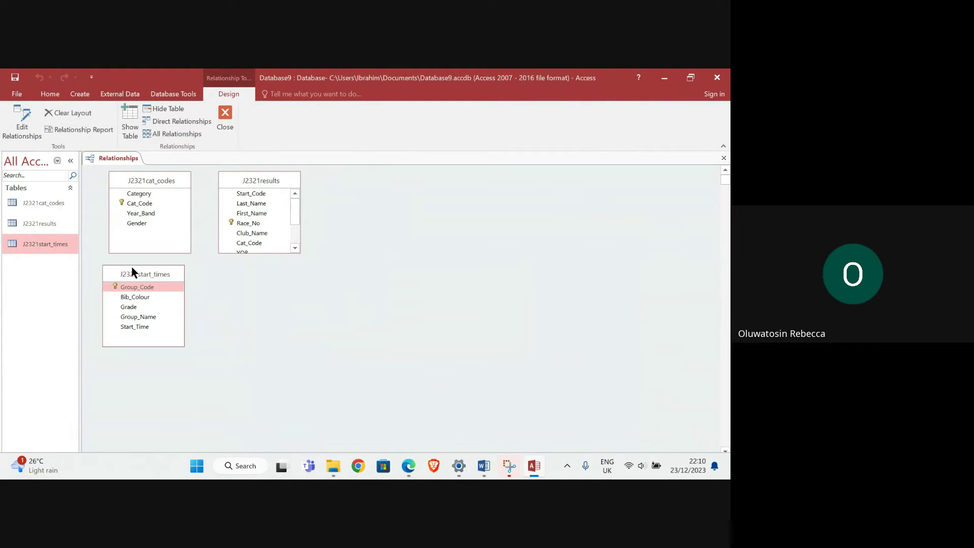
{"action": "left_click_drag", "start_coordinate": [139, 183], "coordinate": [367, 224]}
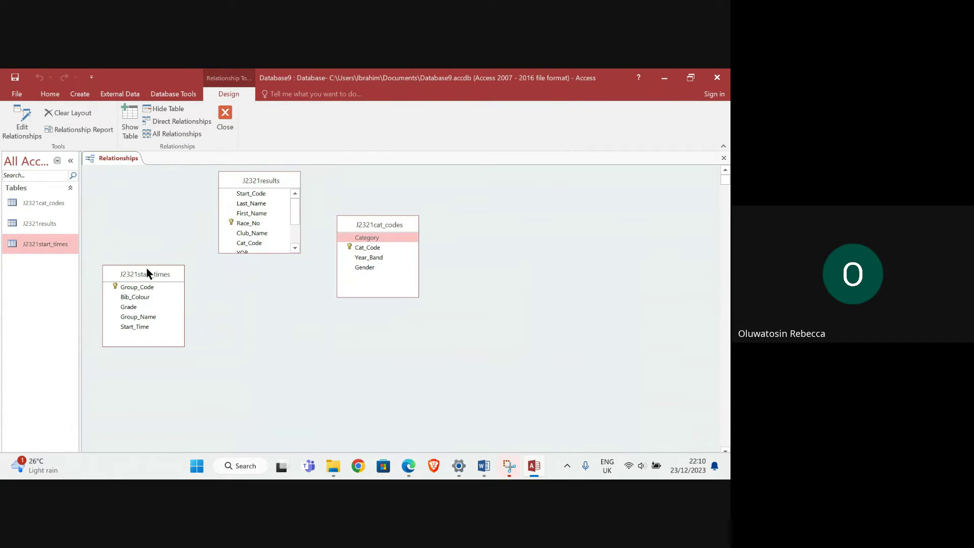
{"action": "left_click_drag", "start_coordinate": [146, 271], "coordinate": [160, 187]}
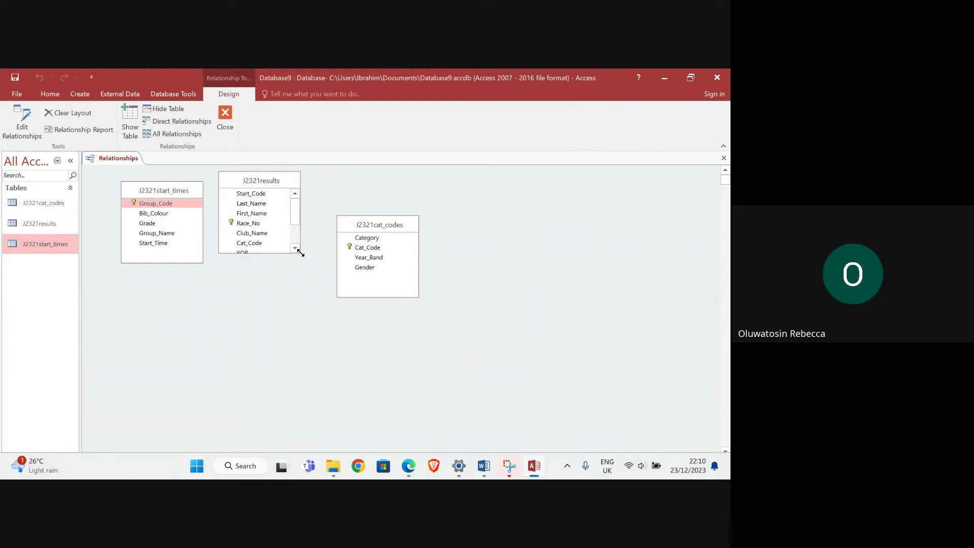
{"action": "left_click_drag", "start_coordinate": [301, 253], "coordinate": [305, 315]}
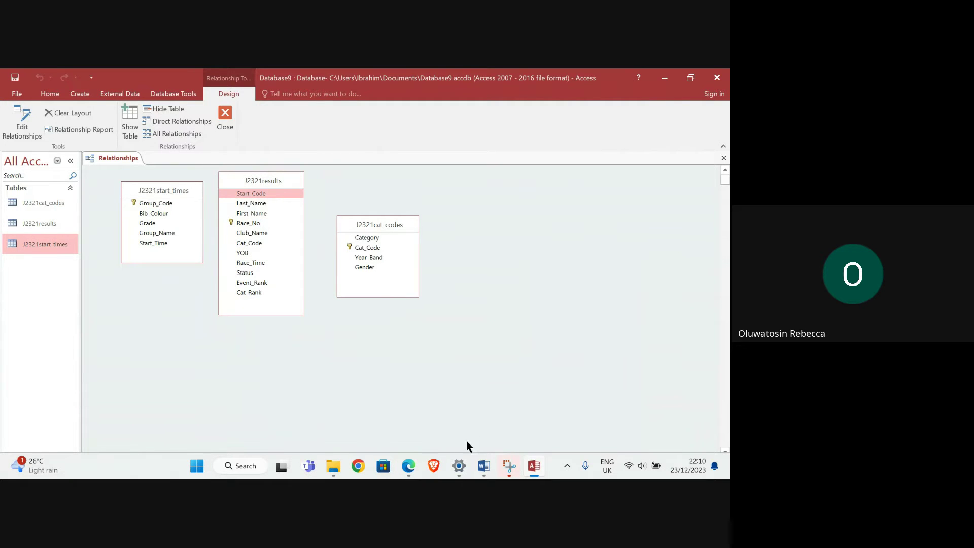
Step: Link Group_Code in J2321start_times to Start_Code in J2321results and check the required link in task 18 of the question paper
{"action": "mouse_move", "coordinate": [408, 466]}
{"action": "mouse_move", "coordinate": [276, 408]}
{"action": "left_click_drag", "start_coordinate": [163, 203], "coordinate": [250, 193]}
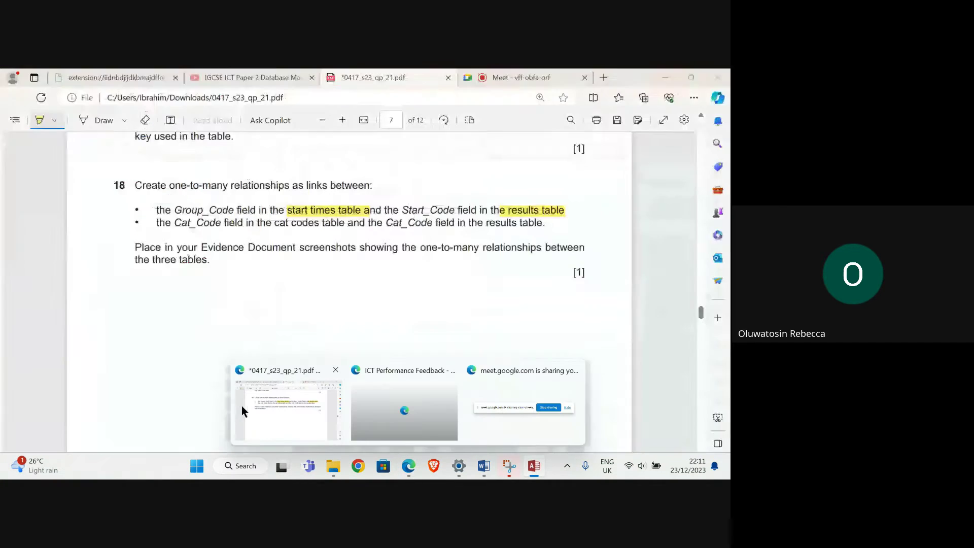
{"action": "left_click", "coordinate": [242, 406]}
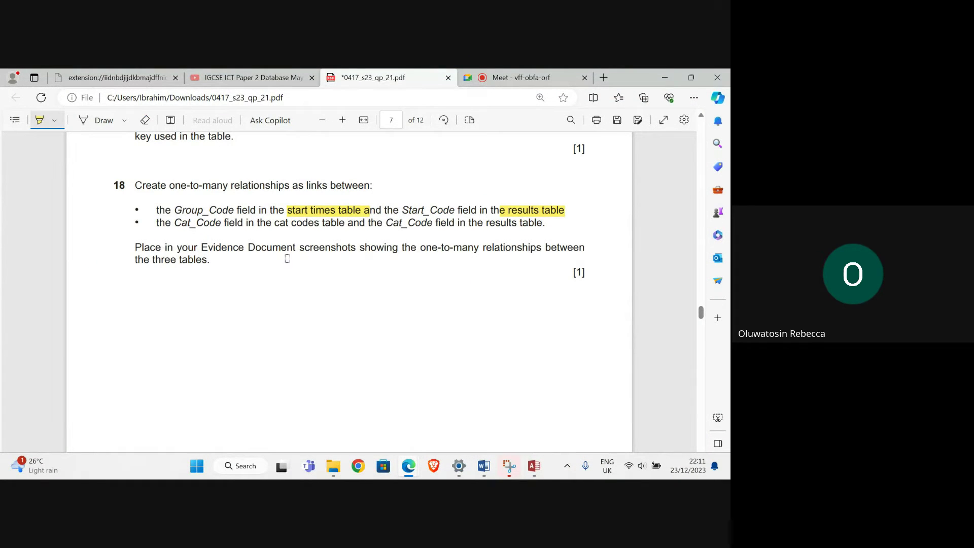
{"action": "mouse_move", "coordinate": [534, 468]}
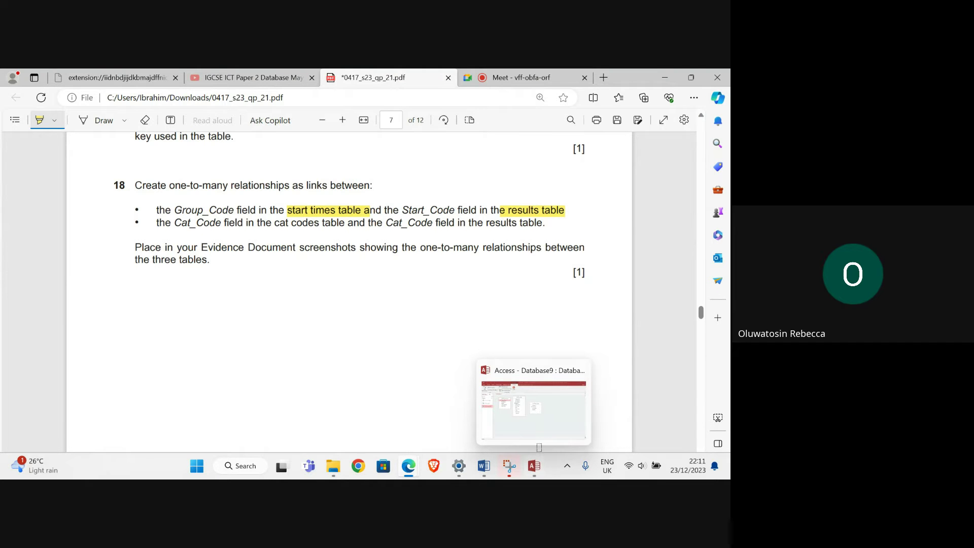
{"action": "left_click", "coordinate": [544, 423]}
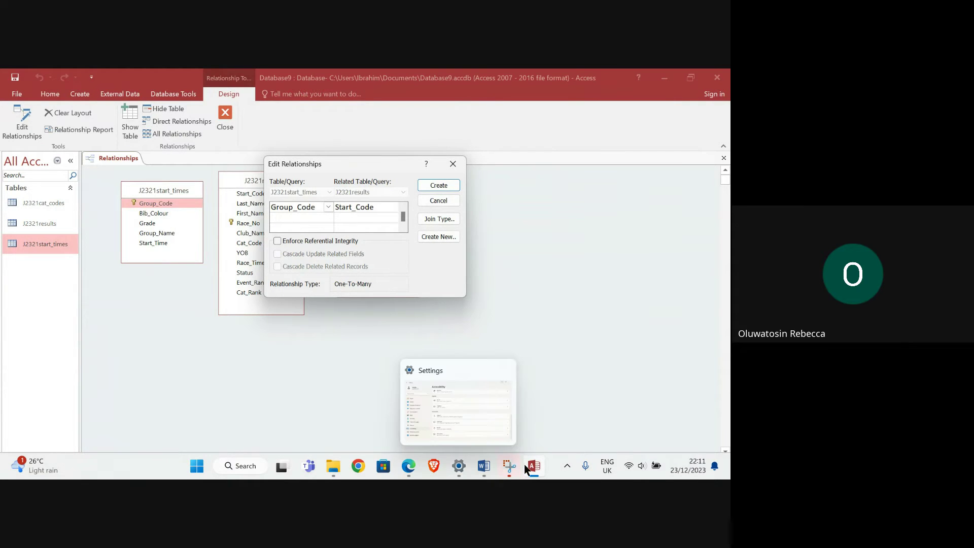
Step: Capture the Edit Relationships dialog for the Group_Code and Start_Code link with Snipping Tool
{"action": "left_click", "coordinate": [510, 465]}
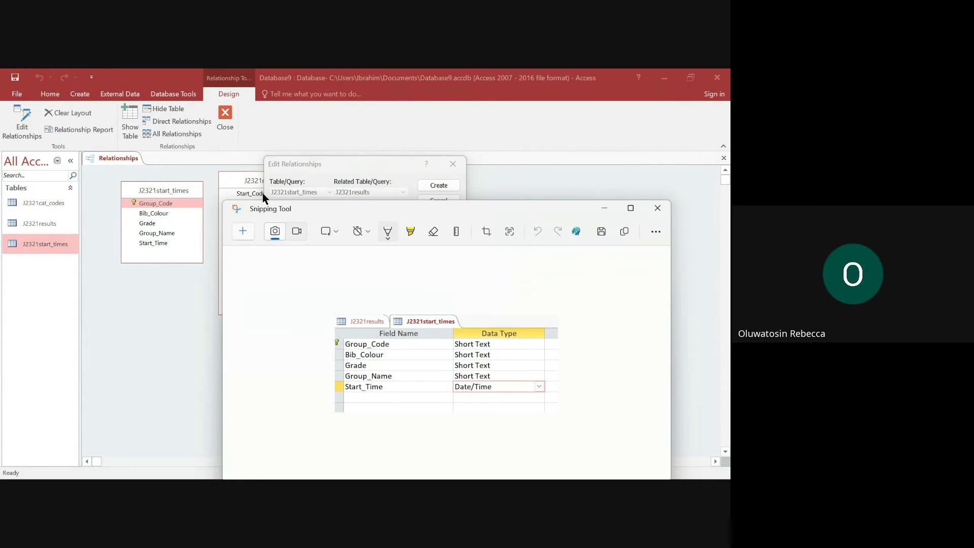
{"action": "key", "text": "ctrl+n"}
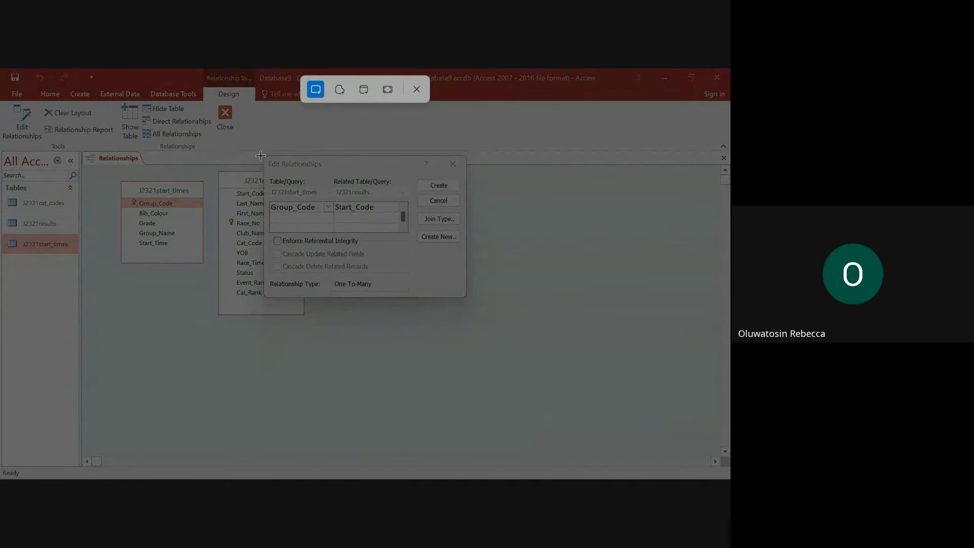
{"action": "left_click_drag", "start_coordinate": [260, 156], "coordinate": [473, 300]}
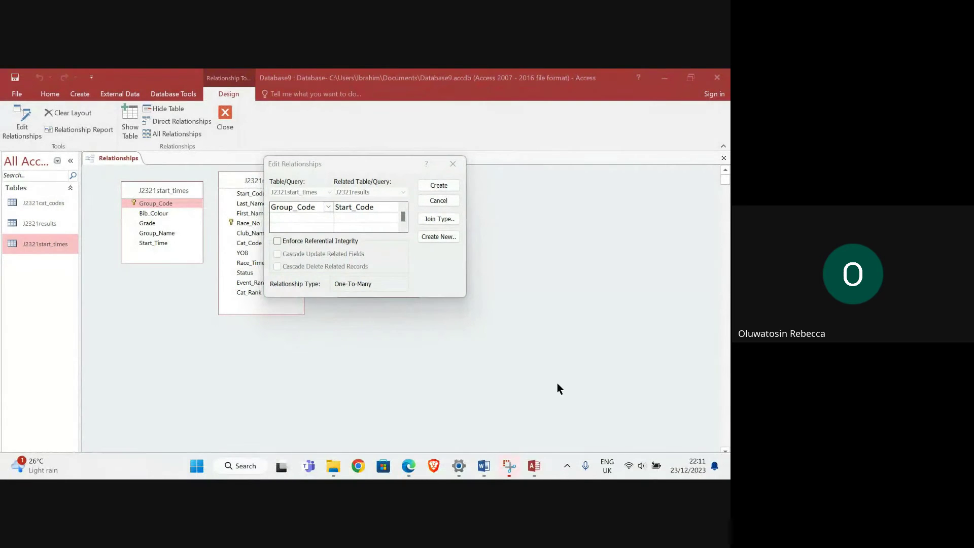
Step: Paste the Edit Relationships screenshot under the Step 18 evidence heading in Evidence5678.docx in Word
{"action": "mouse_move", "coordinate": [480, 477]}
{"action": "left_click", "coordinate": [471, 424]}
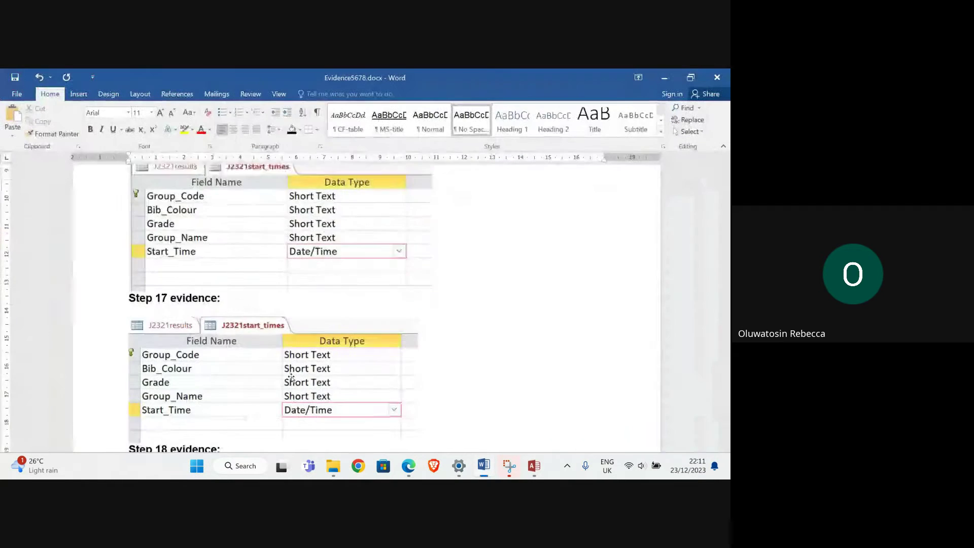
{"action": "scroll", "coordinate": [290, 377], "scroll_direction": "down", "scroll_amount": 3}
{"action": "scroll", "coordinate": [289, 377], "scroll_direction": "down", "scroll_amount": 2}
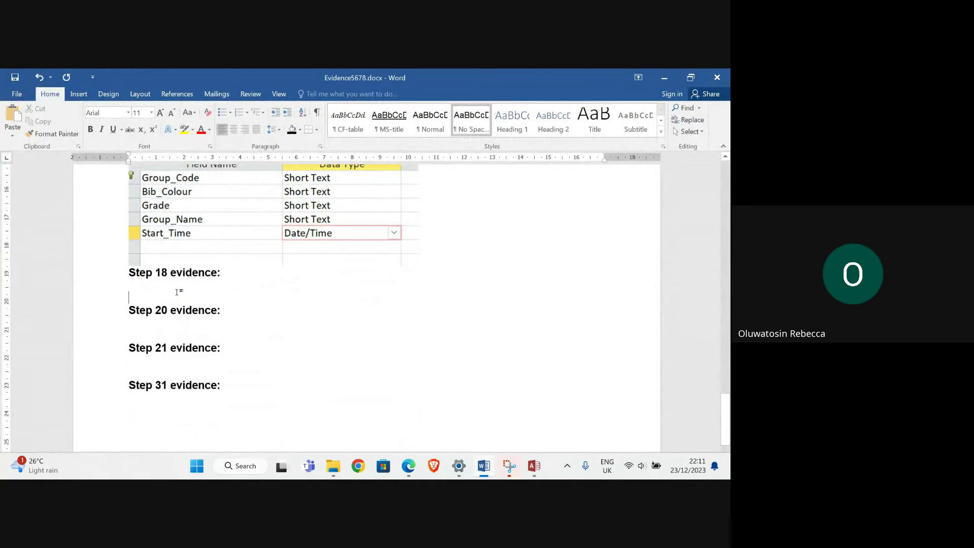
{"action": "key", "text": "ctrl+v"}
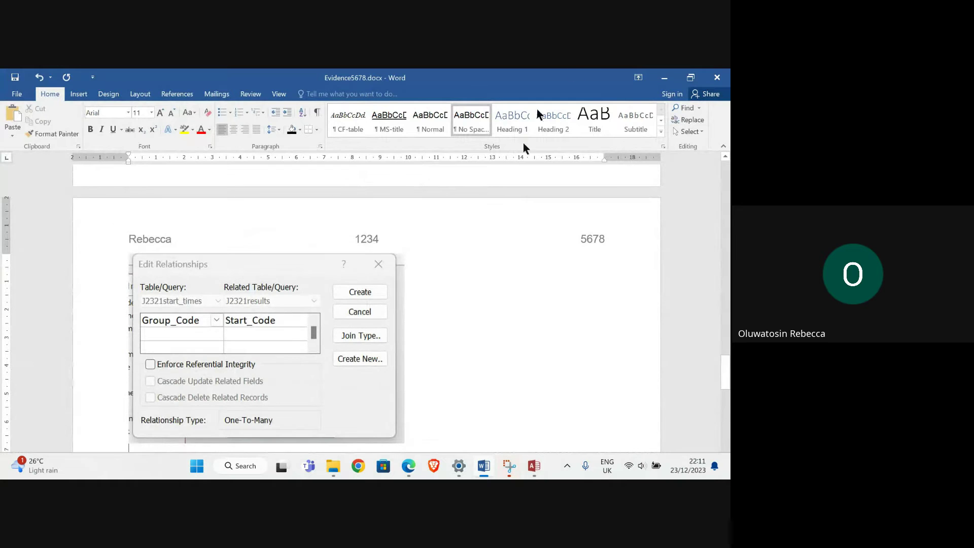
Step: Switch to Access and space out the J2321start_times, J2321results and J2321cat_codes boxes in the relationships layout
{"action": "left_click", "coordinate": [663, 79]}
{"action": "left_click", "coordinate": [449, 183]}
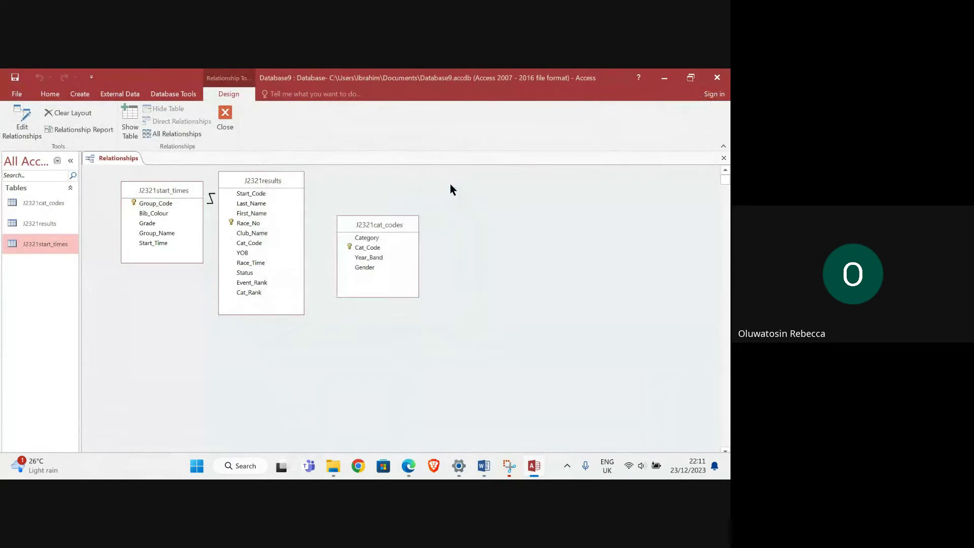
{"action": "left_click_drag", "start_coordinate": [397, 226], "coordinate": [453, 218]}
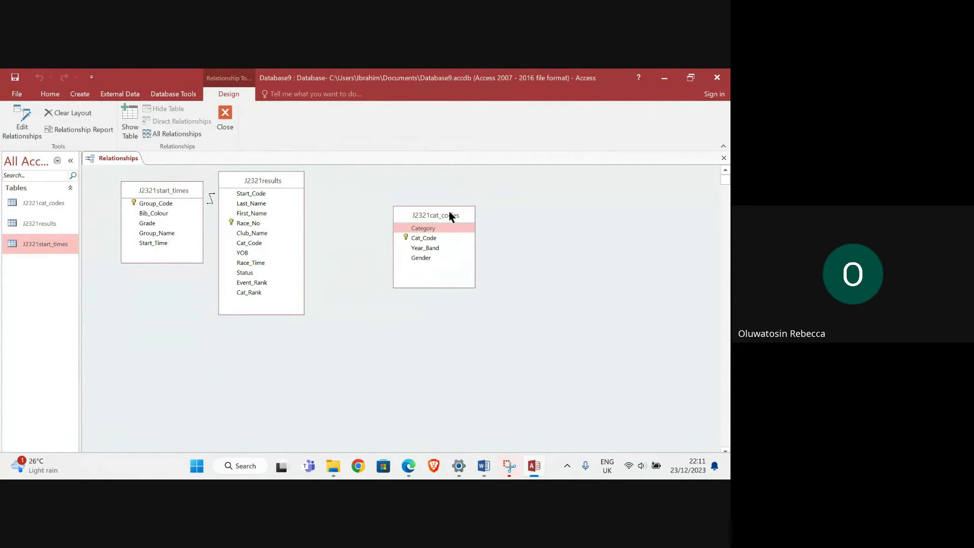
{"action": "left_click_drag", "start_coordinate": [288, 178], "coordinate": [340, 183]}
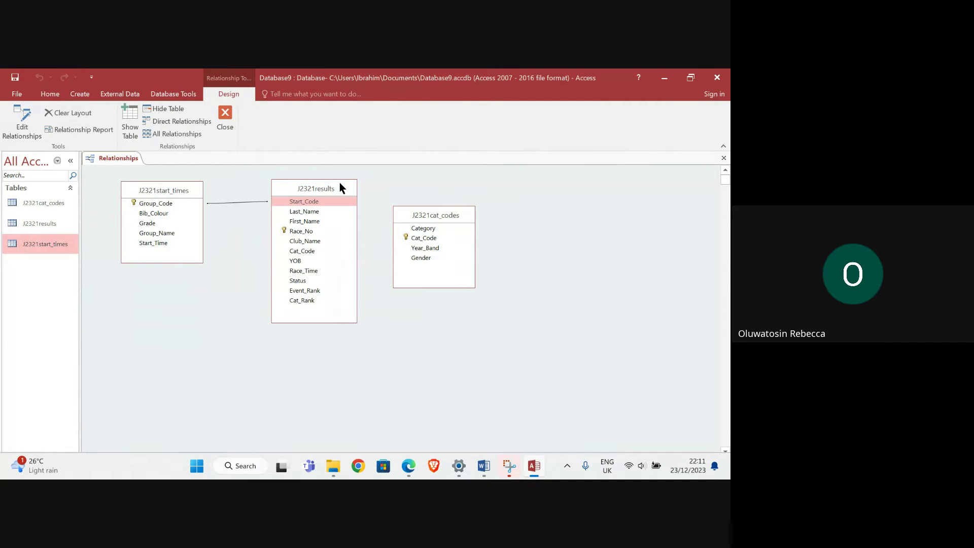
{"action": "left_click_drag", "start_coordinate": [165, 191], "coordinate": [156, 229]}
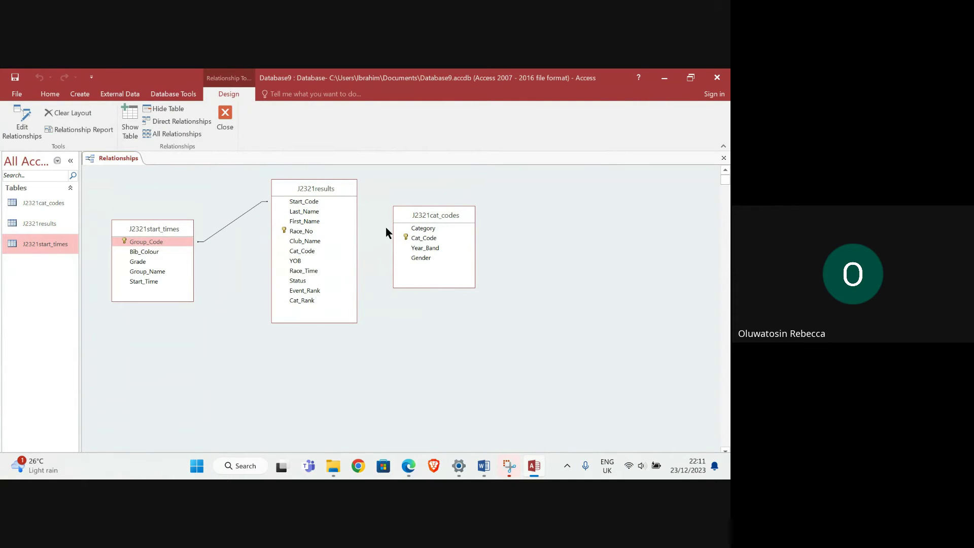
Step: Check the second link in task 18 of the question paper and link Cat_Code in J2321cat_codes to Cat_Code in J2321results in Access
{"action": "mouse_move", "coordinate": [408, 465]}
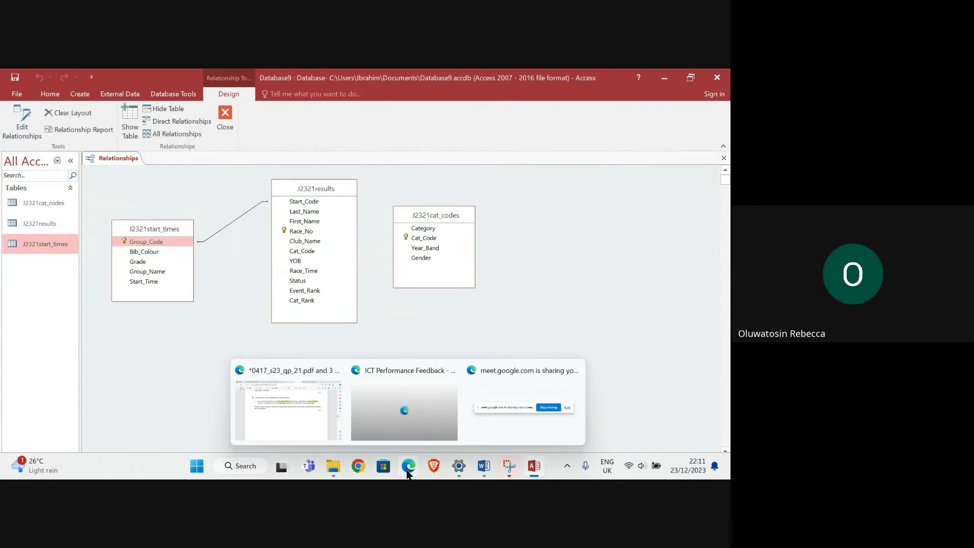
{"action": "left_click", "coordinate": [318, 425]}
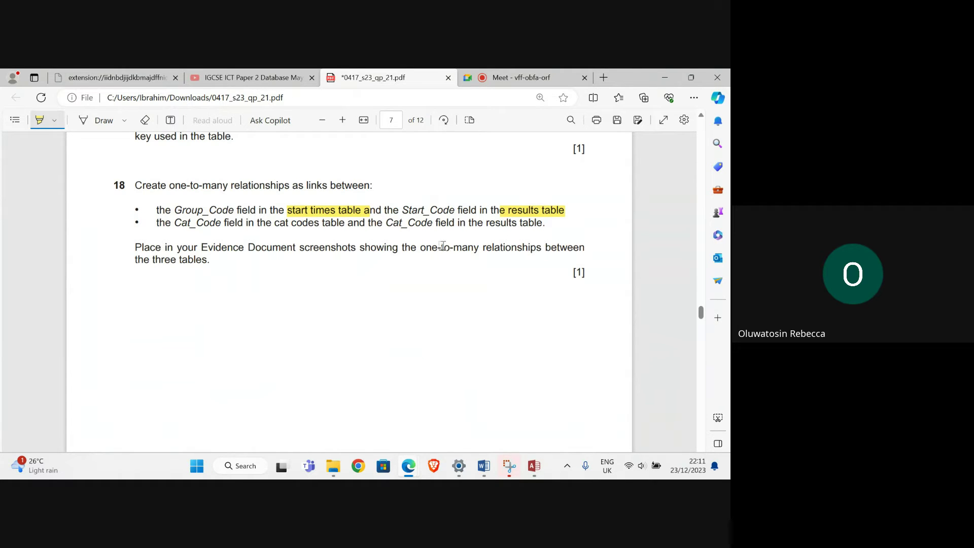
{"action": "mouse_move", "coordinate": [530, 459]}
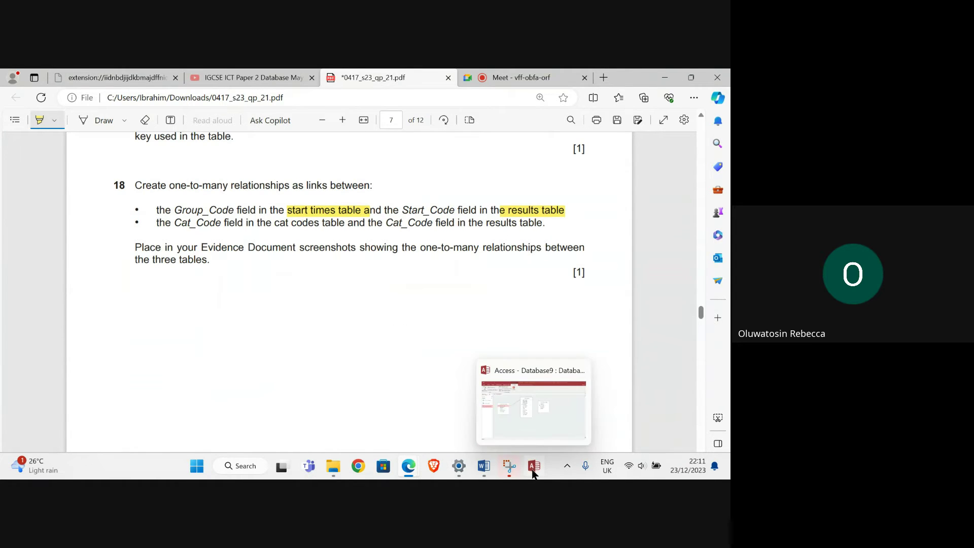
{"action": "left_click", "coordinate": [527, 407]}
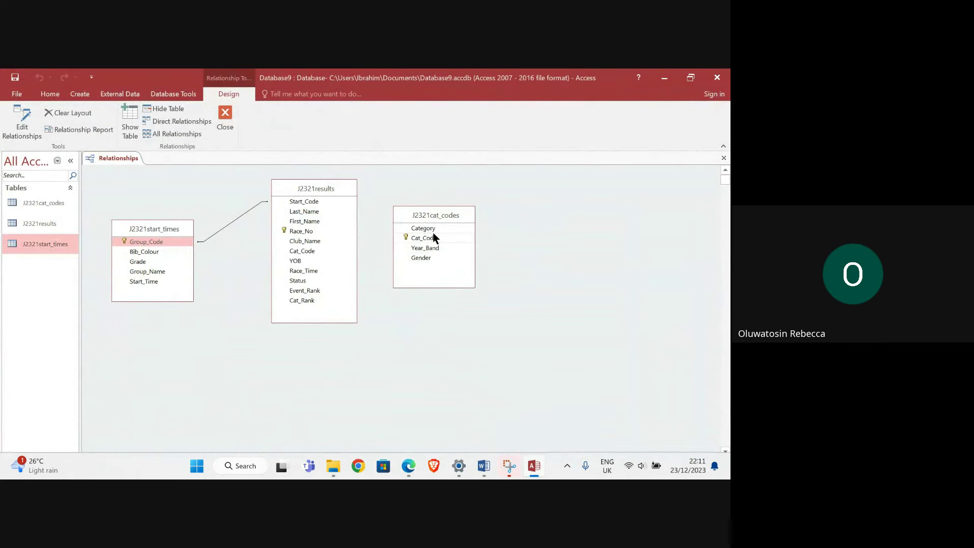
{"action": "left_click_drag", "start_coordinate": [425, 238], "coordinate": [310, 250]}
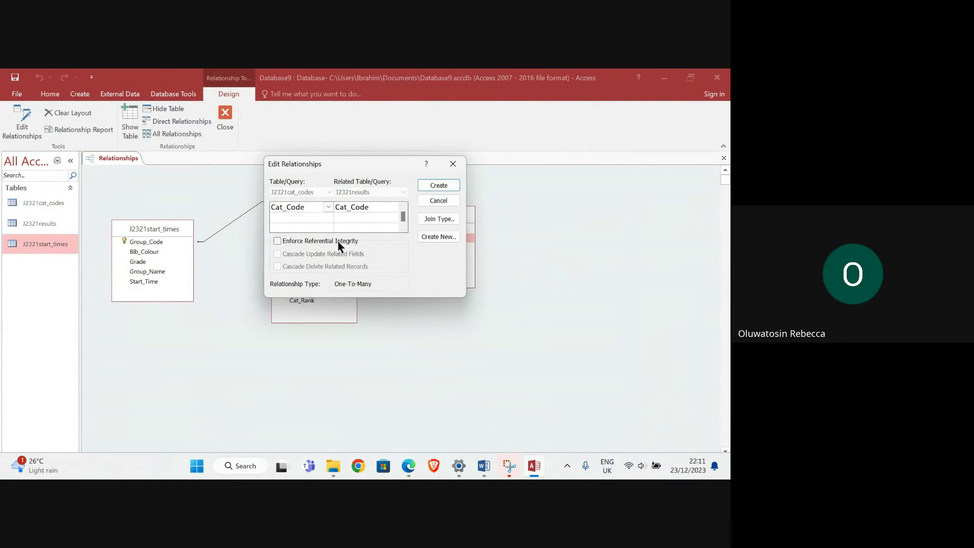
Step: Capture the Edit Relationships dialog for the Cat_Code link with Snipping Tool, and create the relationship
{"action": "left_click", "coordinate": [510, 472]}
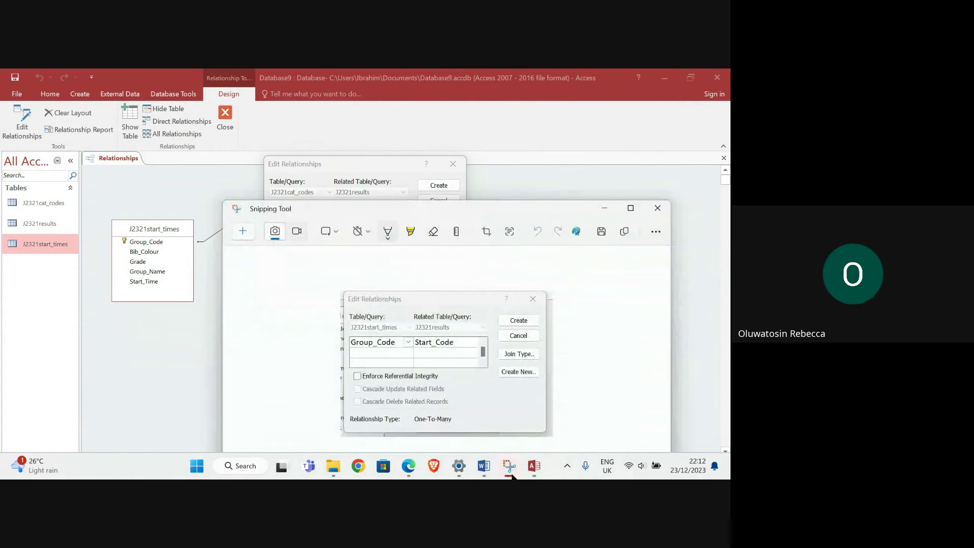
{"action": "left_click", "coordinate": [243, 231]}
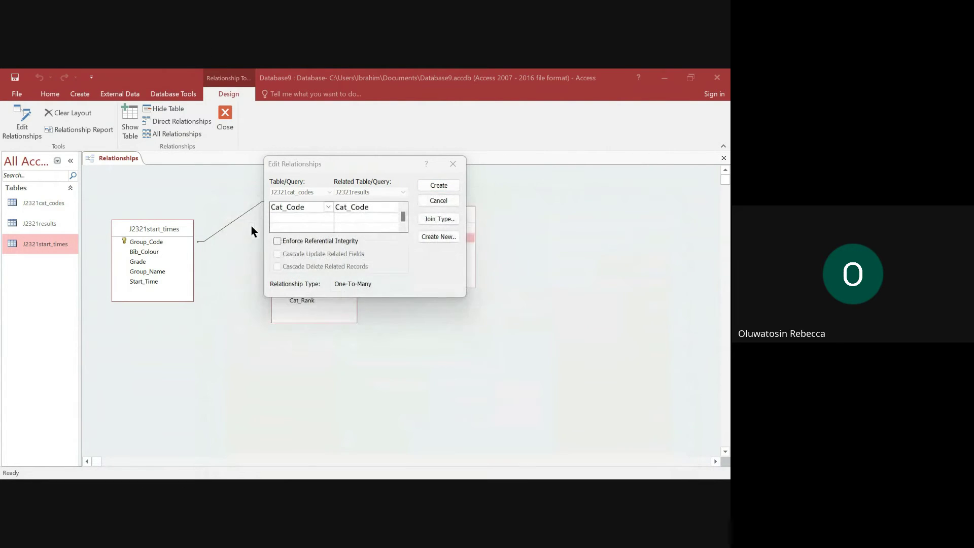
{"action": "left_click_drag", "start_coordinate": [258, 153], "coordinate": [470, 303]}
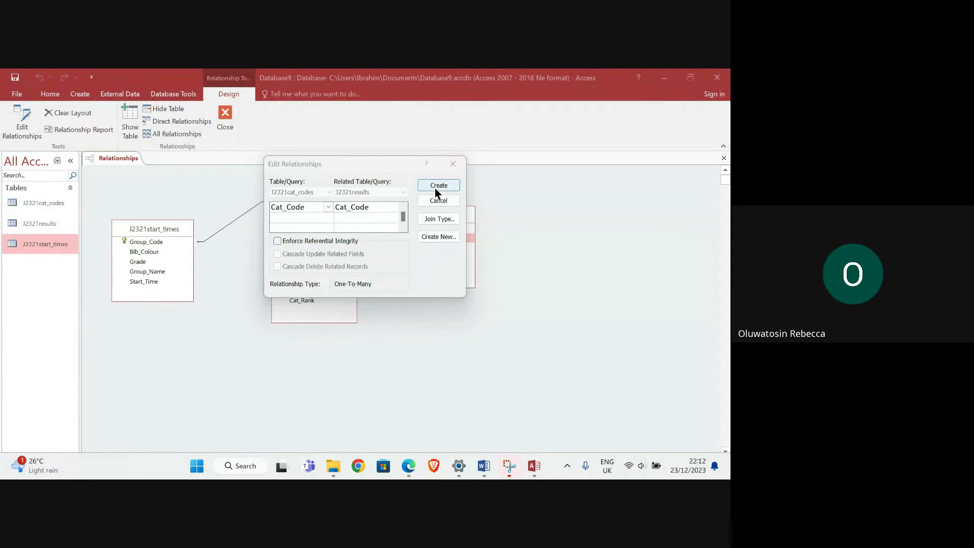
{"action": "left_click", "coordinate": [434, 188]}
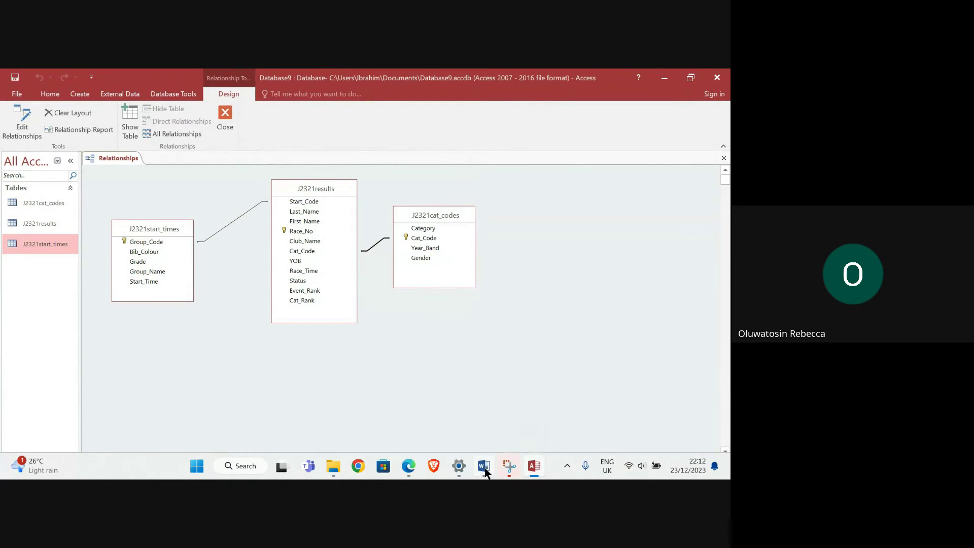
Step: Paste the Cat_Code relationship screenshot on a new line below the Group_Code screenshot in Evidence5678.docx in Word
{"action": "mouse_move", "coordinate": [485, 471]}
{"action": "left_click", "coordinate": [451, 433]}
{"action": "scroll", "coordinate": [395, 371], "scroll_direction": "down", "scroll_amount": 3}
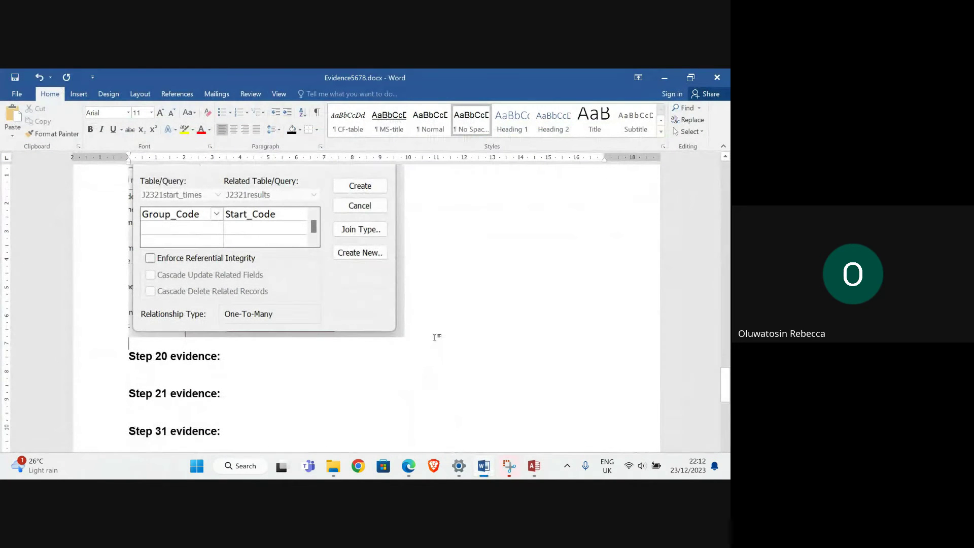
{"action": "key", "text": "Return"}
{"action": "key", "text": "ctrl+v"}
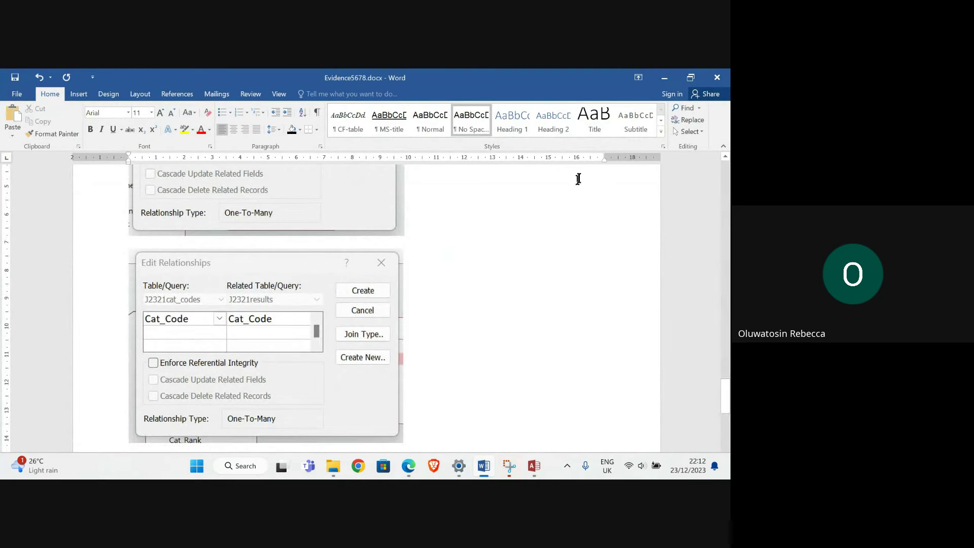
Step: Rearrange the relationships layout in Access so J2321results sits below and between J2321start_times and J2321cat_codes, with both link lines clear
{"action": "left_click", "coordinate": [663, 77]}
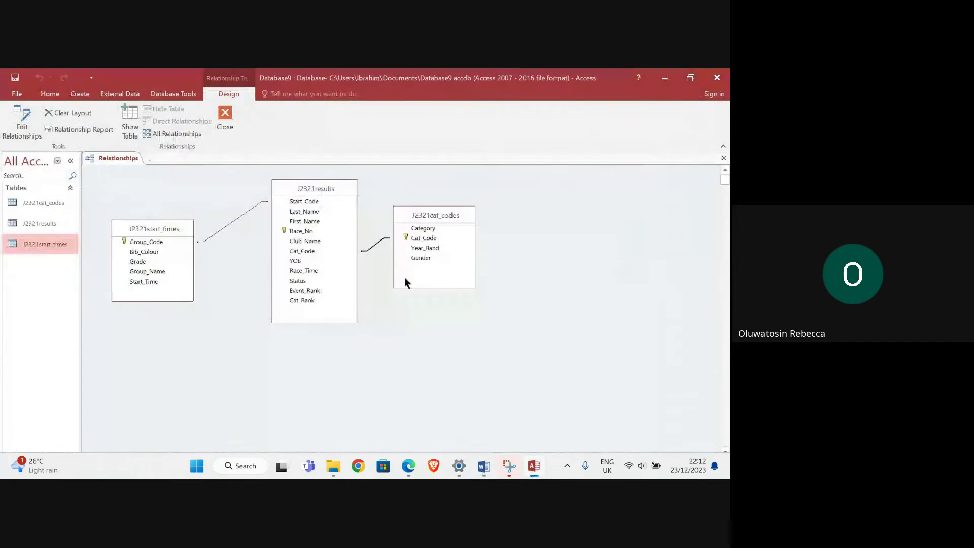
{"action": "left_click", "coordinate": [446, 217]}
{"action": "left_click_drag", "start_coordinate": [446, 217], "coordinate": [467, 202]}
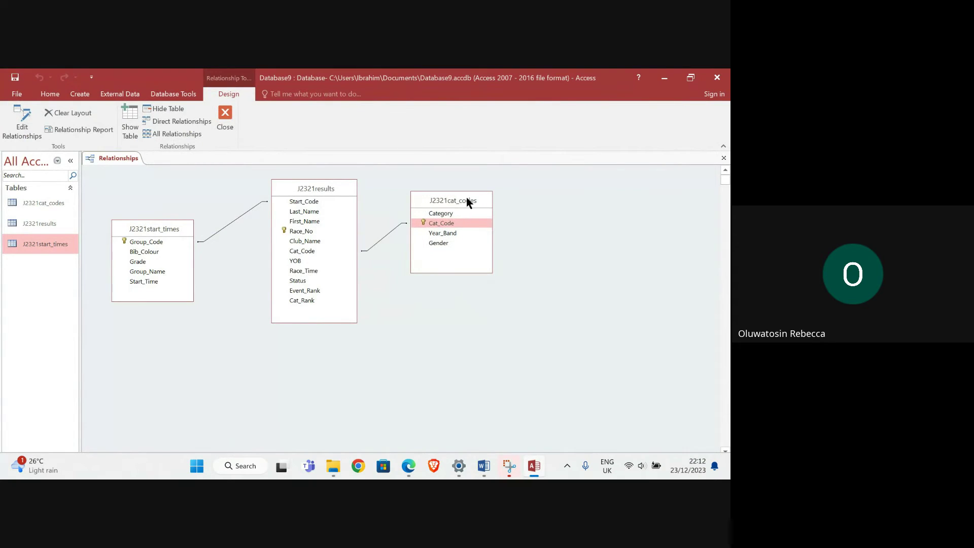
{"action": "left_click_drag", "start_coordinate": [327, 190], "coordinate": [327, 274]}
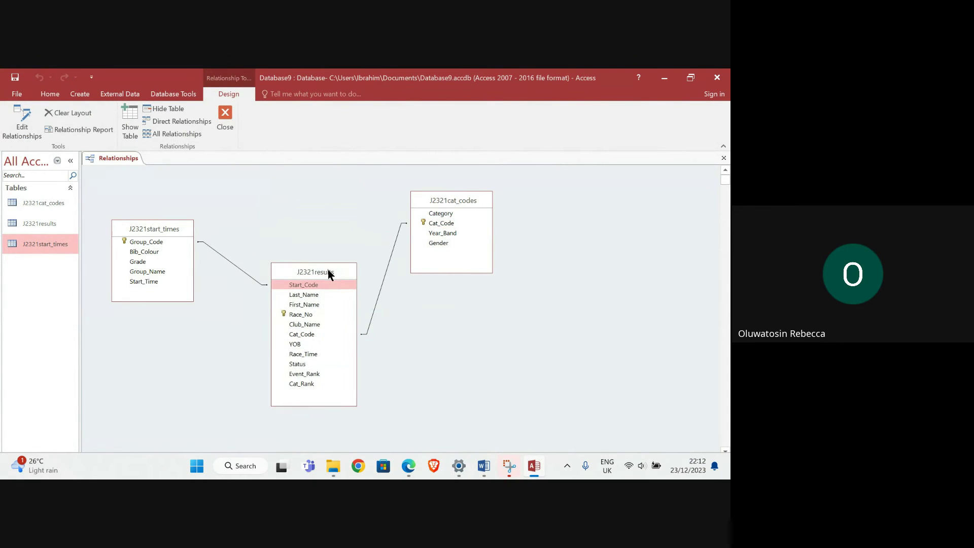
{"action": "left_click_drag", "start_coordinate": [467, 203], "coordinate": [445, 210]}
{"action": "left_click_drag", "start_coordinate": [137, 231], "coordinate": [191, 215]}
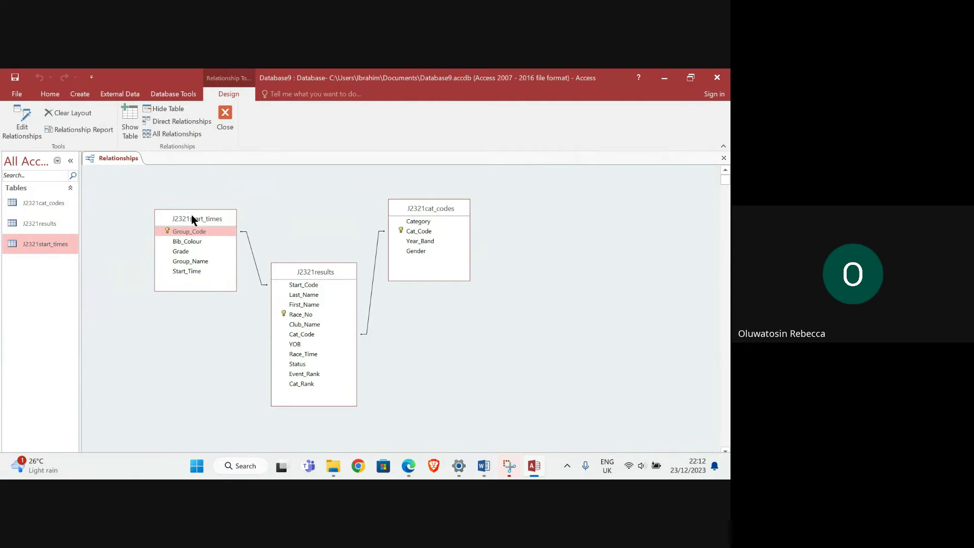
Step: Capture the relationships layout with all three linked tables using Snipping Tool
{"action": "left_click", "coordinate": [509, 465]}
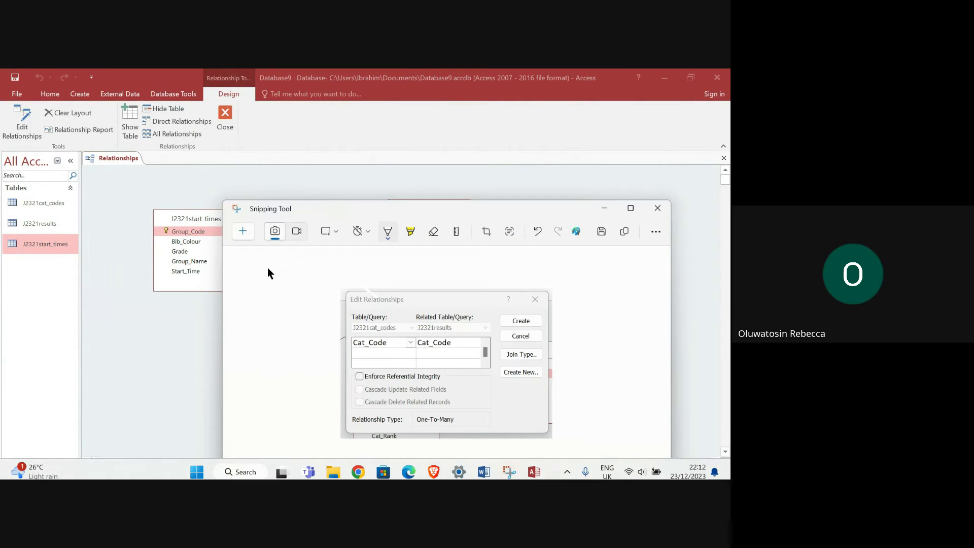
{"action": "left_click", "coordinate": [246, 233]}
{"action": "left_click_drag", "start_coordinate": [135, 198], "coordinate": [492, 411]}
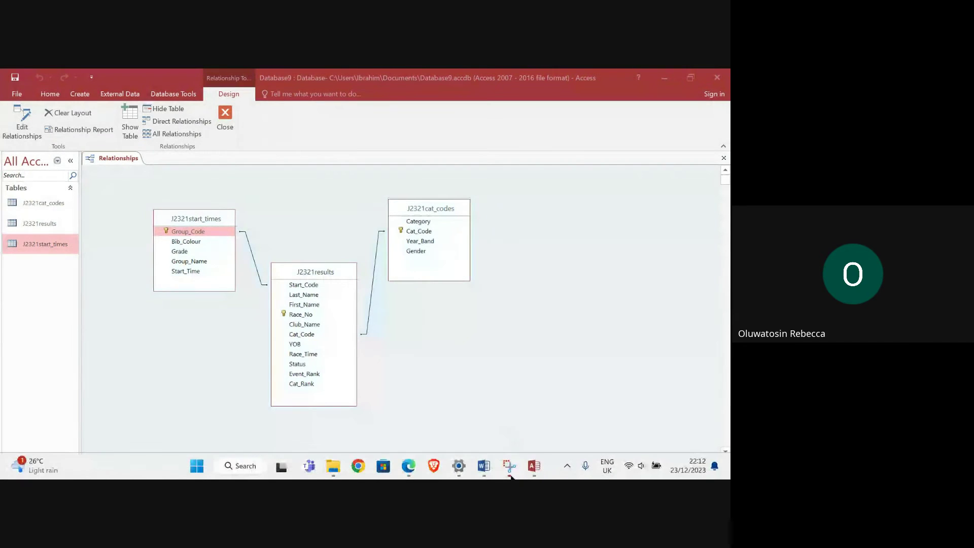
Step: Paste the three-table layout screenshot below the Cat_Code dialog screenshot in Evidence5678.docx in Word, and shrink the picture
{"action": "mouse_move", "coordinate": [483, 466]}
{"action": "left_click", "coordinate": [441, 437]}
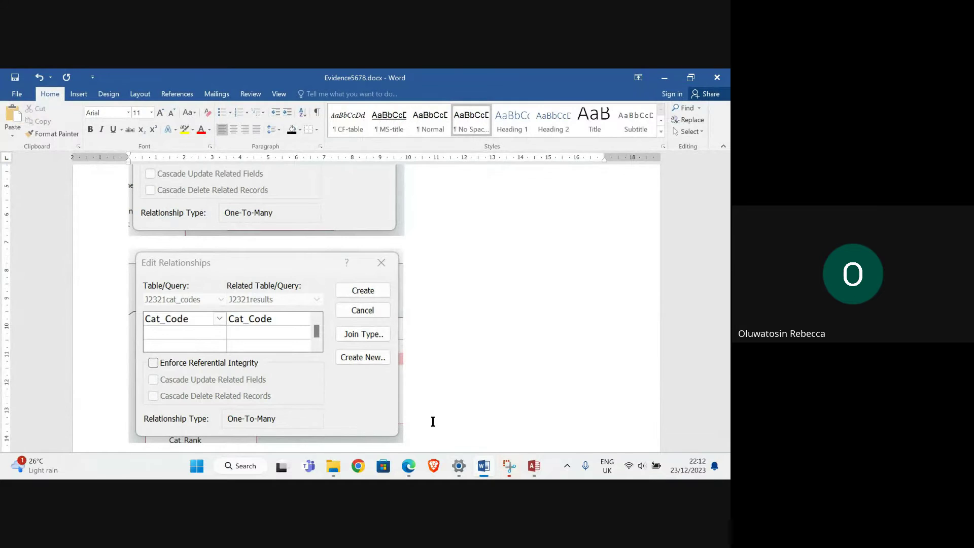
{"action": "key", "text": "ctrl+v"}
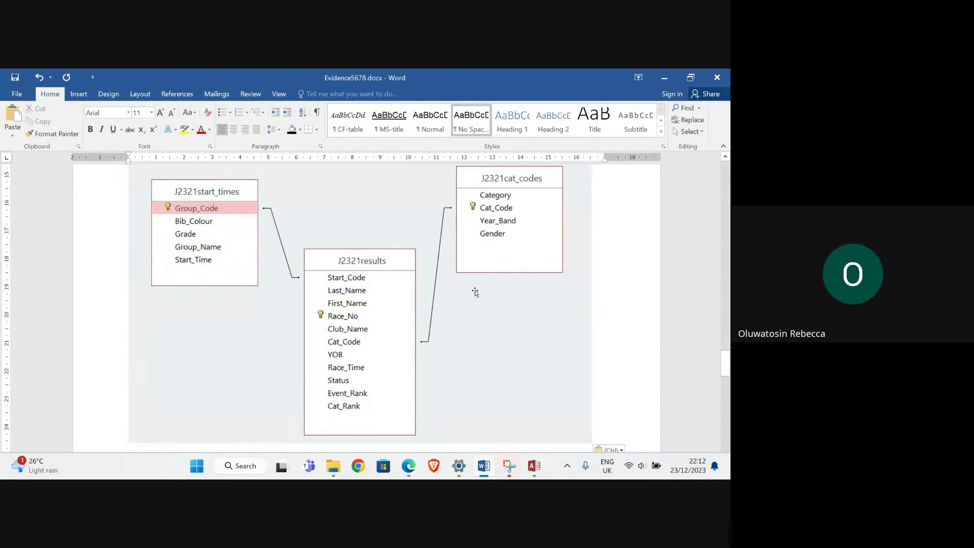
{"action": "scroll", "coordinate": [602, 246], "scroll_direction": "up", "scroll_amount": 2}
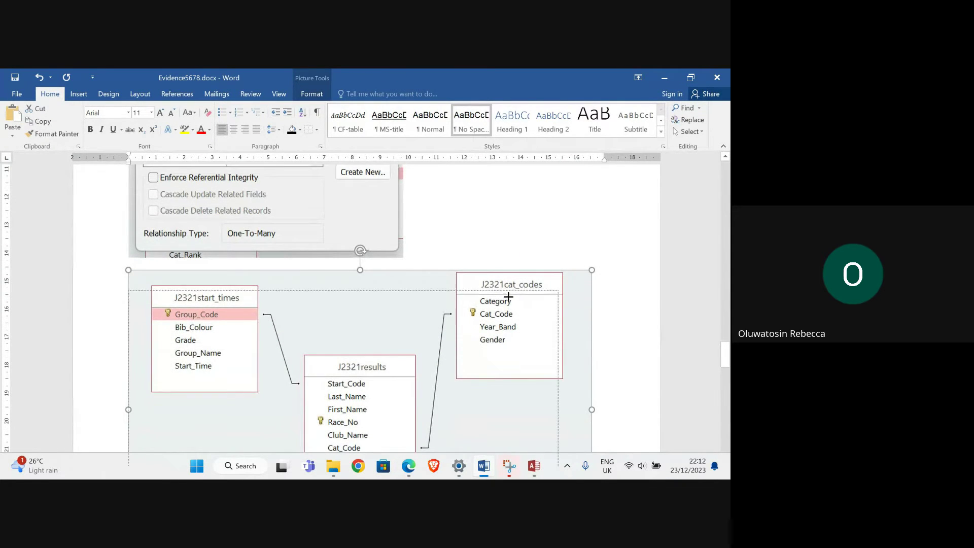
{"action": "left_click_drag", "start_coordinate": [506, 270], "coordinate": [417, 323]}
Step: Switch to Access, save the relationships layout and close the Relationships window
{"action": "left_click", "coordinate": [664, 77]}
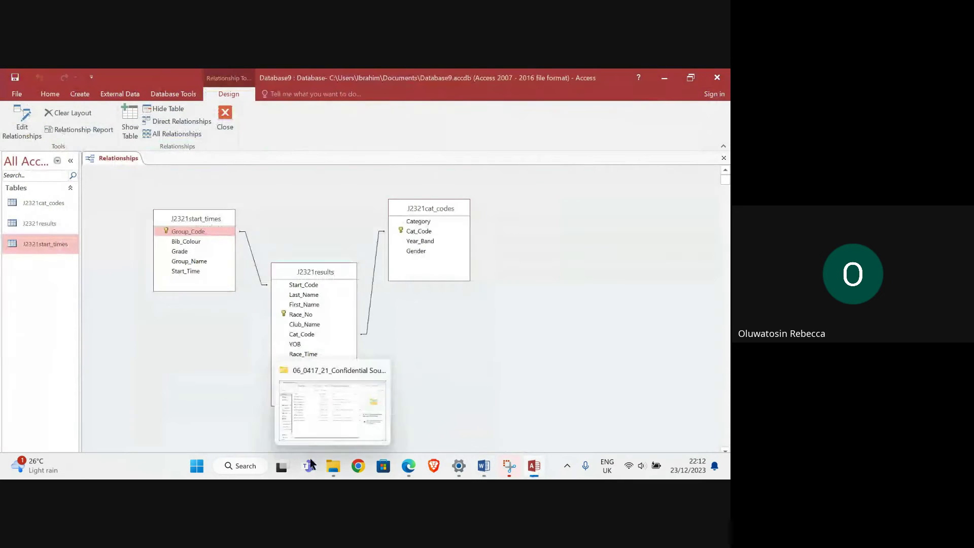
{"action": "right_click", "coordinate": [111, 153]}
{"action": "left_click", "coordinate": [130, 160]}
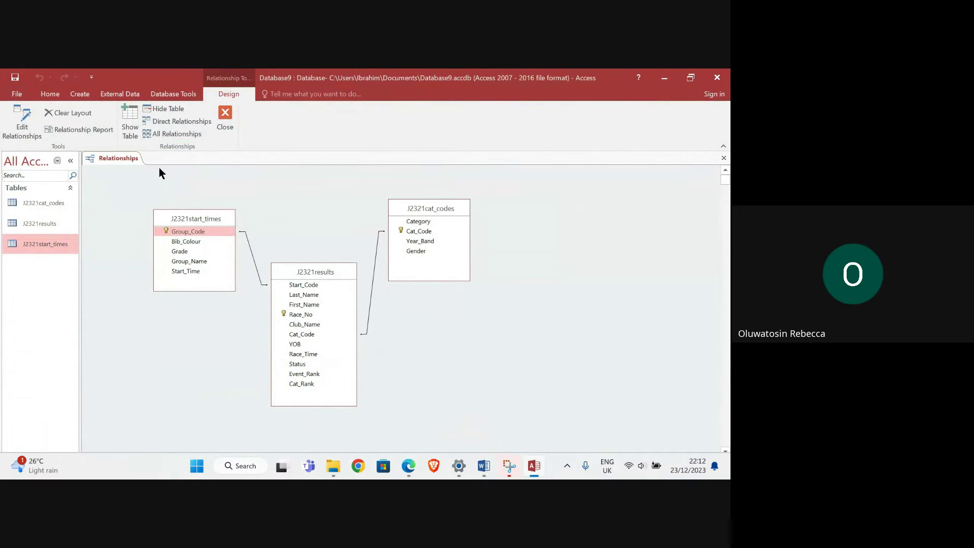
{"action": "left_click", "coordinate": [226, 119]}
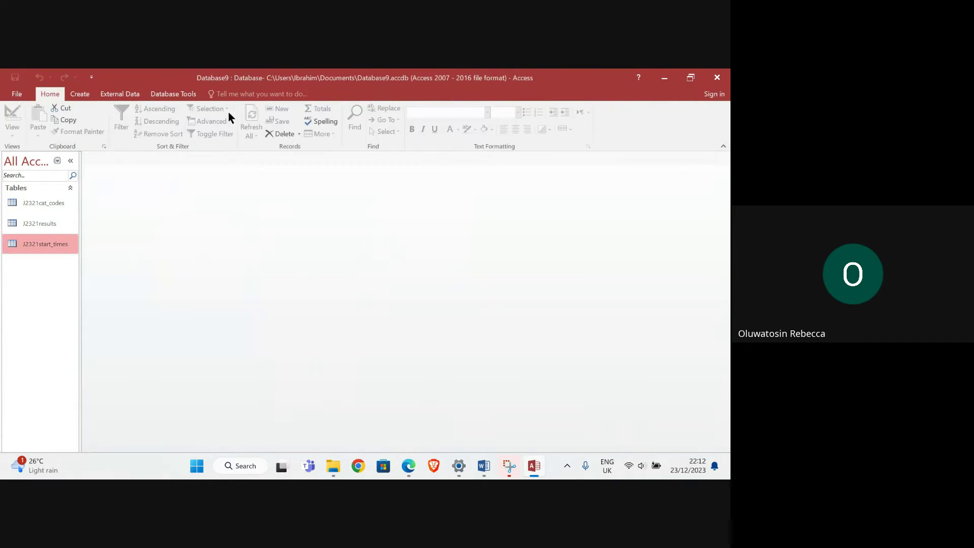
Step: Check question 19 in the exam paper in Edge, then switch to Access and open J2321results at its blank new record
{"action": "mouse_move", "coordinate": [408, 465]}
{"action": "left_click", "coordinate": [253, 406]}
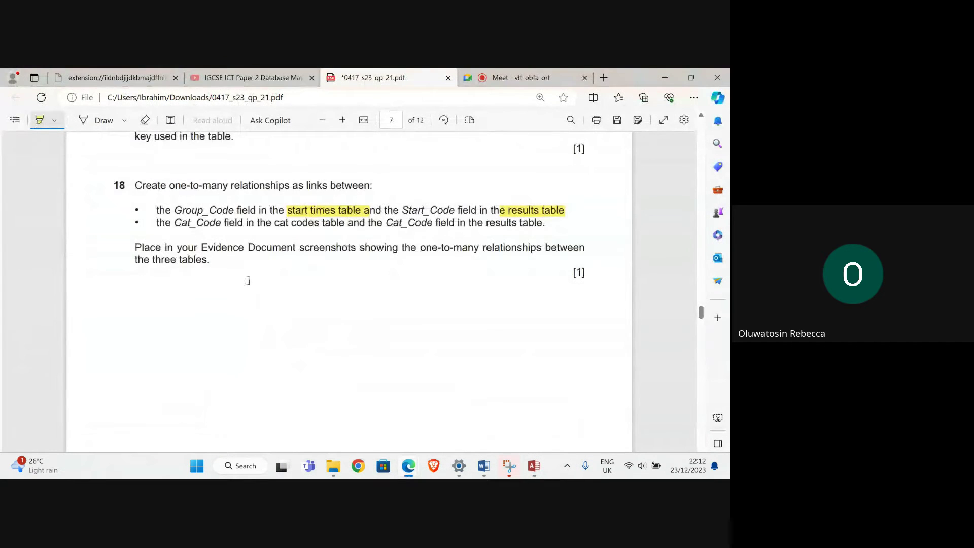
{"action": "scroll", "coordinate": [243, 277], "scroll_direction": "down", "scroll_amount": 3}
{"action": "scroll", "coordinate": [243, 277], "scroll_direction": "down", "scroll_amount": 5}
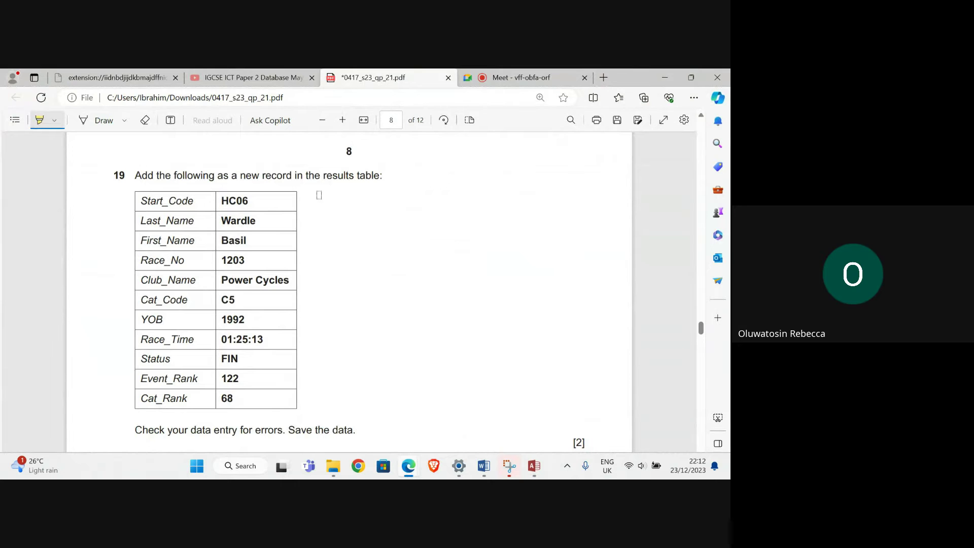
{"action": "scroll", "coordinate": [410, 299], "scroll_direction": "down", "scroll_amount": 1}
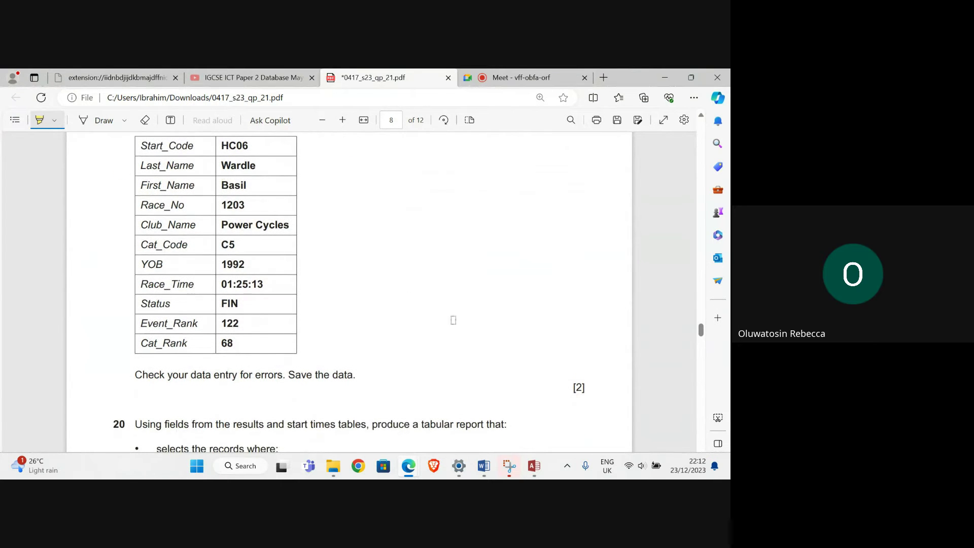
{"action": "left_click", "coordinate": [522, 424]}
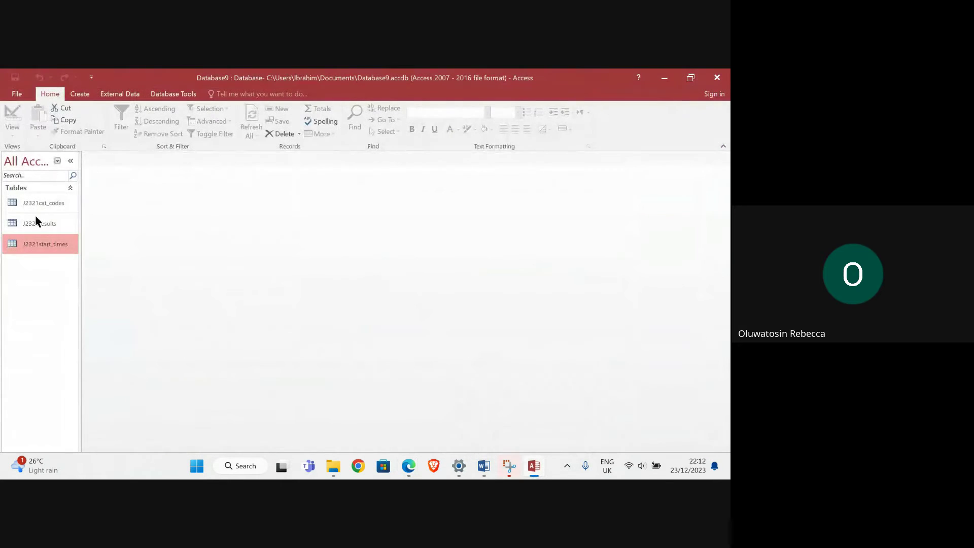
{"action": "double_click", "coordinate": [50, 225]}
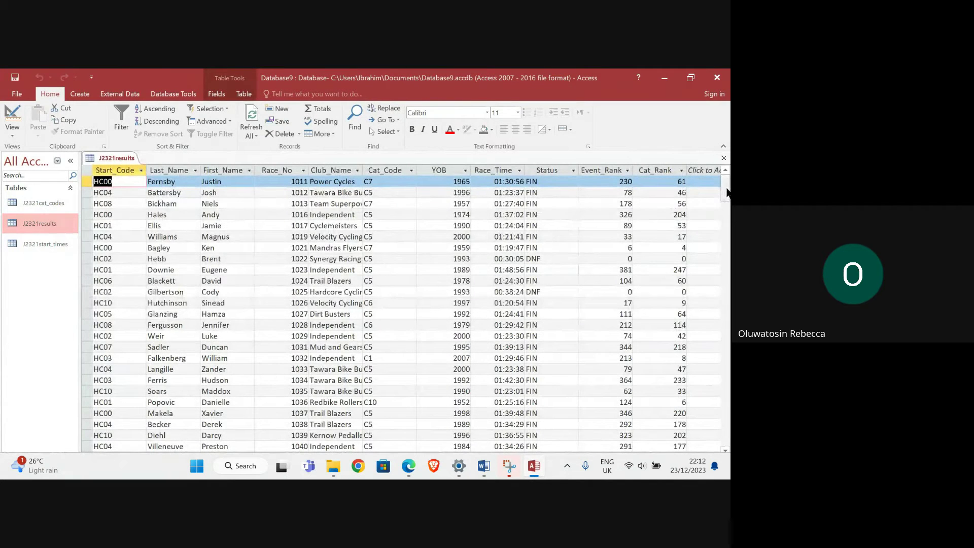
{"action": "left_click_drag", "start_coordinate": [724, 256], "coordinate": [729, 433]}
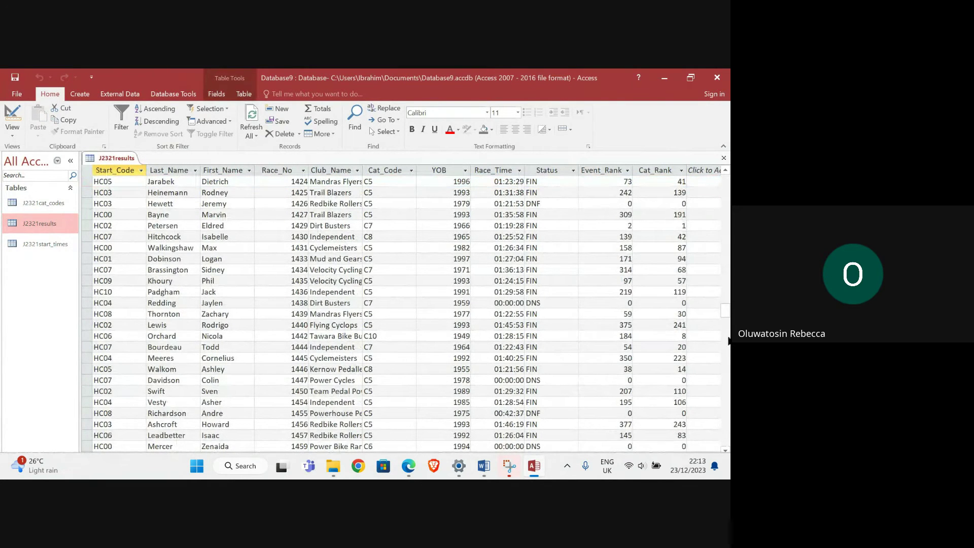
{"action": "left_click_drag", "start_coordinate": [725, 312], "coordinate": [728, 434]}
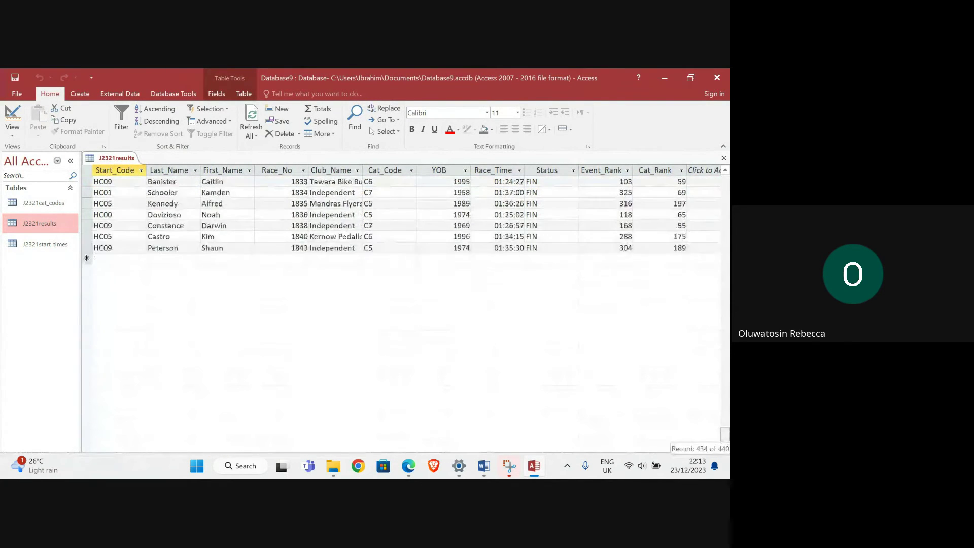
{"action": "left_click", "coordinate": [120, 291]}
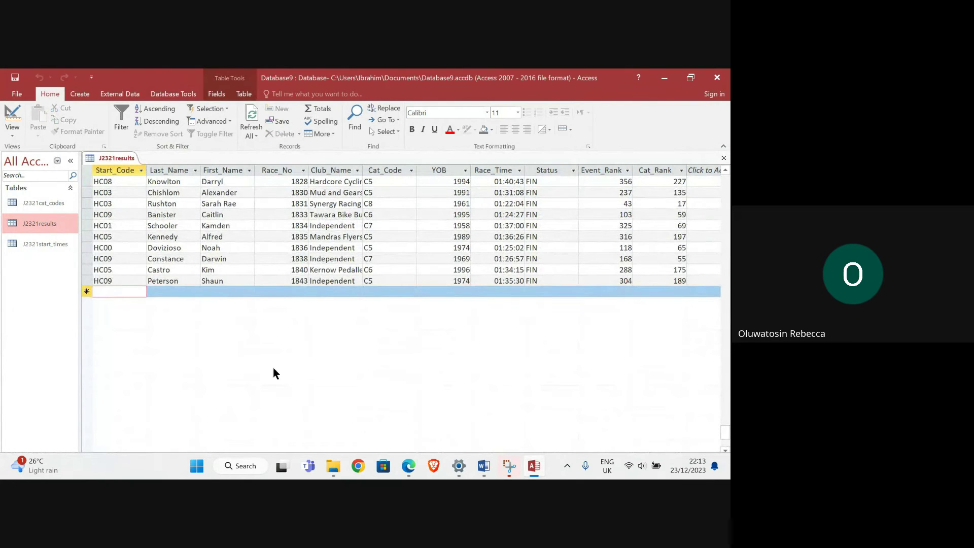
Step: Enter Start_Code HC06 and the last and first names given in question 19 in the new J2321results record
{"action": "mouse_move", "coordinate": [413, 466]}
{"action": "mouse_move", "coordinate": [297, 424]}
{"action": "type", "text": "HC06"}
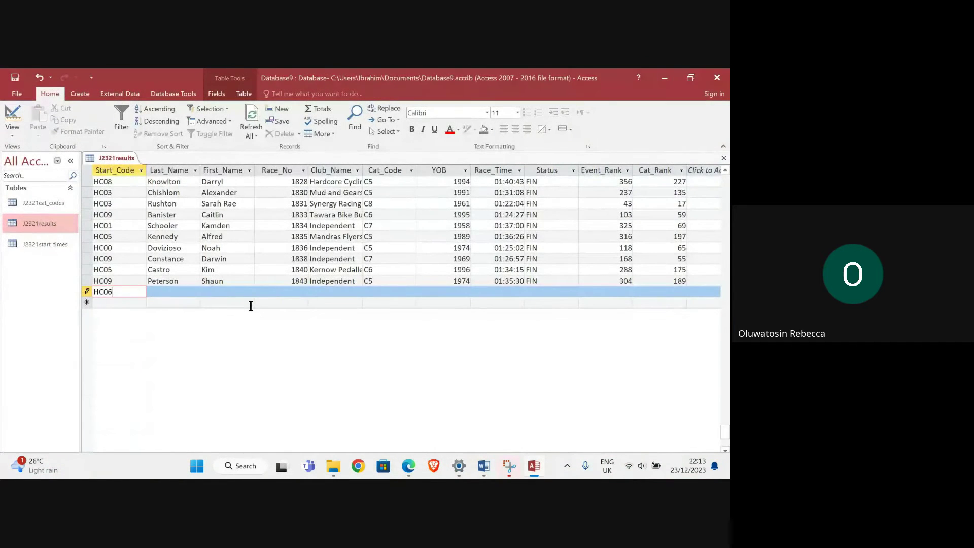
{"action": "left_click", "coordinate": [198, 294]}
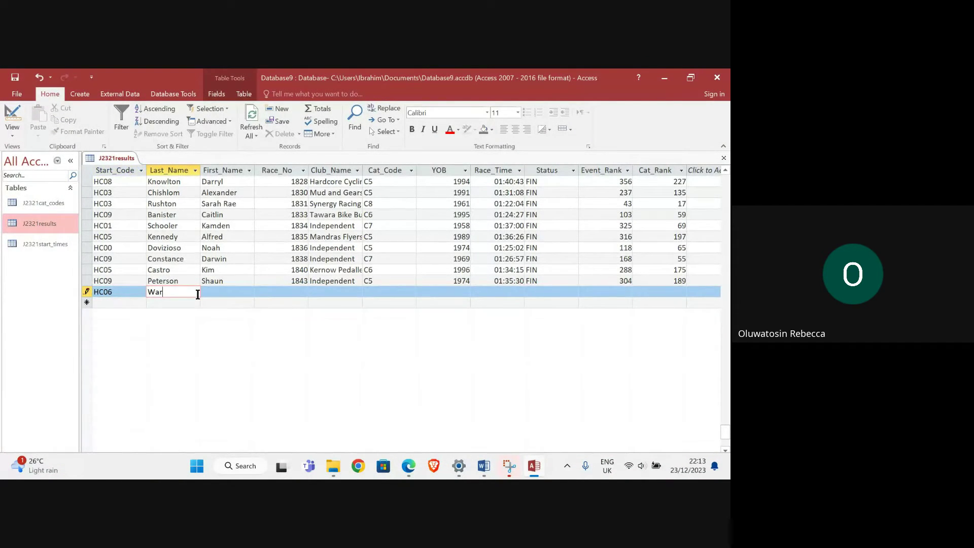
{"action": "type", "text": "Wardle"}
{"action": "left_click", "coordinate": [241, 293]}
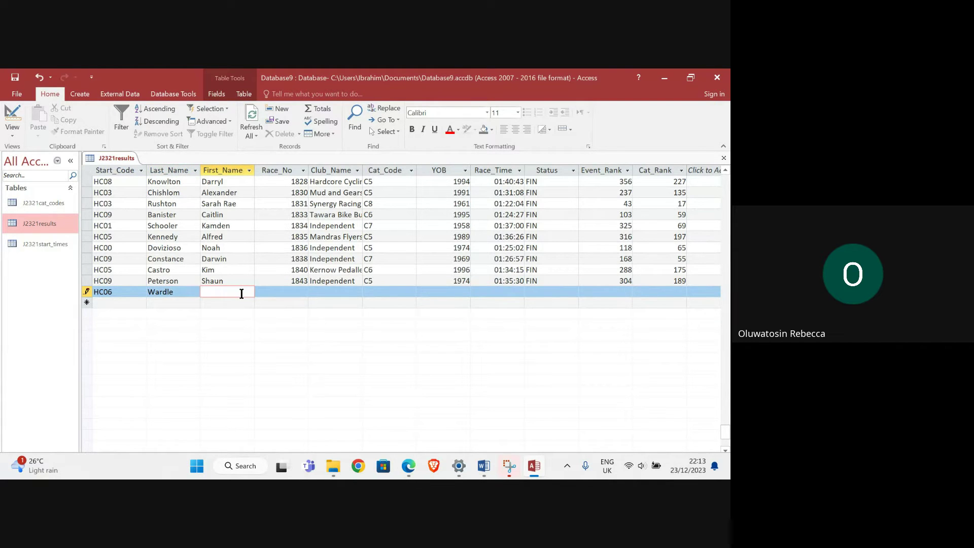
{"action": "key", "text": "Tab"}
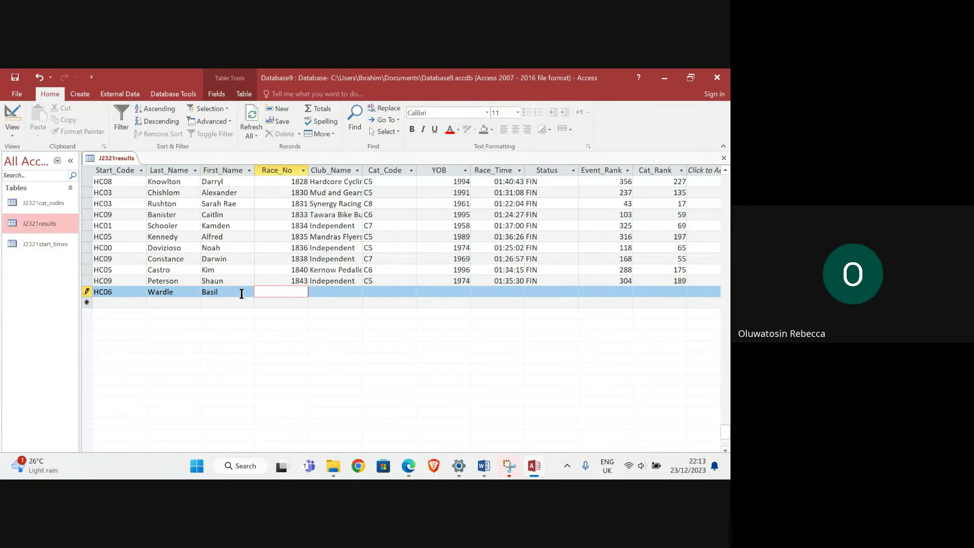
Step: Check the exam paper and fill in Race_No 1203 and Club_Name Power Cycles for the new record
{"action": "mouse_move", "coordinate": [409, 468]}
{"action": "mouse_move", "coordinate": [264, 404]}
{"action": "key", "text": "Tab"}
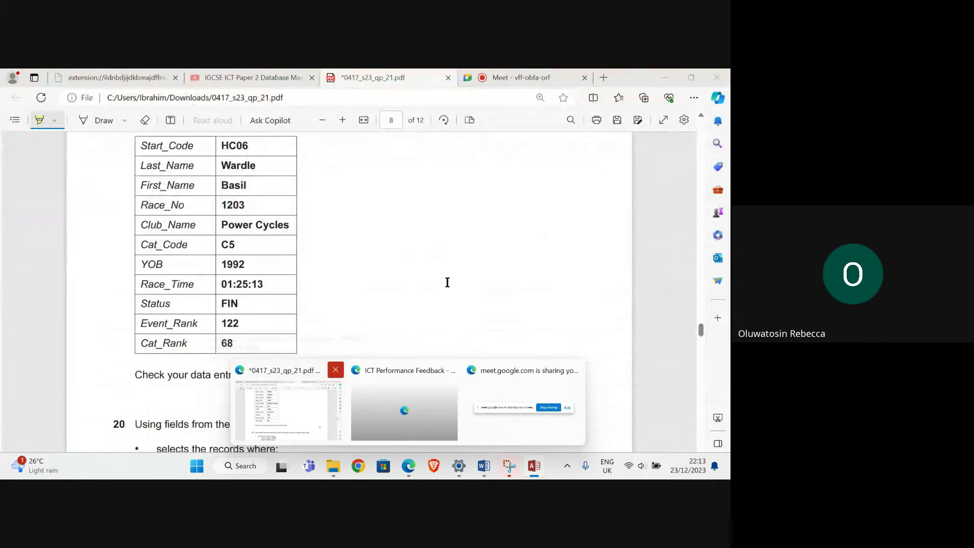
{"action": "type", "text": "Power Cycles"}
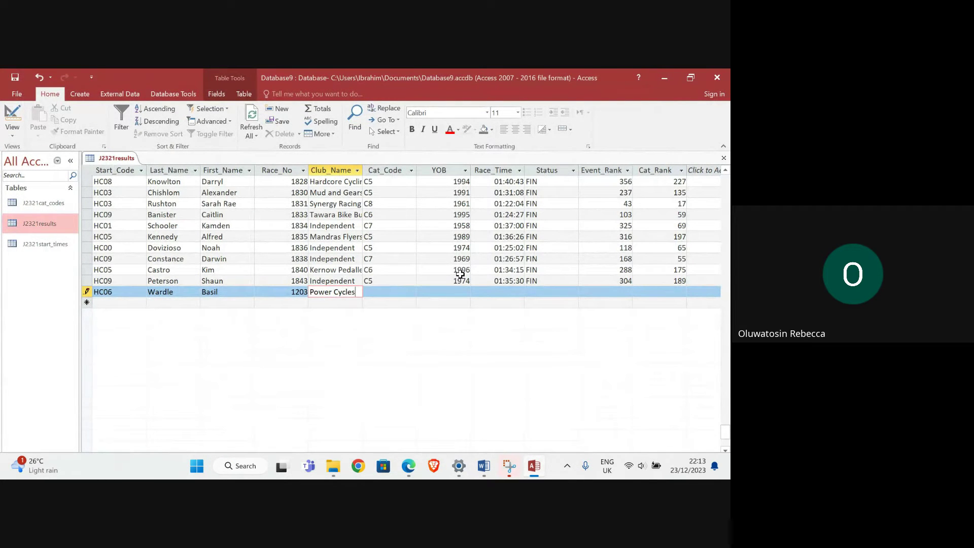
{"action": "key", "text": "Tab"}
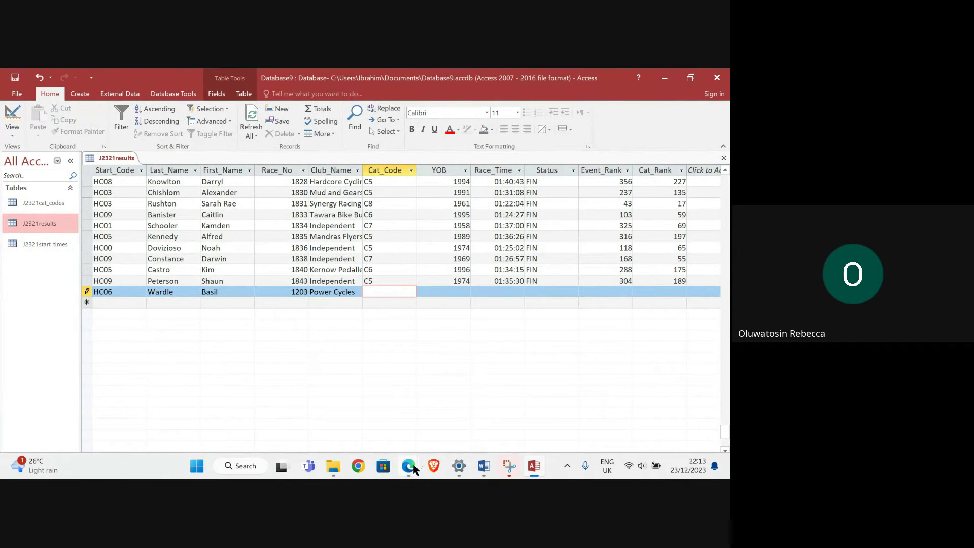
Step: Fill in Cat_Code C5, the YOB given in question 19 and Race_Time 01:25:13 for the new record
{"action": "mouse_move", "coordinate": [302, 423]}
{"action": "key", "text": "Tab"}
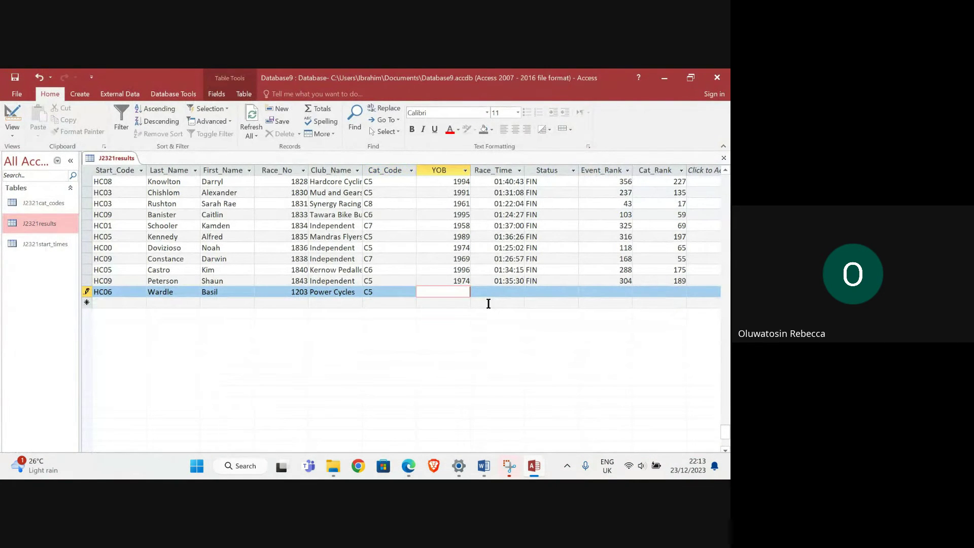
{"action": "type", "text": "1992"}
{"action": "key", "text": "Tab"}
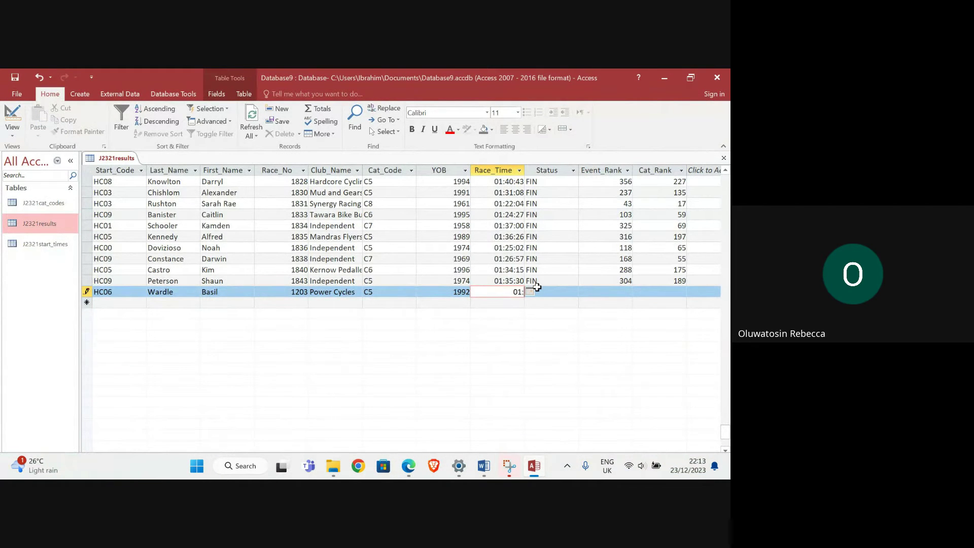
{"action": "type", "text": "5:13"}
{"action": "key", "text": "Tab"}
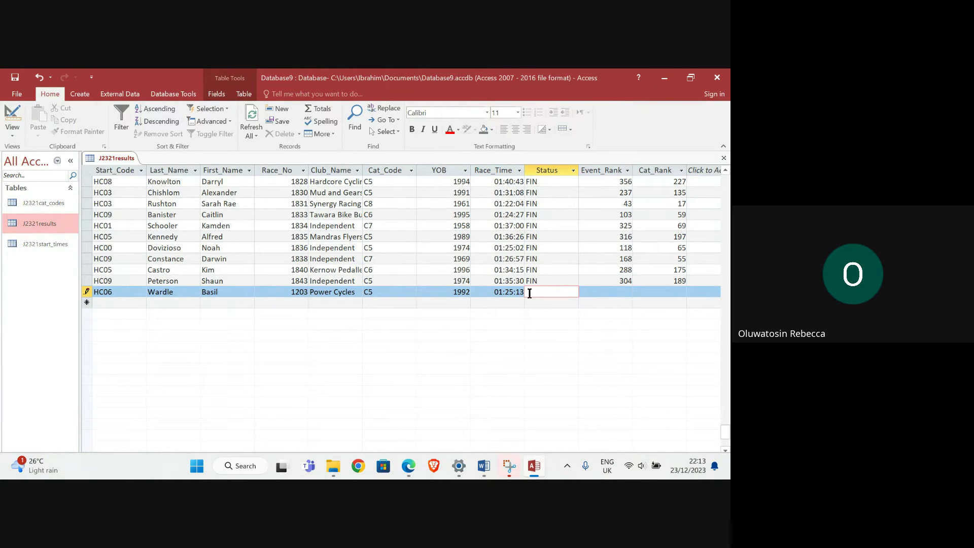
Step: Check the remaining values in the exam paper and enter Status FIN, Event_Rank 122 and Cat_Rank 68 in the new record
{"action": "left_click", "coordinate": [307, 429]}
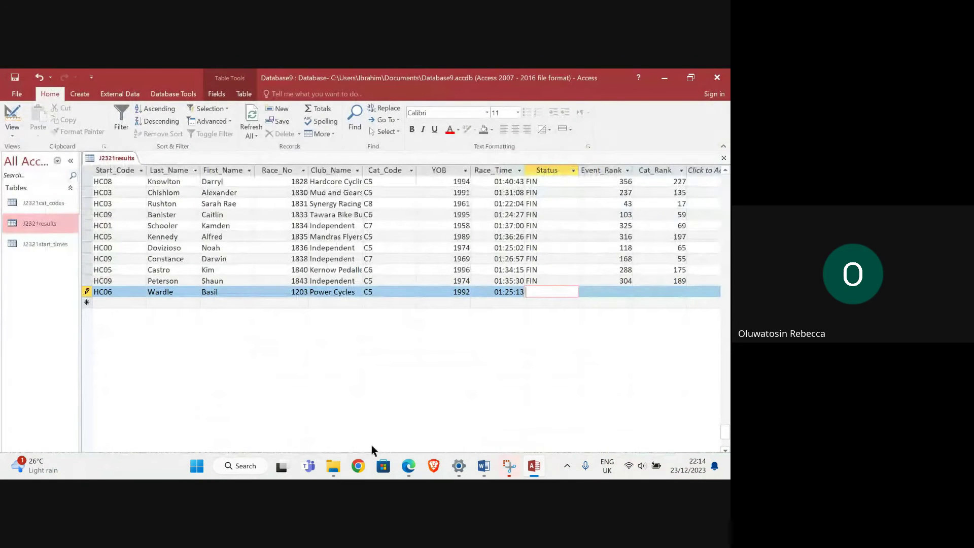
{"action": "mouse_move", "coordinate": [409, 466]}
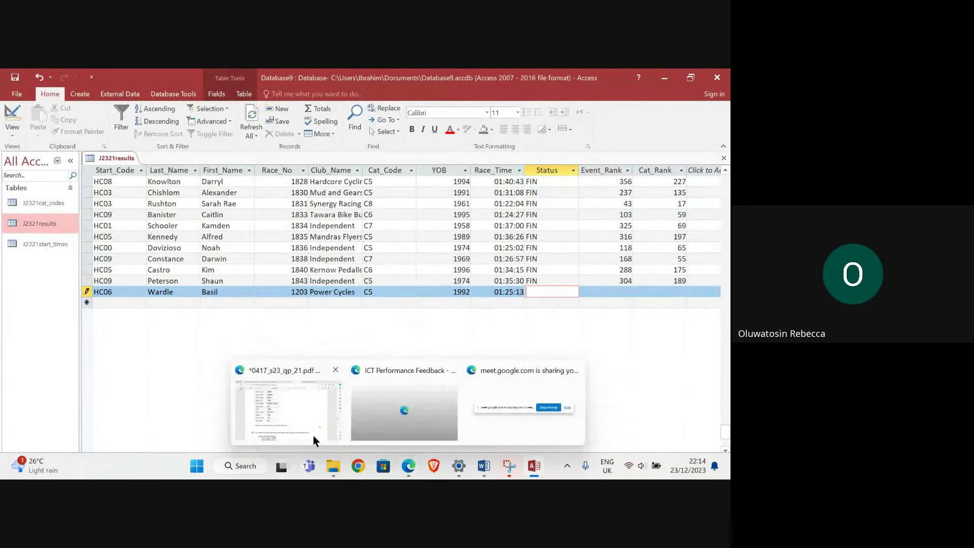
{"action": "left_click", "coordinate": [312, 435]}
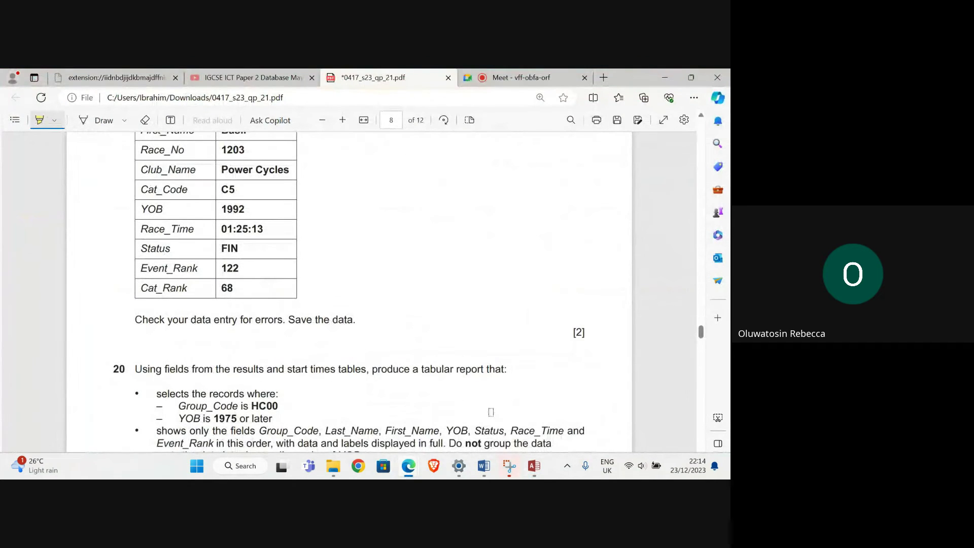
{"action": "mouse_move", "coordinate": [533, 464]}
{"action": "left_click", "coordinate": [566, 381]}
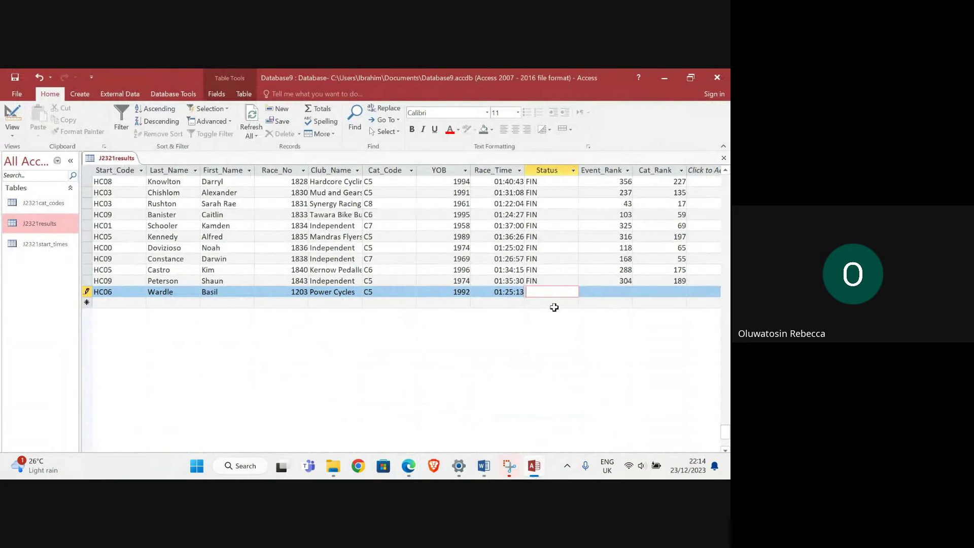
{"action": "key", "text": "Tab"}
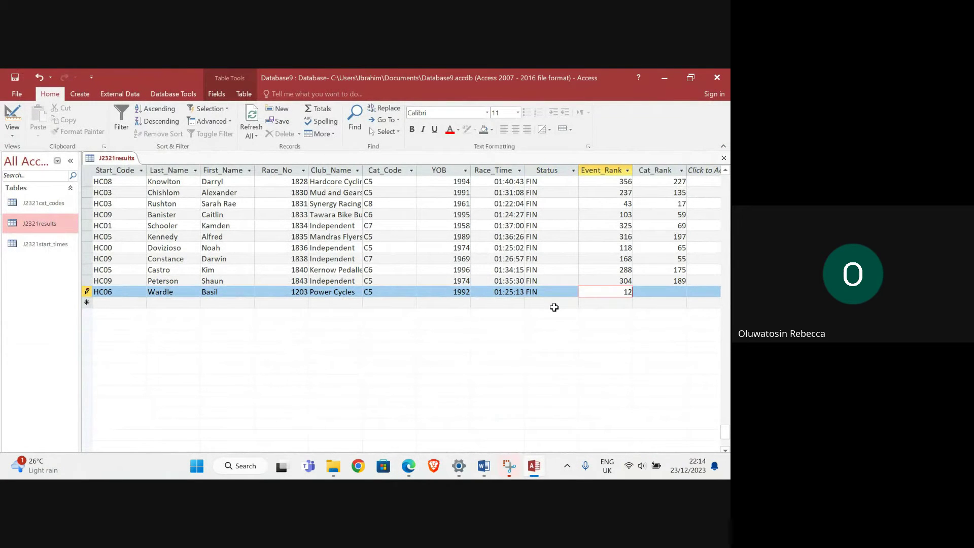
{"action": "key", "text": "Tab"}
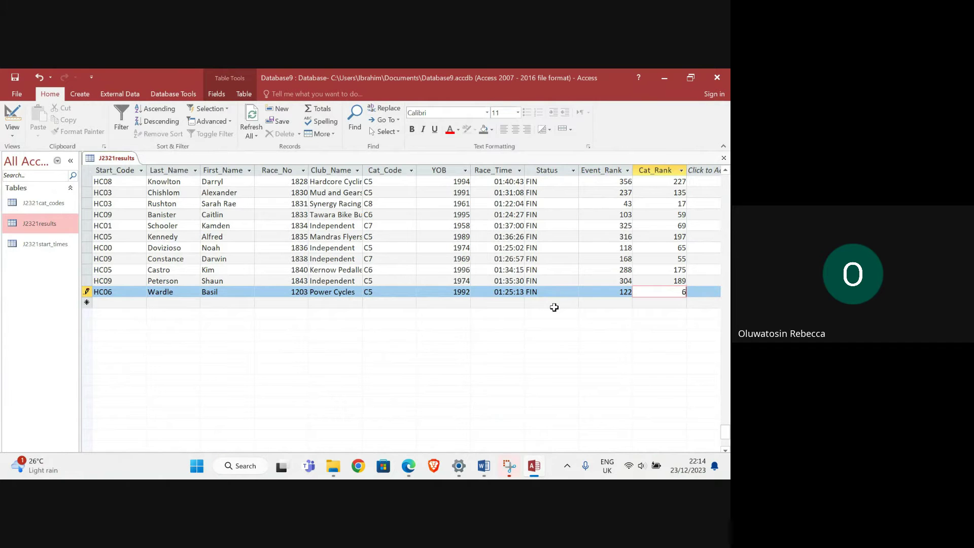
Step: Recheck question 19's instructions in the exam paper in Edge, then save the J2321results table in Access
{"action": "mouse_move", "coordinate": [414, 466]}
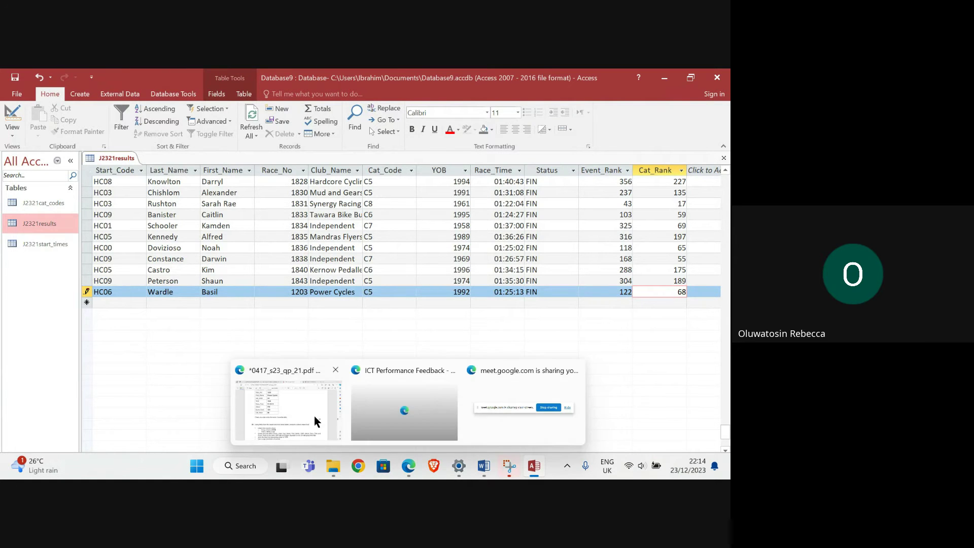
{"action": "left_click", "coordinate": [279, 405]}
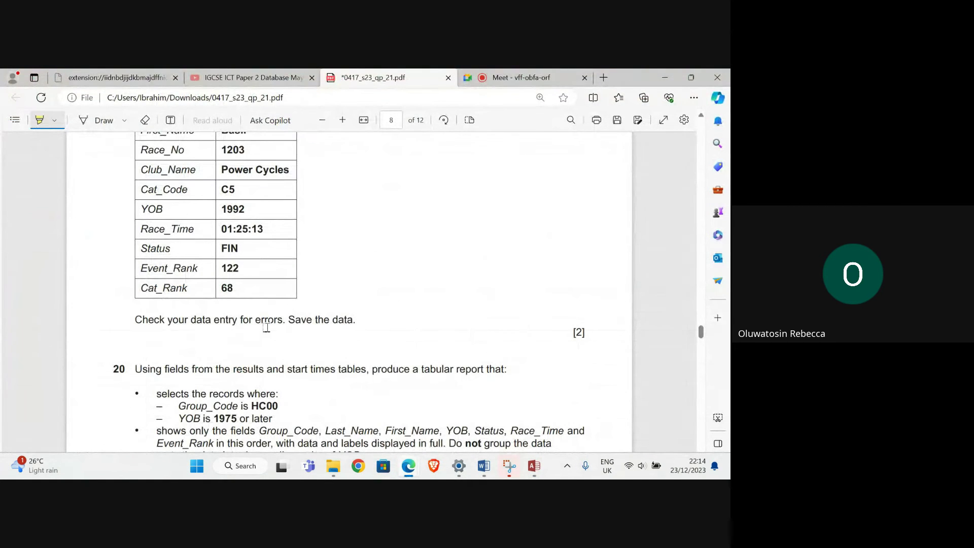
{"action": "left_click", "coordinate": [538, 464]}
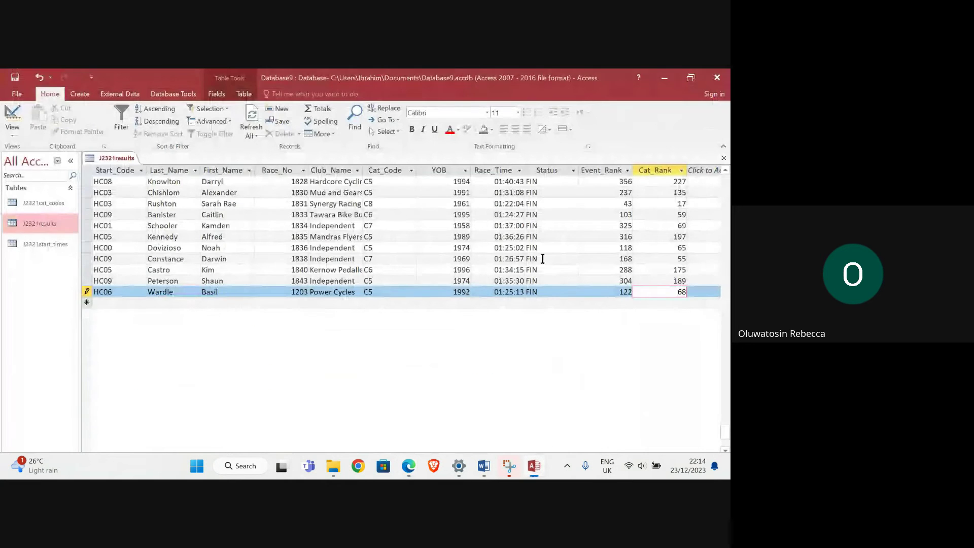
{"action": "right_click", "coordinate": [114, 160]}
{"action": "left_click", "coordinate": [126, 168]}
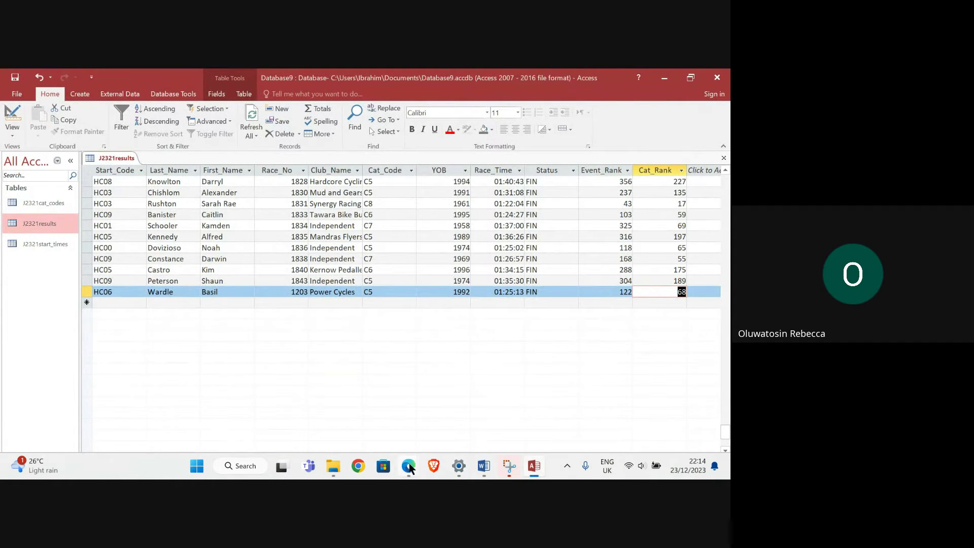
Step: Review question 20 in the exam paper in Edge and highlight the instruction listing the report's fields and full display of data and labels
{"action": "mouse_move", "coordinate": [408, 466]}
{"action": "left_click", "coordinate": [393, 406]}
{"action": "scroll", "coordinate": [300, 305], "scroll_direction": "down", "scroll_amount": 2}
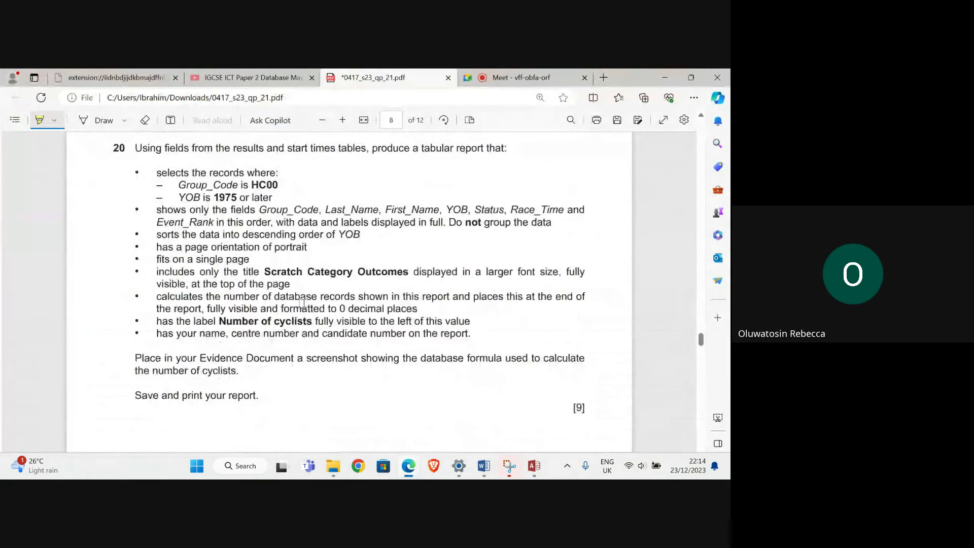
{"action": "scroll", "coordinate": [197, 205], "scroll_direction": "up", "scroll_amount": 1}
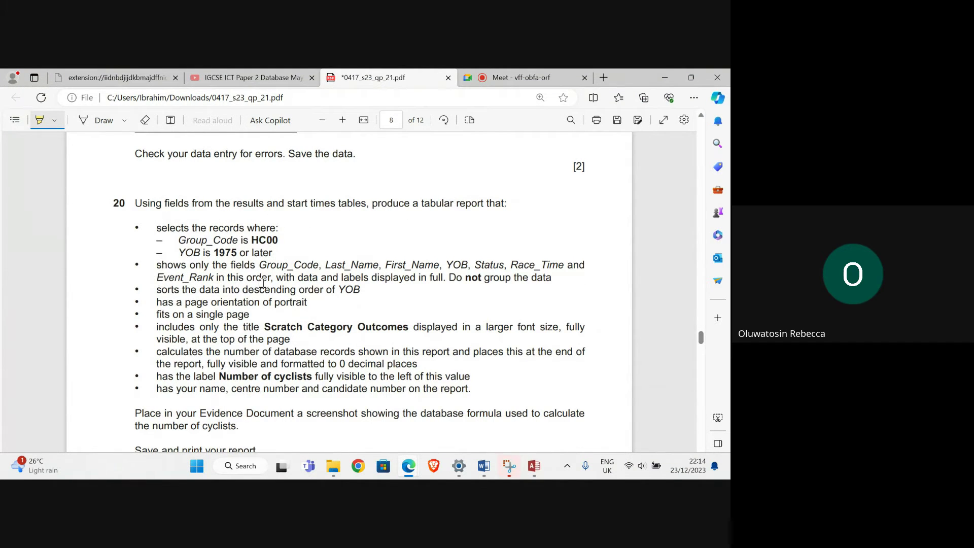
{"action": "scroll", "coordinate": [297, 240], "scroll_direction": "down", "scroll_amount": 1}
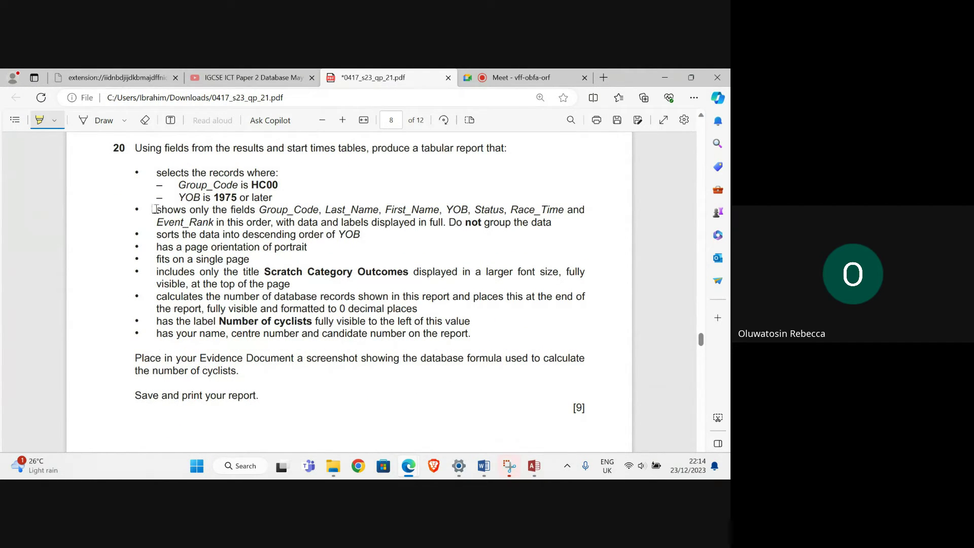
{"action": "left_click_drag", "start_coordinate": [155, 210], "coordinate": [445, 222]}
Step: Switch to Access and start a new query with the Simple Query Wizard, allowing the wizard file to open
{"action": "mouse_move", "coordinate": [534, 466]}
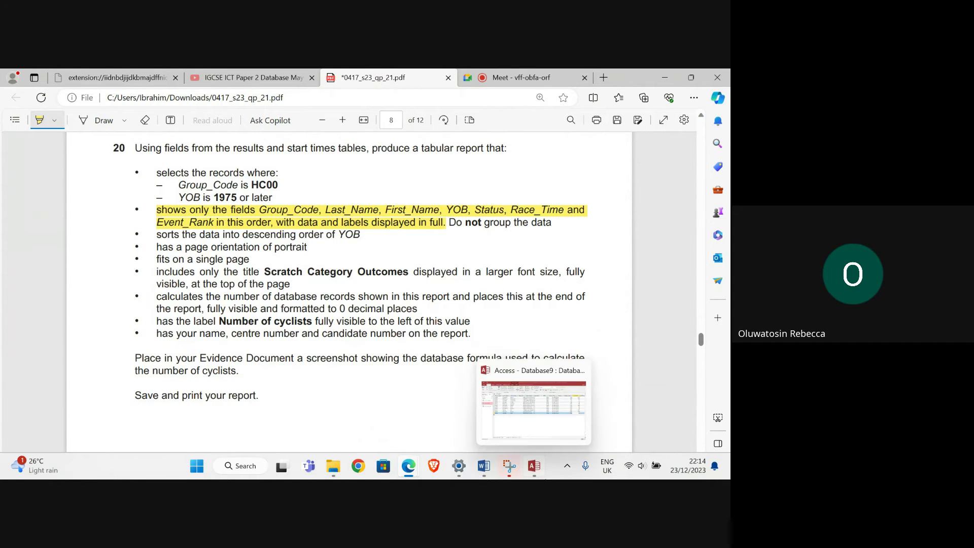
{"action": "left_click", "coordinate": [525, 412]}
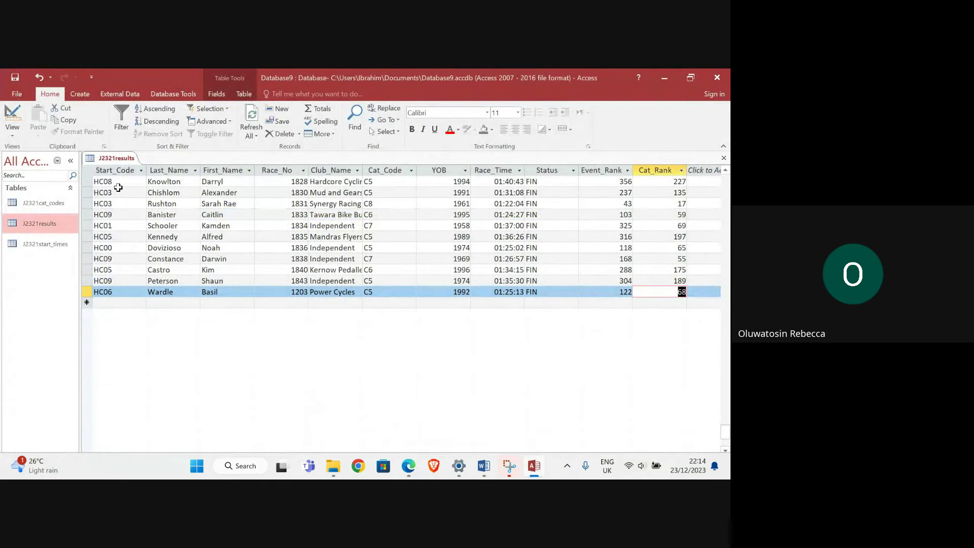
{"action": "left_click", "coordinate": [73, 97]}
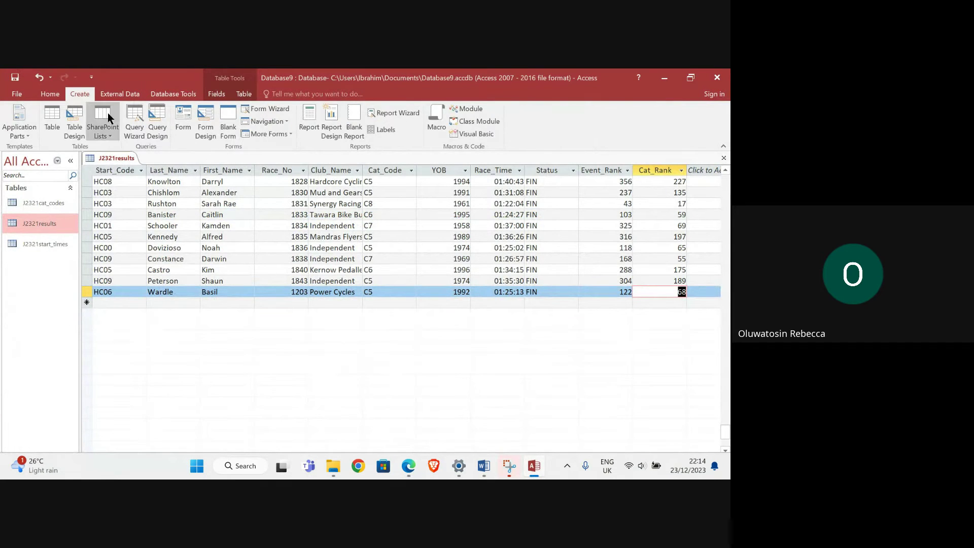
{"action": "left_click", "coordinate": [131, 134]}
{"action": "left_click", "coordinate": [398, 307]}
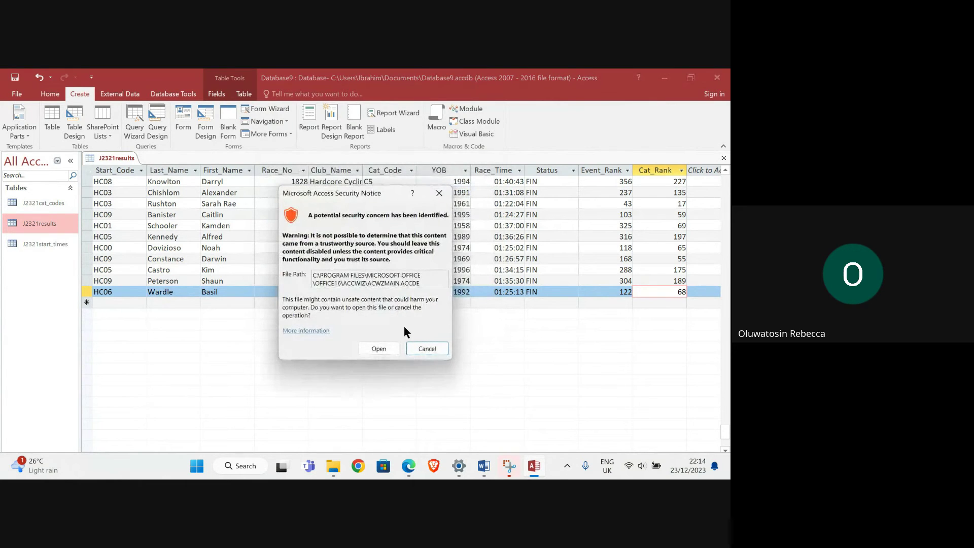
{"action": "left_click", "coordinate": [389, 349]}
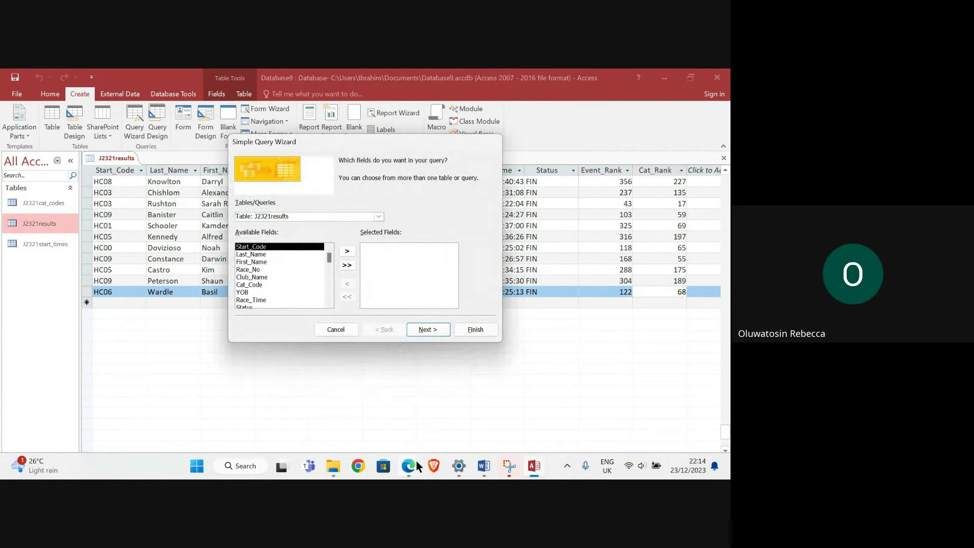
Step: Check the required fields in the exam paper, then add Group_Code from the J2321start_times table to the query
{"action": "mouse_move", "coordinate": [411, 473]}
{"action": "mouse_move", "coordinate": [282, 417]}
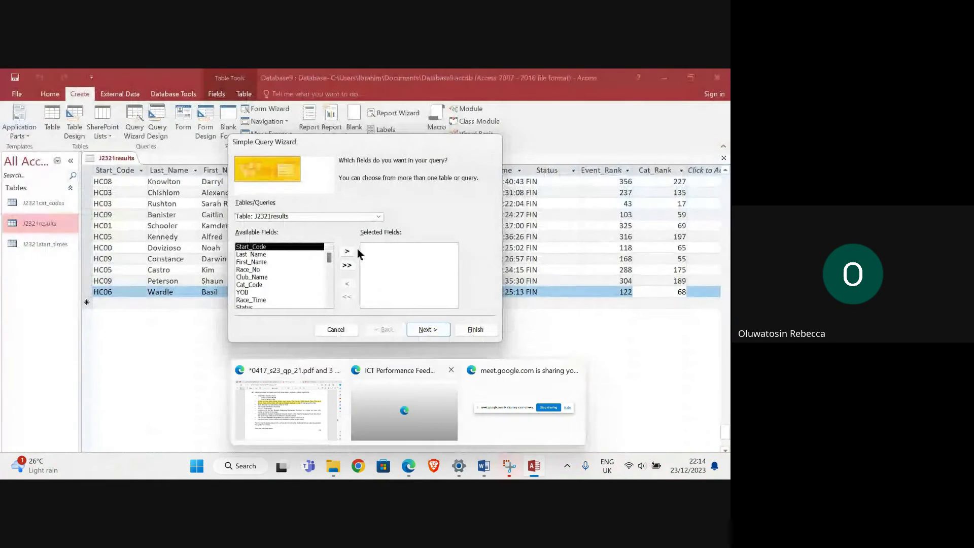
{"action": "scroll", "coordinate": [270, 288], "scroll_direction": "down", "scroll_amount": 2}
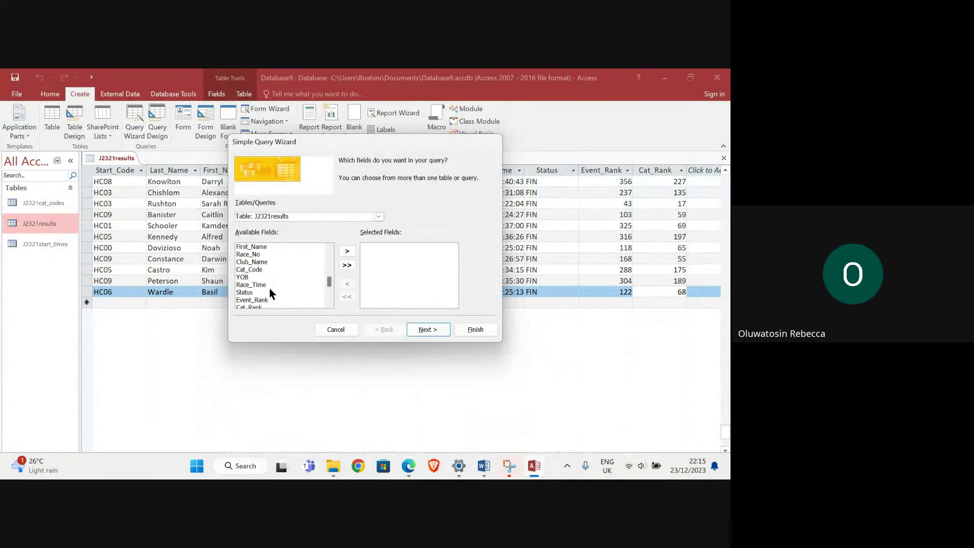
{"action": "scroll", "coordinate": [270, 291], "scroll_direction": "up", "scroll_amount": 2}
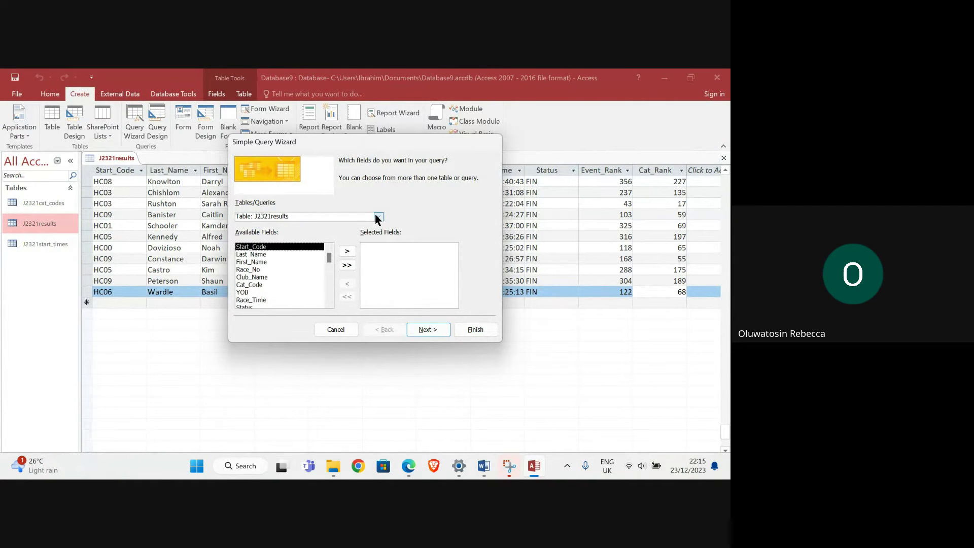
{"action": "left_click", "coordinate": [377, 216]}
{"action": "left_click", "coordinate": [301, 242]}
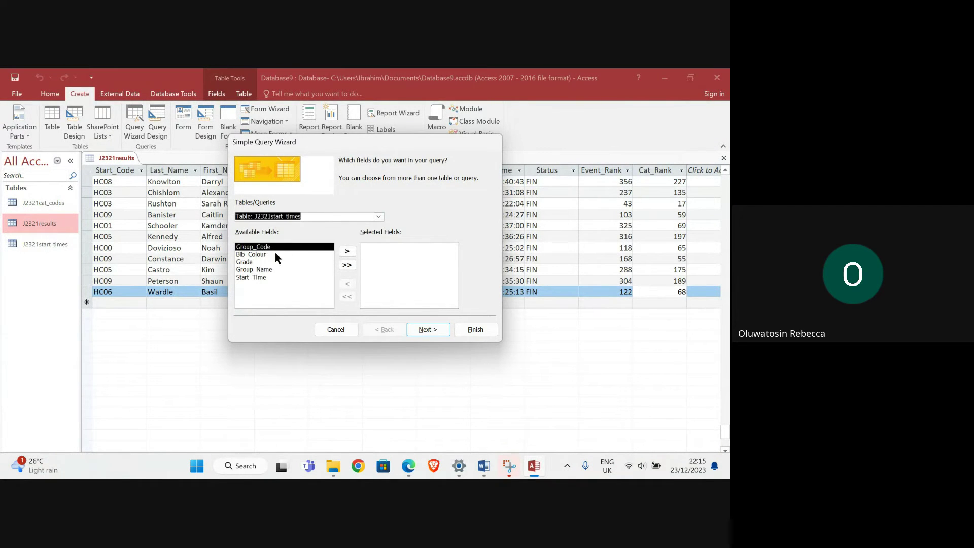
{"action": "left_click", "coordinate": [347, 251]}
Step: Add Last_Name, First_Name and YOB from the J2321results table to the query's selected fields
{"action": "left_click", "coordinate": [380, 215]}
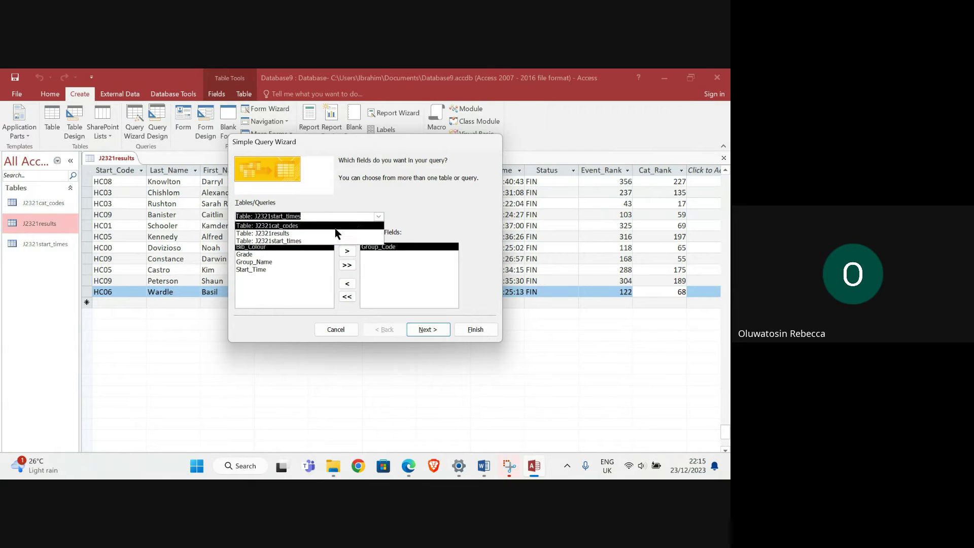
{"action": "left_click", "coordinate": [307, 234]}
{"action": "left_click", "coordinate": [274, 254]}
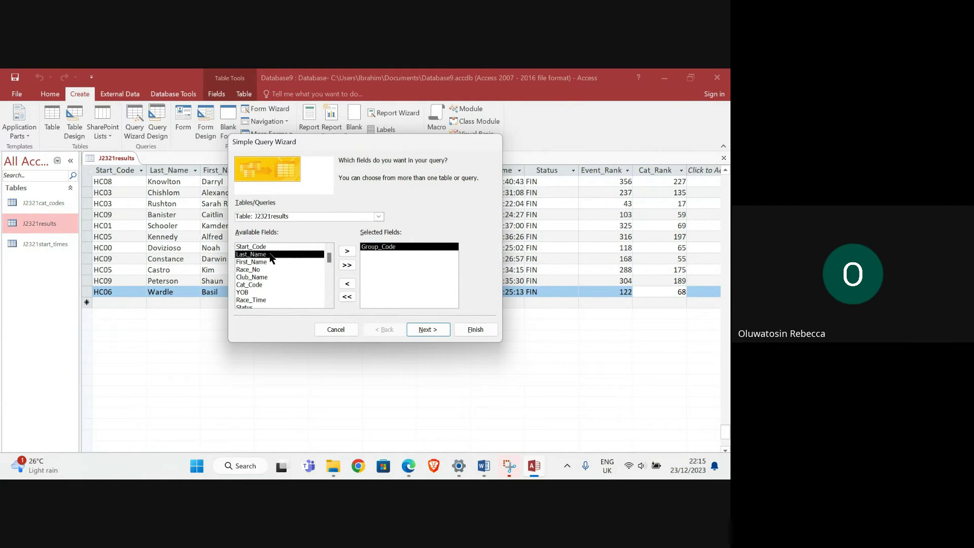
{"action": "left_click", "coordinate": [348, 251]}
{"action": "left_click", "coordinate": [349, 251]}
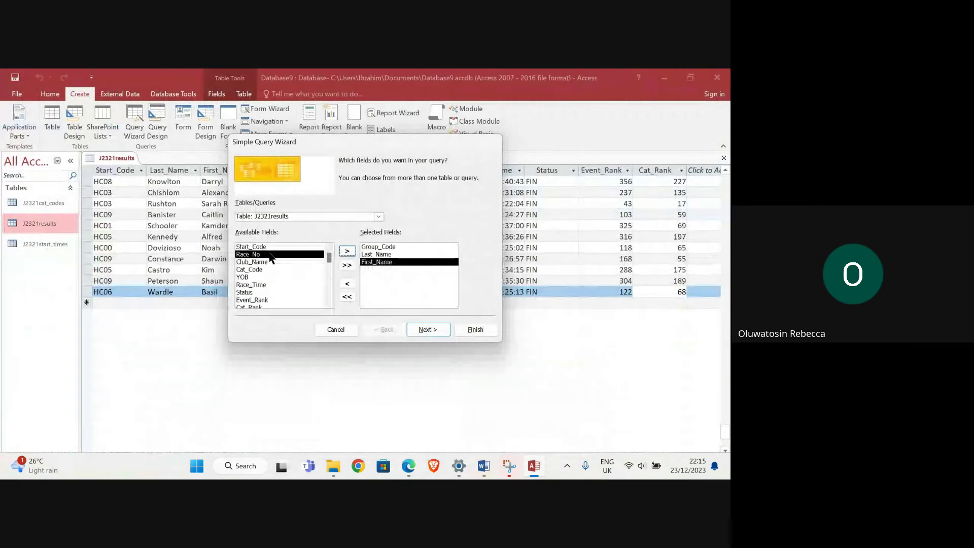
{"action": "left_click", "coordinate": [257, 277]}
{"action": "left_click", "coordinate": [346, 251]}
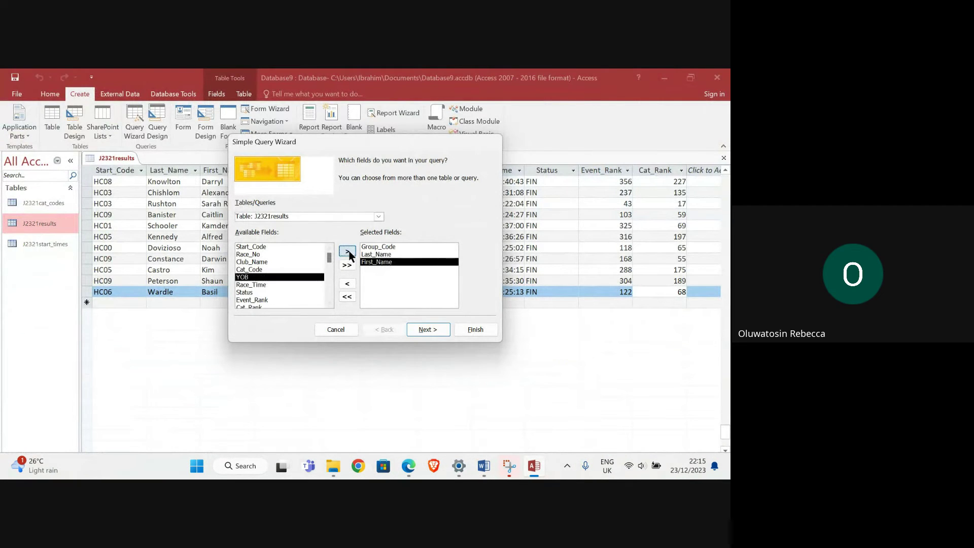
Step: Add Status, Race_Time and Event_Rank to the query, and compare the field order with question 20
{"action": "left_click", "coordinate": [260, 285]}
{"action": "left_click", "coordinate": [347, 250]}
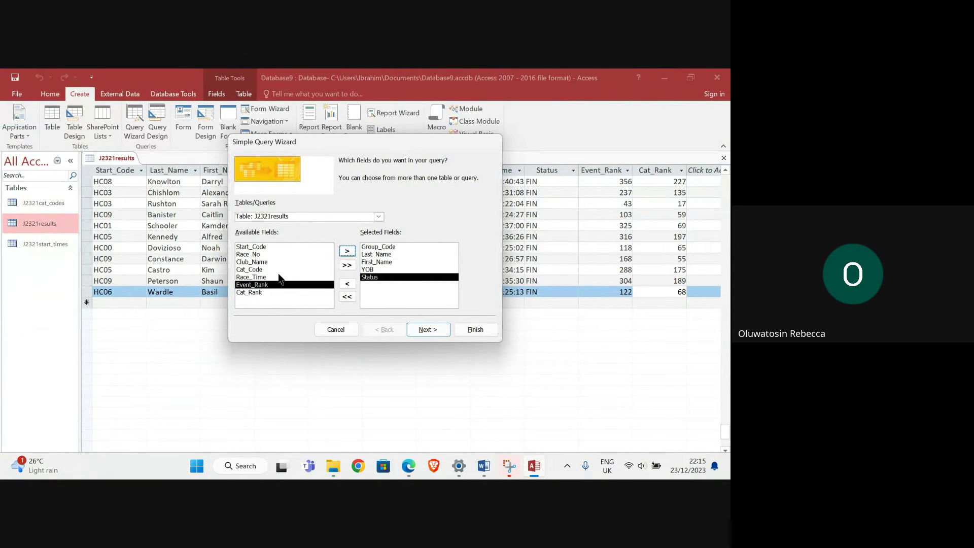
{"action": "left_click", "coordinate": [269, 277]}
{"action": "left_click", "coordinate": [347, 251]}
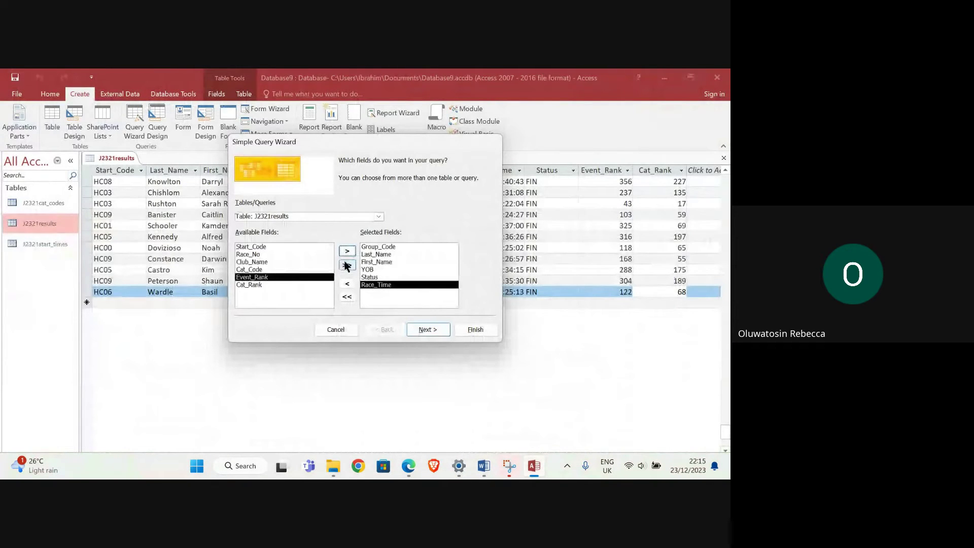
{"action": "left_click", "coordinate": [347, 250]}
{"action": "mouse_move", "coordinate": [406, 466]}
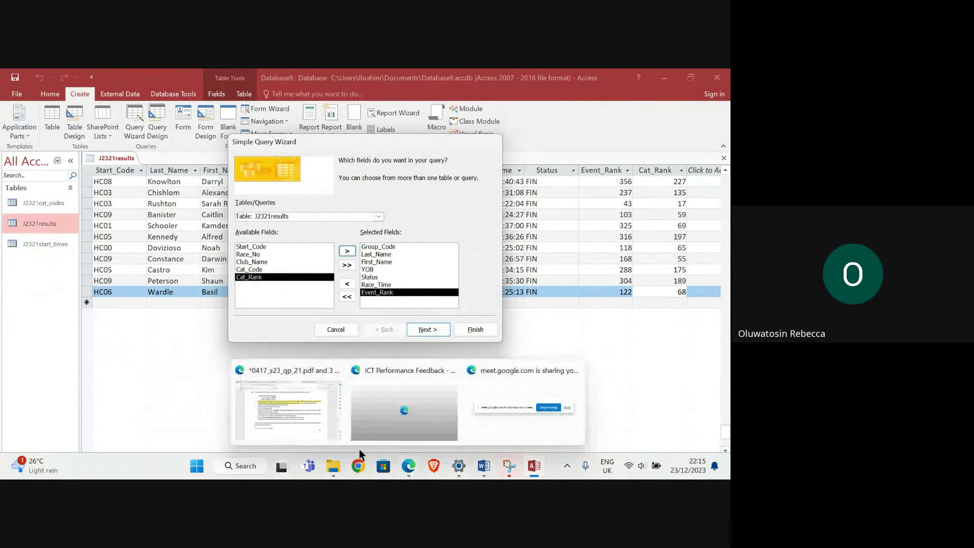
{"action": "mouse_move", "coordinate": [294, 421]}
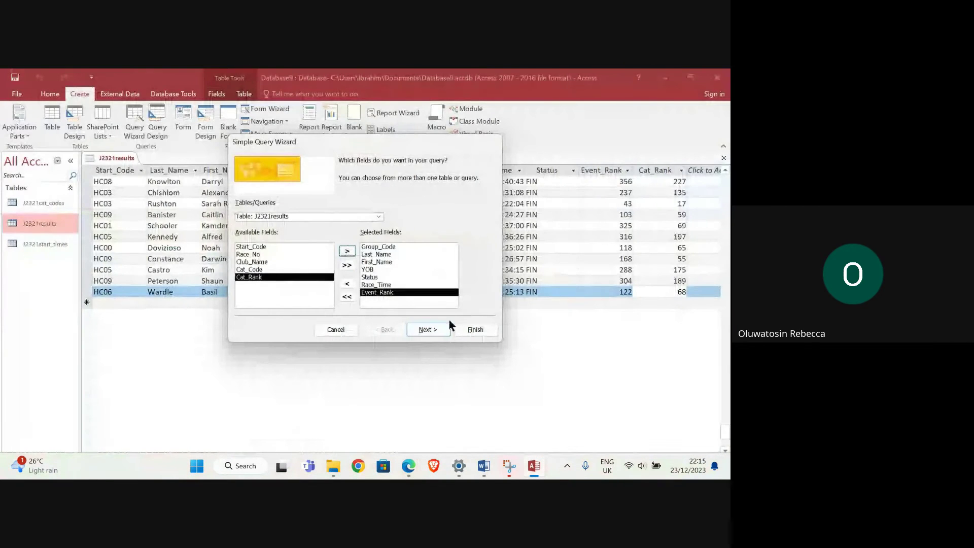
Step: Keep the query as a detail query, title it Q1 and finish the wizard to view its records
{"action": "left_click", "coordinate": [432, 331]}
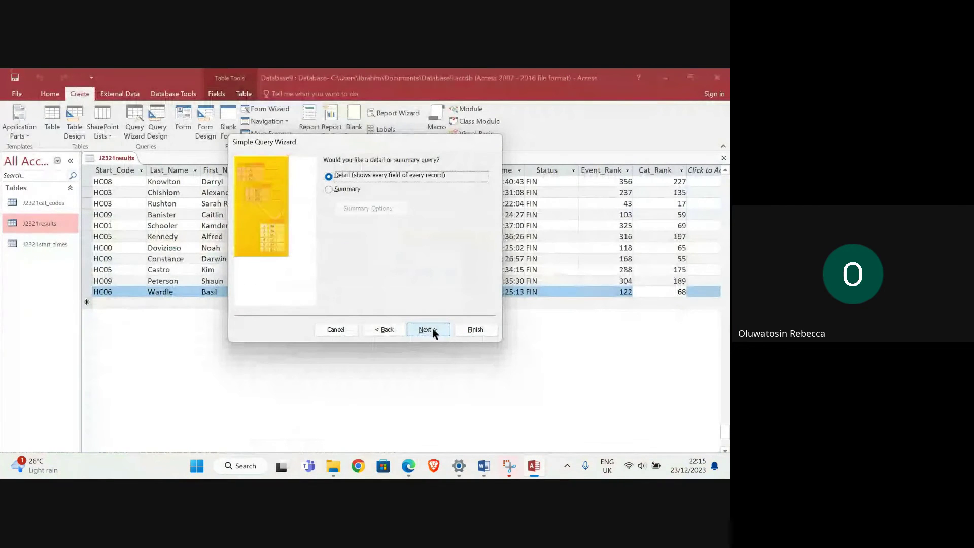
{"action": "left_click", "coordinate": [440, 332]}
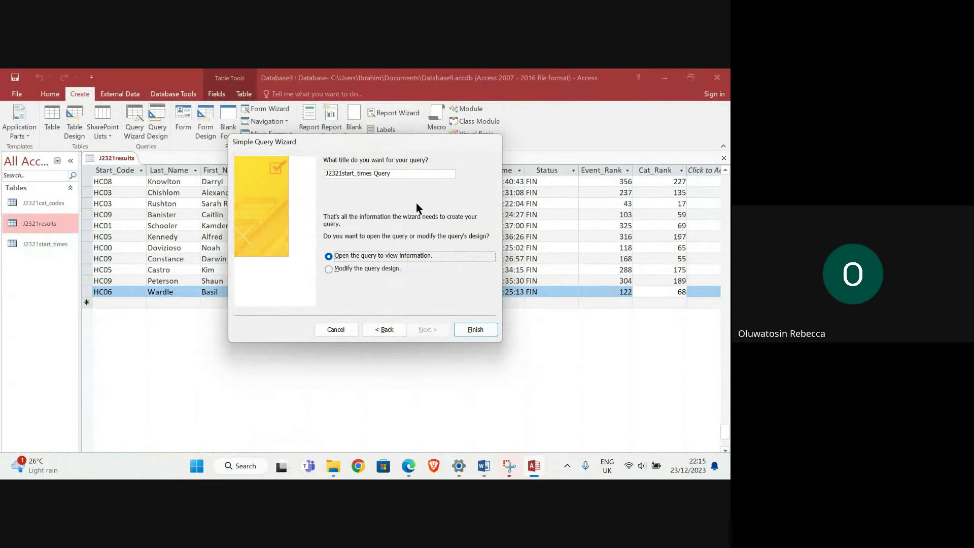
{"action": "left_click_drag", "start_coordinate": [397, 173], "coordinate": [291, 175]}
{"action": "type", "text": "Q1"}
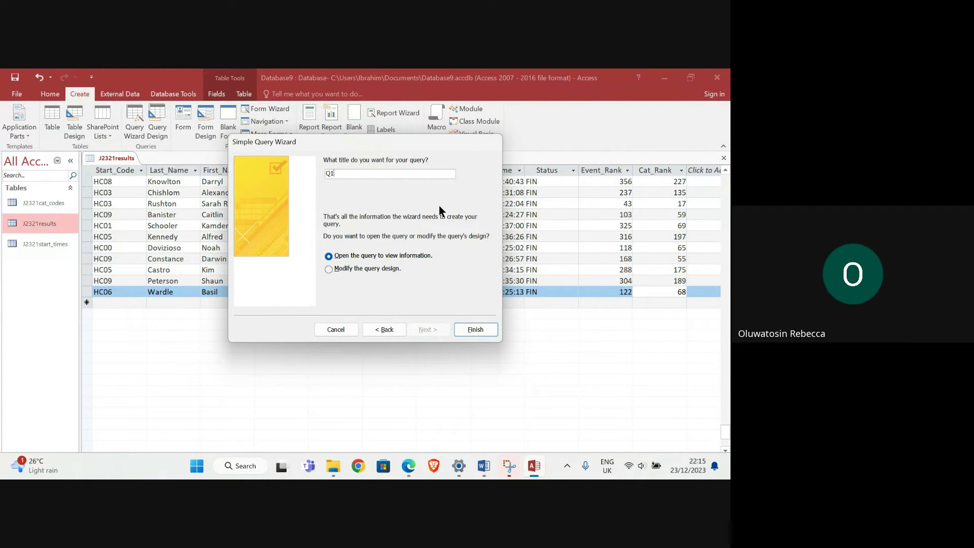
{"action": "left_click", "coordinate": [476, 329]}
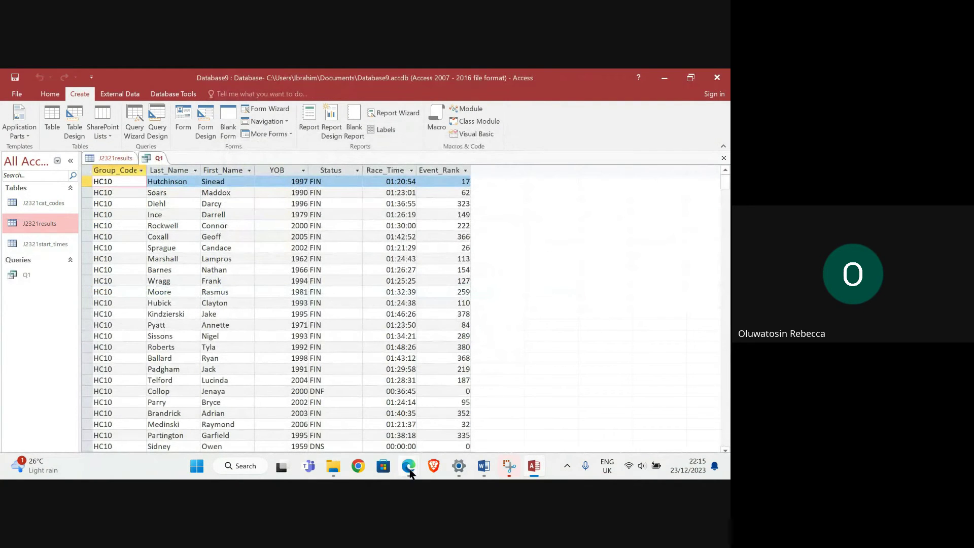
Step: Check question 20's selection conditions in Edge, then set Q1's Group_Code criterion to HC00 in Access, run the query and review the records
{"action": "mouse_move", "coordinate": [408, 466]}
{"action": "left_click", "coordinate": [297, 420]}
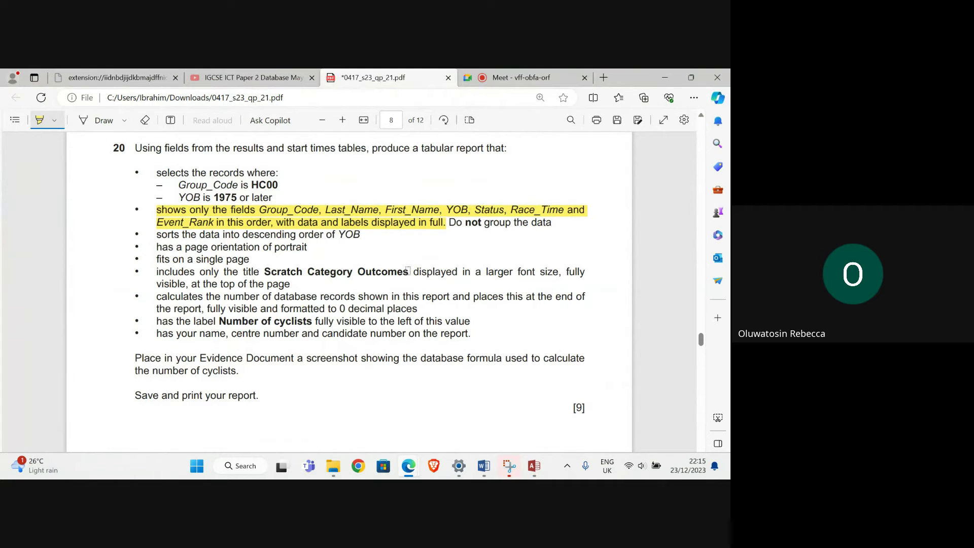
{"action": "mouse_move", "coordinate": [533, 465]}
{"action": "left_click", "coordinate": [538, 427]}
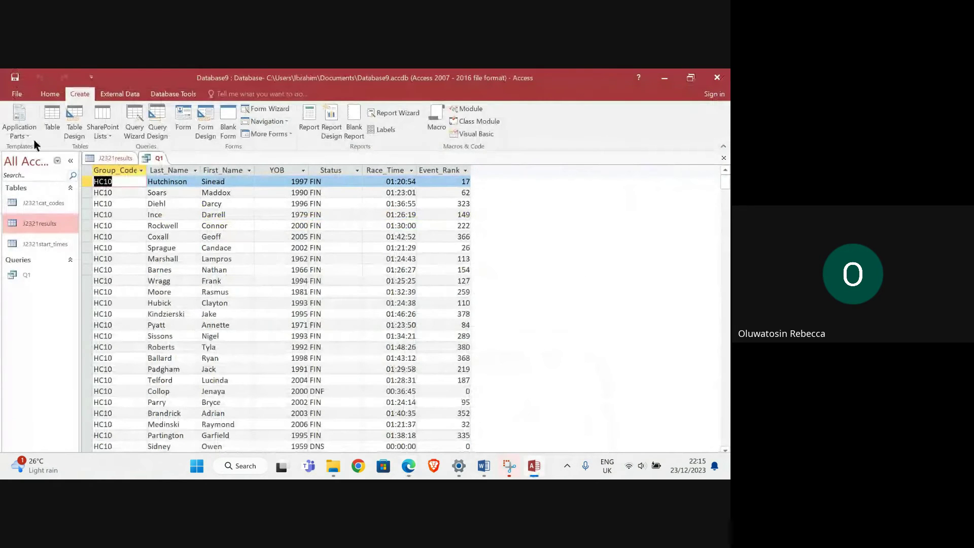
{"action": "left_click", "coordinate": [48, 95]}
{"action": "left_click", "coordinate": [13, 121]}
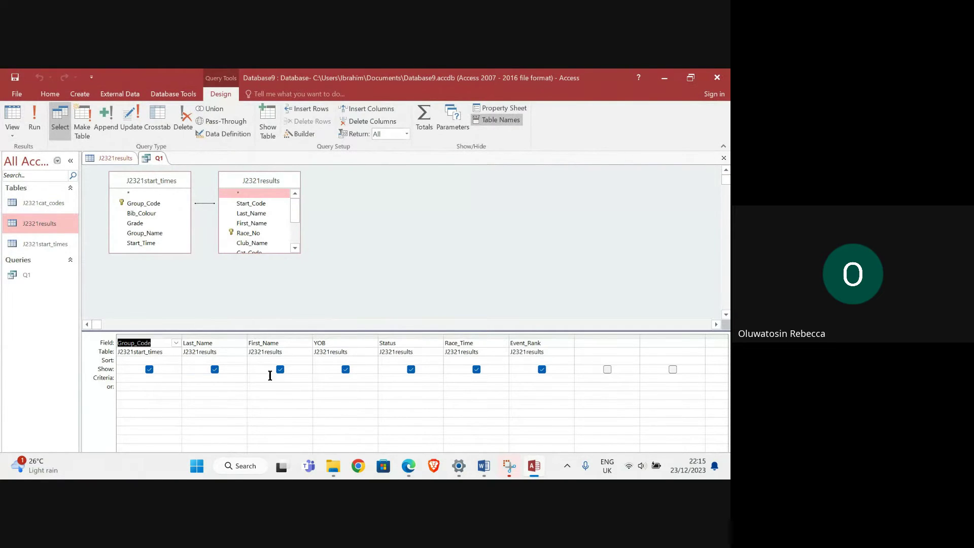
{"action": "left_click", "coordinate": [155, 378]}
{"action": "type", "text": "HC00"}
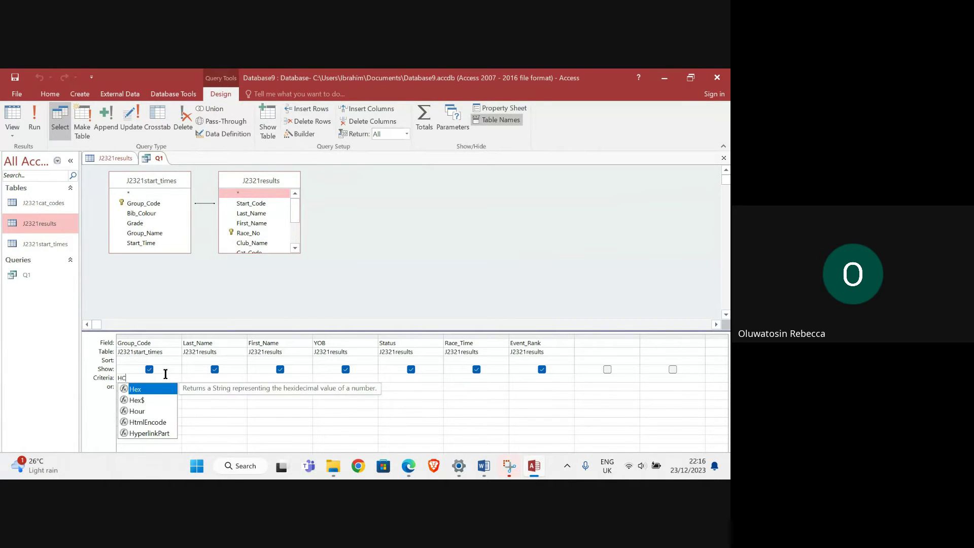
{"action": "left_click", "coordinate": [34, 126]}
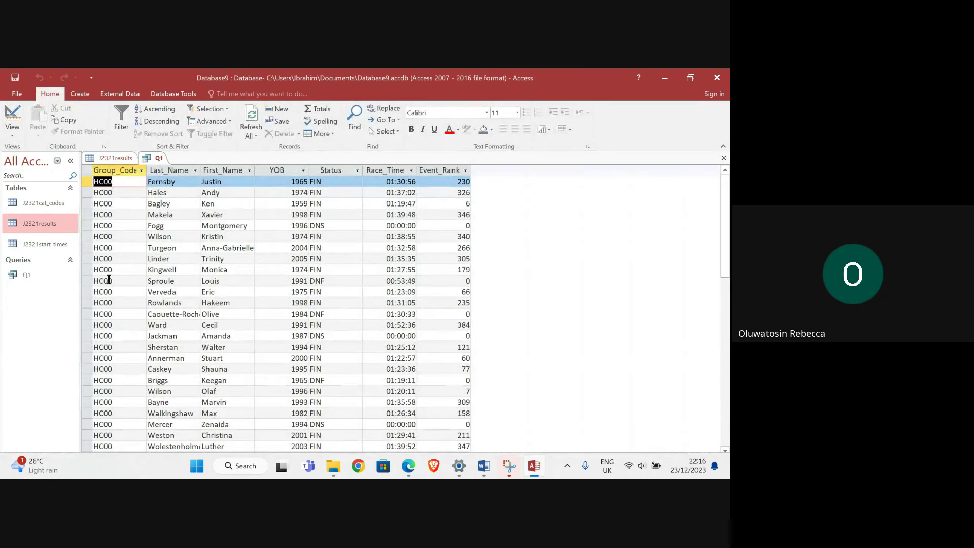
{"action": "scroll", "coordinate": [107, 350], "scroll_direction": "down", "scroll_amount": 6}
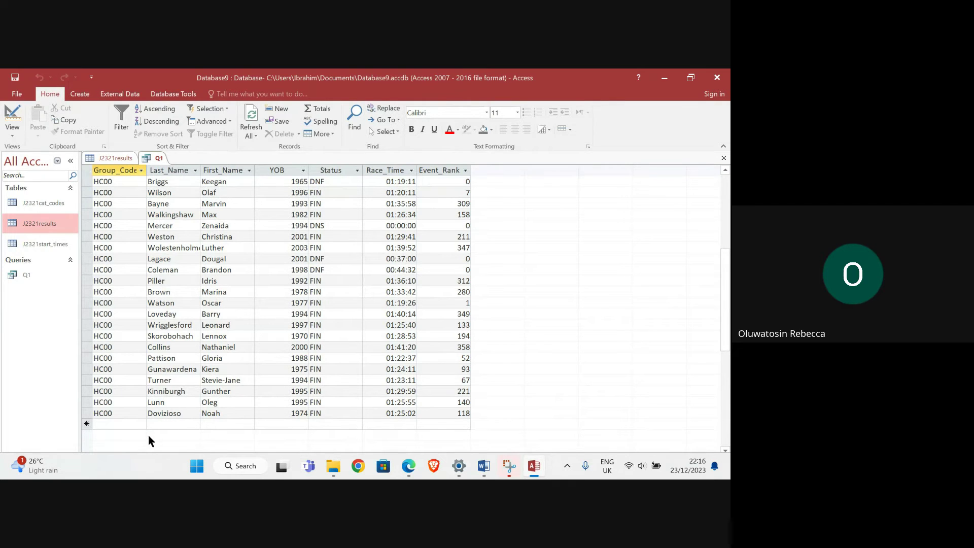
Step: Recheck the YOB condition in the exam paper, then set Q1's YOB criterion to >=1975, run the query and review the records
{"action": "mouse_move", "coordinate": [415, 466]}
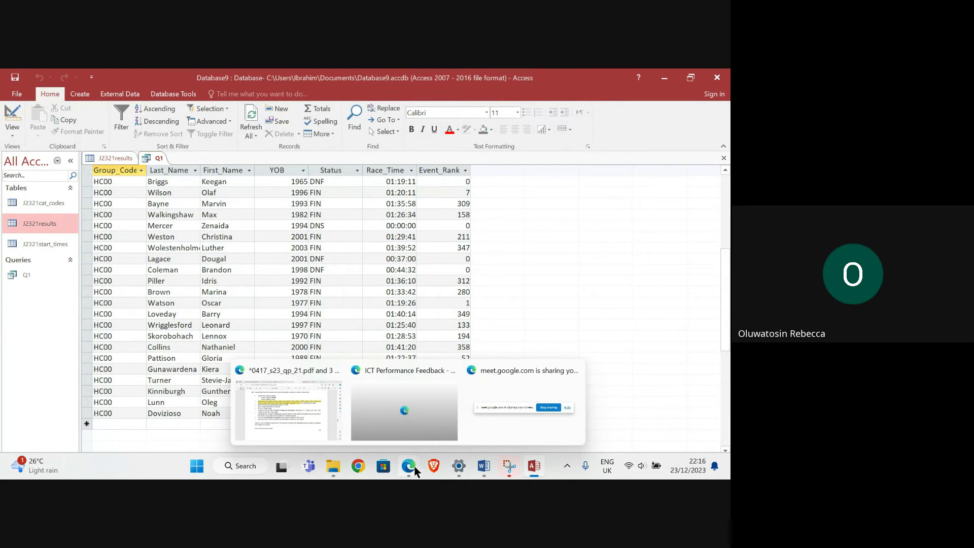
{"action": "mouse_move", "coordinate": [312, 418]}
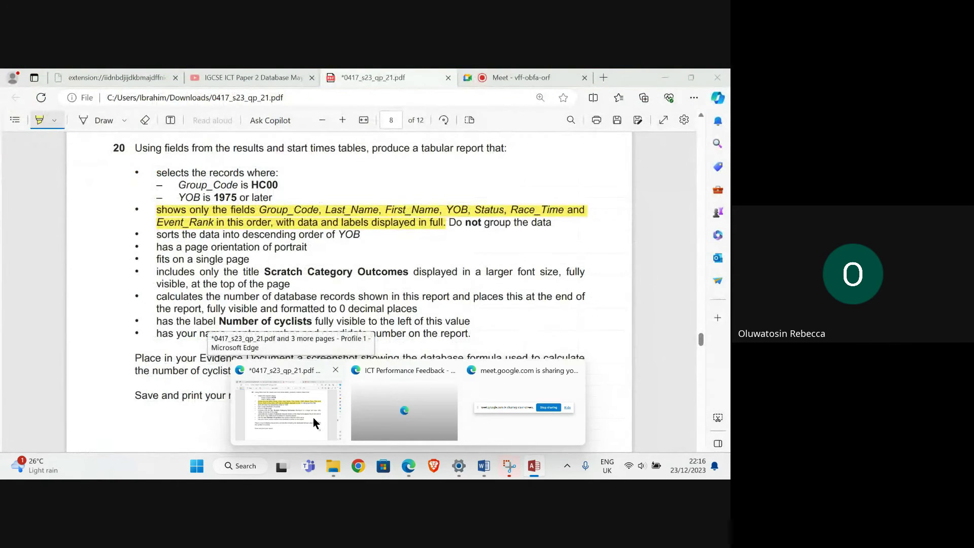
{"action": "left_click", "coordinate": [312, 418]}
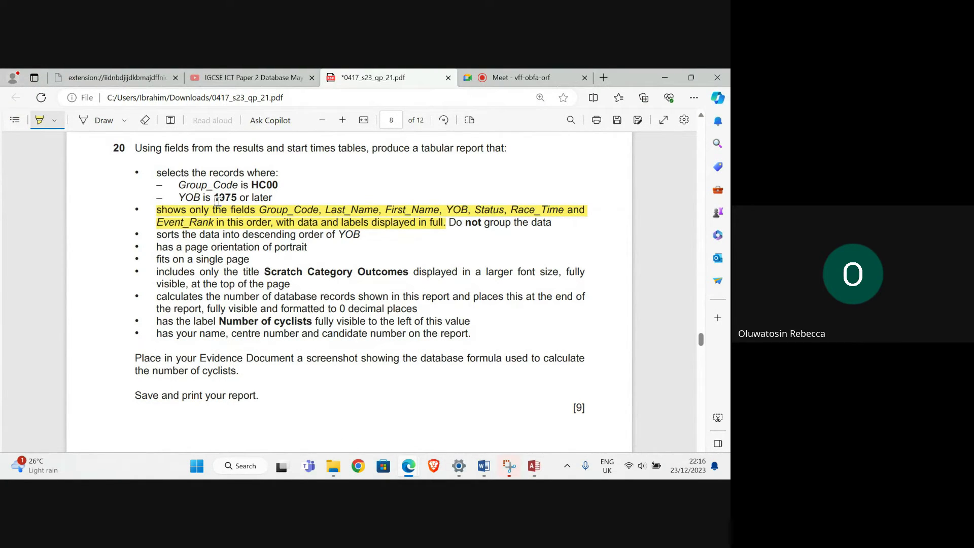
{"action": "left_click", "coordinate": [533, 465]}
{"action": "left_click", "coordinate": [12, 113]}
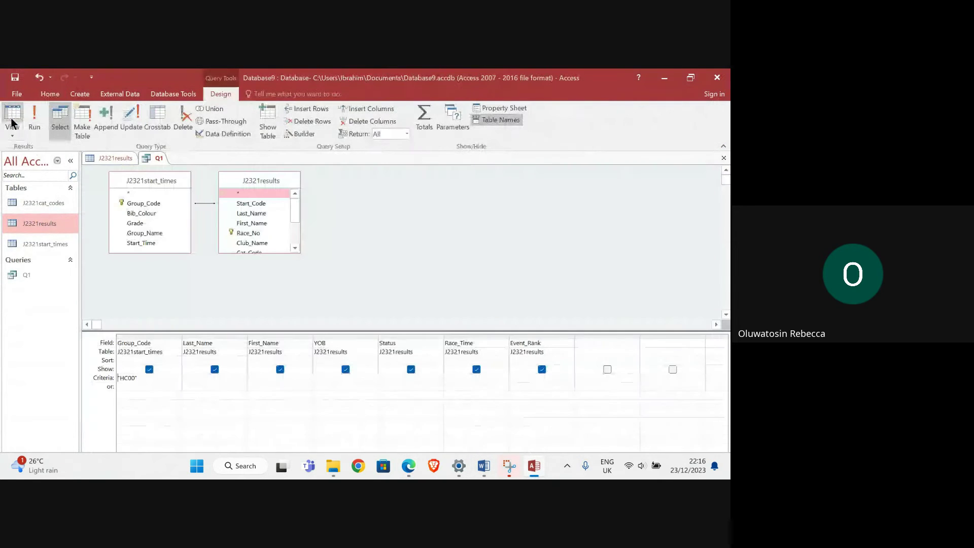
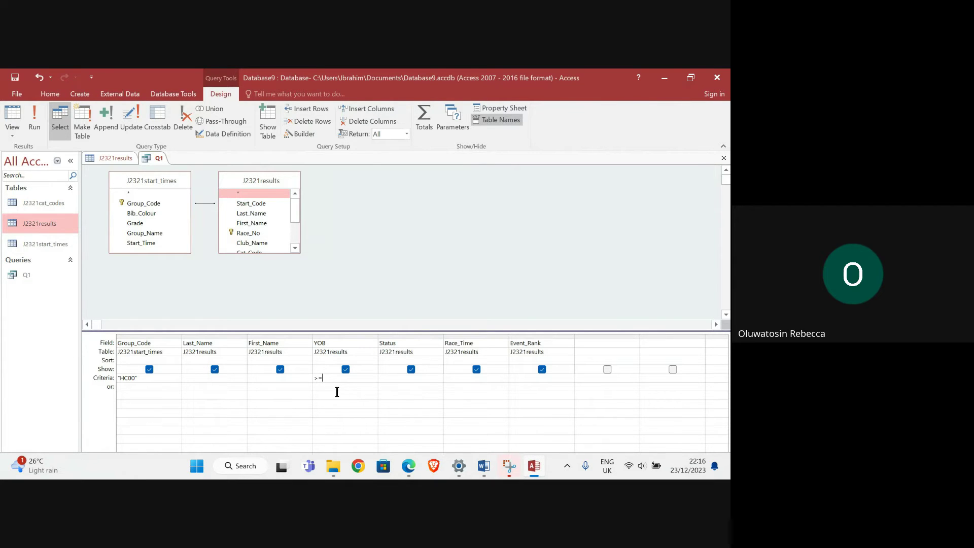
{"action": "left_click", "coordinate": [35, 124]}
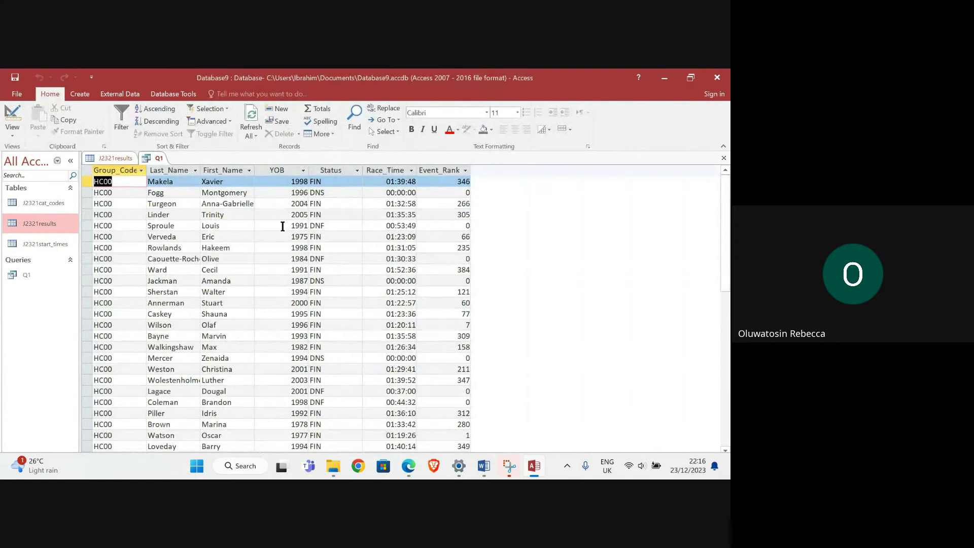
{"action": "scroll", "coordinate": [291, 239], "scroll_direction": "down", "scroll_amount": 5}
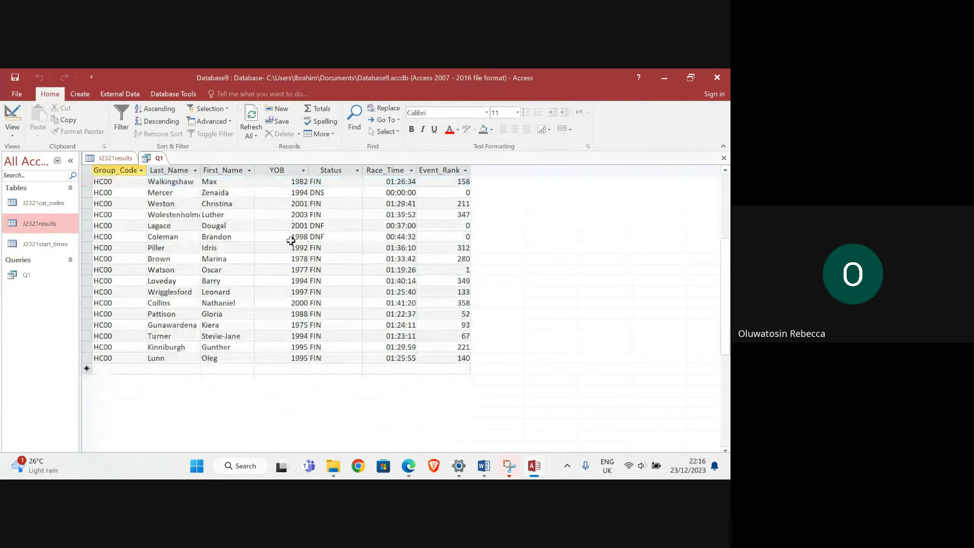
{"action": "scroll", "coordinate": [290, 239], "scroll_direction": "up", "scroll_amount": 5}
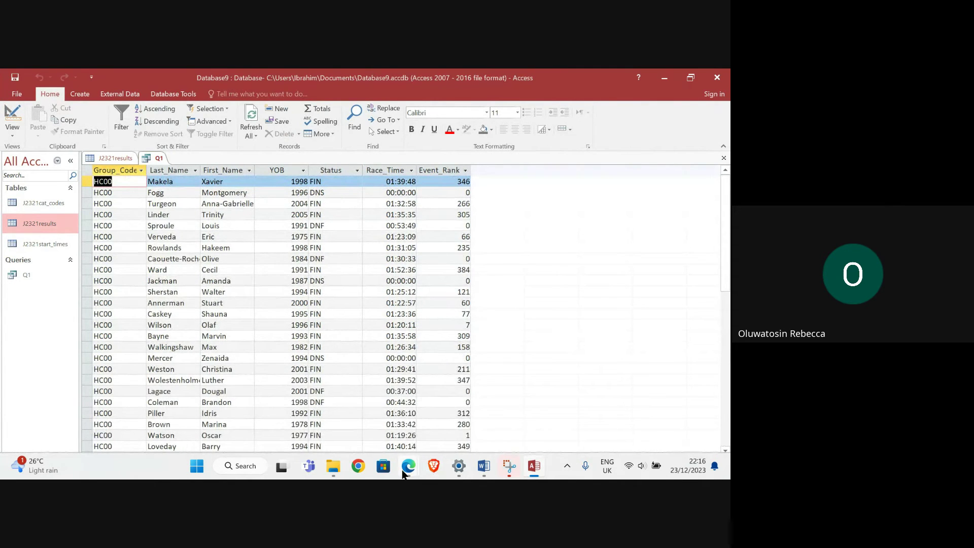
Step: Switch to the exam paper in Edge and highlight question 20's record selection conditions for Group_Code and YOB
{"action": "mouse_move", "coordinate": [410, 468]}
{"action": "left_click", "coordinate": [294, 412]}
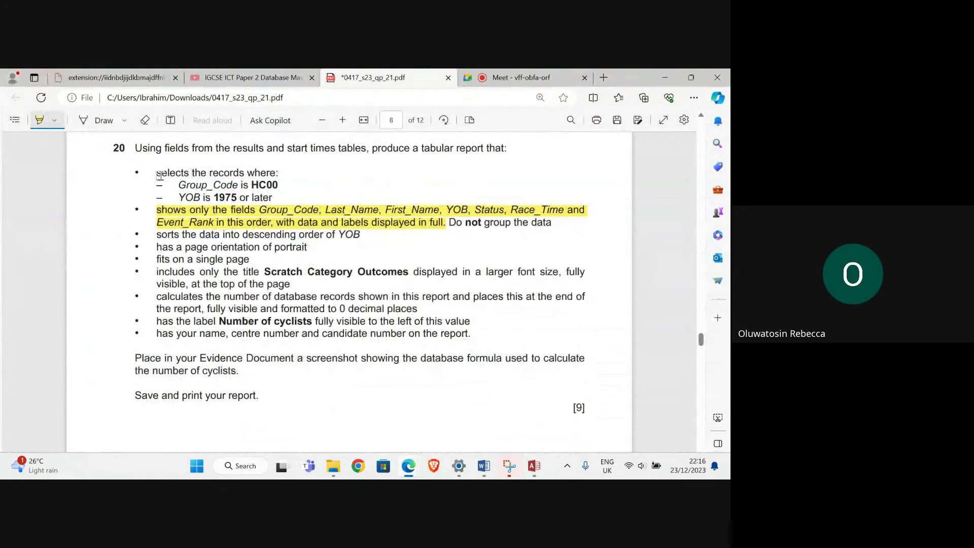
{"action": "left_click_drag", "start_coordinate": [154, 173], "coordinate": [276, 198]}
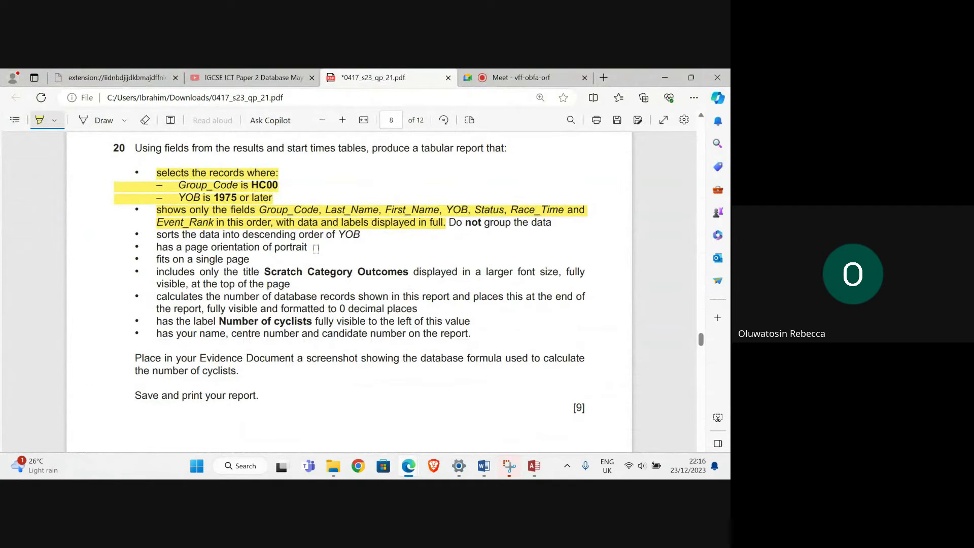
{"action": "mouse_move", "coordinate": [533, 465]}
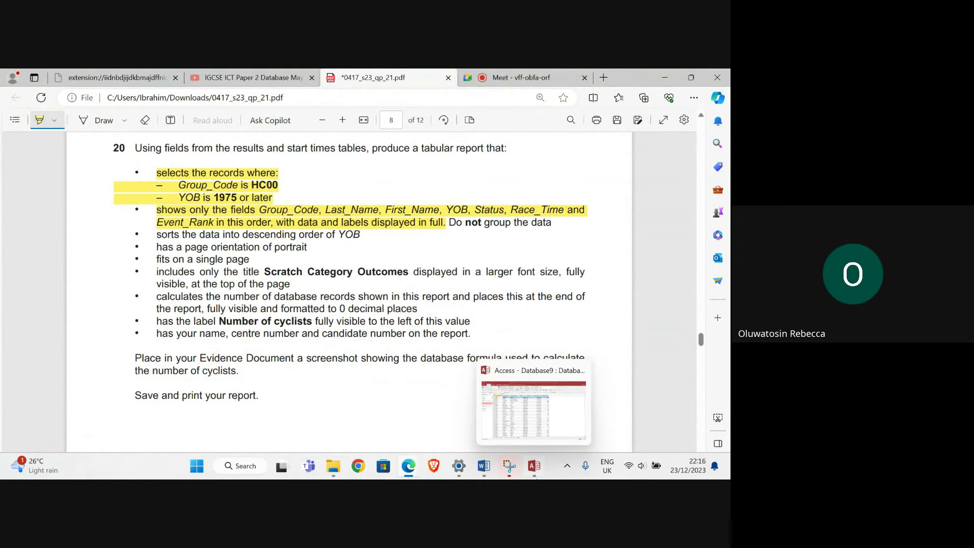
Step: Return to the database in Access and save query Q1
{"action": "left_click", "coordinate": [525, 434]}
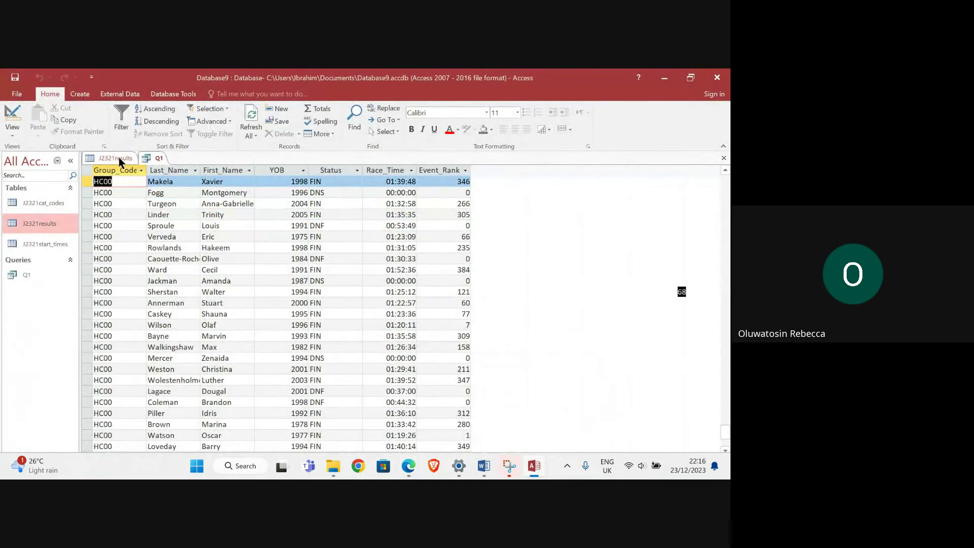
{"action": "left_click", "coordinate": [118, 157]}
{"action": "left_click", "coordinate": [159, 158]}
{"action": "right_click", "coordinate": [159, 157]}
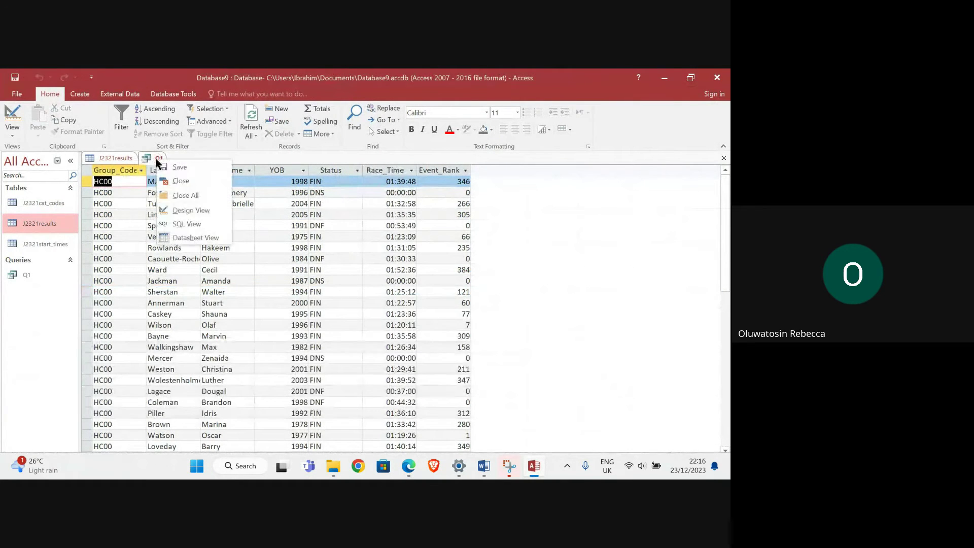
{"action": "left_click", "coordinate": [173, 166]}
Step: Start a report with the Report Wizard based on query Q1 and include all of its fields
{"action": "left_click", "coordinate": [80, 94]}
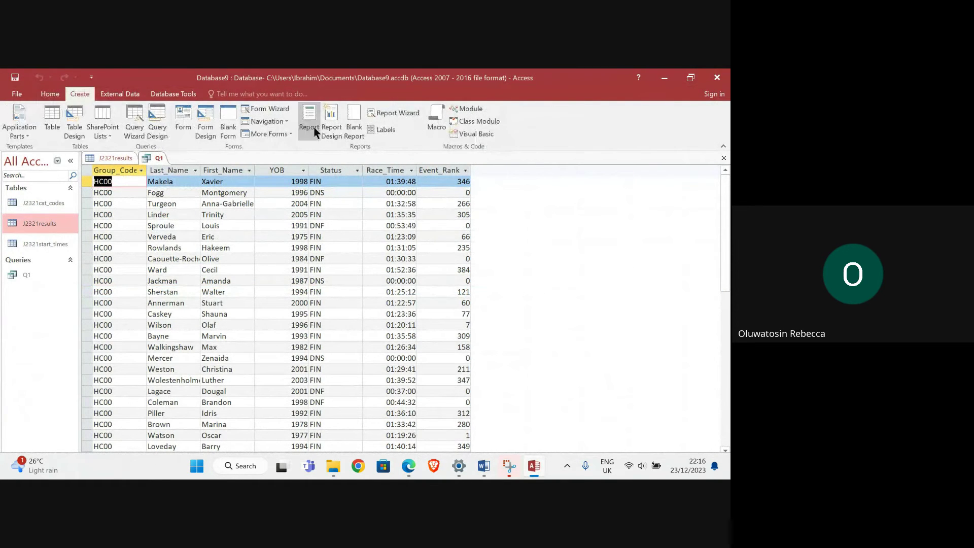
{"action": "left_click", "coordinate": [409, 115]}
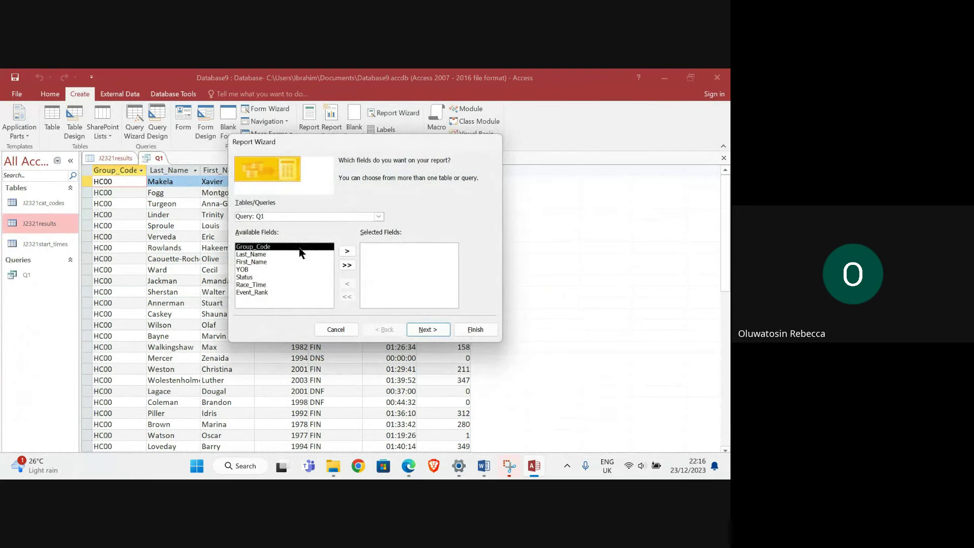
{"action": "left_click", "coordinate": [347, 264]}
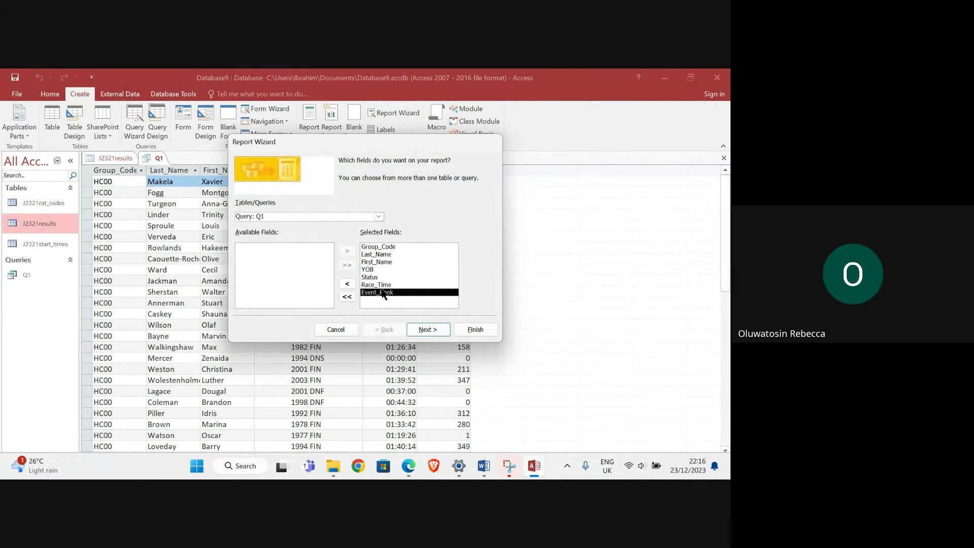
{"action": "left_click", "coordinate": [430, 331]}
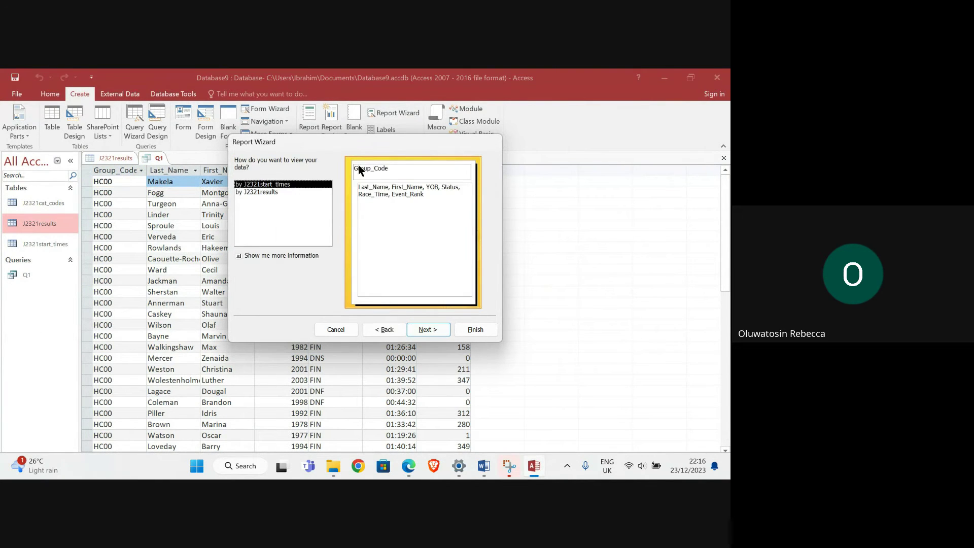
Step: Highlight question 20's no-grouping instruction in Edge, then in Access view the report data by J2321results without any grouping levels
{"action": "mouse_move", "coordinate": [415, 466]}
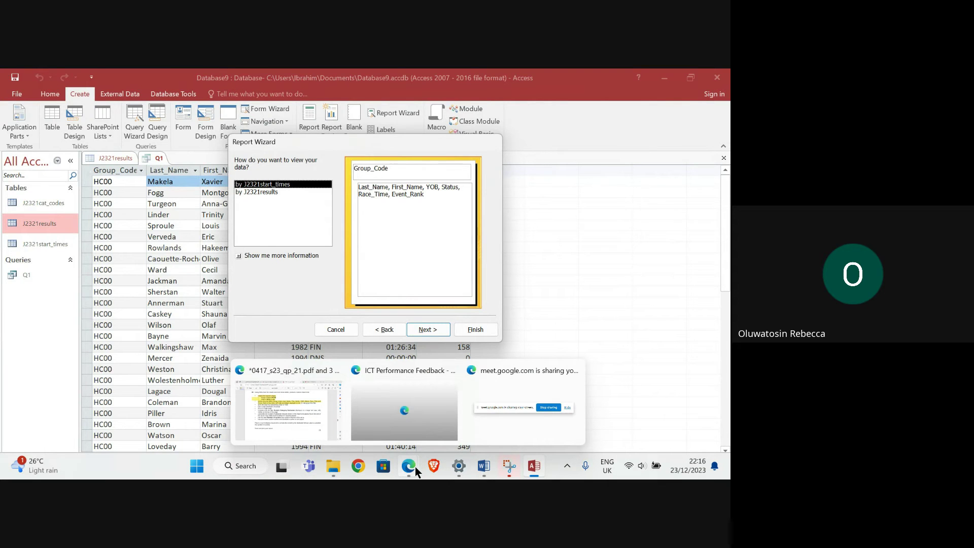
{"action": "left_click", "coordinate": [286, 426]}
{"action": "left_click_drag", "start_coordinate": [448, 223], "coordinate": [552, 224]}
{"action": "mouse_move", "coordinate": [533, 465]}
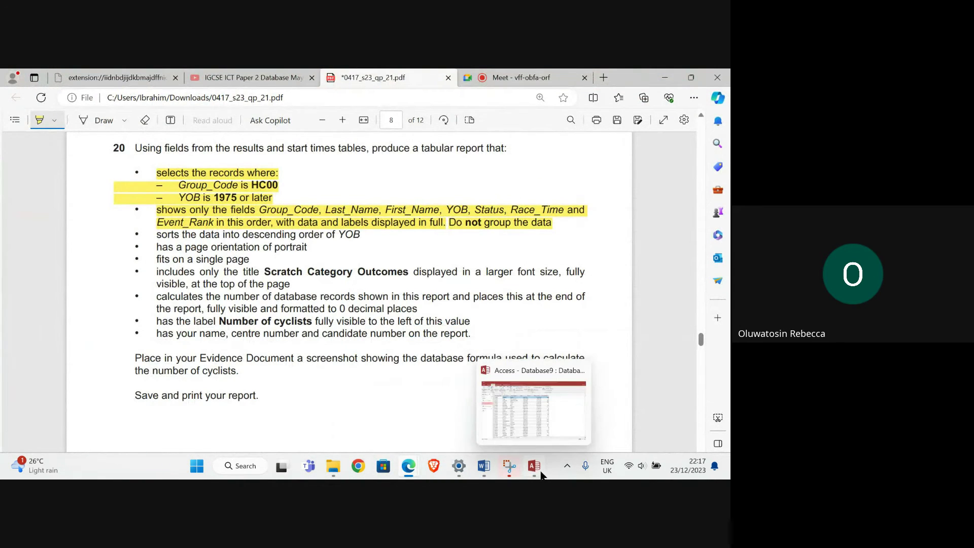
{"action": "left_click", "coordinate": [520, 416]}
{"action": "left_click", "coordinate": [257, 192]}
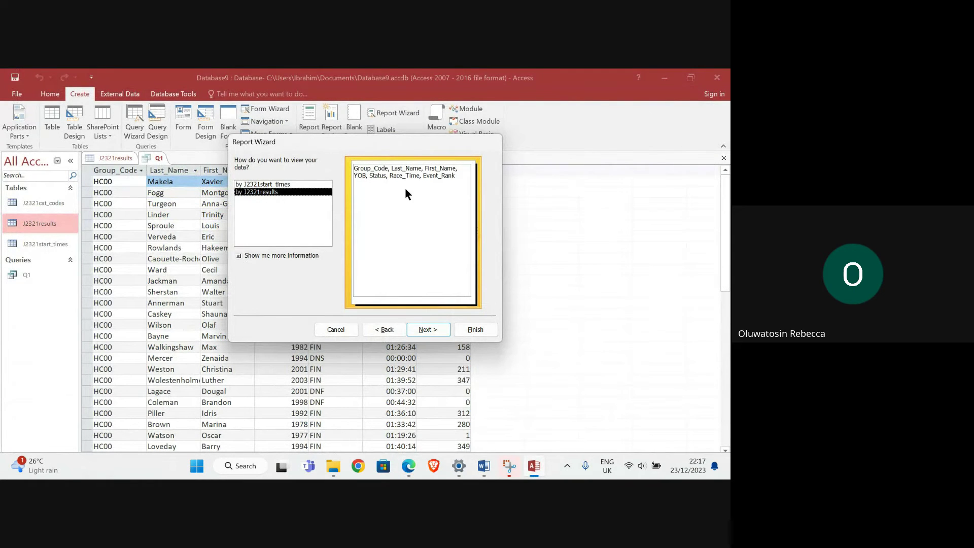
{"action": "left_click", "coordinate": [437, 333]}
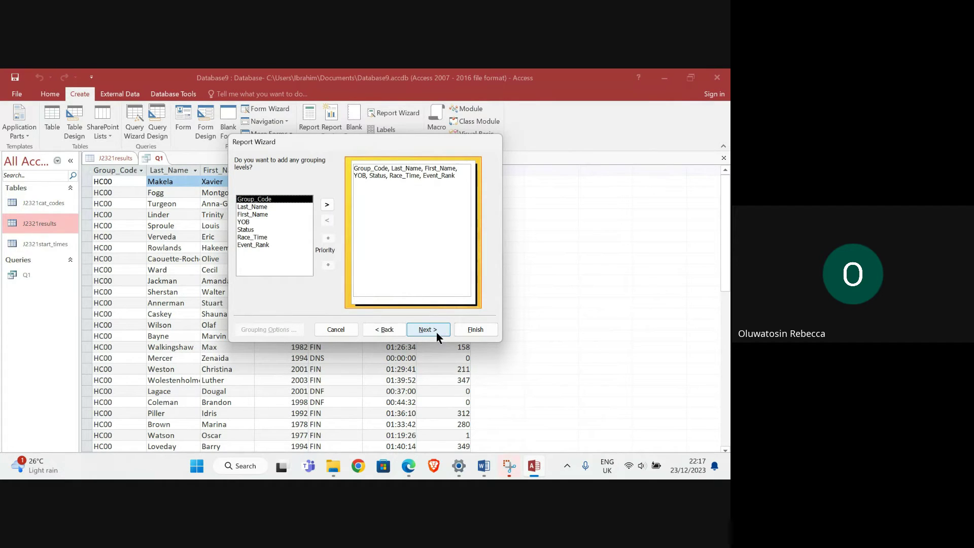
{"action": "left_click", "coordinate": [437, 333]}
Step: Highlight question 20's sort instruction in Edge, then set the Access report to sort by YOB in descending order
{"action": "mouse_move", "coordinate": [408, 466]}
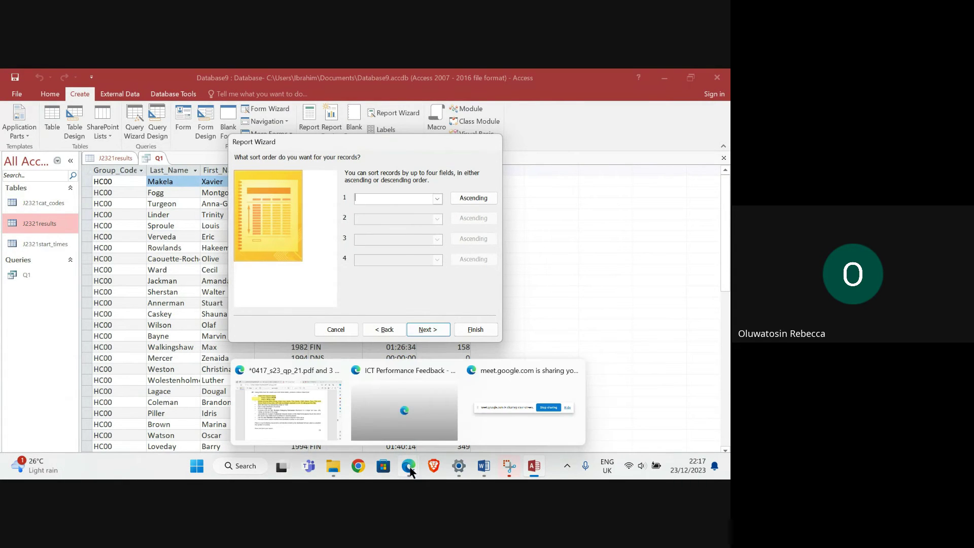
{"action": "left_click", "coordinate": [264, 401]}
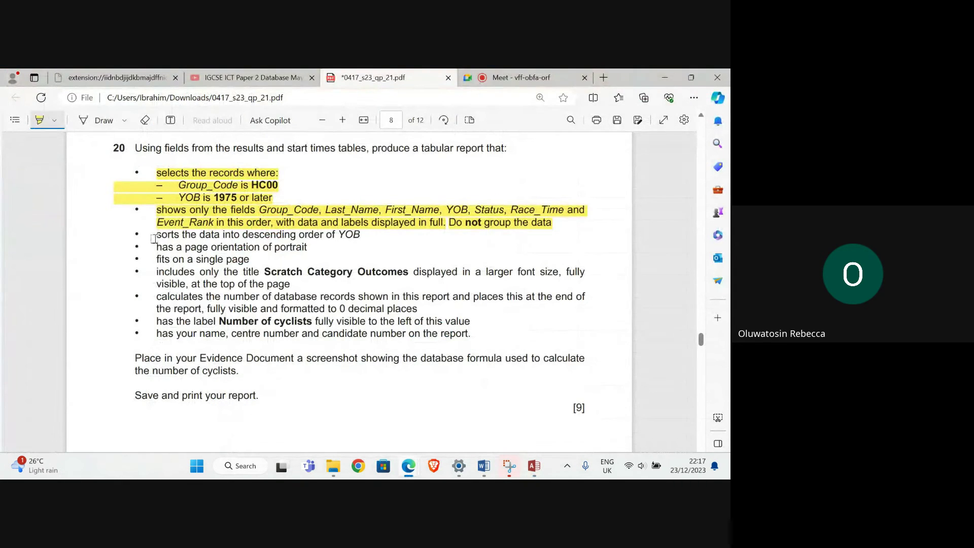
{"action": "left_click_drag", "start_coordinate": [156, 234], "coordinate": [369, 234]}
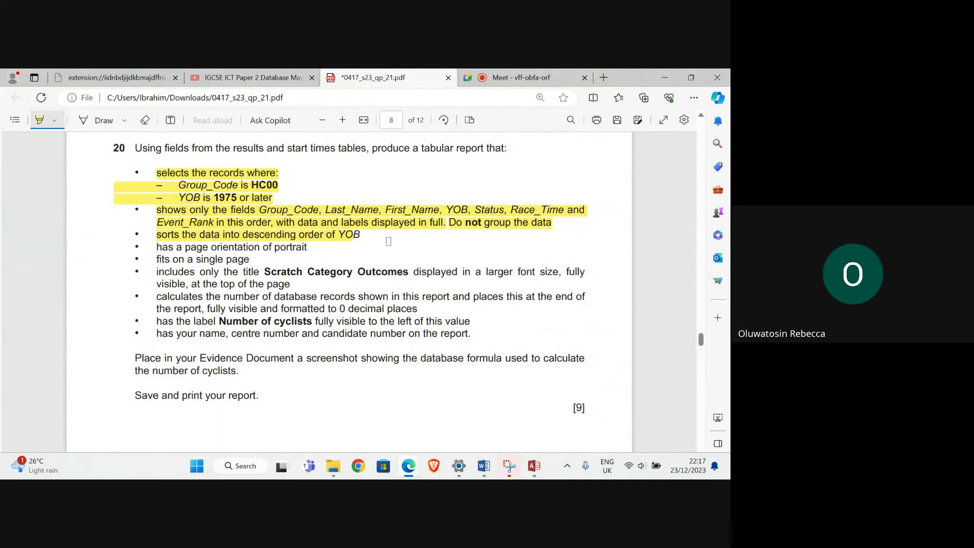
{"action": "mouse_move", "coordinate": [534, 466]}
{"action": "left_click", "coordinate": [534, 416]}
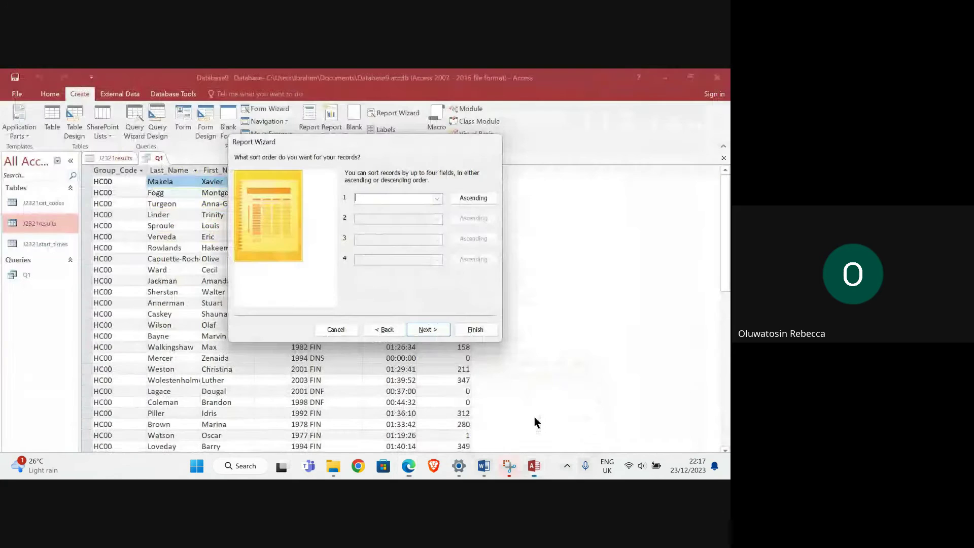
{"action": "left_click", "coordinate": [437, 198]}
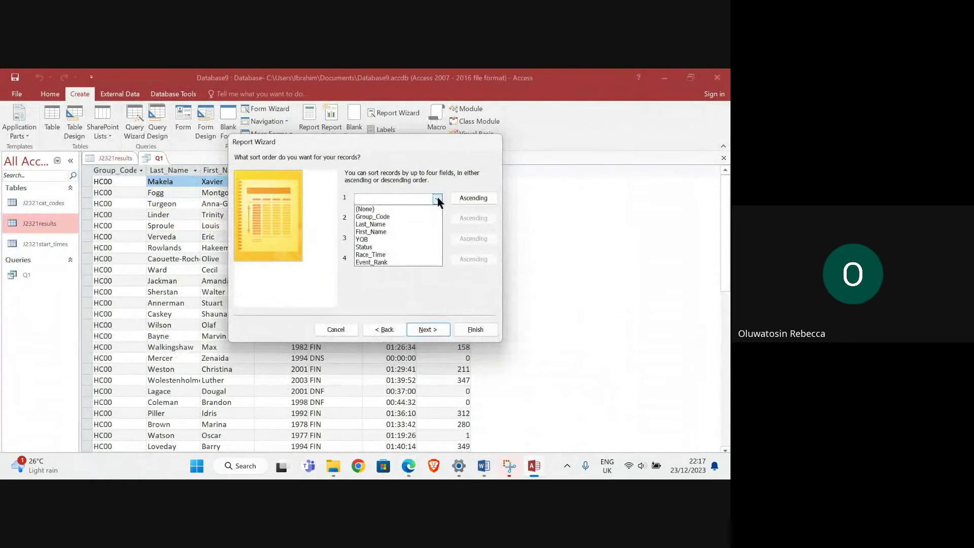
{"action": "left_click", "coordinate": [385, 234]}
{"action": "left_click", "coordinate": [473, 198]}
{"action": "left_click", "coordinate": [421, 329]}
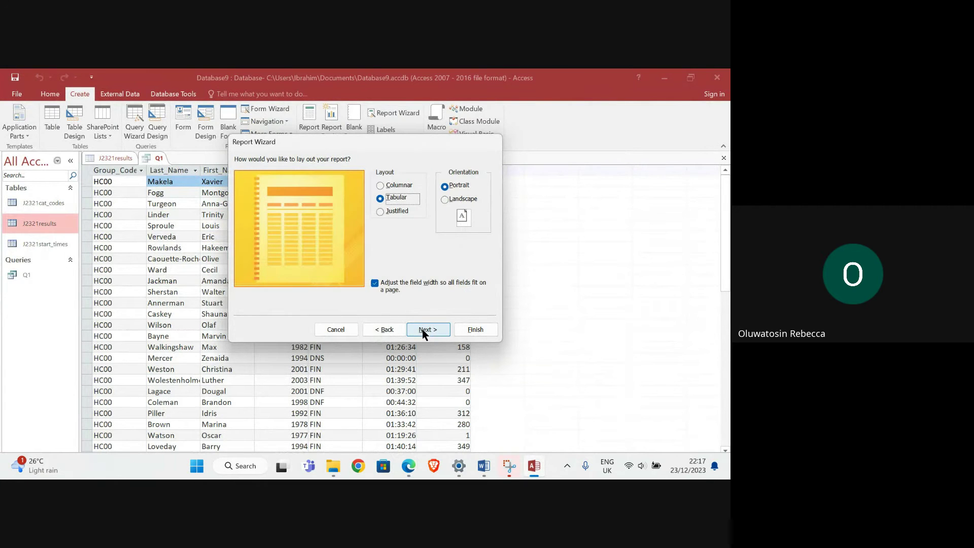
Step: Highlight the page orientation instruction in Edge, then accept the Tabular layout and Portrait orientation for the Access report
{"action": "mouse_move", "coordinate": [408, 465]}
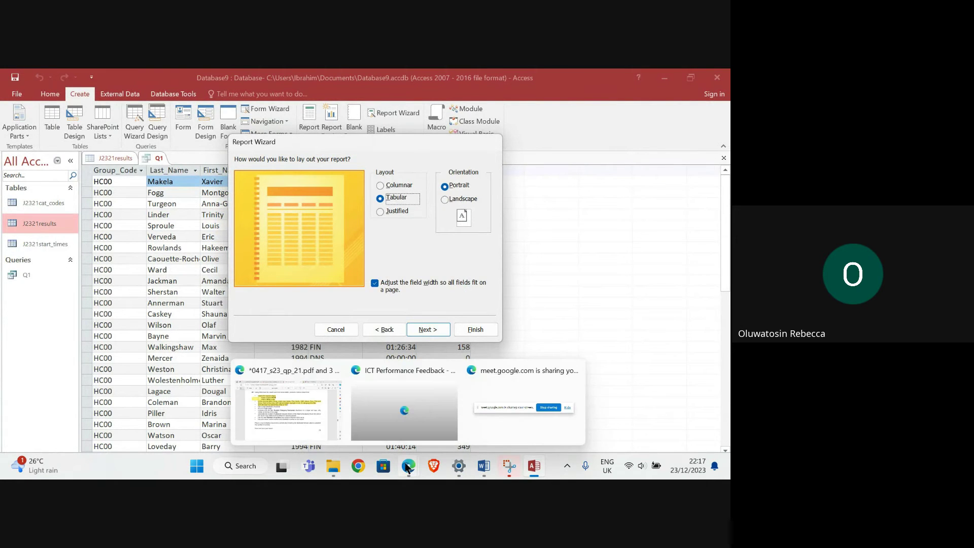
{"action": "left_click", "coordinate": [294, 421]}
{"action": "left_click_drag", "start_coordinate": [152, 248], "coordinate": [310, 247]}
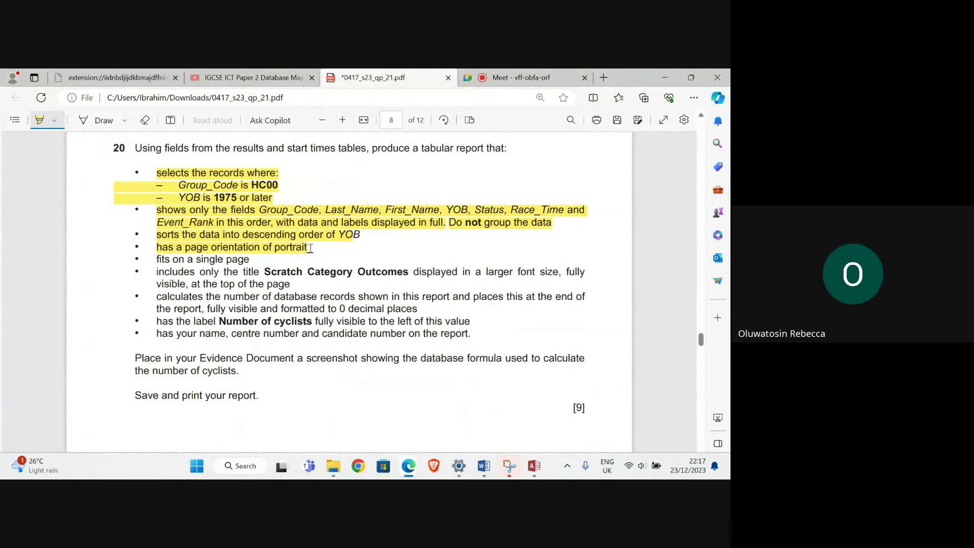
{"action": "left_click", "coordinate": [534, 465]}
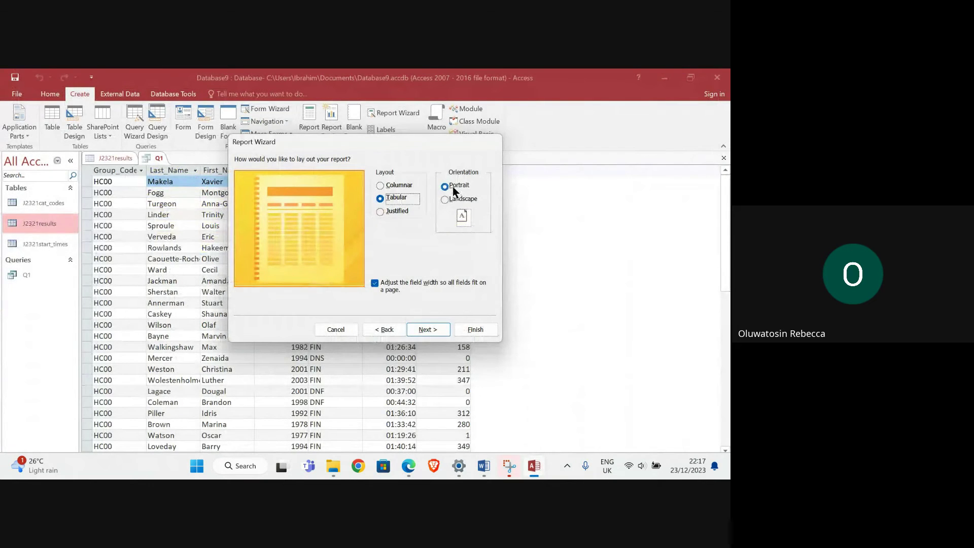
{"action": "left_click", "coordinate": [439, 330]}
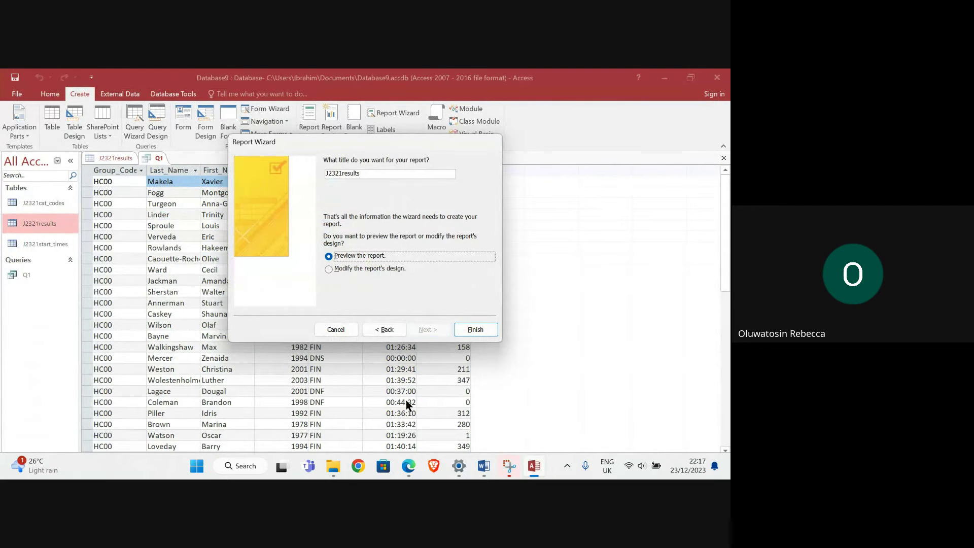
Step: Check question 20's report title in Edge, then title the Access report Scratch Category Outcomes and finish the wizard to preview it
{"action": "mouse_move", "coordinate": [415, 472]}
{"action": "left_click", "coordinate": [293, 421]}
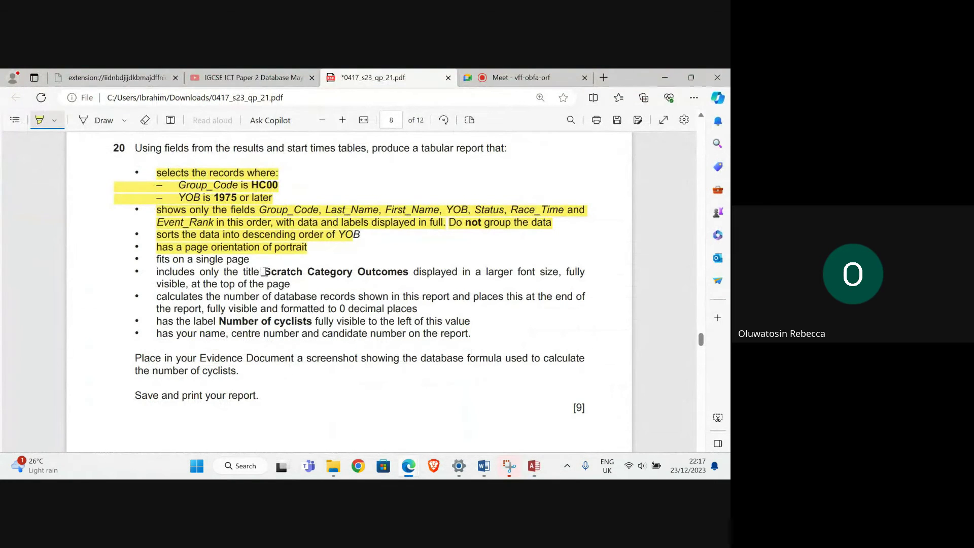
{"action": "left_click", "coordinate": [37, 120]}
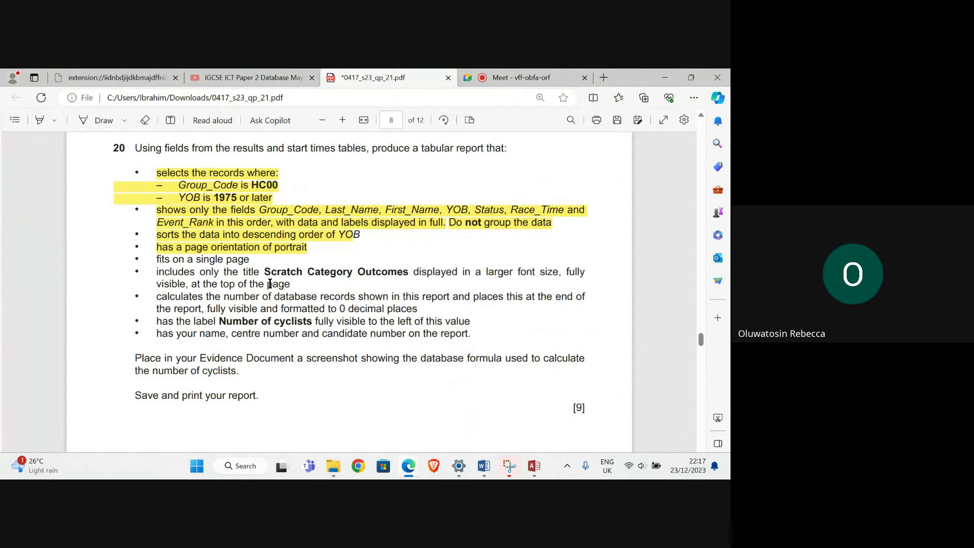
{"action": "left_click", "coordinate": [37, 121]}
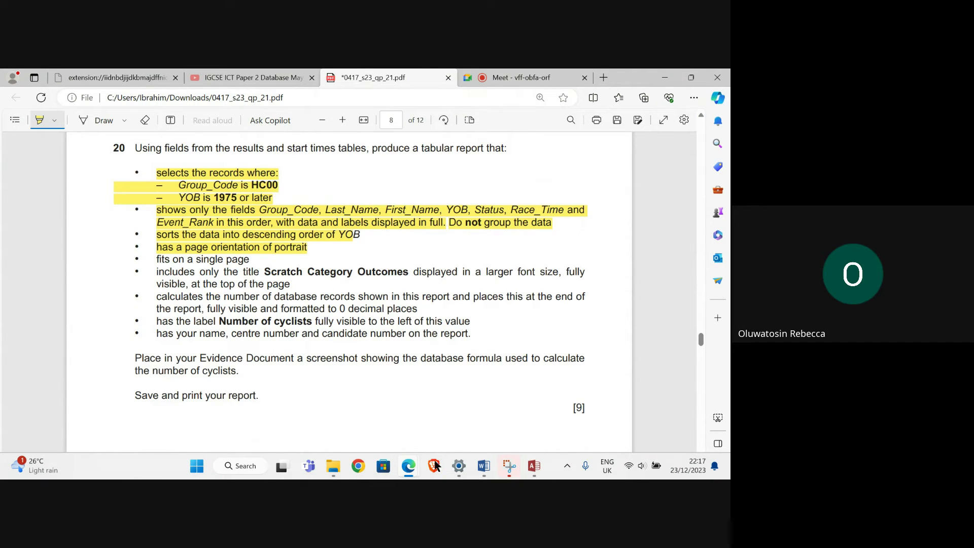
{"action": "left_click", "coordinate": [533, 466]}
{"action": "double_click", "coordinate": [376, 175]}
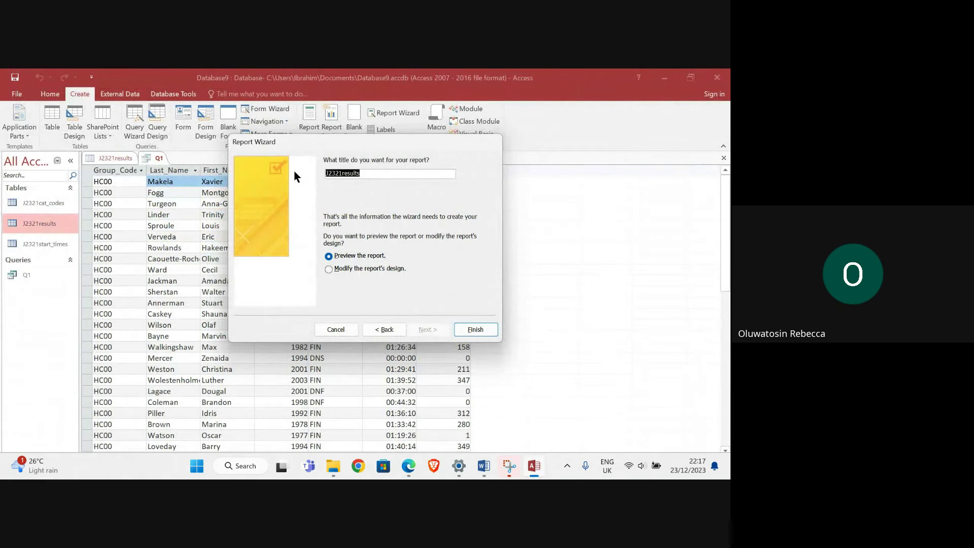
{"action": "type", "text": "Sc"}
{"action": "type", "text": "ratch Categorie"}
{"action": "type", "text": "y Ou"}
{"action": "type", "text": "tcomes"}
{"action": "left_click", "coordinate": [475, 330]}
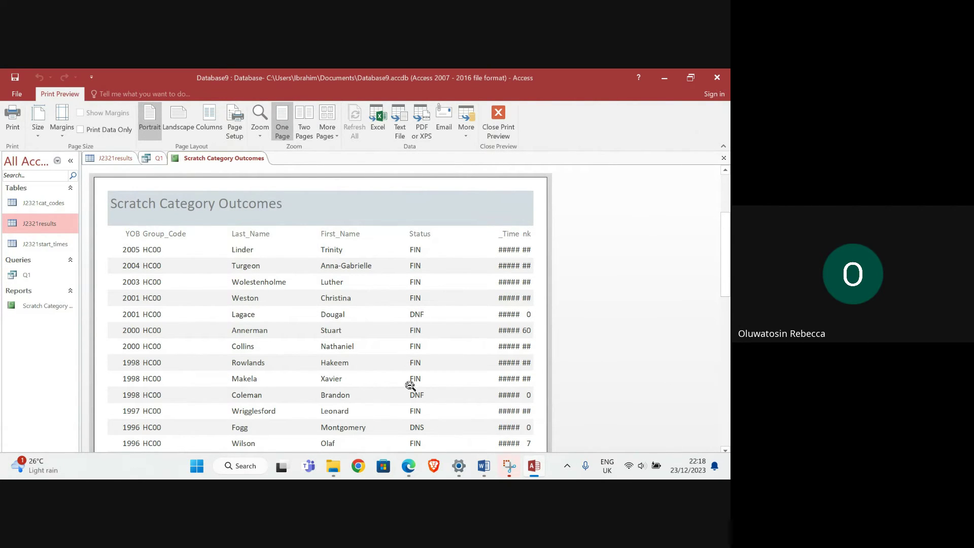
Step: Close the report's print preview and open the choice of report views
{"action": "mouse_move", "coordinate": [410, 471]}
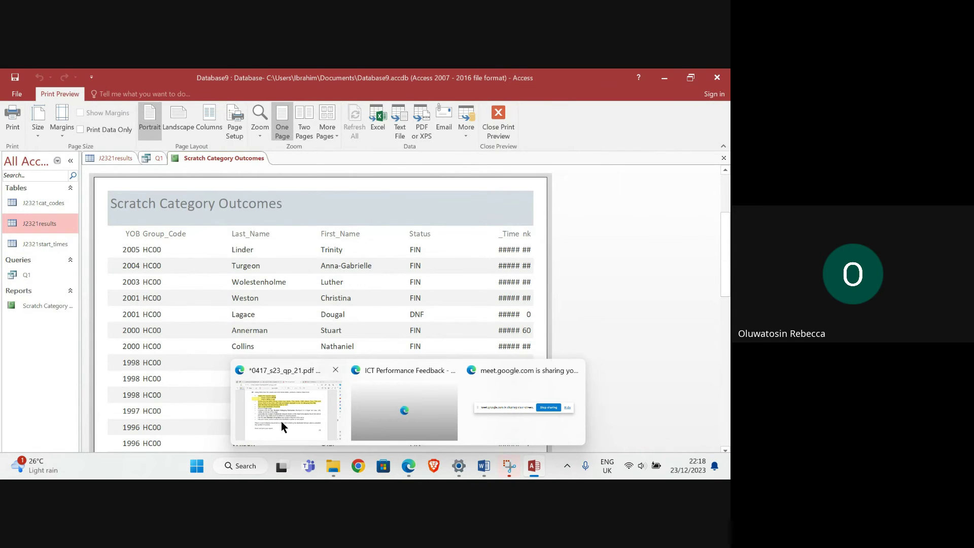
{"action": "mouse_move", "coordinate": [281, 421]}
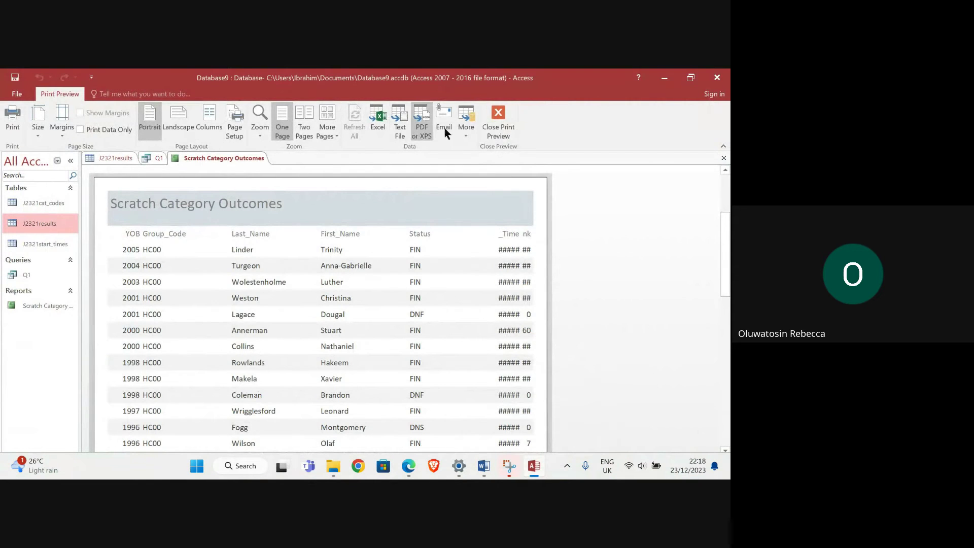
{"action": "left_click", "coordinate": [498, 122]}
{"action": "left_click", "coordinate": [9, 132]}
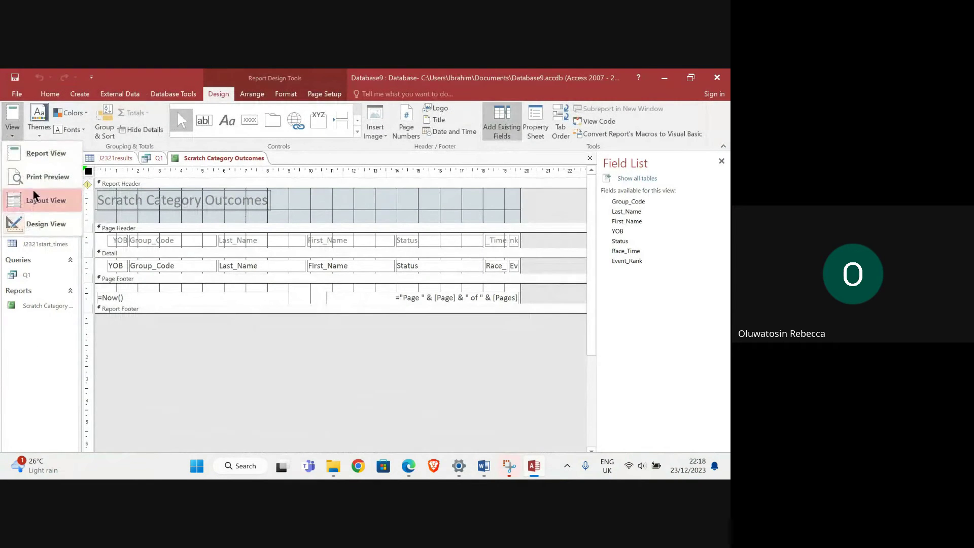
Step: Switch the Scratch Category Outcomes report to Layout View and move the YOB heading and data from the front to beyond the Status column
{"action": "left_click", "coordinate": [46, 200]}
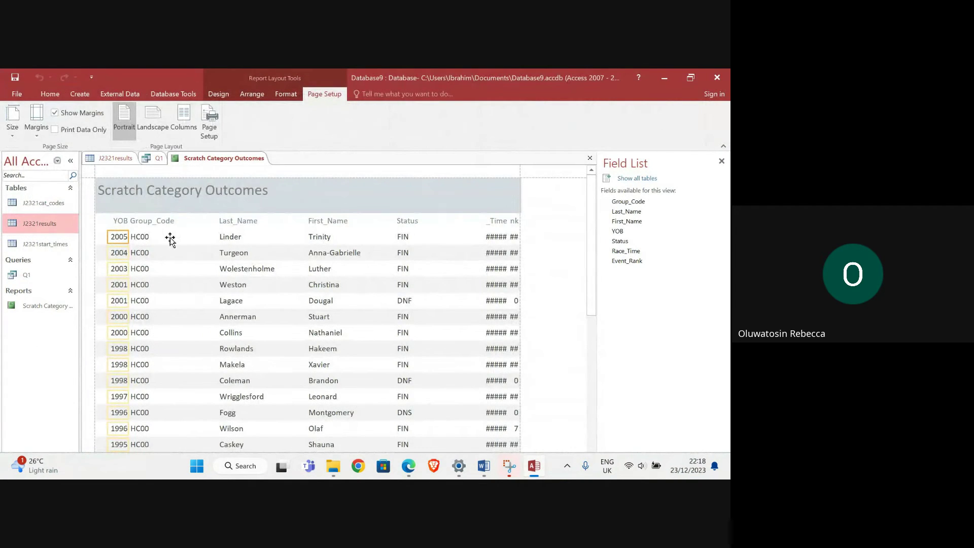
{"action": "left_click", "coordinate": [116, 222]}
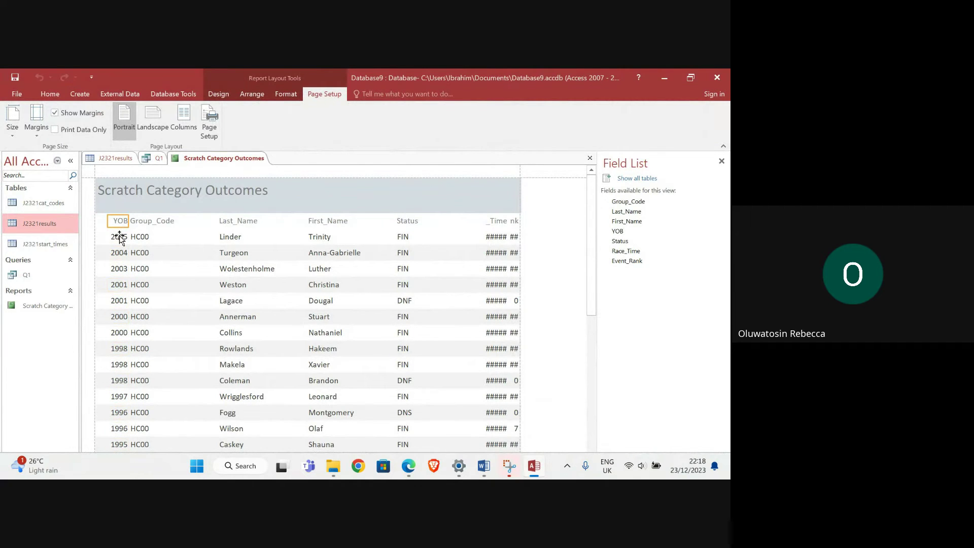
{"action": "left_click", "coordinate": [116, 235], "text": "shift"}
{"action": "mouse_move", "coordinate": [119, 236]}
{"action": "left_mouse_down"}
{"action": "mouse_move", "coordinate": [152, 223]}
{"action": "mouse_move", "coordinate": [390, 223]}
{"action": "left_mouse_up"}
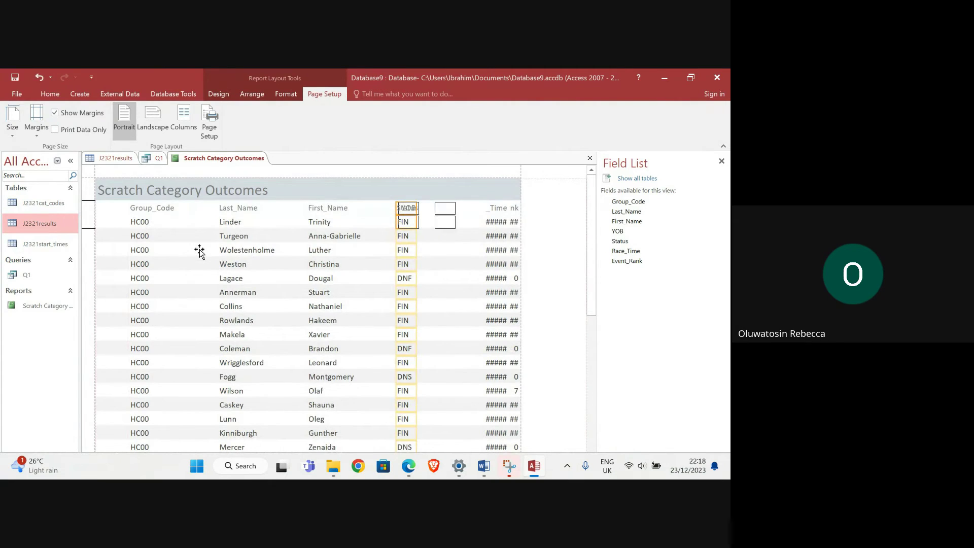
Step: Move the Group_Code heading and data to the report's left edge and narrow the column to fit its contents
{"action": "left_click", "coordinate": [146, 212]}
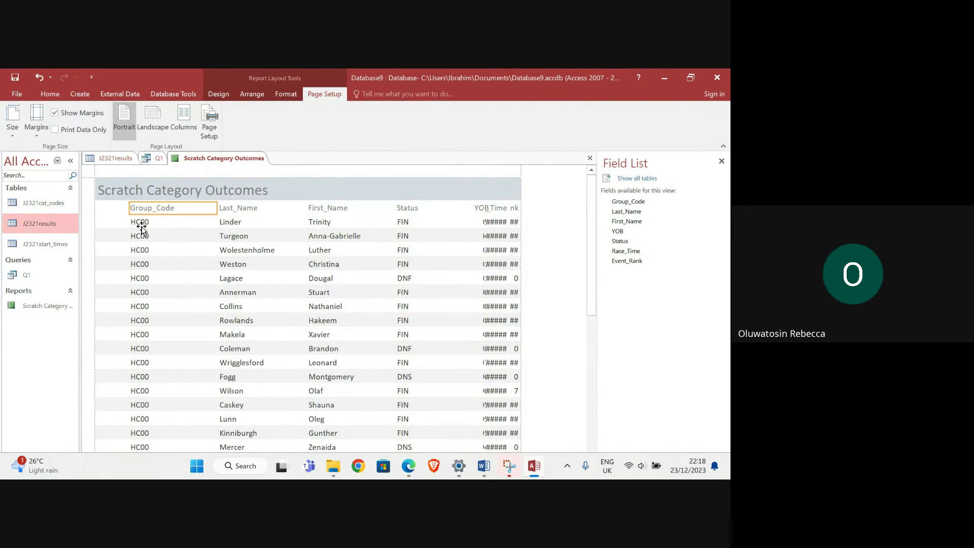
{"action": "left_click", "coordinate": [138, 223], "text": "shift"}
{"action": "key", "text": "Left"}
{"action": "key", "text": "Left"}
{"action": "key", "text": "Left"}
{"action": "key", "text": "Left"}
{"action": "key", "text": "Left"}
{"action": "key", "text": "Left"}
{"action": "key", "text": "Left"}
{"action": "key", "text": "Left"}
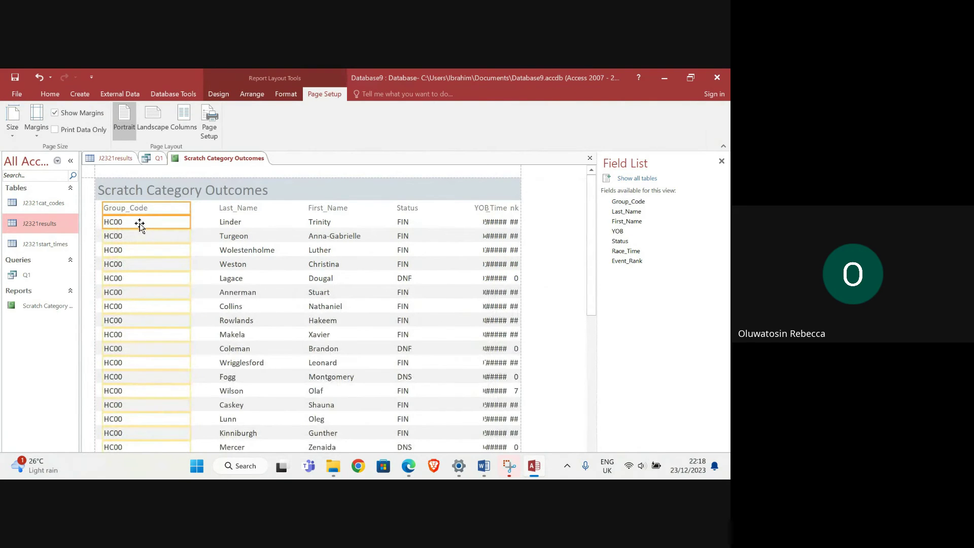
{"action": "key", "text": "Left"}
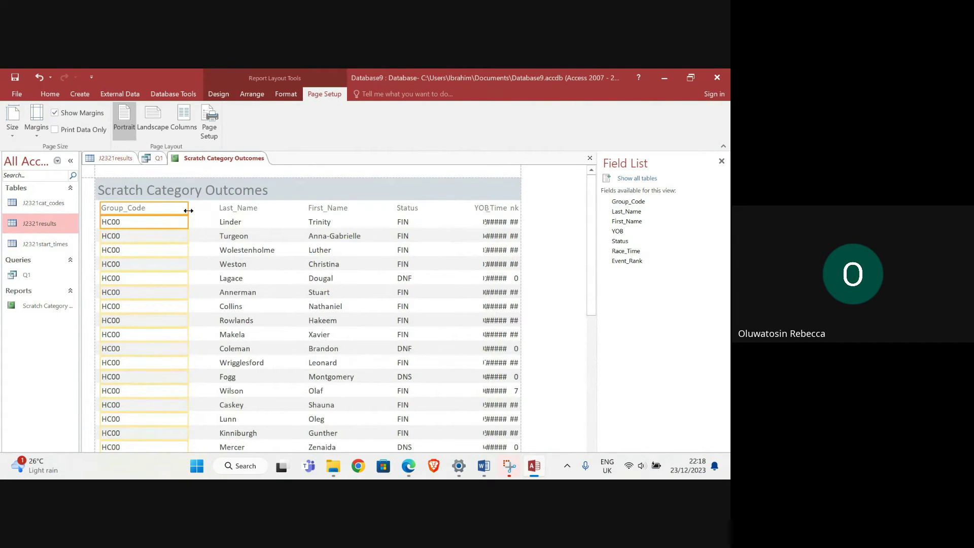
{"action": "left_click_drag", "start_coordinate": [187, 209], "coordinate": [157, 209]}
Step: Move the Last_Name heading and data next to Group_Code and narrow the column while keeping the longest surname visible
{"action": "left_click", "coordinate": [231, 209]}
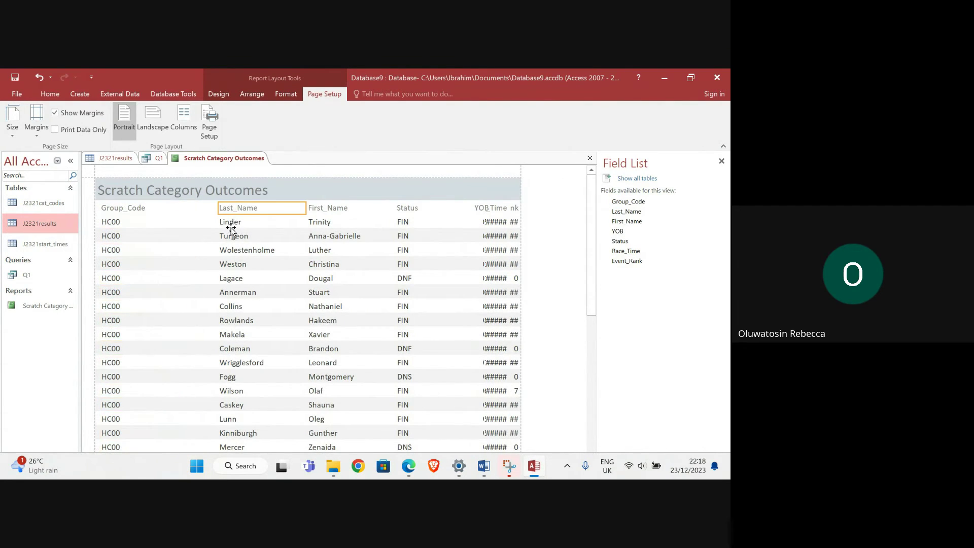
{"action": "left_click", "coordinate": [229, 223], "text": "shift"}
{"action": "key", "text": "Left"}
{"action": "key", "text": "Left"}
{"action": "key", "text": "Left"}
{"action": "key", "text": "Left"}
{"action": "key", "text": "Left"}
{"action": "key", "text": "Left"}
{"action": "key", "text": "Left"}
{"action": "key", "text": "Left"}
{"action": "key", "text": "Left"}
{"action": "key", "text": "Left"}
{"action": "key", "text": "Left"}
{"action": "key", "text": "Left"}
{"action": "key", "text": "Left"}
{"action": "key", "text": "Left"}
{"action": "key", "text": "Left"}
{"action": "key", "text": "Left"}
{"action": "key", "text": "Left"}
{"action": "key", "text": "Left"}
{"action": "key", "text": "Left"}
{"action": "key", "text": "Left"}
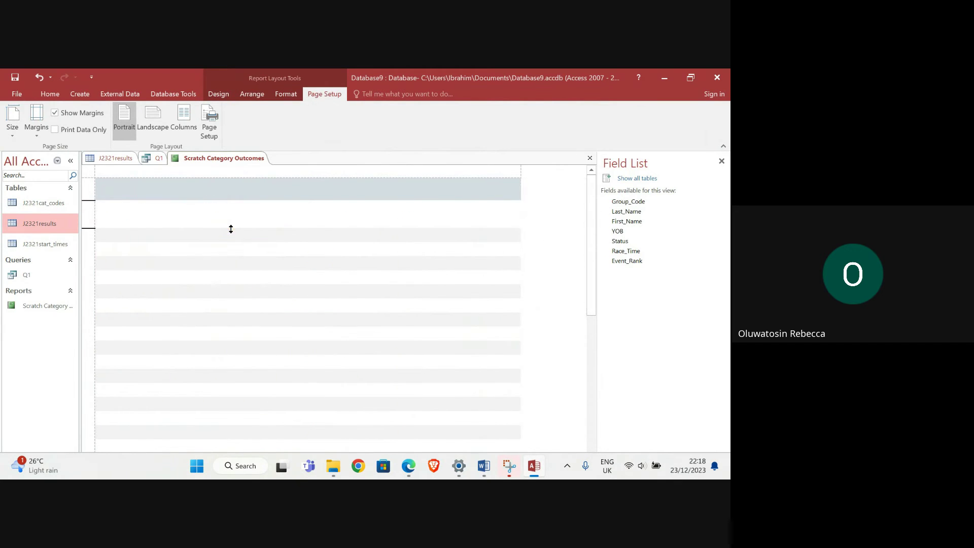
{"action": "key", "text": "Left"}
{"action": "key", "text": "Left"}
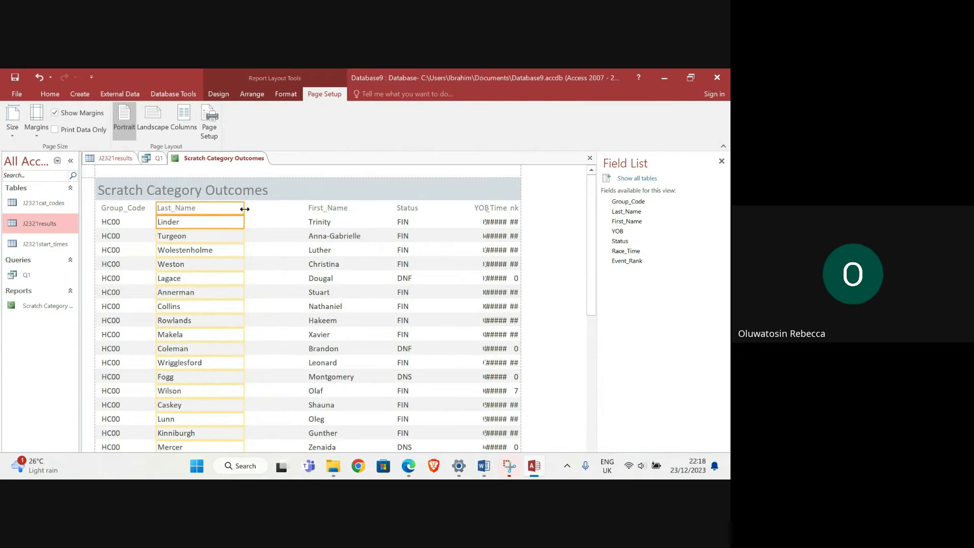
{"action": "left_click_drag", "start_coordinate": [244, 209], "coordinate": [226, 209]}
Step: Move the First_Name heading and data next to Last_Name and narrow the column to fit the names
{"action": "left_click", "coordinate": [326, 215]}
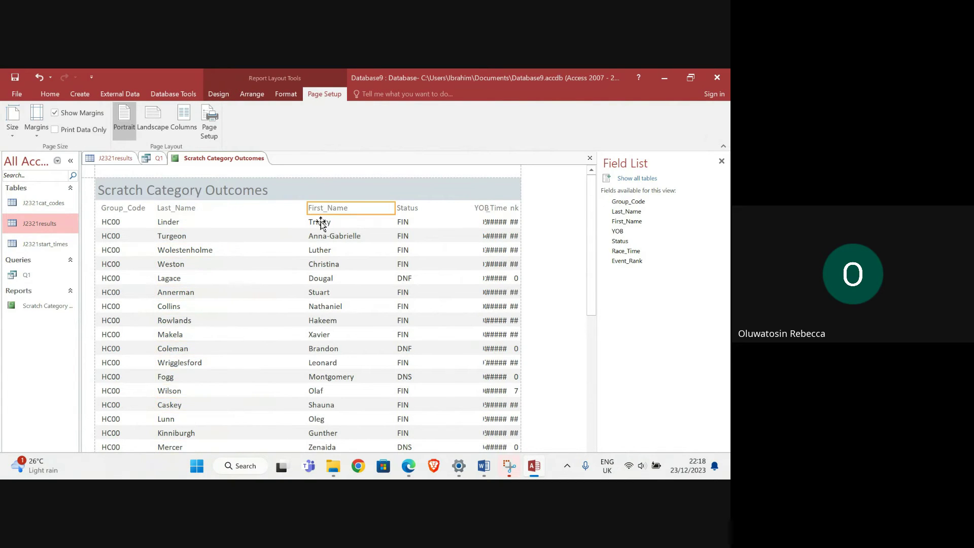
{"action": "key", "text": "Left"}
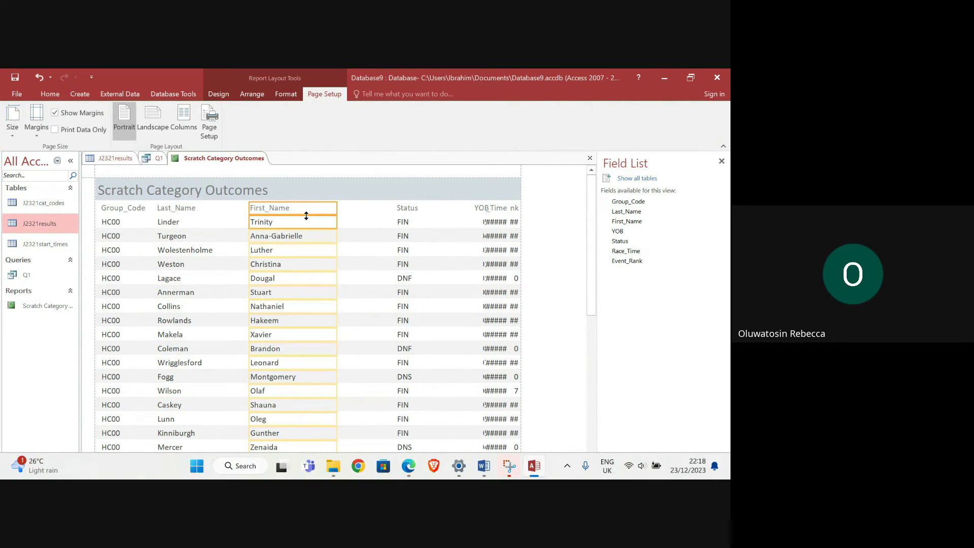
{"action": "key", "text": "Left"}
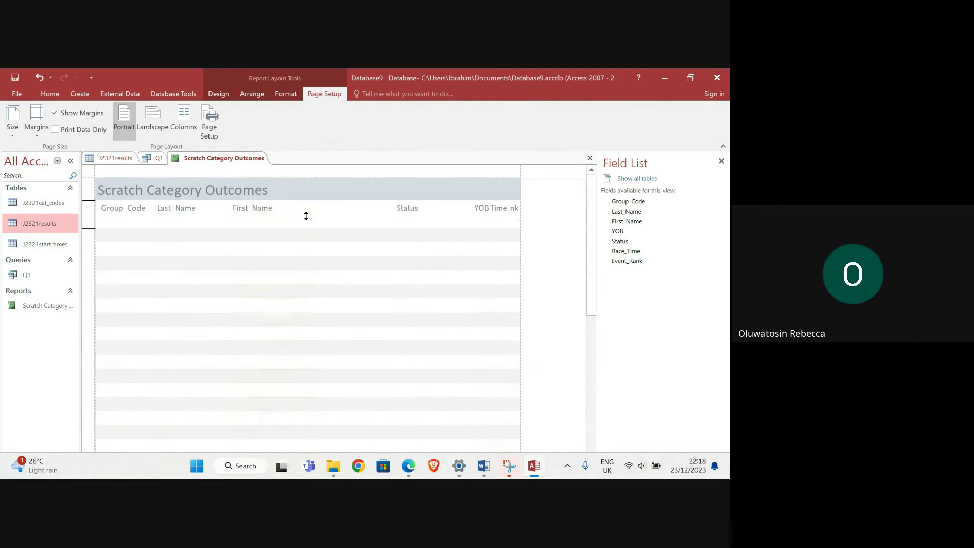
{"action": "left_click_drag", "start_coordinate": [314, 208], "coordinate": [287, 209]}
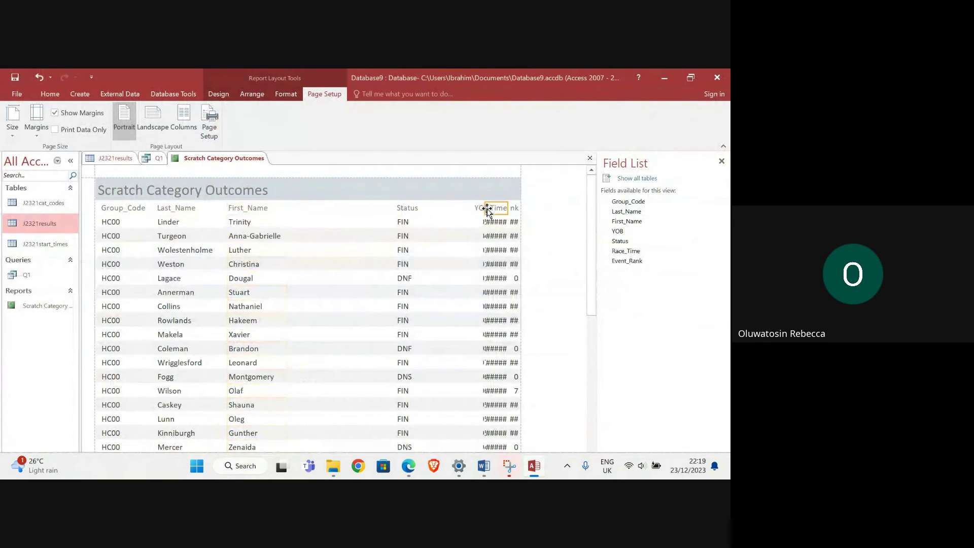
Step: Narrow the Status column so that it no longer covers the YOB column
{"action": "left_click", "coordinate": [477, 210]}
{"action": "left_click", "coordinate": [460, 223]}
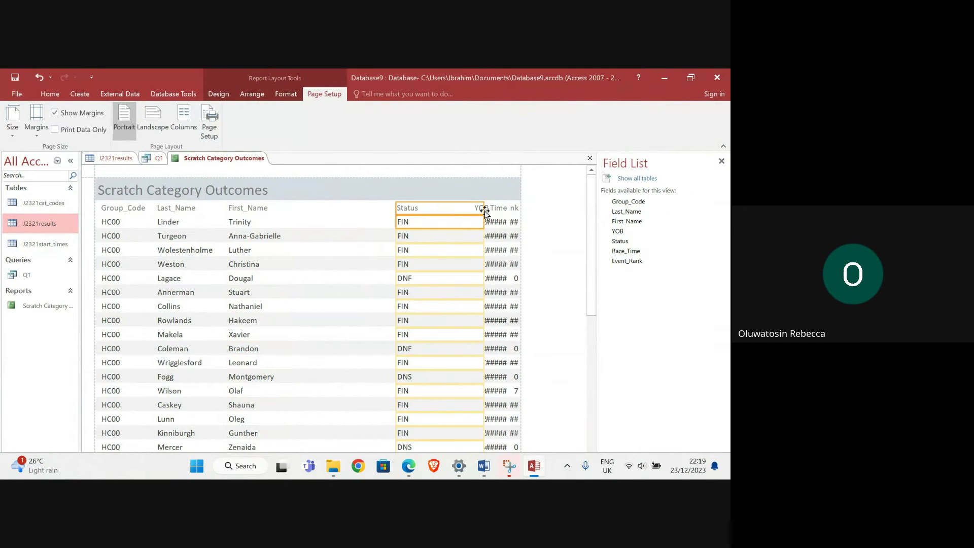
{"action": "left_click_drag", "start_coordinate": [483, 209], "coordinate": [443, 211]}
Step: Move the YOB heading and data into the space directly after First_Name
{"action": "left_click", "coordinate": [480, 209]}
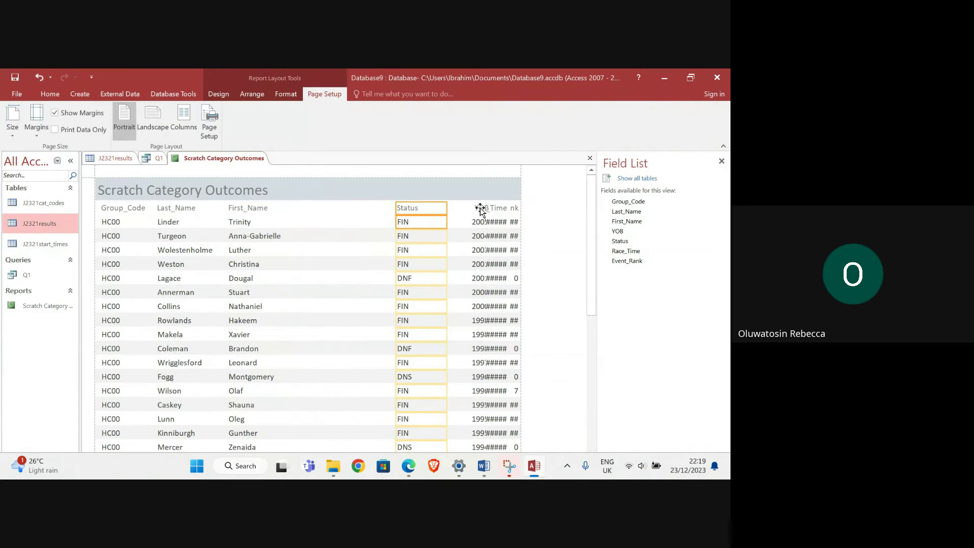
{"action": "left_click", "coordinate": [479, 225]}
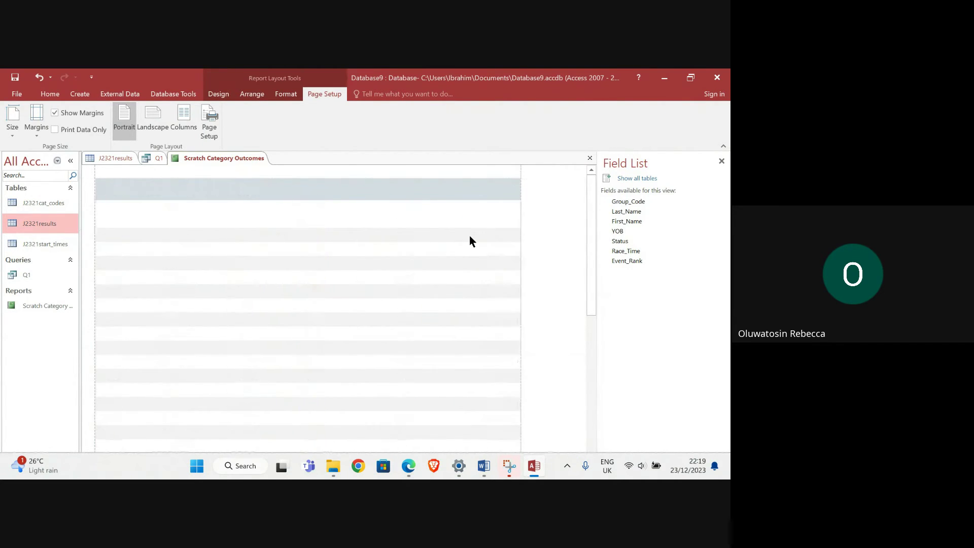
{"action": "left_click_drag", "start_coordinate": [319, 209], "coordinate": [333, 208]}
Step: Move the Status heading and data next to YOB and narrow the column to fit its values
{"action": "left_click", "coordinate": [414, 212]}
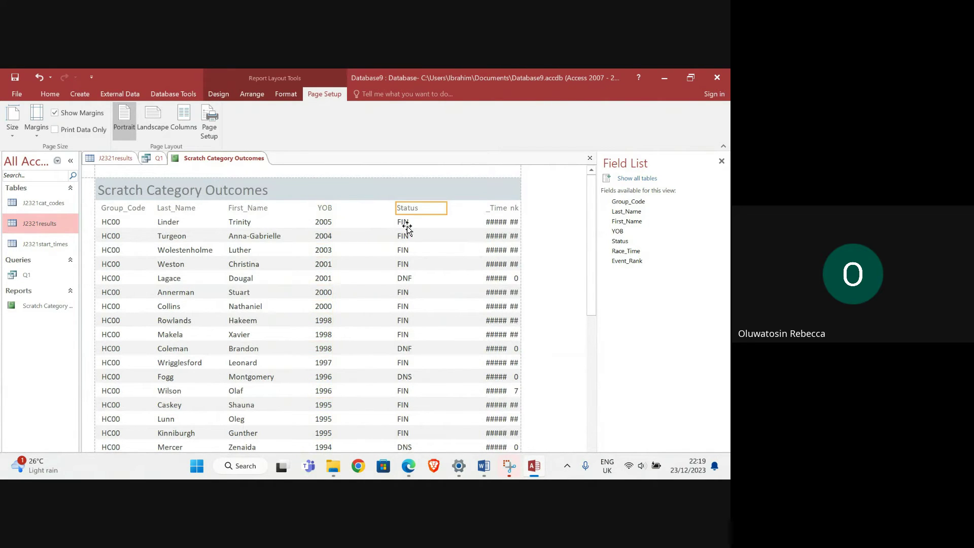
{"action": "left_click", "coordinate": [401, 223]}
{"action": "key", "text": "Left"}
{"action": "key", "text": "Left"}
{"action": "key", "text": "Left"}
{"action": "key", "text": "Left"}
{"action": "key", "text": "Left"}
{"action": "key", "text": "Left"}
{"action": "key", "text": "Left"}
{"action": "key", "text": "Left"}
{"action": "key", "text": "Left"}
{"action": "key", "text": "Left"}
{"action": "key", "text": "Left"}
{"action": "key", "text": "Left"}
{"action": "key", "text": "Left"}
{"action": "key", "text": "Left"}
{"action": "key", "text": "Left"}
{"action": "key", "text": "Left"}
{"action": "key", "text": "Left"}
{"action": "key", "text": "Left"}
{"action": "key", "text": "Left"}
{"action": "key", "text": "Left"}
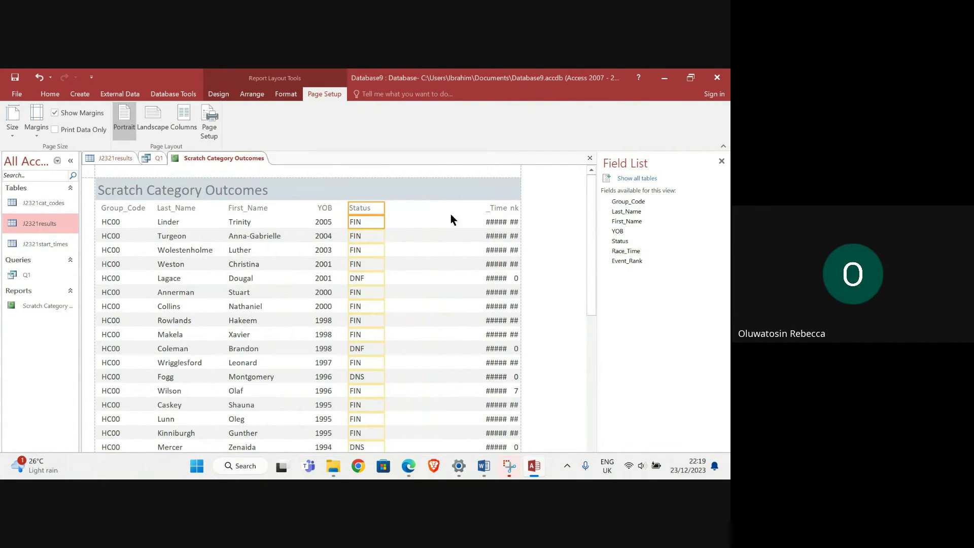
Step: Move the Race_Time heading and data next to Status and widen the column until its label and times display in full
{"action": "left_click", "coordinate": [493, 209]}
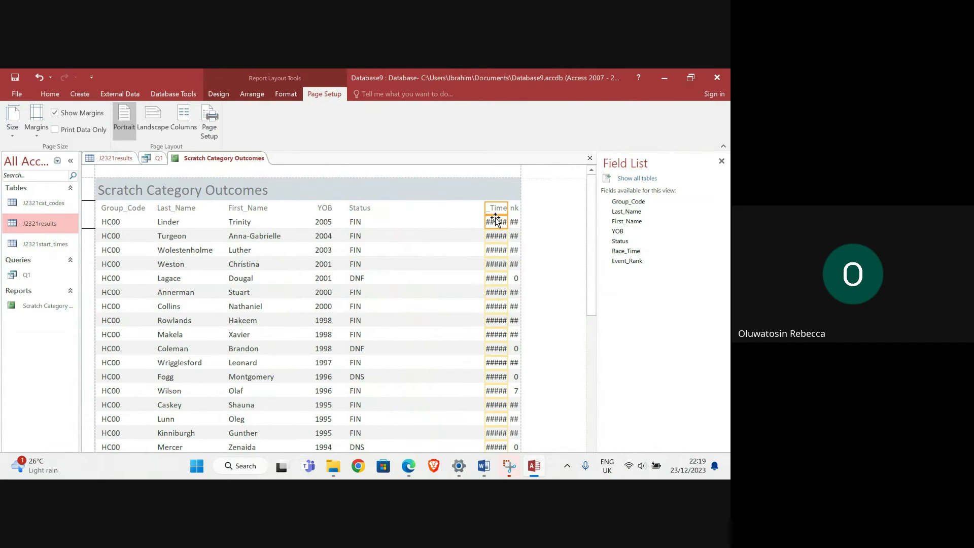
{"action": "key", "text": "Left"}
{"action": "key", "text": "Left"}
{"action": "key", "text": "Left"}
{"action": "key", "text": "Left"}
{"action": "key", "text": "Left"}
{"action": "key", "text": "Left"}
{"action": "key", "text": "Left"}
{"action": "key", "text": "Left"}
{"action": "key", "text": "Left"}
{"action": "key", "text": "Left"}
{"action": "key", "text": "Left"}
{"action": "key", "text": "Left"}
{"action": "key", "text": "Left"}
{"action": "key", "text": "Left"}
{"action": "key", "text": "Left"}
{"action": "key", "text": "Left"}
{"action": "key", "text": "Left"}
{"action": "key", "text": "Left"}
{"action": "key", "text": "Left"}
{"action": "key", "text": "Left"}
{"action": "key", "text": "Left"}
{"action": "key", "text": "Left"}
{"action": "key", "text": "Left"}
{"action": "key", "text": "Left"}
{"action": "key", "text": "Left"}
{"action": "key", "text": "Left"}
{"action": "key", "text": "Left"}
{"action": "key", "text": "Left"}
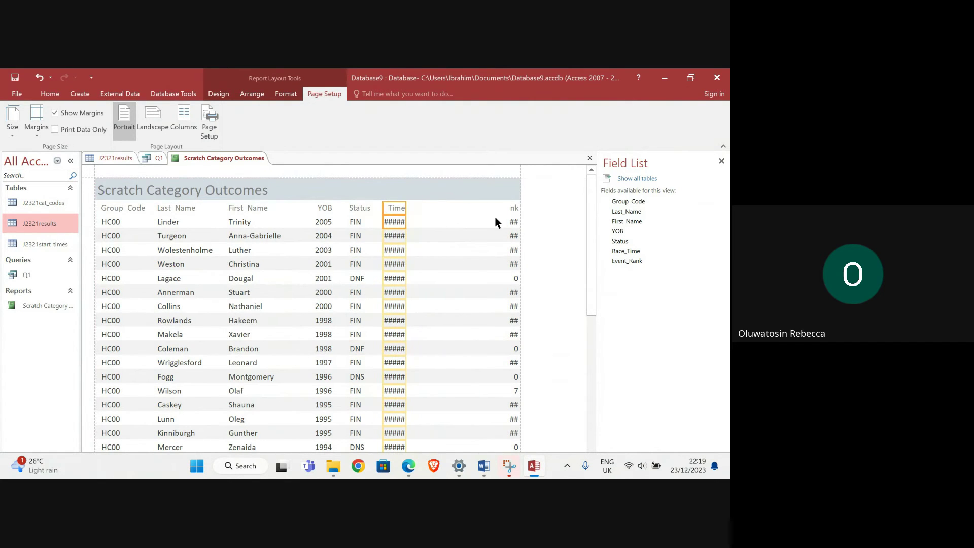
{"action": "left_click_drag", "start_coordinate": [405, 210], "coordinate": [431, 211]}
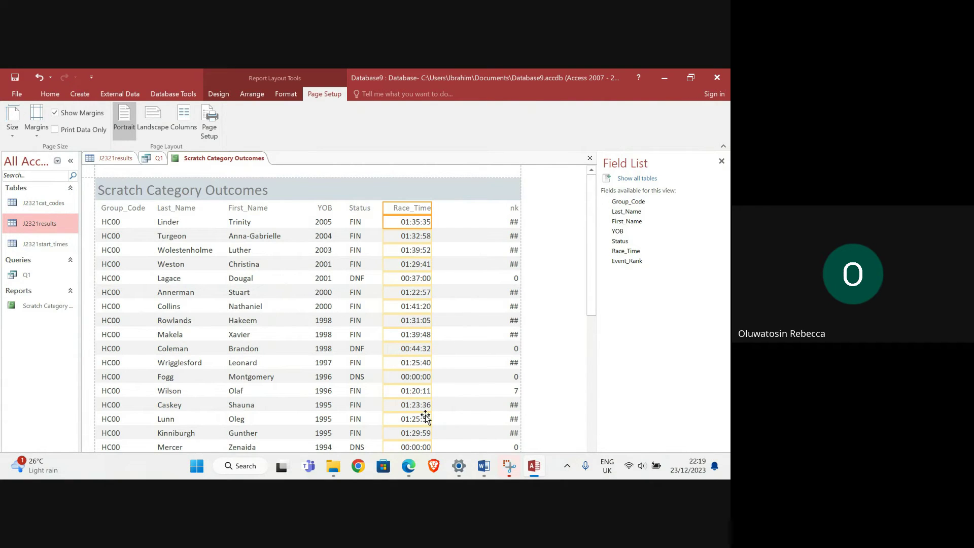
Step: Place Event_Rank after Race_Time as the question paper requires, widen it to show its label and values in full, and check the records
{"action": "mouse_move", "coordinate": [409, 466]}
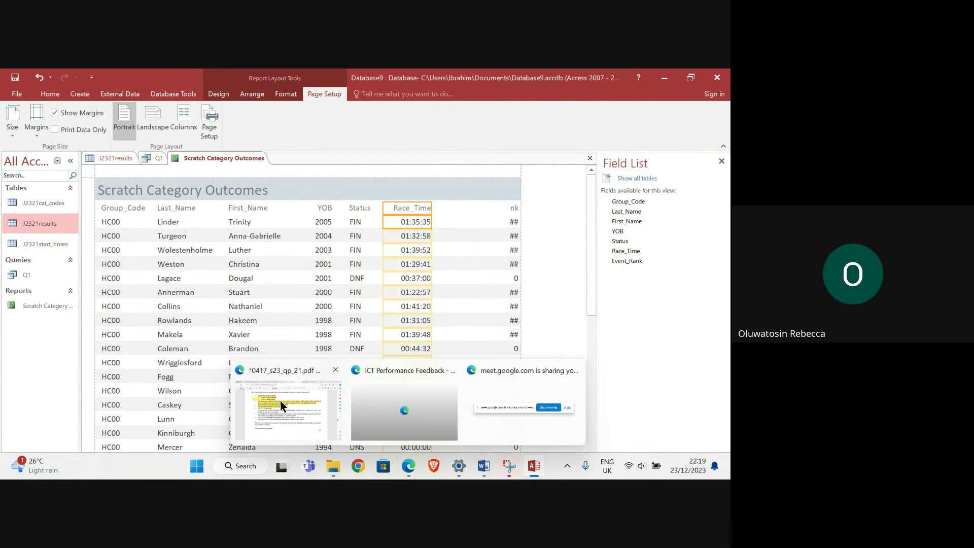
{"action": "mouse_move", "coordinate": [280, 406]}
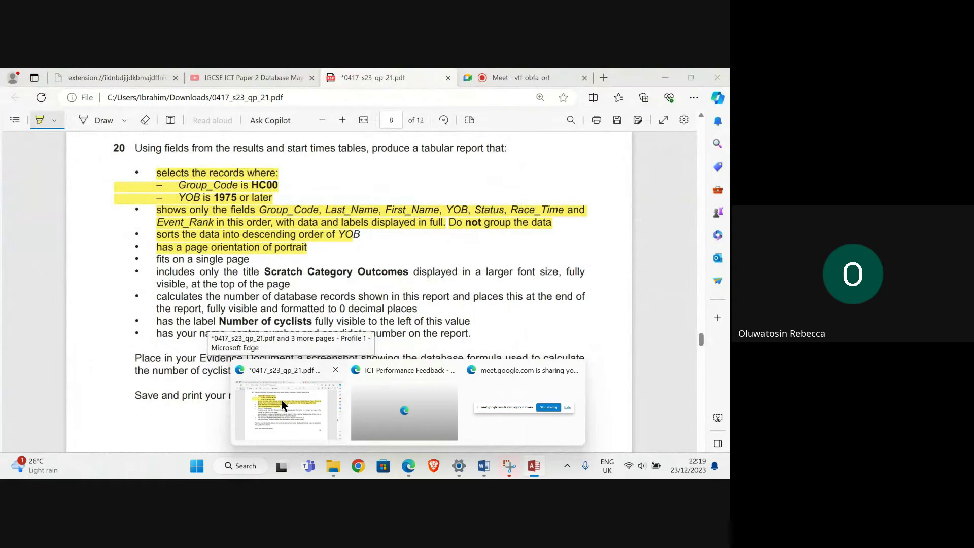
{"action": "left_click", "coordinate": [512, 209]}
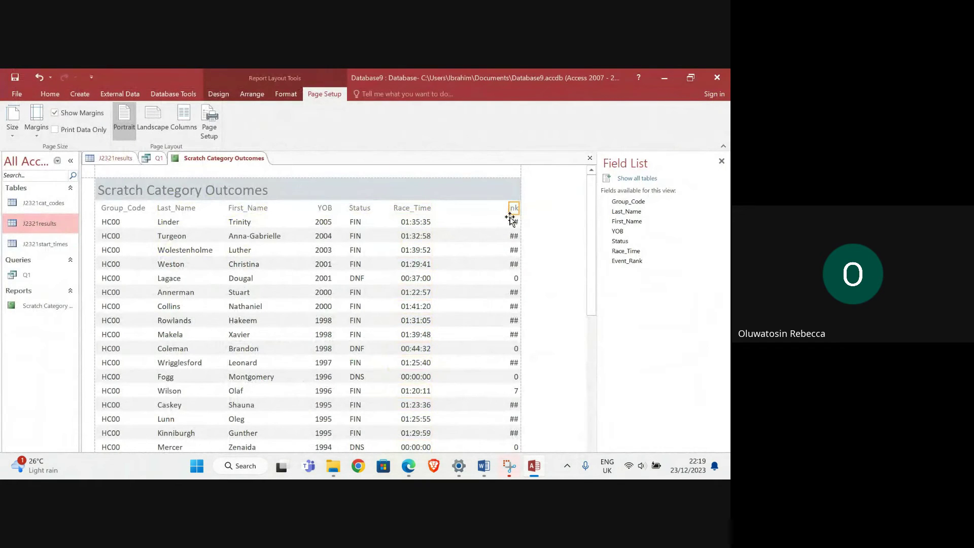
{"action": "left_click", "coordinate": [510, 218]}
{"action": "left_click_drag", "start_coordinate": [509, 208], "coordinate": [470, 216]}
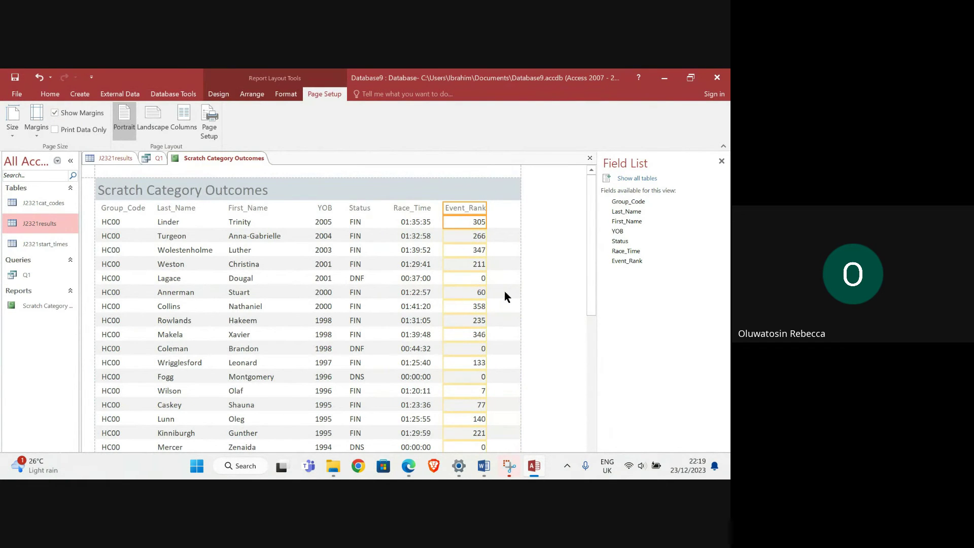
{"action": "scroll", "coordinate": [436, 376], "scroll_direction": "down", "scroll_amount": 5}
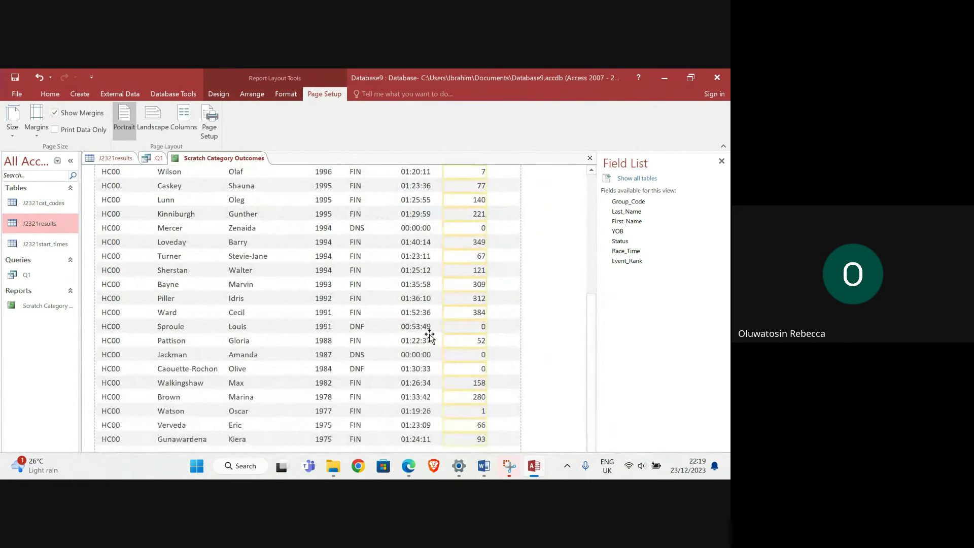
{"action": "scroll", "coordinate": [429, 336], "scroll_direction": "up", "scroll_amount": 5}
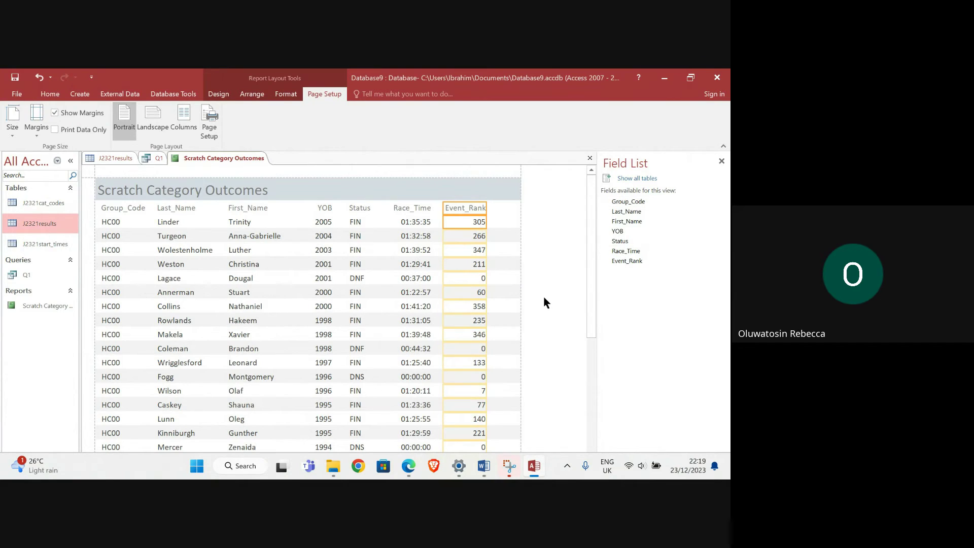
Step: Switch to the question paper PDF in Edge and highlight "fits on a single page" and "includes only the title" in question 20
{"action": "mouse_move", "coordinate": [408, 466]}
{"action": "left_click", "coordinate": [310, 400]}
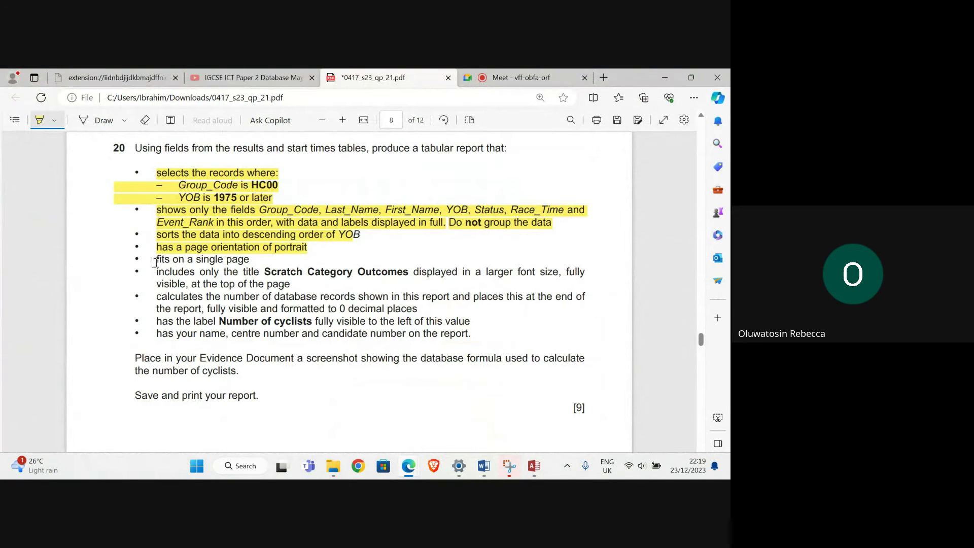
{"action": "left_click_drag", "start_coordinate": [155, 261], "coordinate": [260, 274]}
Step: Switch back to the report in Access and close the Field List
{"action": "mouse_move", "coordinate": [536, 475]}
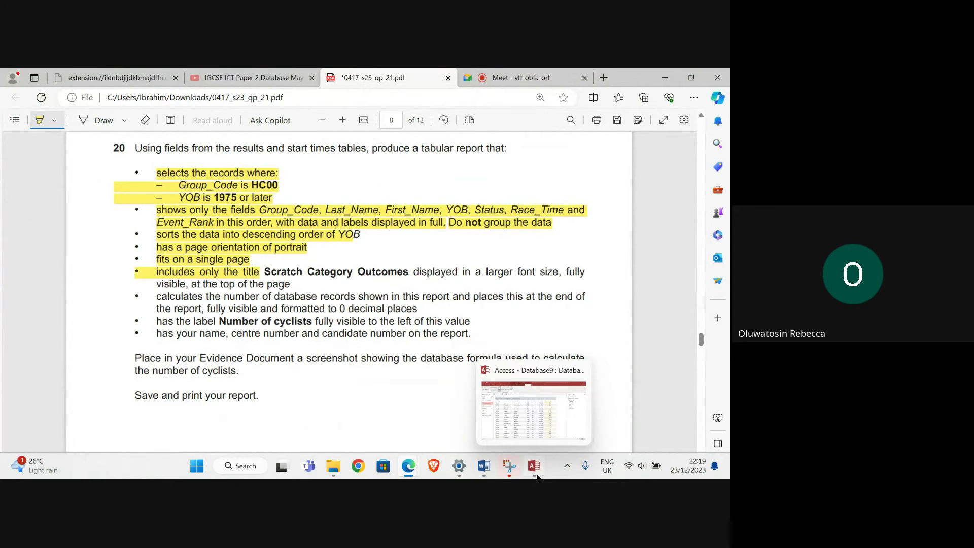
{"action": "left_click", "coordinate": [525, 409]}
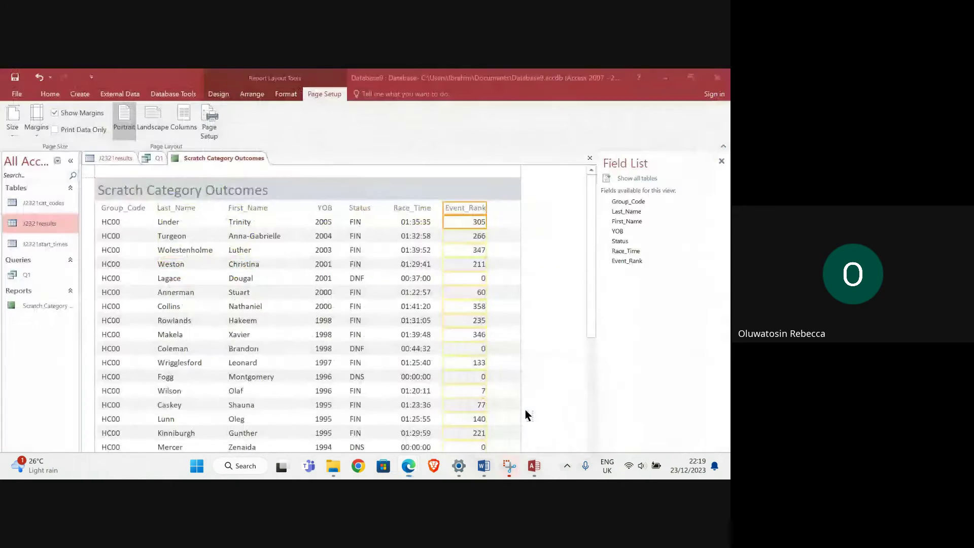
{"action": "left_click", "coordinate": [721, 161]}
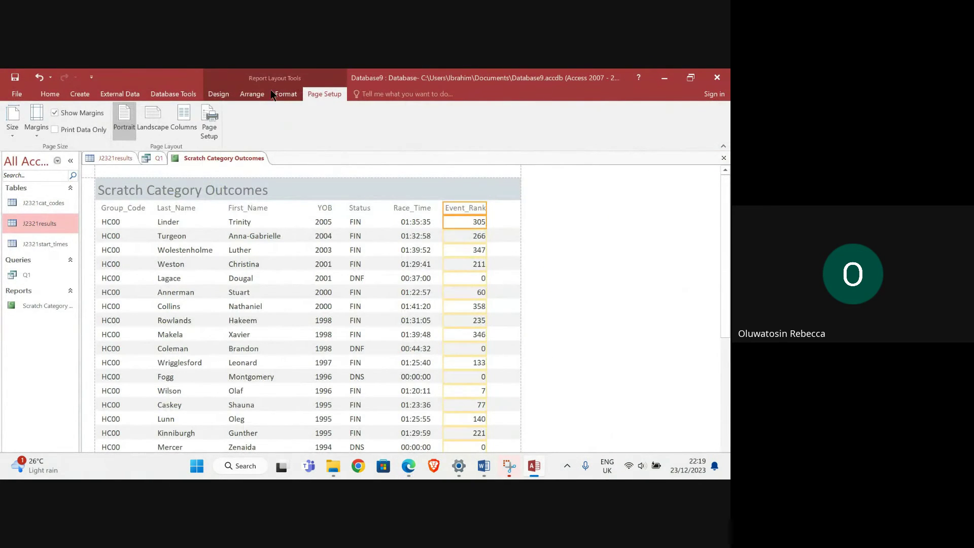
Step: Check in Print Preview whether the whole report fits on a single page, and return to Layout View
{"action": "left_click", "coordinate": [50, 94]}
{"action": "left_click", "coordinate": [10, 128]}
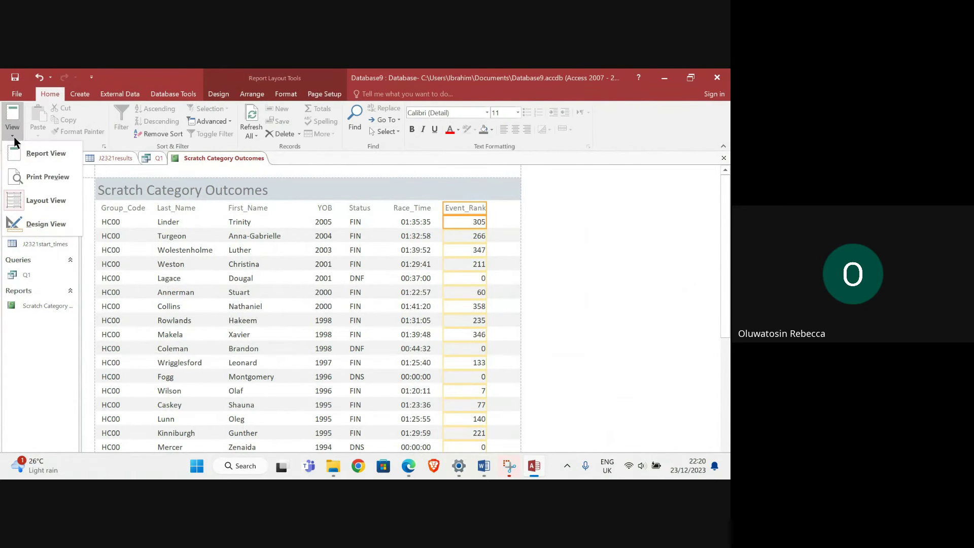
{"action": "left_click", "coordinate": [54, 174]}
{"action": "scroll", "coordinate": [413, 283], "scroll_direction": "down", "scroll_amount": 10}
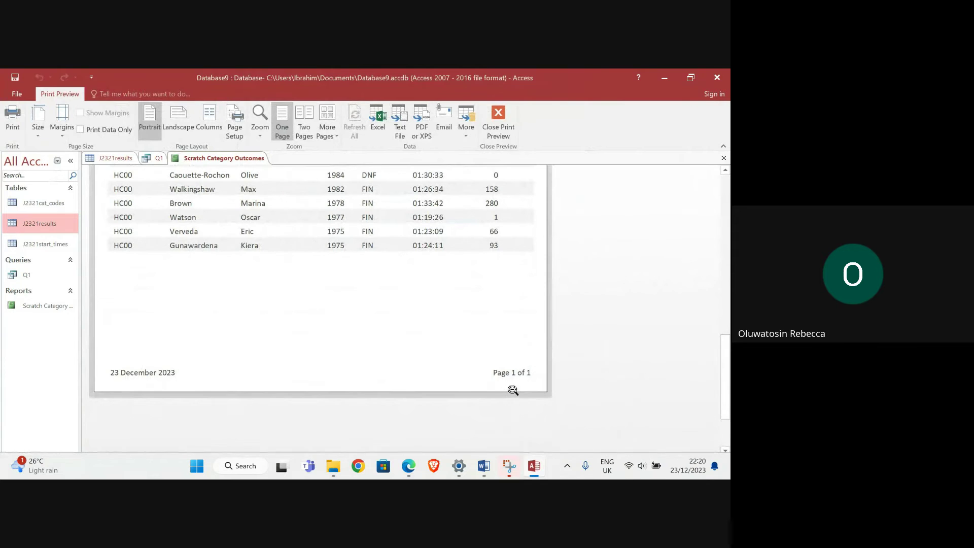
{"action": "scroll", "coordinate": [518, 373], "scroll_direction": "up", "scroll_amount": 8}
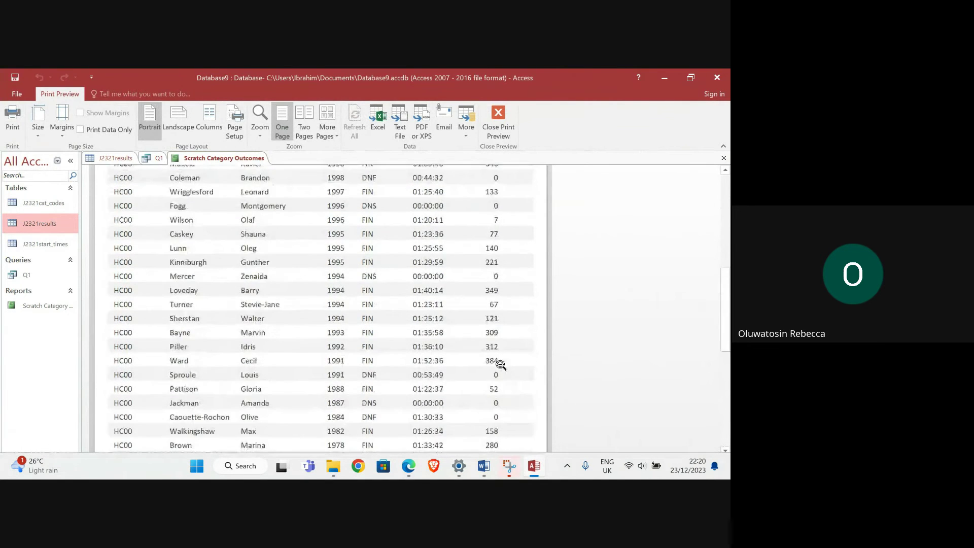
{"action": "left_click", "coordinate": [498, 122]}
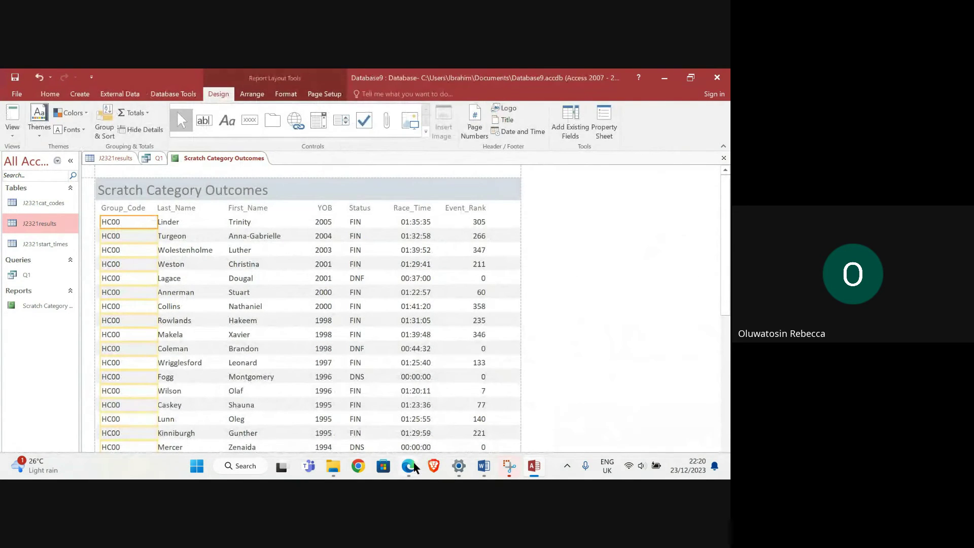
Step: Switch to the question paper in Edge to reread question 20's report requirements, and return to the report in Access
{"action": "mouse_move", "coordinate": [407, 466]}
{"action": "left_click", "coordinate": [289, 401]}
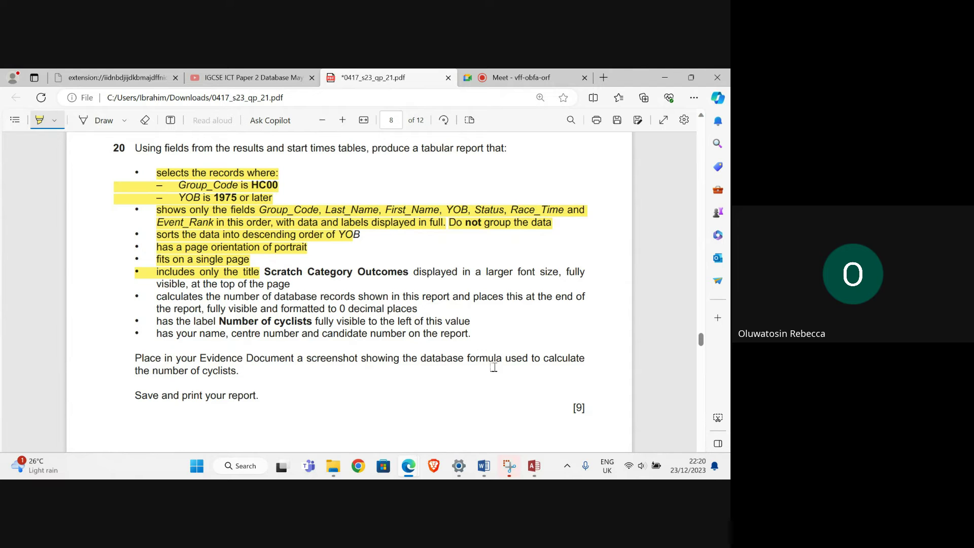
{"action": "left_click", "coordinate": [526, 413]}
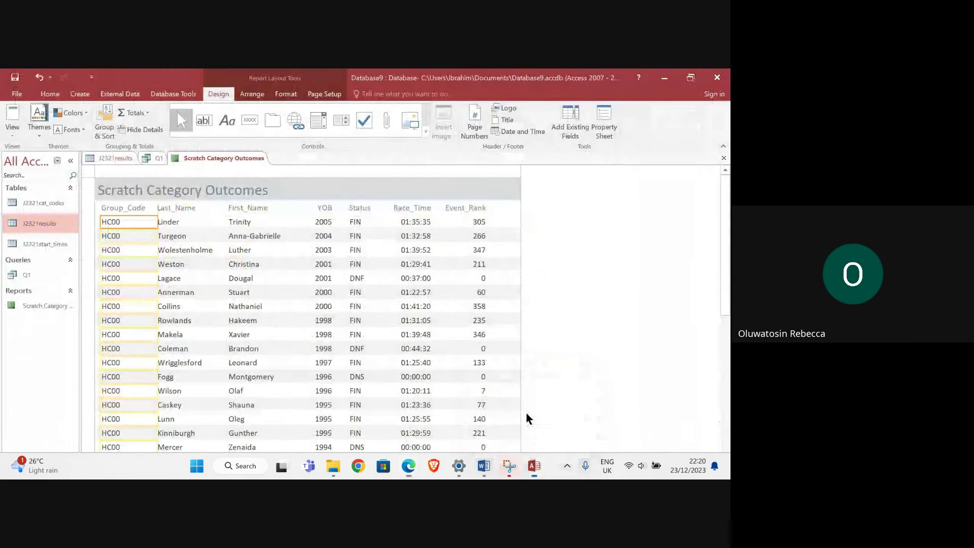
Step: Narrow the Group_Code and Last_Name columns of the report to leave more space before the neighbouring columns
{"action": "left_click", "coordinate": [158, 223]}
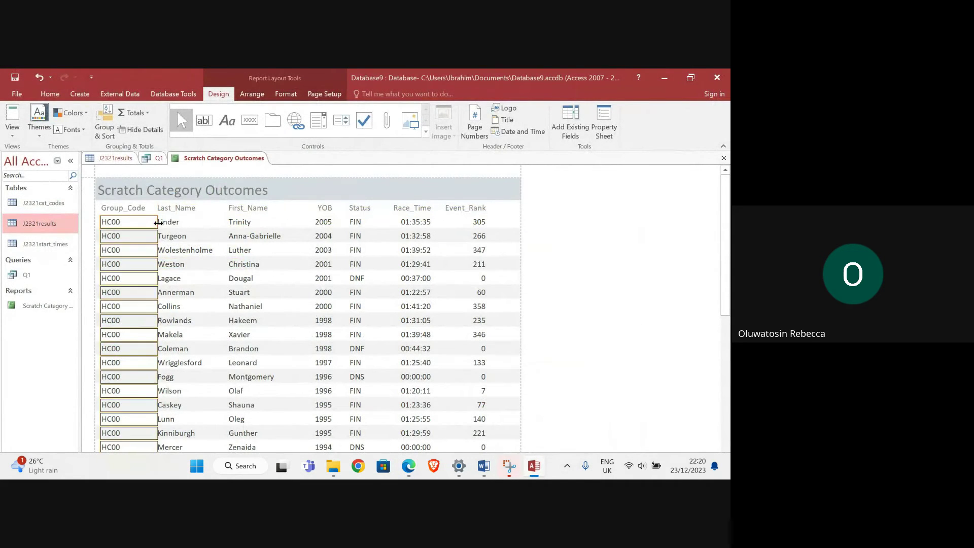
{"action": "left_click", "coordinate": [176, 223]}
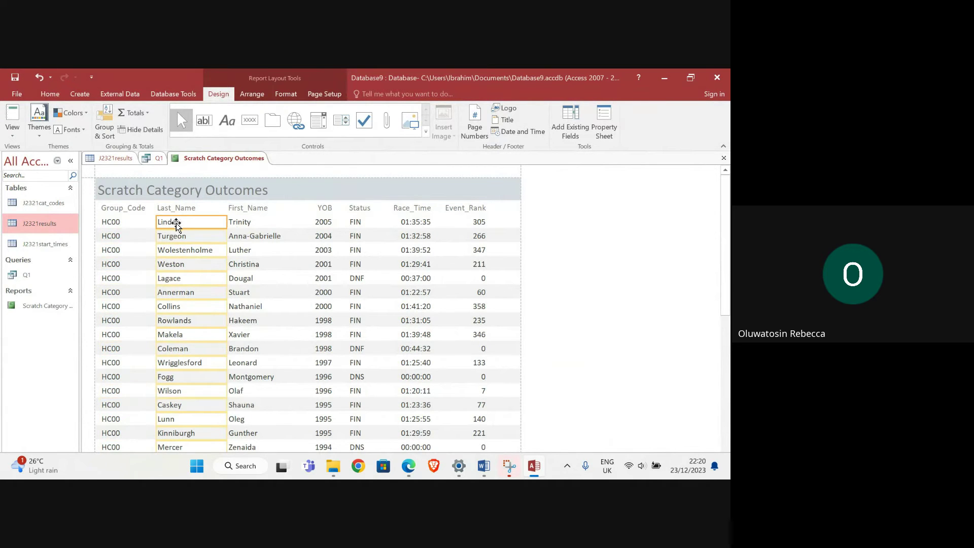
{"action": "left_click", "coordinate": [245, 225]}
{"action": "left_click", "coordinate": [210, 231]}
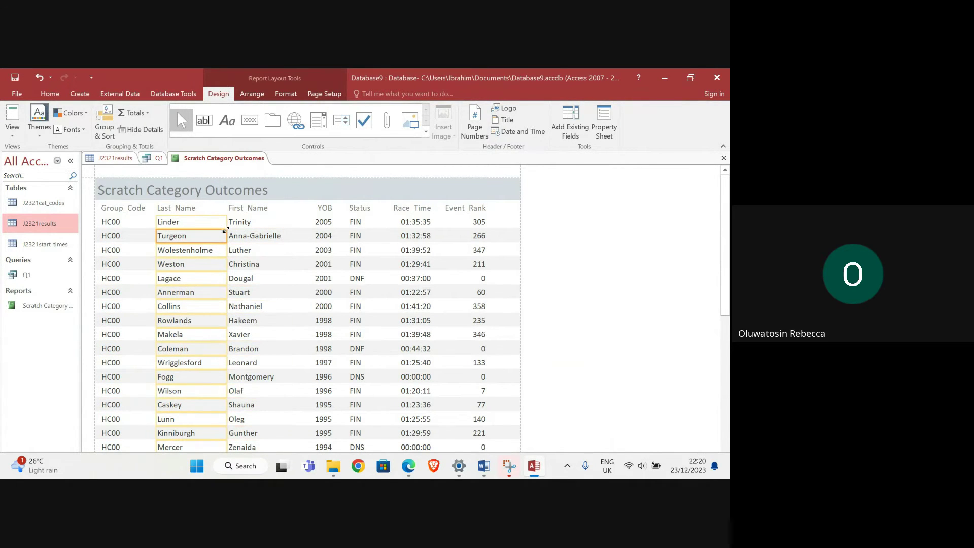
{"action": "left_click_drag", "start_coordinate": [223, 222], "coordinate": [217, 223]}
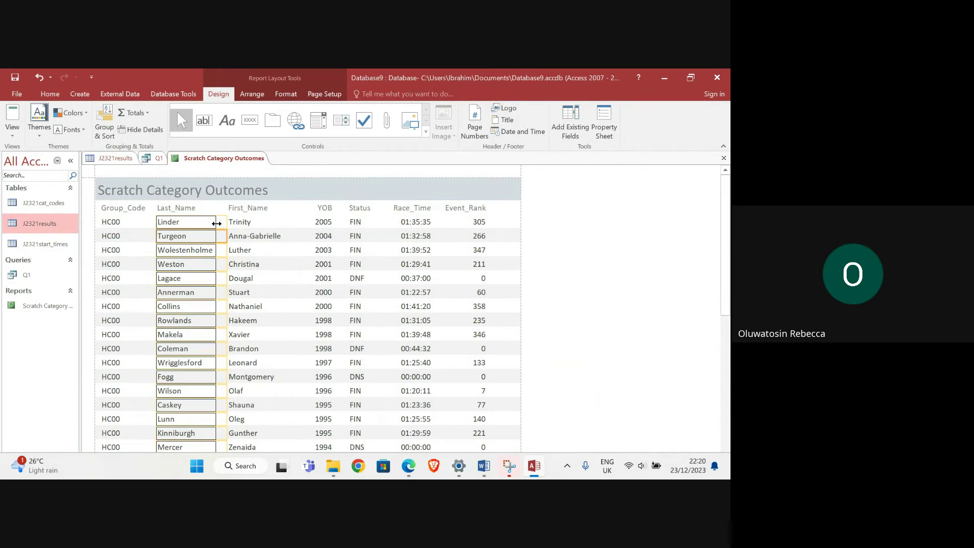
{"action": "left_click", "coordinate": [251, 222]}
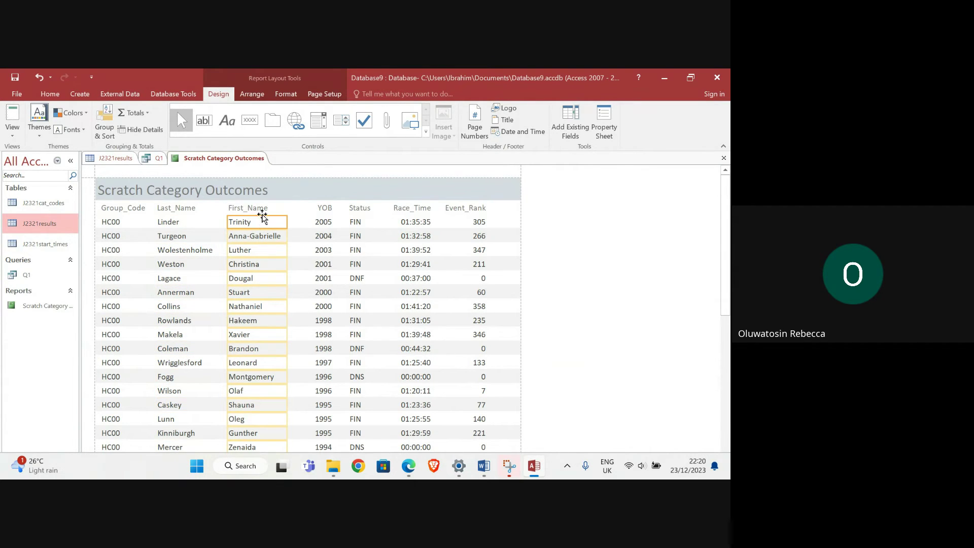
{"action": "right_click", "coordinate": [271, 224]}
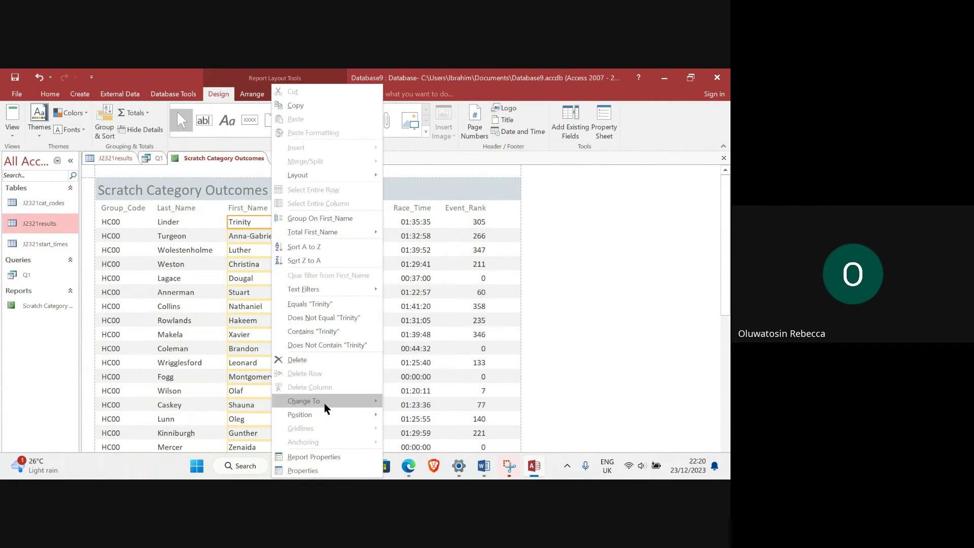
{"action": "mouse_move", "coordinate": [326, 400]}
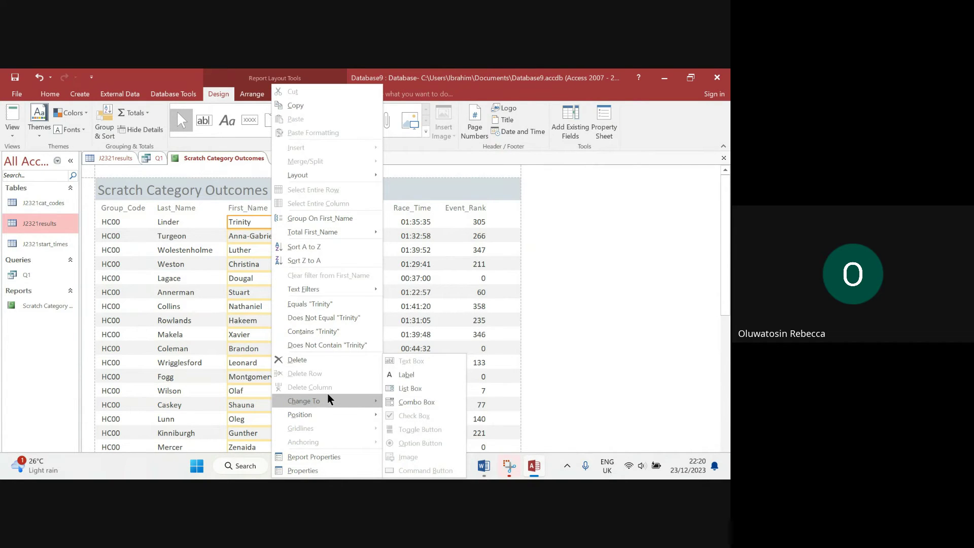
{"action": "left_click", "coordinate": [249, 307]}
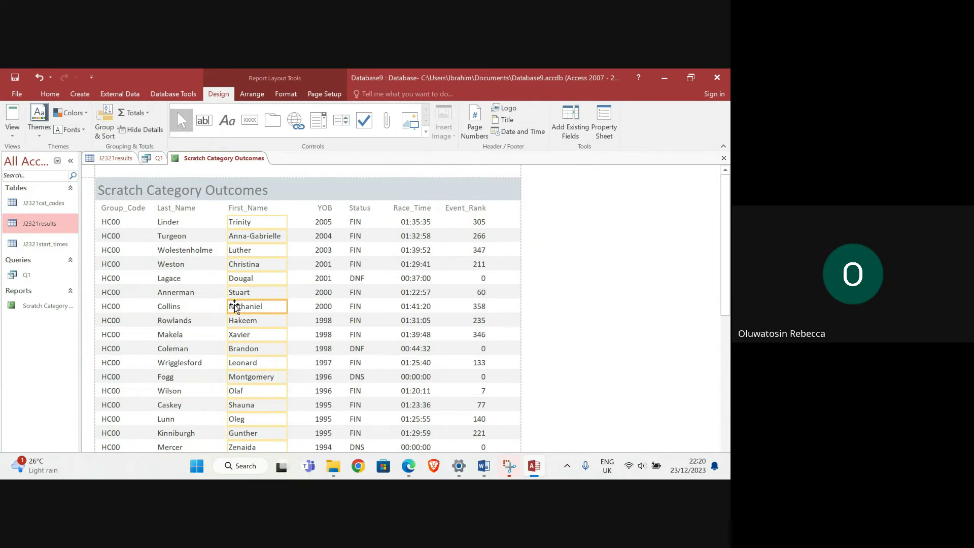
{"action": "right_click", "coordinate": [180, 275]}
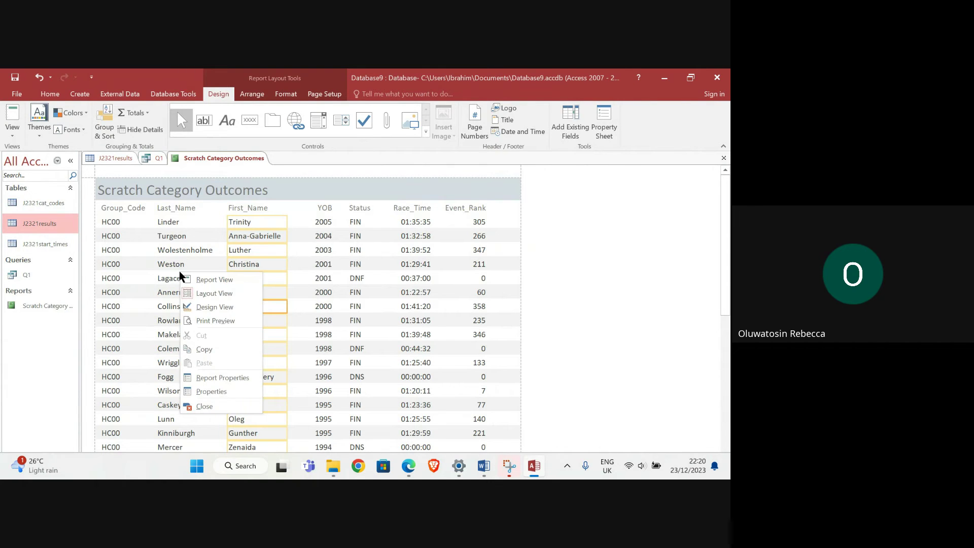
{"action": "left_click", "coordinate": [169, 278]}
{"action": "left_click", "coordinate": [169, 278]}
{"action": "right_click", "coordinate": [171, 280]}
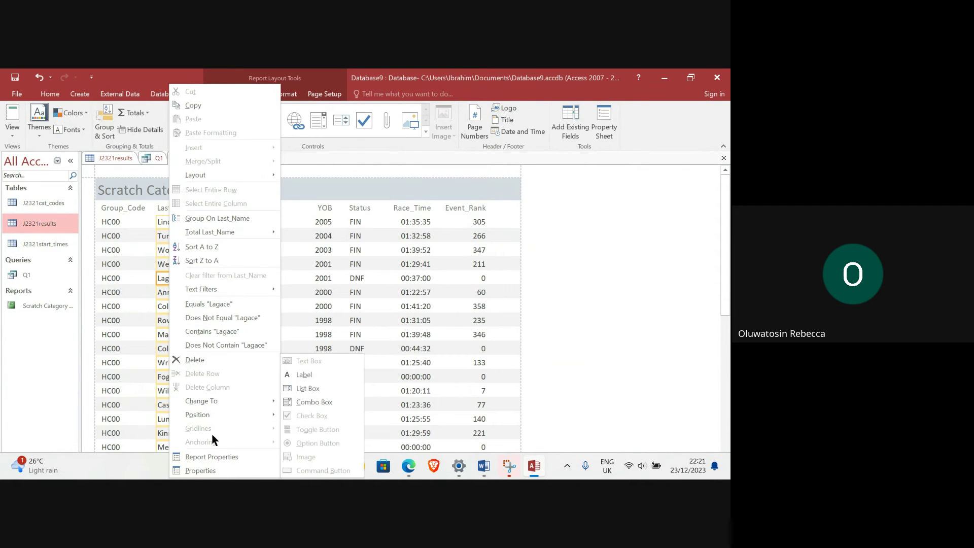
{"action": "left_click", "coordinate": [327, 256]}
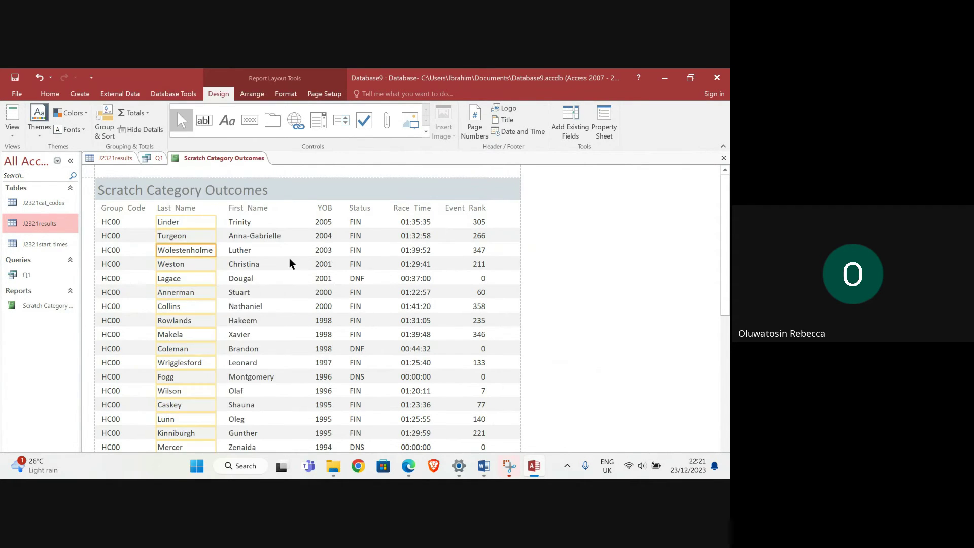
Step: Add a Count Records total for the YOB column at the end of the report
{"action": "right_click", "coordinate": [329, 254]}
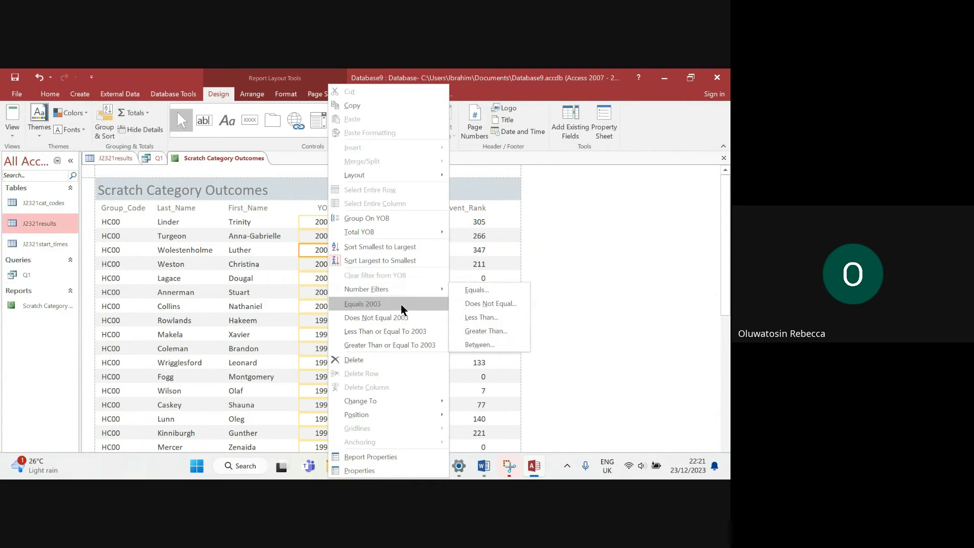
{"action": "left_click", "coordinate": [311, 256]}
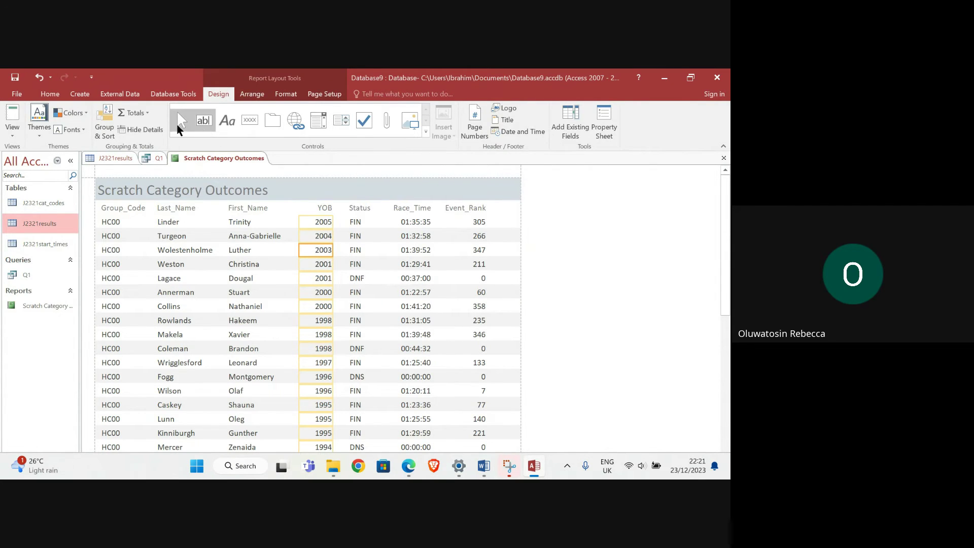
{"action": "left_click", "coordinate": [134, 113]}
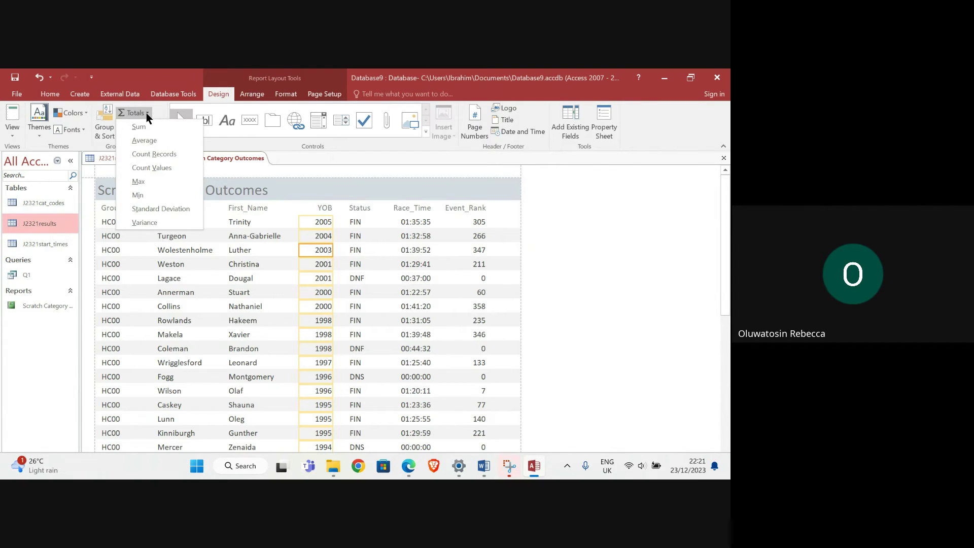
{"action": "left_click", "coordinate": [153, 155]}
{"action": "scroll", "coordinate": [291, 345], "scroll_direction": "down", "scroll_amount": 5}
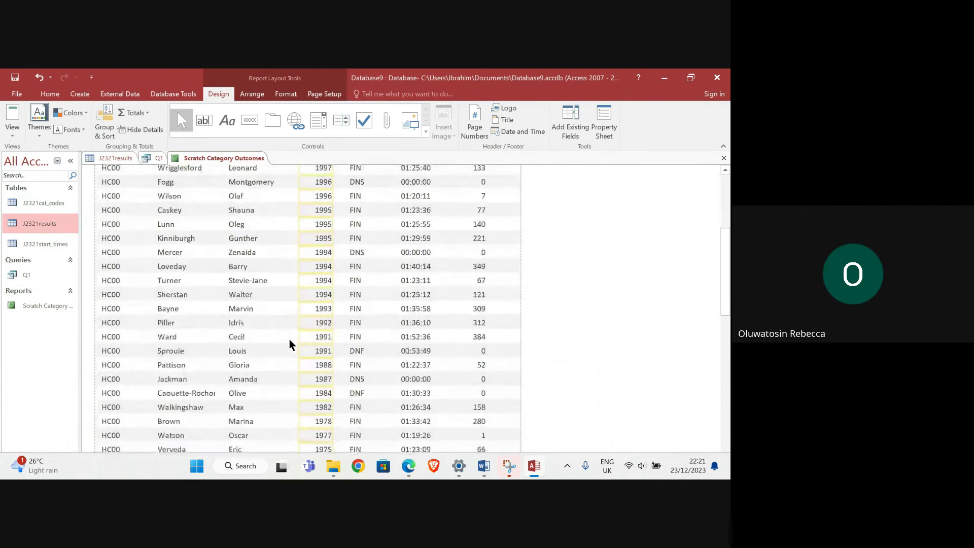
{"action": "scroll", "coordinate": [292, 345], "scroll_direction": "down", "scroll_amount": 1}
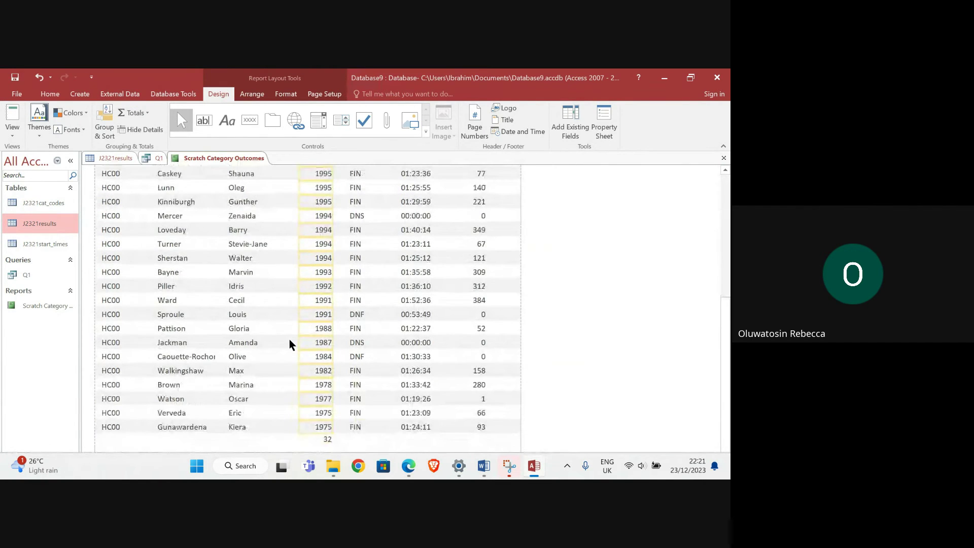
Step: Switch to the question paper in Edge and highlight the requirement to calculate the number of records, formatted to 0 decimal places
{"action": "mouse_move", "coordinate": [414, 467]}
{"action": "left_click", "coordinate": [339, 439]}
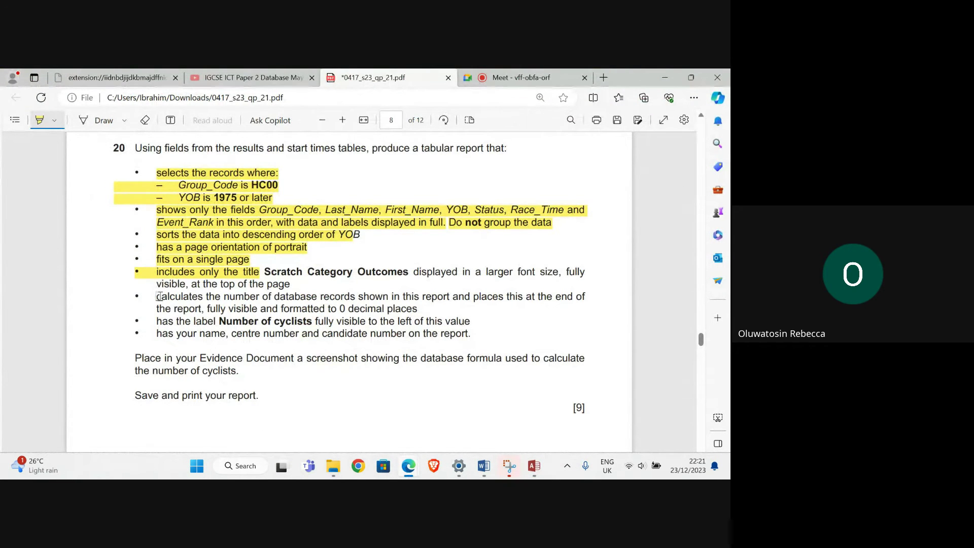
{"action": "left_click_drag", "start_coordinate": [158, 298], "coordinate": [420, 307]}
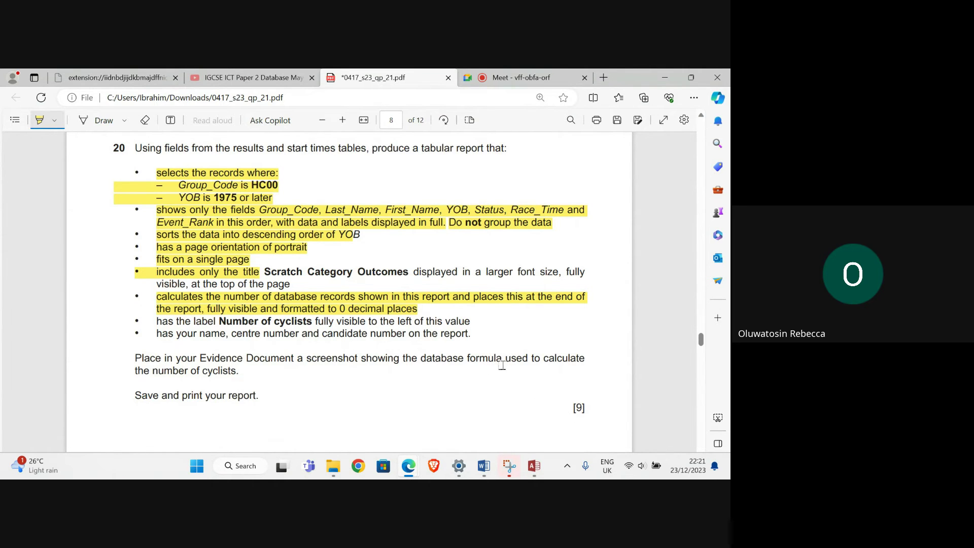
Step: Switch back to the report in Access and give the record count the caption "Number of Cyclists"
{"action": "mouse_move", "coordinate": [533, 465]}
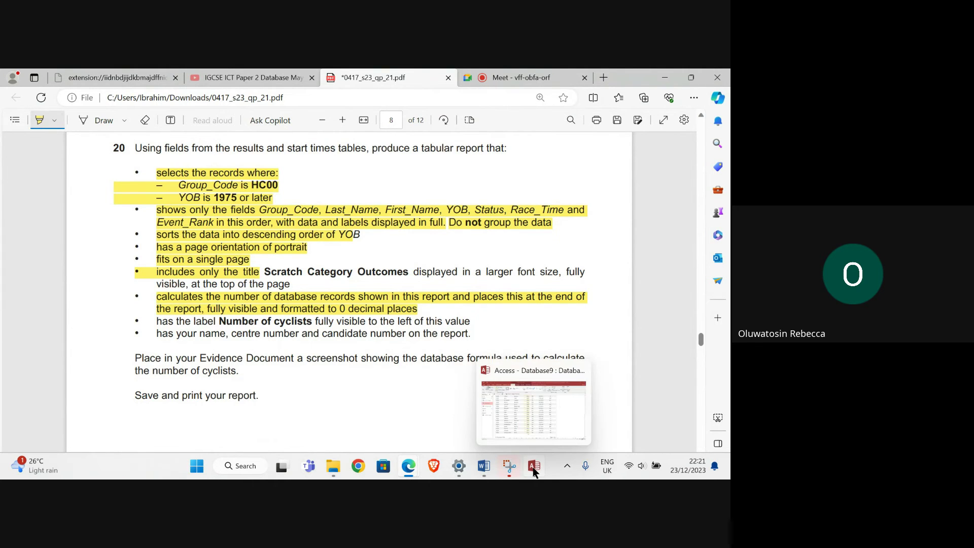
{"action": "left_click", "coordinate": [535, 425]}
{"action": "left_click", "coordinate": [325, 441]}
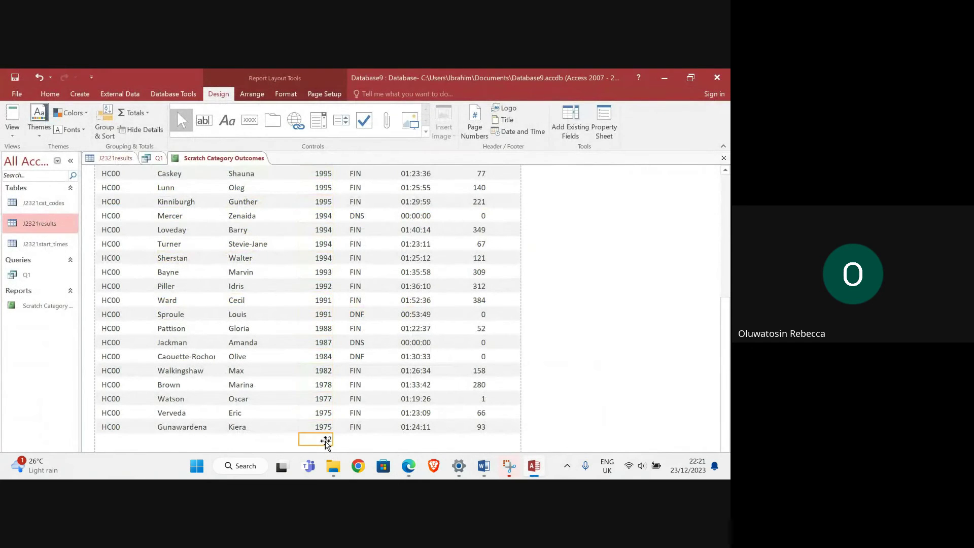
{"action": "right_click", "coordinate": [326, 442]}
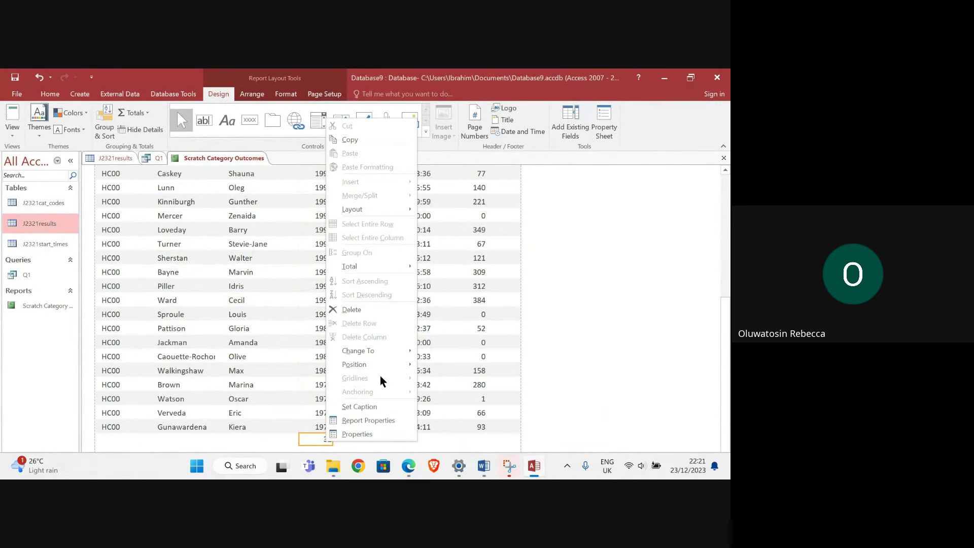
{"action": "left_click", "coordinate": [360, 407]}
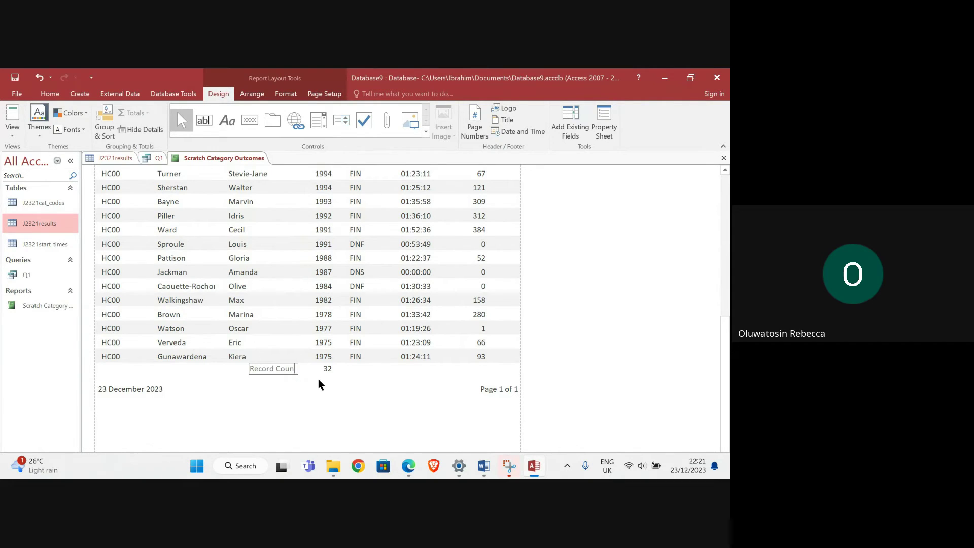
{"action": "key", "text": "BackSpace"}
{"action": "key", "text": "BackSpace"}
{"action": "key", "text": "BackSpace"}
{"action": "key", "text": "BackSpace"}
{"action": "key", "text": "BackSpace"}
{"action": "key", "text": "BackSpace"}
{"action": "key", "text": "BackSpace"}
{"action": "key", "text": "BackSpace"}
{"action": "key", "text": "BackSpace"}
{"action": "key", "text": "BackSpace"}
{"action": "key", "text": "BackSpace"}
{"action": "left_click", "coordinate": [280, 333]}
{"action": "left_click", "coordinate": [285, 372]}
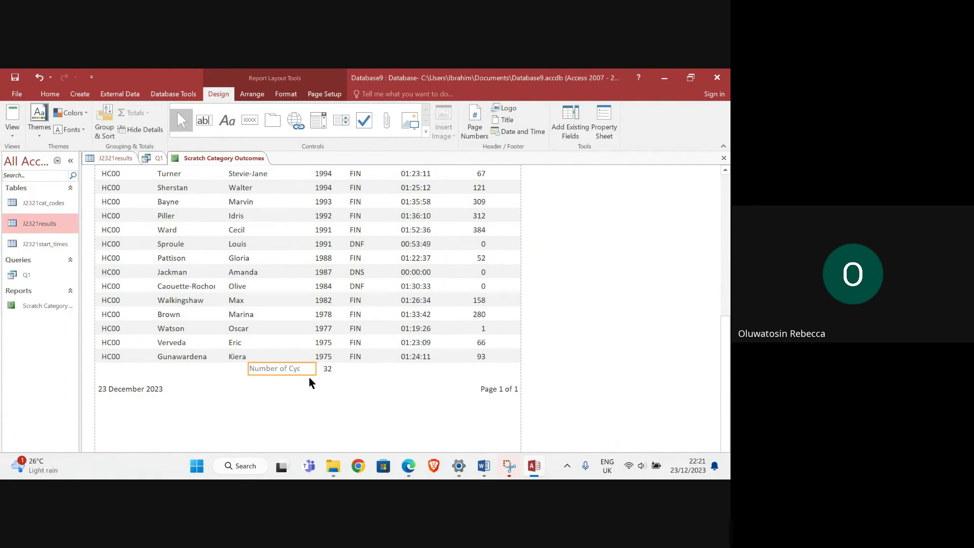
Step: In Design View, extend the Report Footer label to the left so that "Number of Cyclists" shows in full
{"action": "left_click", "coordinate": [12, 130]}
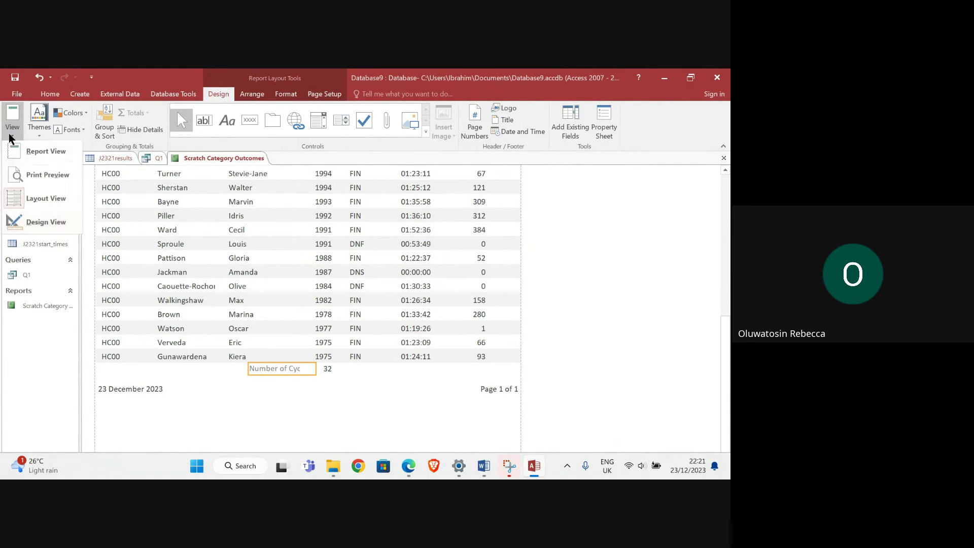
{"action": "left_click", "coordinate": [40, 211]}
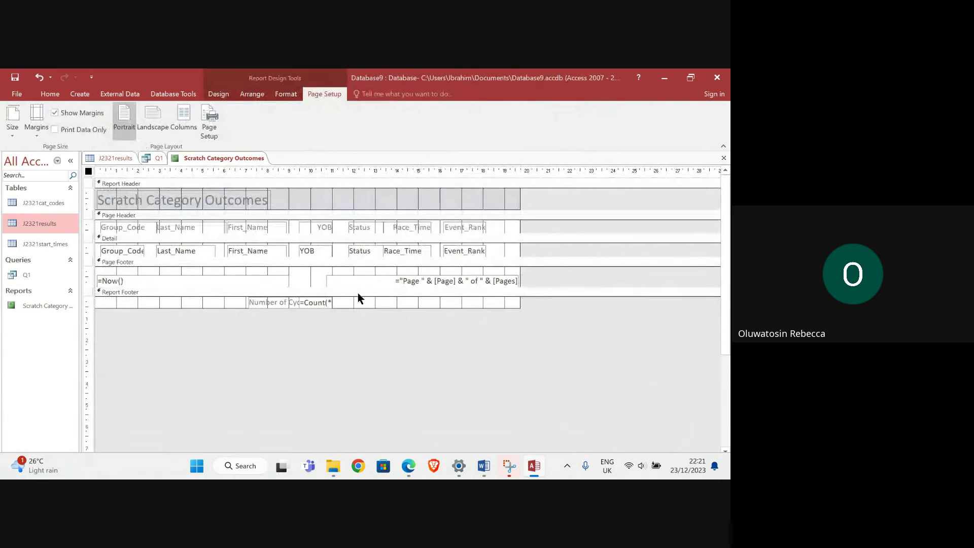
{"action": "left_click", "coordinate": [293, 302]}
{"action": "left_click", "coordinate": [246, 303]}
{"action": "left_click", "coordinate": [243, 302]}
{"action": "left_click_drag", "start_coordinate": [242, 302], "coordinate": [217, 302]}
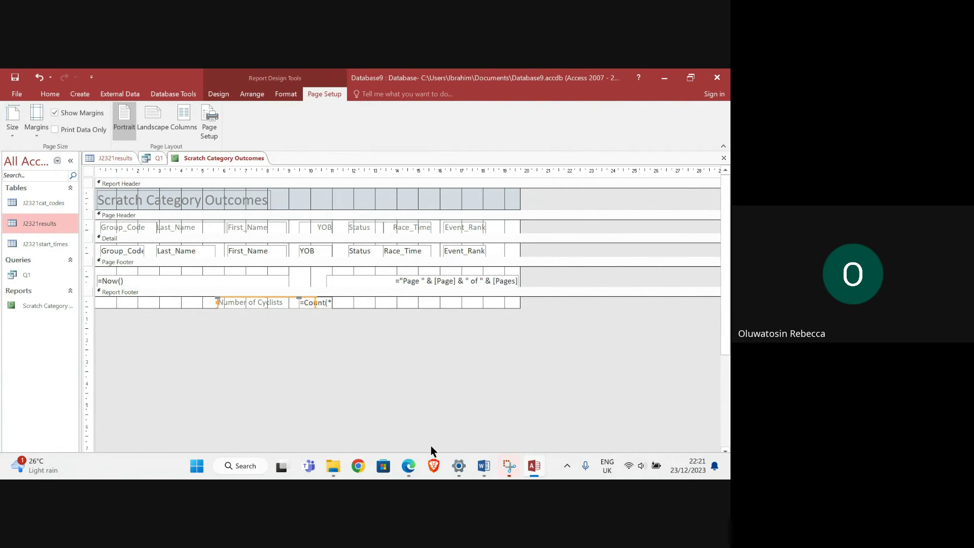
Step: Return to Layout View and check the record count and its label at the end of the report
{"action": "left_click", "coordinate": [57, 95]}
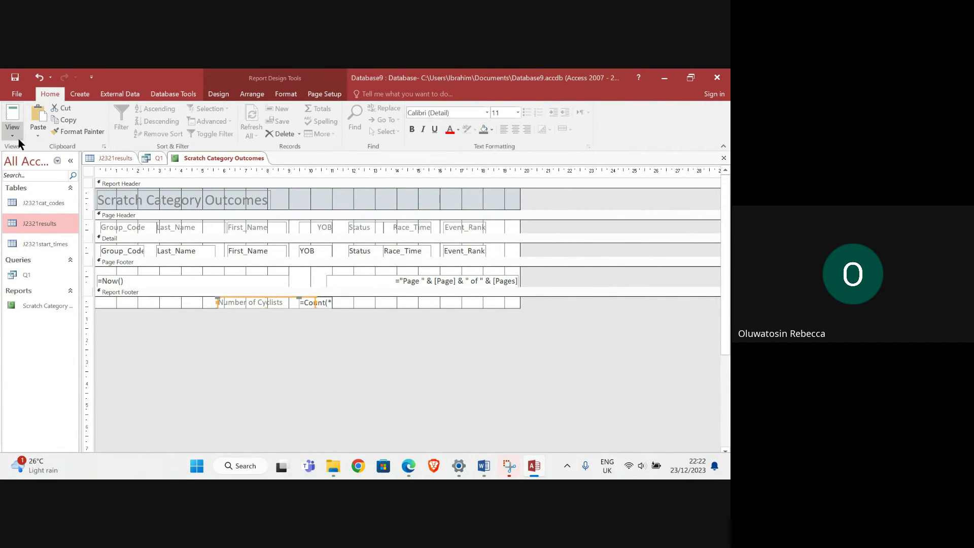
{"action": "left_click", "coordinate": [12, 122]}
{"action": "left_click", "coordinate": [30, 197]}
{"action": "scroll", "coordinate": [422, 418], "scroll_direction": "down", "scroll_amount": 5}
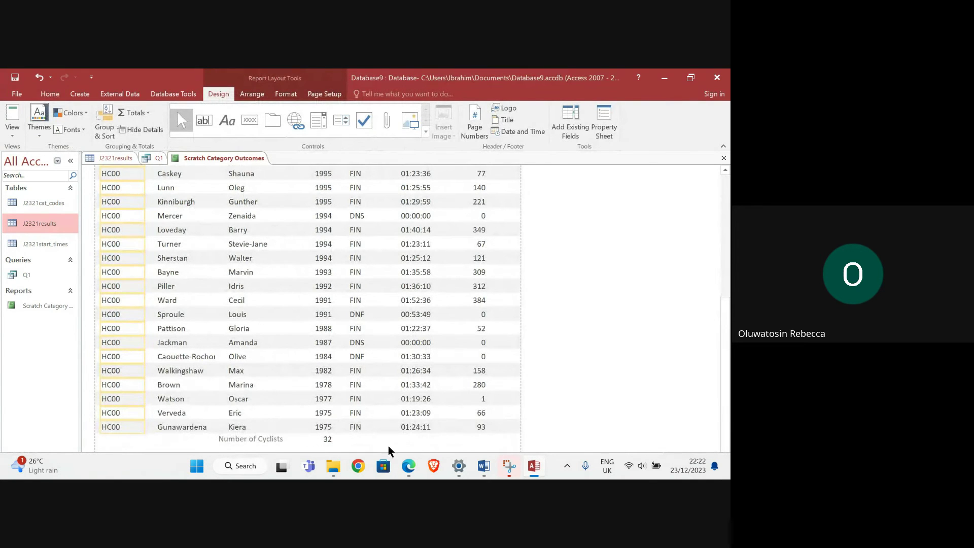
Step: Switch to the question paper in Edge and highlight the requirement for the "Number of cyclists" label
{"action": "mouse_move", "coordinate": [408, 469]}
{"action": "left_click", "coordinate": [330, 435]}
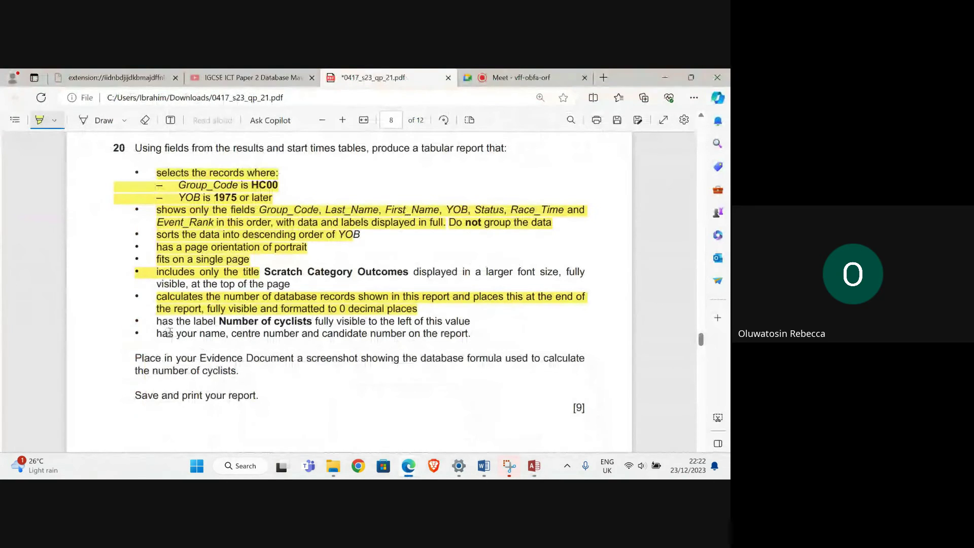
{"action": "left_click_drag", "start_coordinate": [154, 321], "coordinate": [469, 321]}
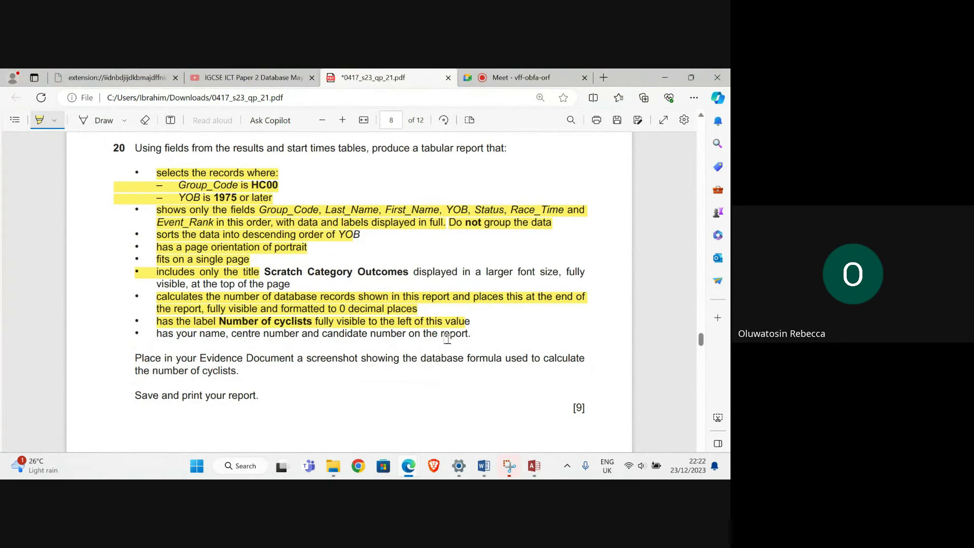
Step: Back in the Access report's Design View, add a Page Footer label containing the candidate's name, centre number and candidate number
{"action": "mouse_move", "coordinate": [534, 465]}
{"action": "left_click", "coordinate": [528, 410]}
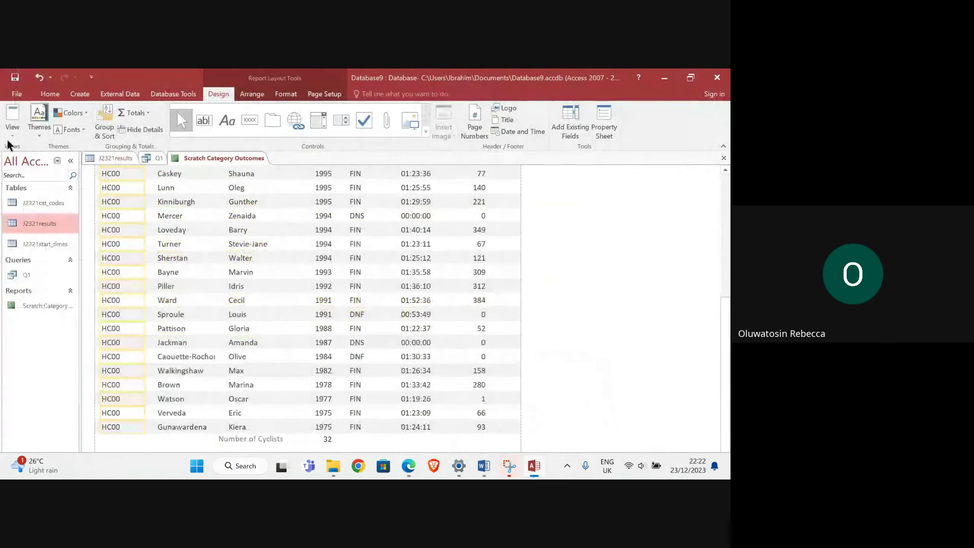
{"action": "left_click", "coordinate": [13, 129]}
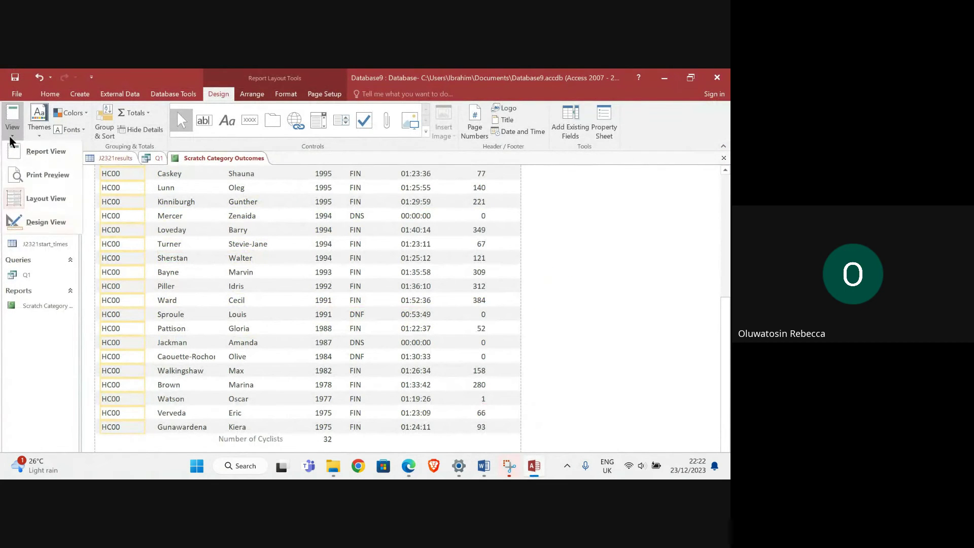
{"action": "left_click", "coordinate": [33, 218]}
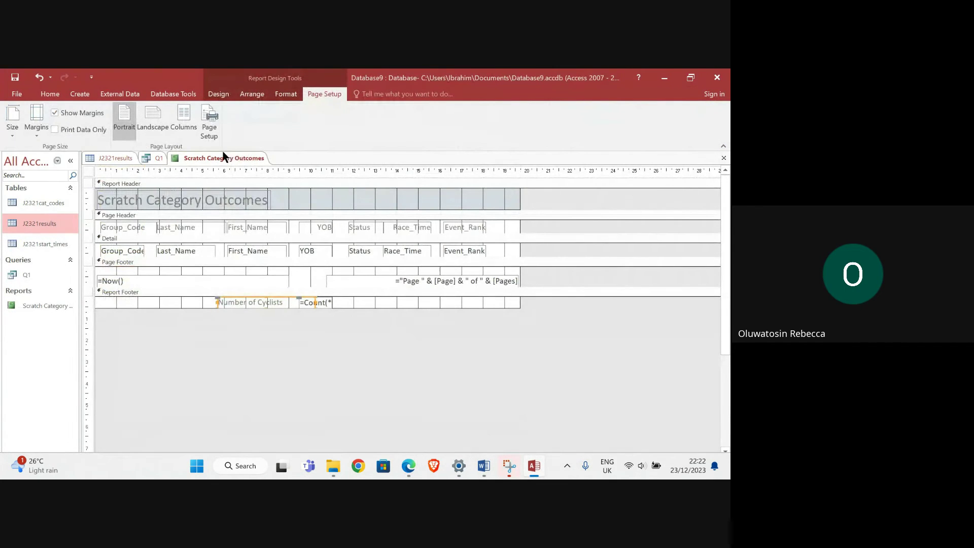
{"action": "left_click", "coordinate": [209, 93]}
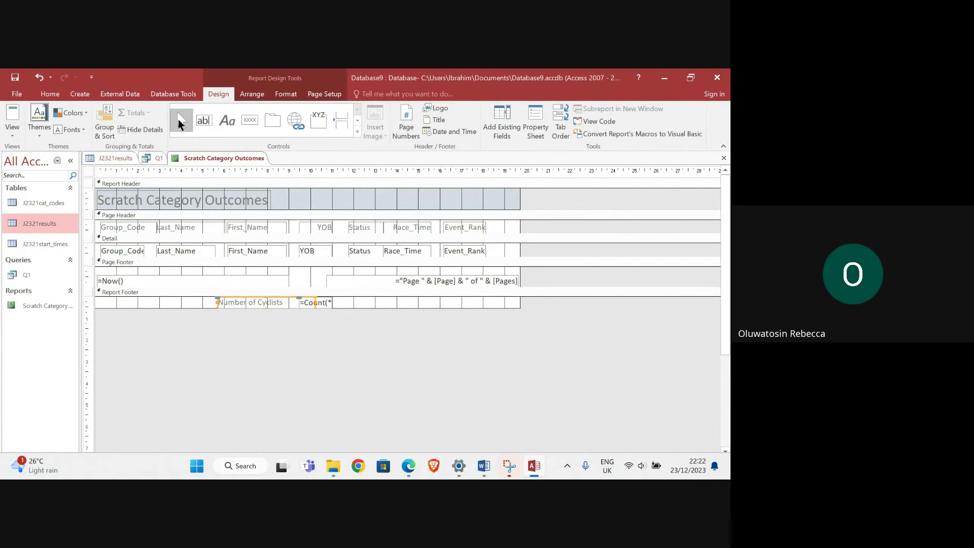
{"action": "left_click", "coordinate": [226, 121]}
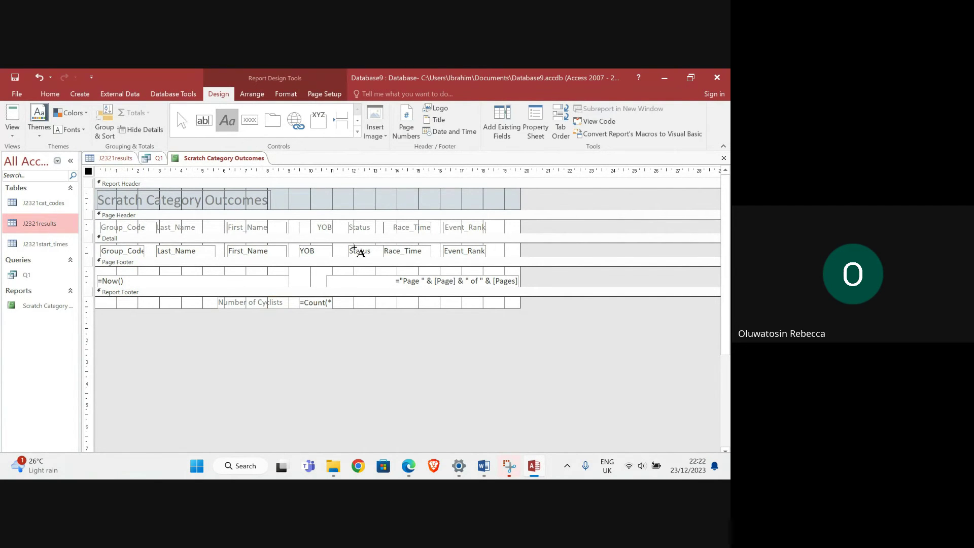
{"action": "left_click_drag", "start_coordinate": [258, 269], "coordinate": [343, 279]}
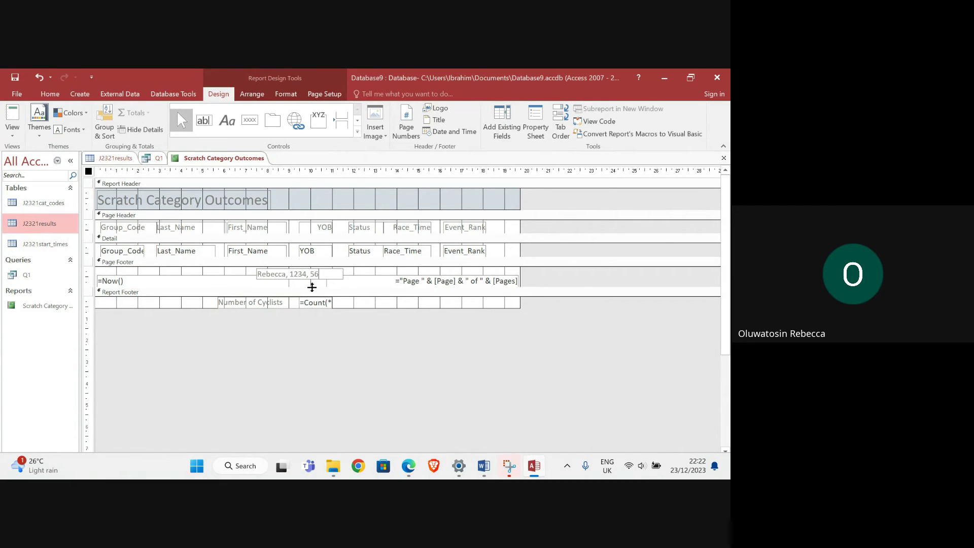
Step: Show the report in Layout View and check the candidate details beneath the record count
{"action": "left_click", "coordinate": [12, 130]}
{"action": "left_click", "coordinate": [31, 200]}
{"action": "scroll", "coordinate": [330, 291], "scroll_direction": "down", "scroll_amount": 10}
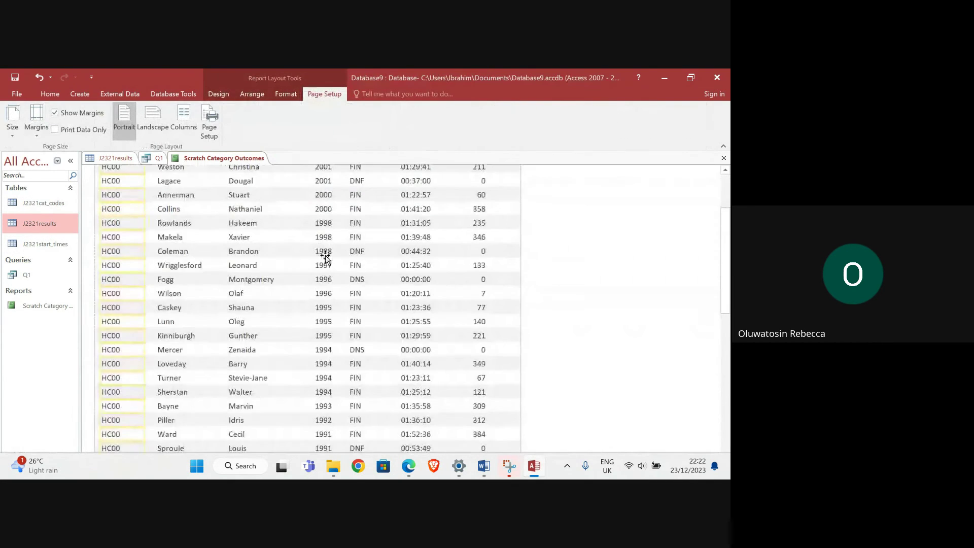
{"action": "scroll", "coordinate": [331, 290], "scroll_direction": "down", "scroll_amount": 1}
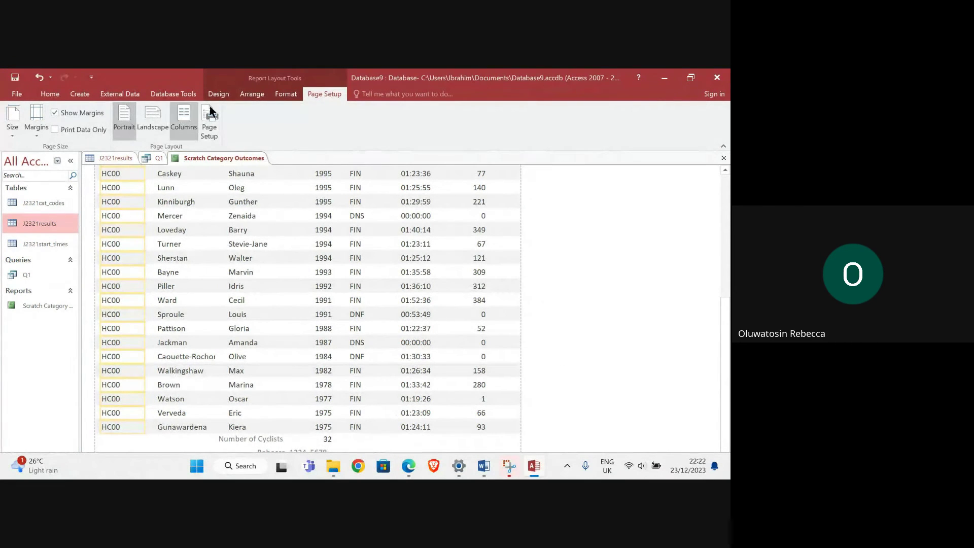
Step: Check the record count and candidate details at the end of the page in Print Preview, and close the preview
{"action": "left_click", "coordinate": [49, 94]}
{"action": "left_click", "coordinate": [12, 134]}
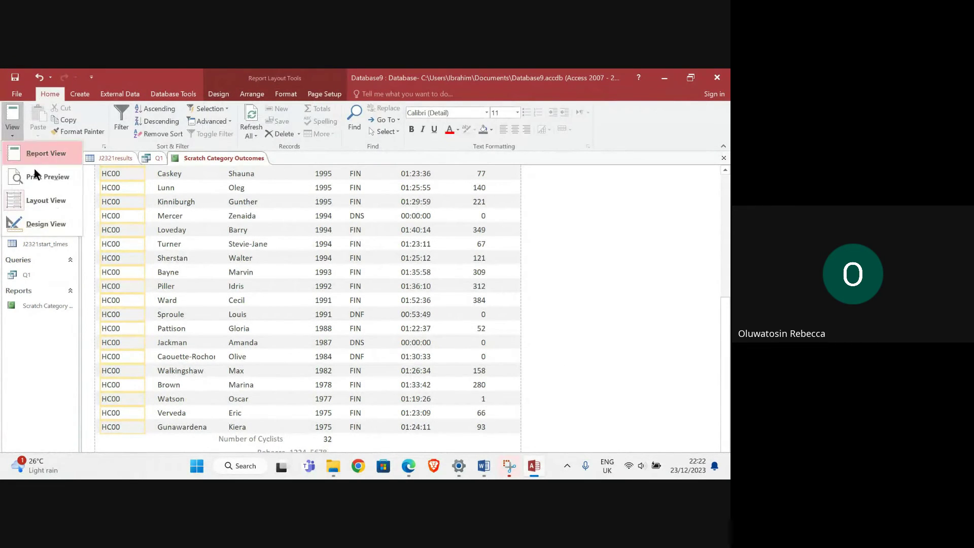
{"action": "left_click", "coordinate": [33, 178]}
{"action": "scroll", "coordinate": [246, 291], "scroll_direction": "down", "scroll_amount": 5}
{"action": "scroll", "coordinate": [245, 291], "scroll_direction": "down", "scroll_amount": 1}
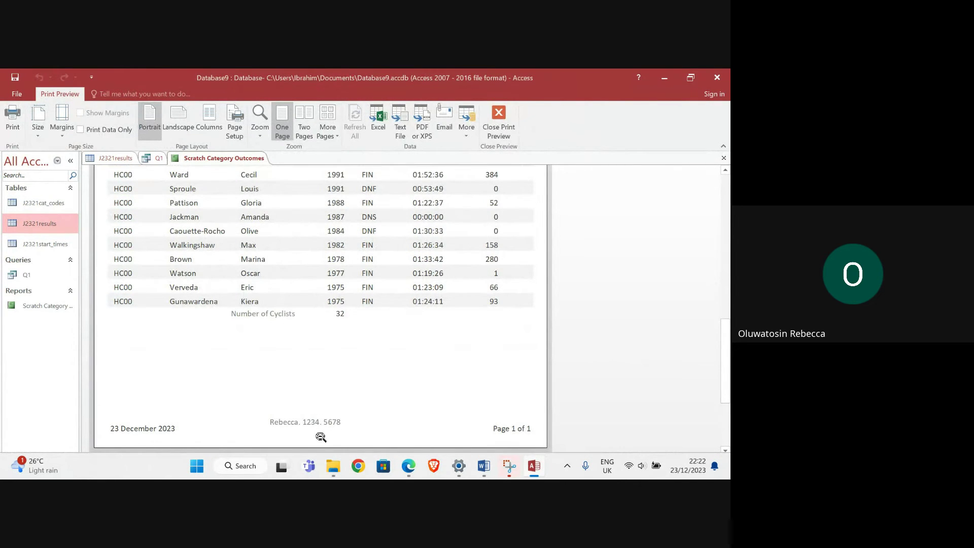
{"action": "left_click", "coordinate": [510, 115]}
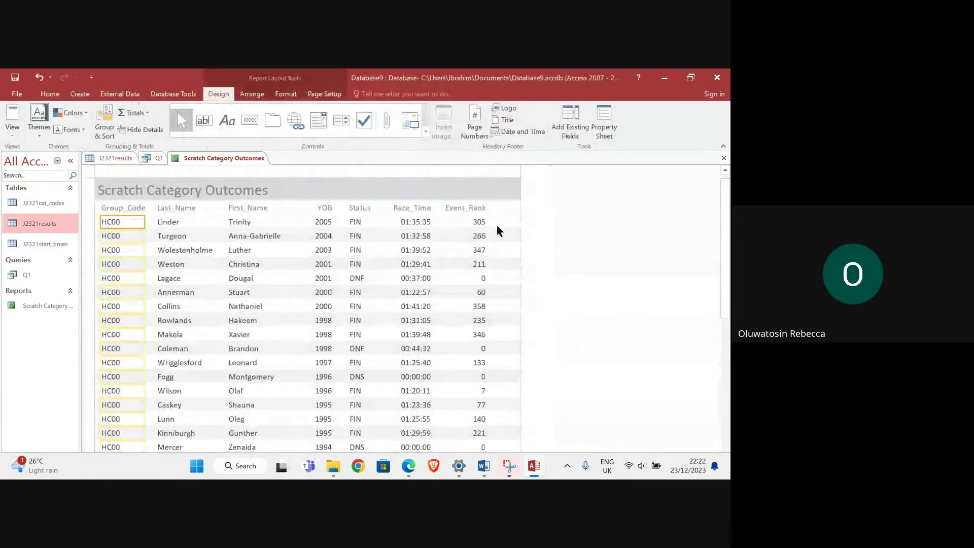
Step: Read the question 20 requirement for a formula screenshot in the Edge question paper and return to Access
{"action": "mouse_move", "coordinate": [408, 464]}
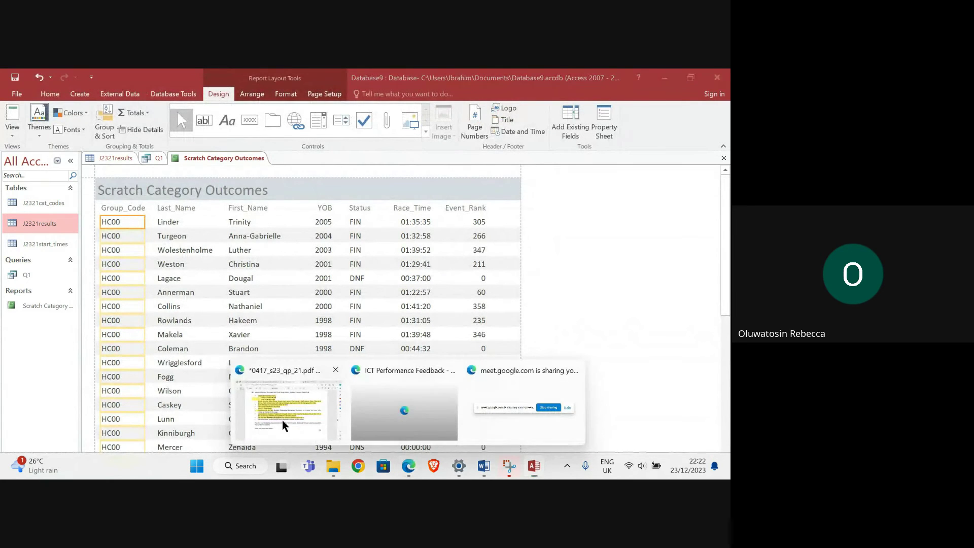
{"action": "left_click", "coordinate": [299, 430]}
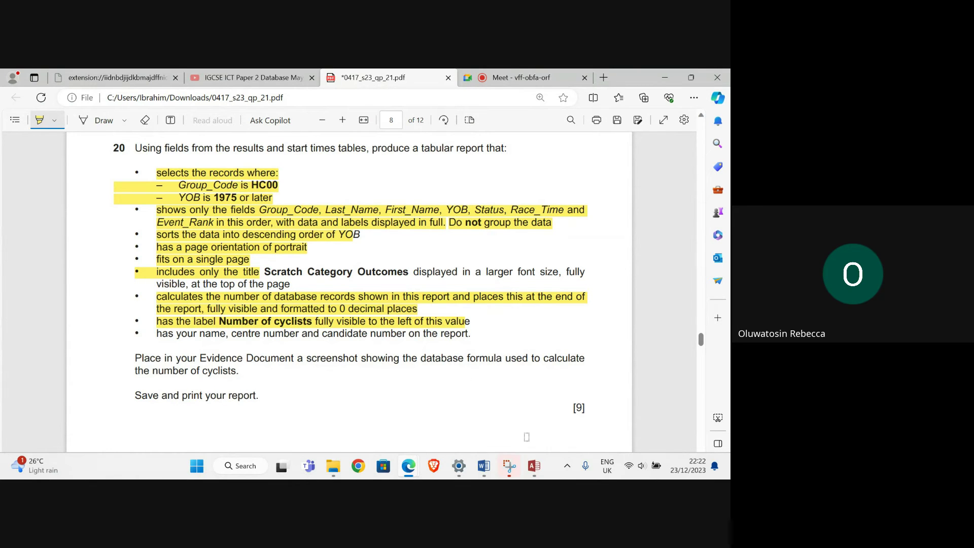
{"action": "left_click", "coordinate": [513, 401]}
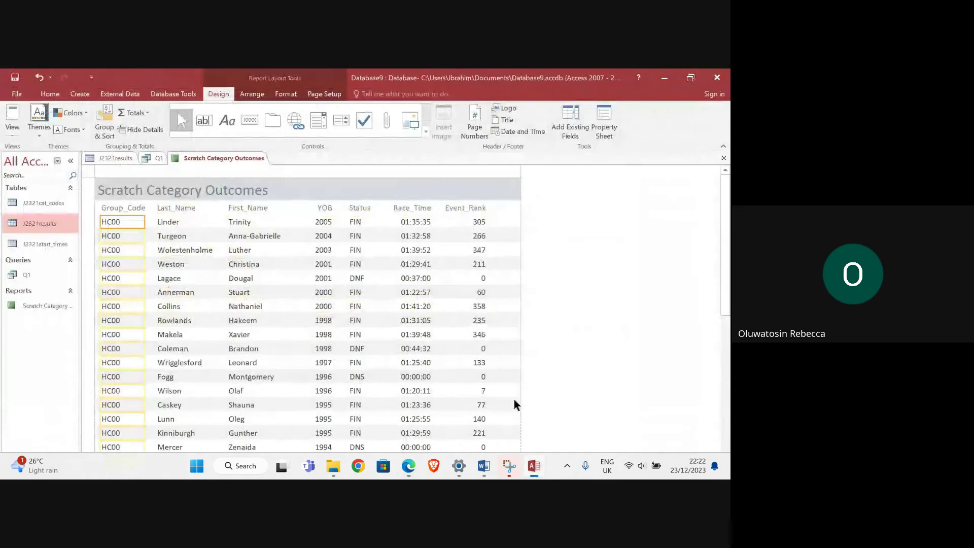
Step: Open the report in Design View and capture the Report Footer's label and count formula with Snipping Tool
{"action": "left_click", "coordinate": [13, 134]}
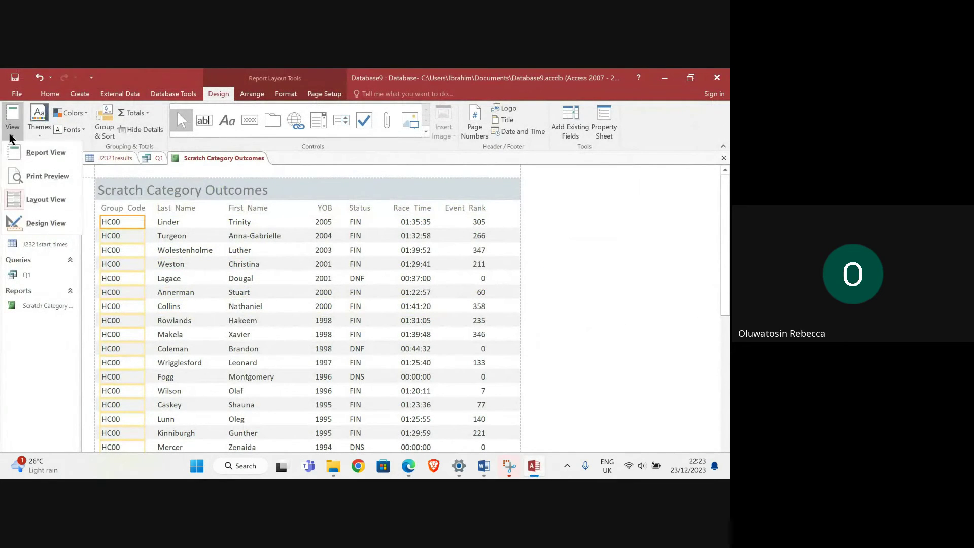
{"action": "left_click", "coordinate": [48, 218]}
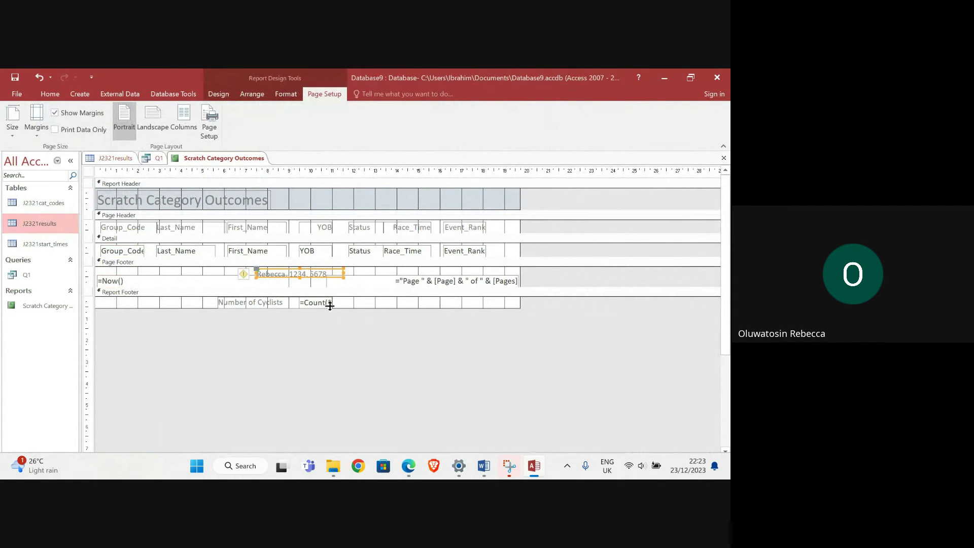
{"action": "left_click", "coordinate": [511, 469]}
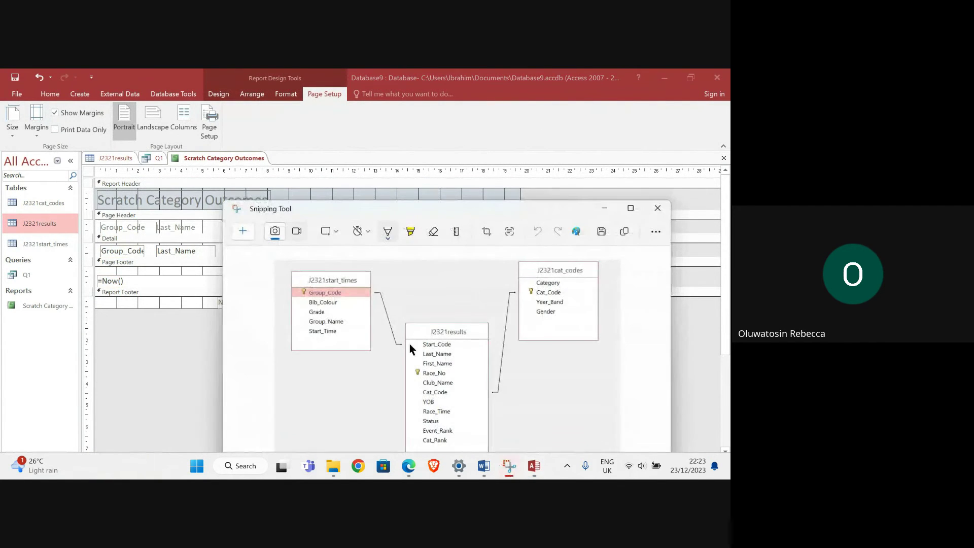
{"action": "left_click", "coordinate": [243, 235]}
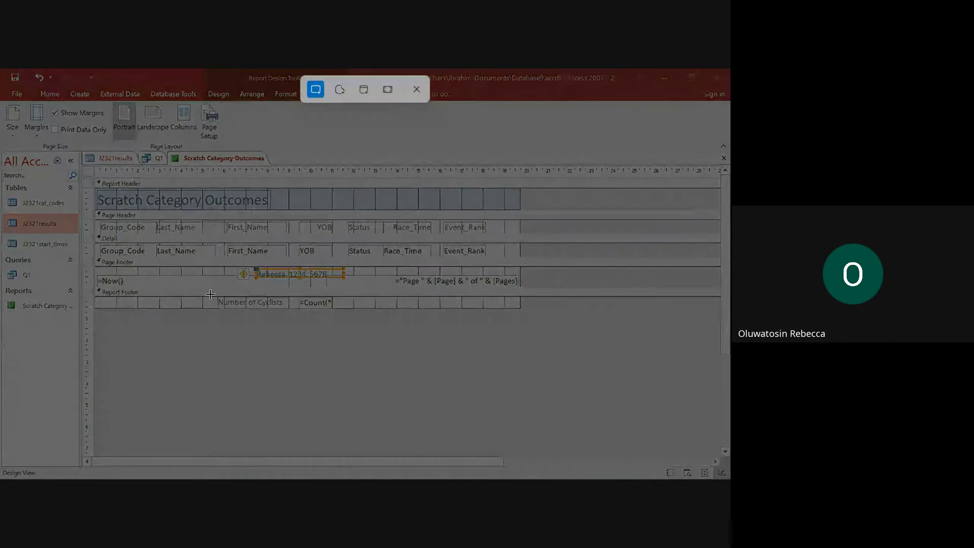
{"action": "left_click_drag", "start_coordinate": [210, 293], "coordinate": [349, 312]}
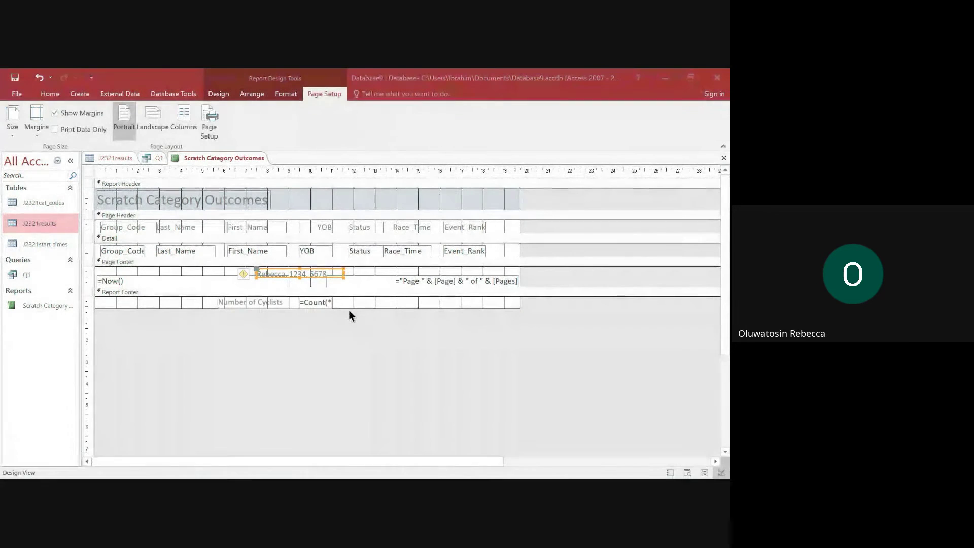
Step: Switch to the Evidence Document in Word and paste the formula screenshot under "Step 20 evidence:"
{"action": "left_click", "coordinate": [484, 466]}
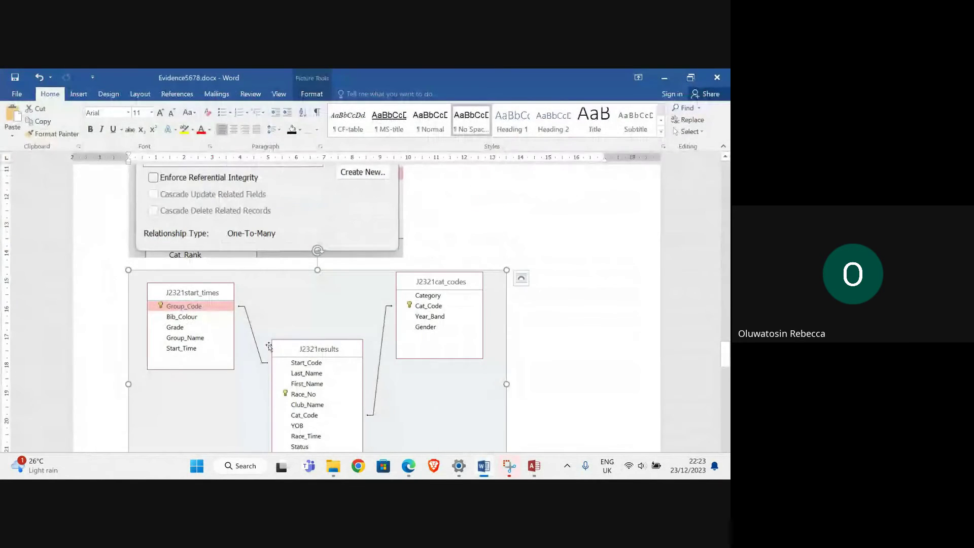
{"action": "key", "text": "ctrl+v"}
{"action": "left_click", "coordinate": [154, 226]}
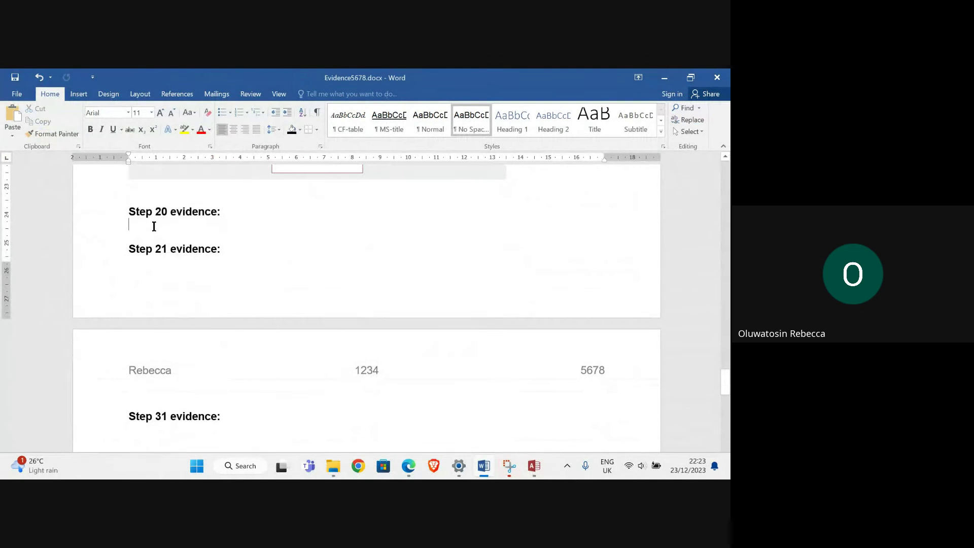
{"action": "key", "text": "ctrl+v"}
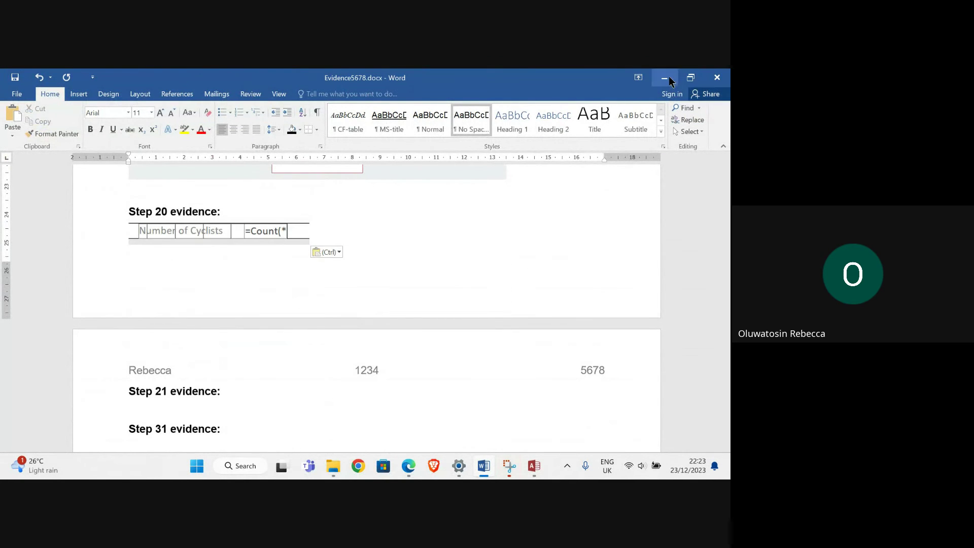
Step: Minimise Word and save the Scratch Category Outcomes report in Access
{"action": "left_click", "coordinate": [664, 78]}
{"action": "right_click", "coordinate": [206, 159]}
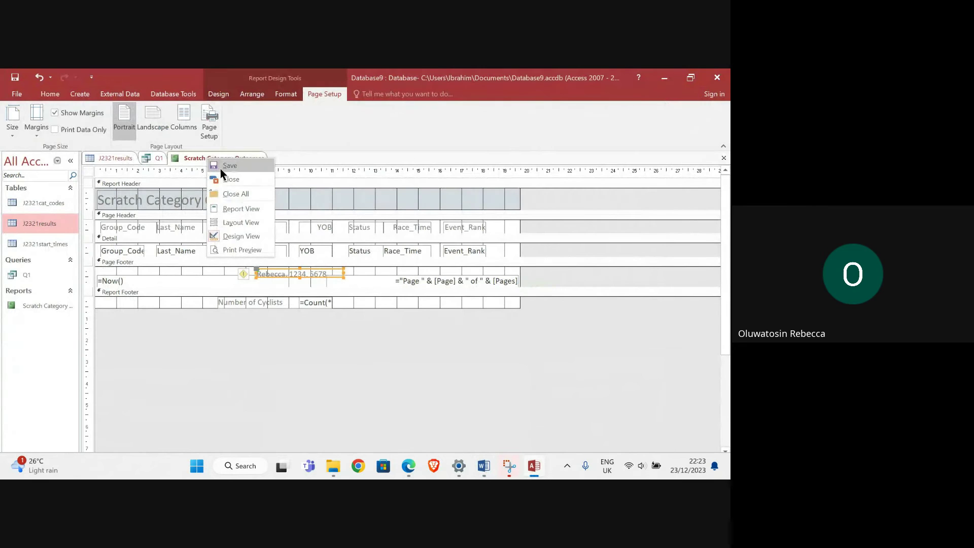
{"action": "left_click", "coordinate": [222, 166]}
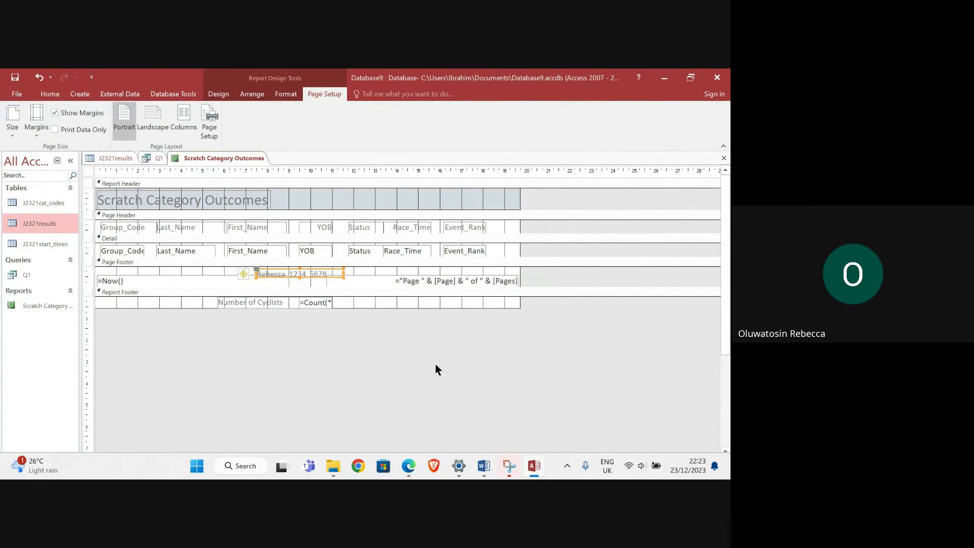
Step: Leave the database's Info page and show the Scratch Category Outcomes report in Layout View
{"action": "left_click", "coordinate": [24, 94]}
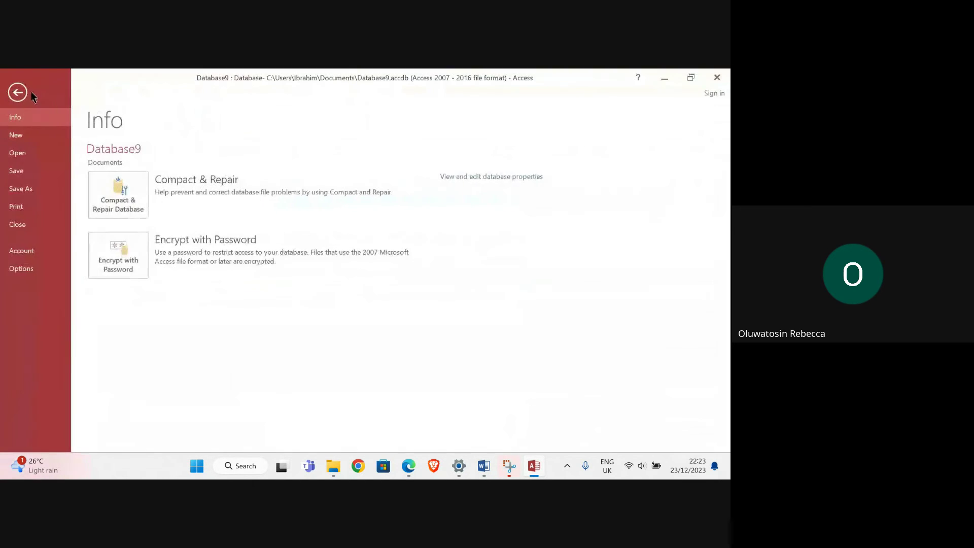
{"action": "left_click", "coordinate": [25, 95]}
{"action": "left_click", "coordinate": [49, 94]}
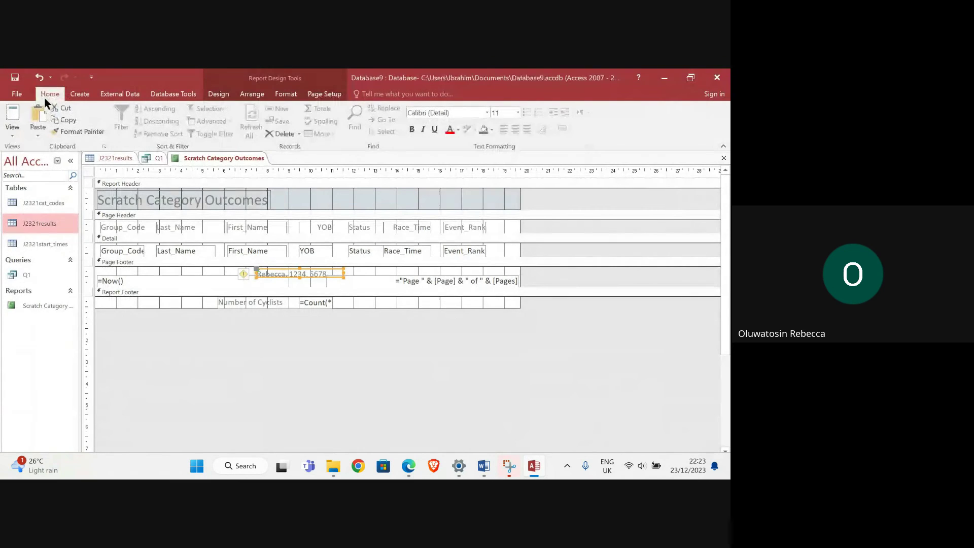
{"action": "left_click", "coordinate": [10, 133]}
{"action": "left_click", "coordinate": [46, 202]}
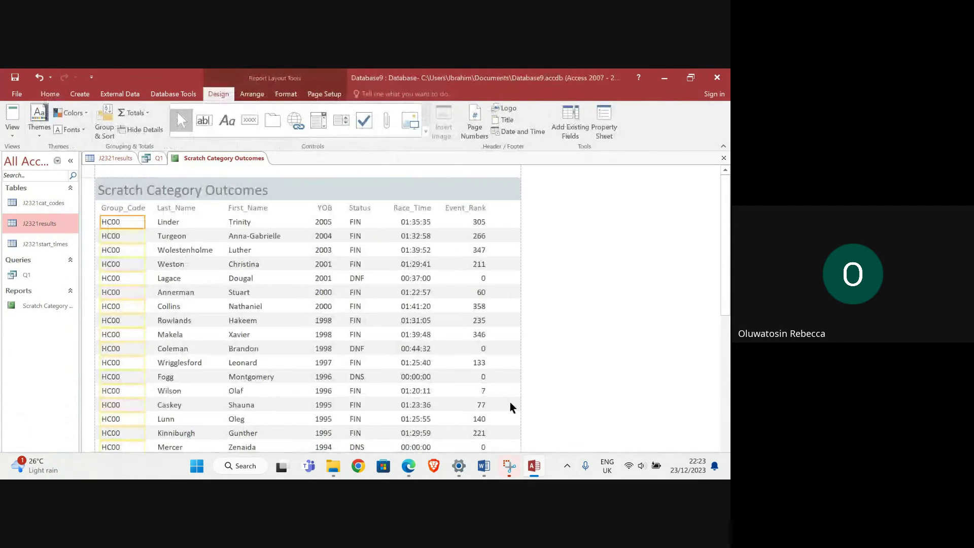
Step: Switch to the question paper in Edge and highlight question 20's instructions on the evidence screenshot and on saving and printing the report
{"action": "mouse_move", "coordinate": [411, 465]}
{"action": "left_click", "coordinate": [301, 423]}
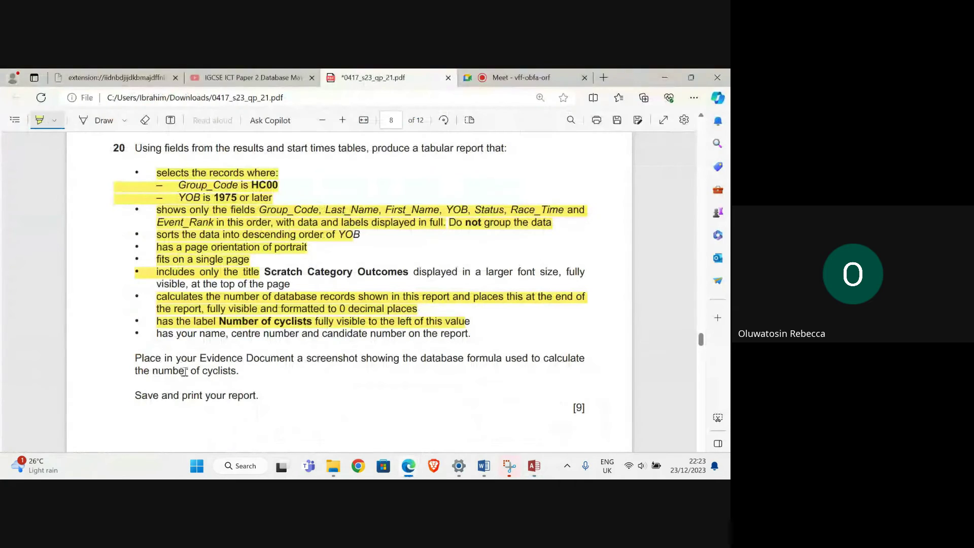
{"action": "left_click_drag", "start_coordinate": [122, 360], "coordinate": [269, 408]}
Step: Go on to question 21 and highlight the requirement listing the fields from Race_No to Race_Time in order
{"action": "scroll", "coordinate": [306, 337], "scroll_direction": "down", "scroll_amount": 5}
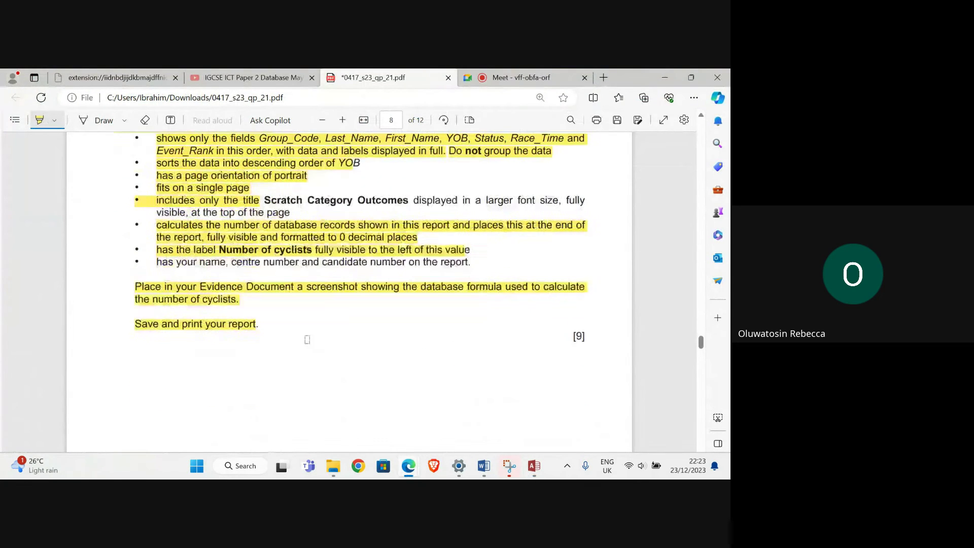
{"action": "scroll", "coordinate": [322, 329], "scroll_direction": "down", "scroll_amount": 3}
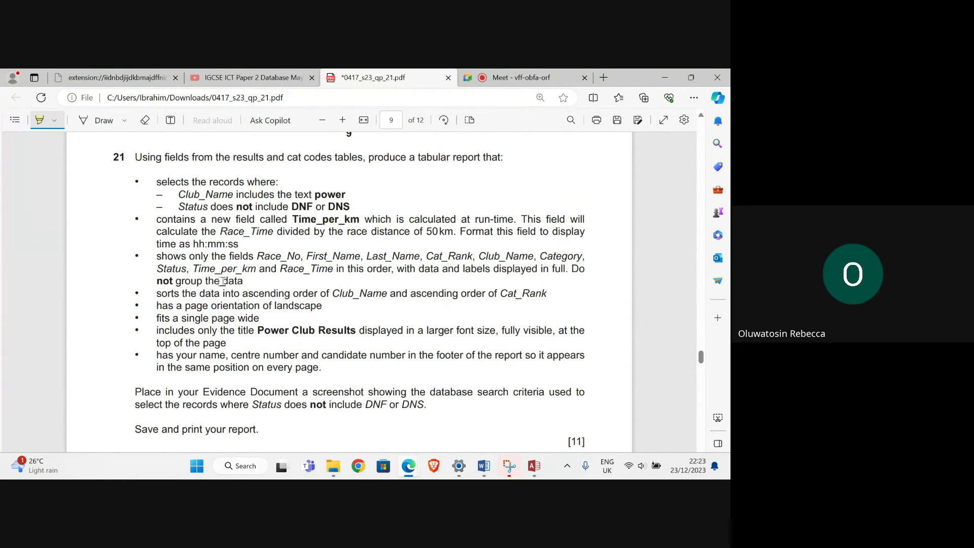
{"action": "left_click_drag", "start_coordinate": [158, 257], "coordinate": [549, 270]}
Step: Switch to Access and close all open database objects
{"action": "left_click", "coordinate": [538, 472]}
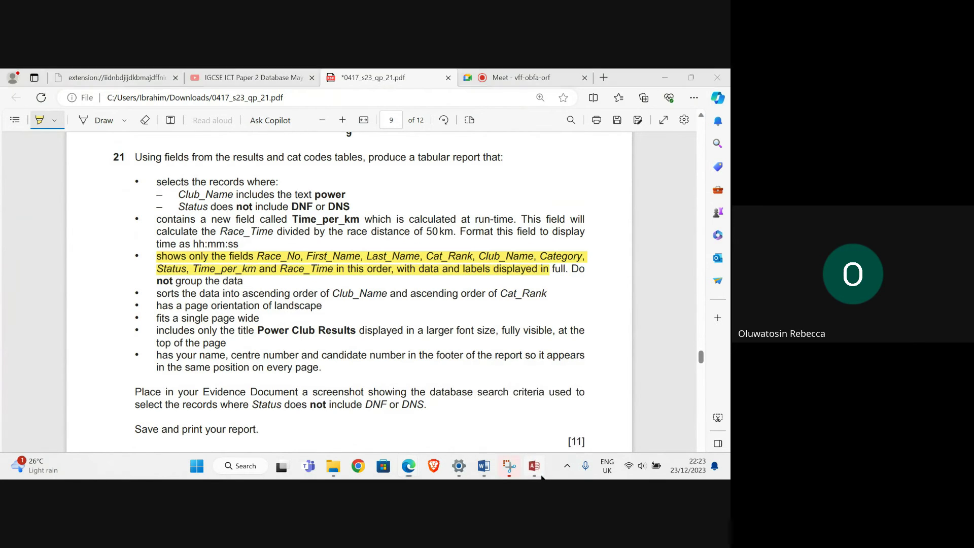
{"action": "right_click", "coordinate": [232, 159]}
{"action": "left_click", "coordinate": [278, 199]}
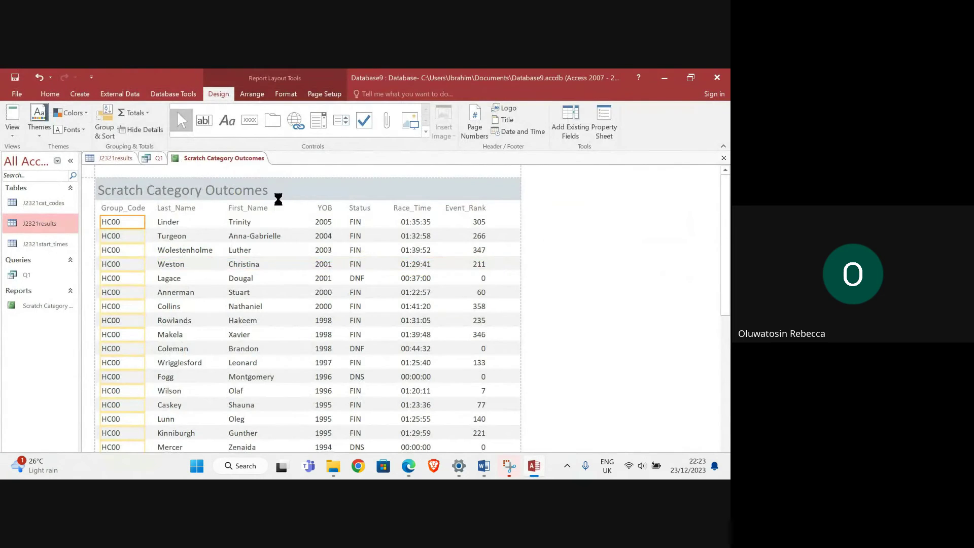
Step: Start a Simple Query Wizard query on the J2321results table and add the fields Race_No, First_Name and Last_Name in that order
{"action": "left_click", "coordinate": [81, 94]}
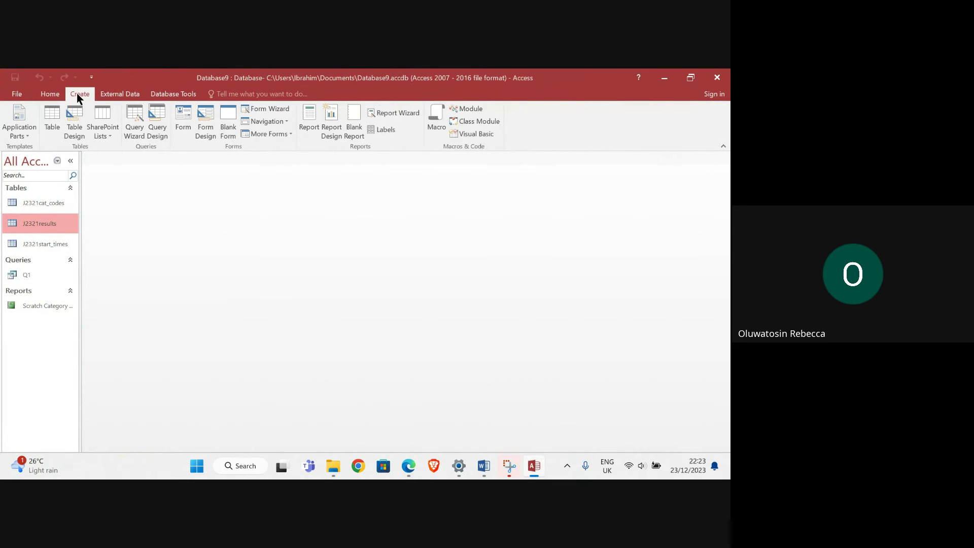
{"action": "left_click", "coordinate": [136, 127]}
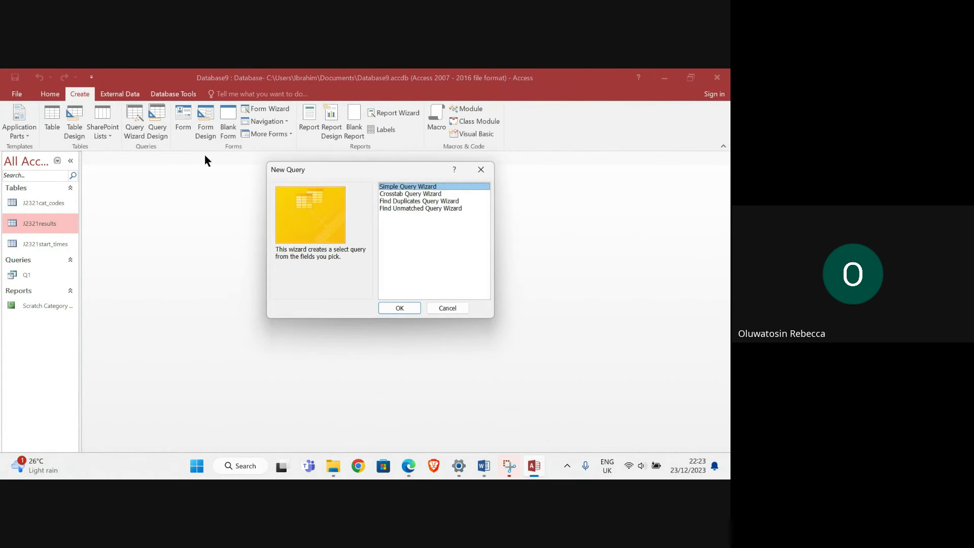
{"action": "left_click", "coordinate": [407, 313]}
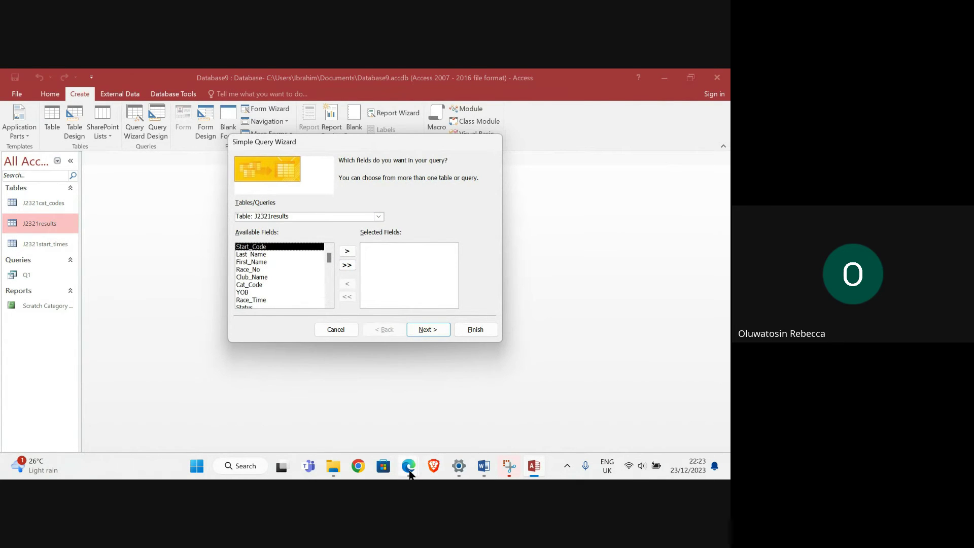
{"action": "mouse_move", "coordinate": [408, 466]}
{"action": "mouse_move", "coordinate": [298, 387]}
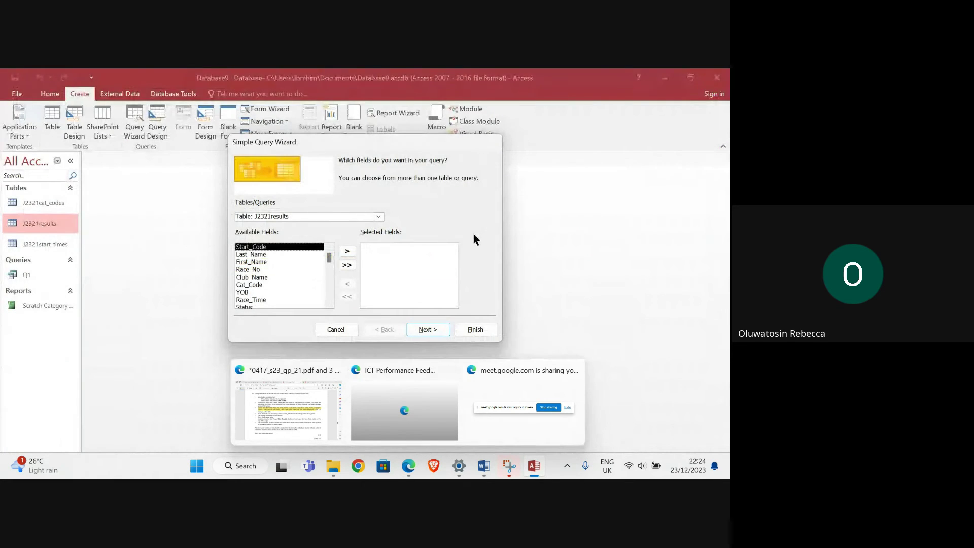
{"action": "left_click", "coordinate": [279, 269]}
{"action": "left_click", "coordinate": [347, 250]}
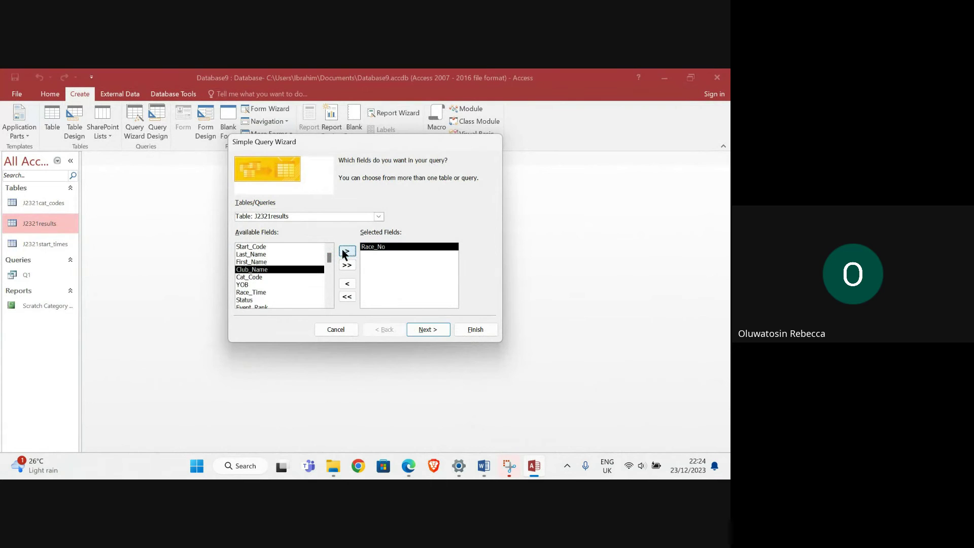
{"action": "left_click", "coordinate": [268, 262]}
{"action": "left_click", "coordinate": [347, 251]}
{"action": "left_click", "coordinate": [301, 254]}
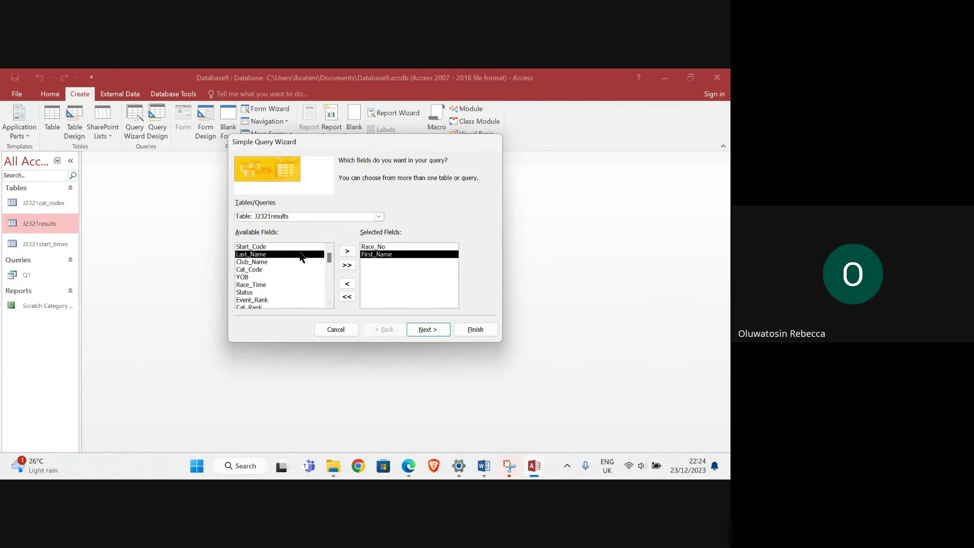
{"action": "left_click", "coordinate": [347, 252]}
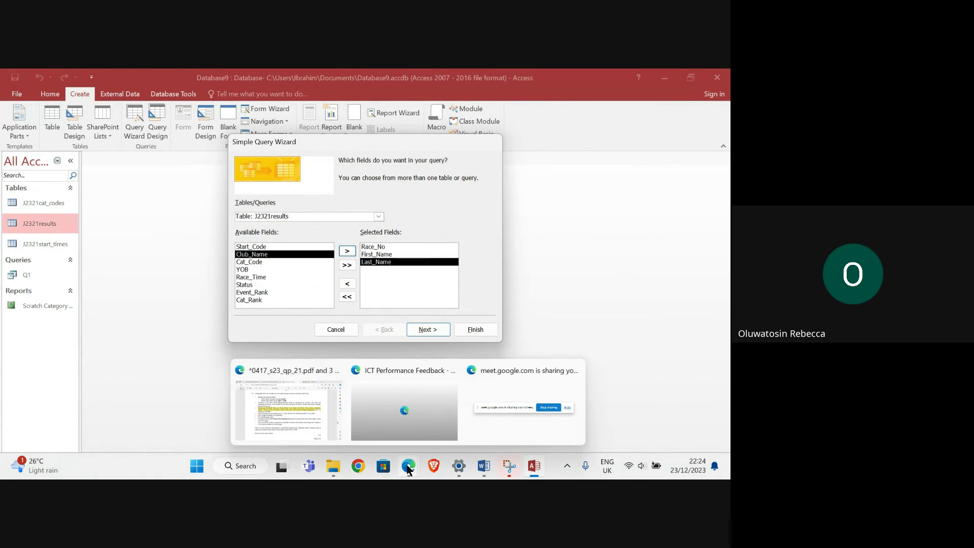
Step: Add Cat_Rank and Club_Name from J2321results to the query's selected fields
{"action": "mouse_move", "coordinate": [276, 408]}
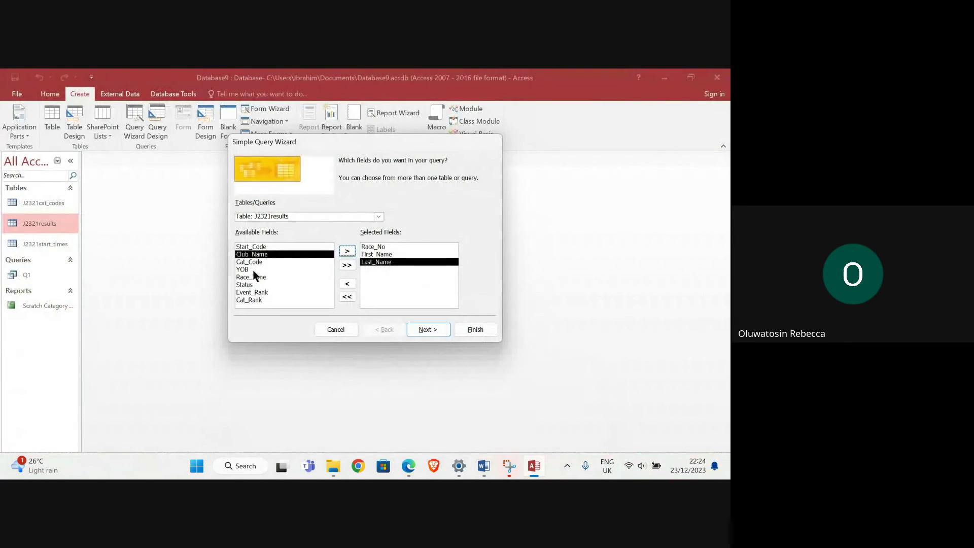
{"action": "left_click", "coordinate": [256, 299]}
{"action": "left_click", "coordinate": [348, 251]}
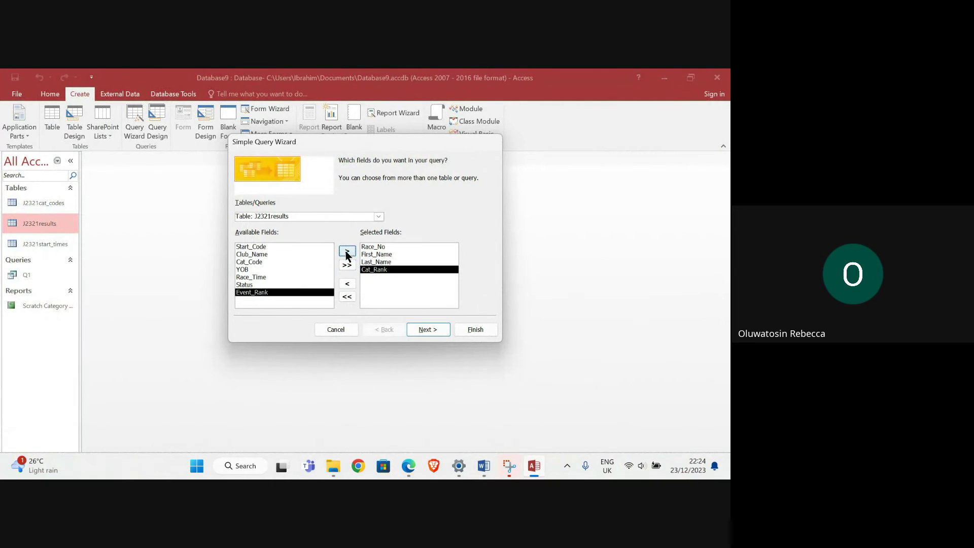
{"action": "left_click", "coordinate": [265, 254]}
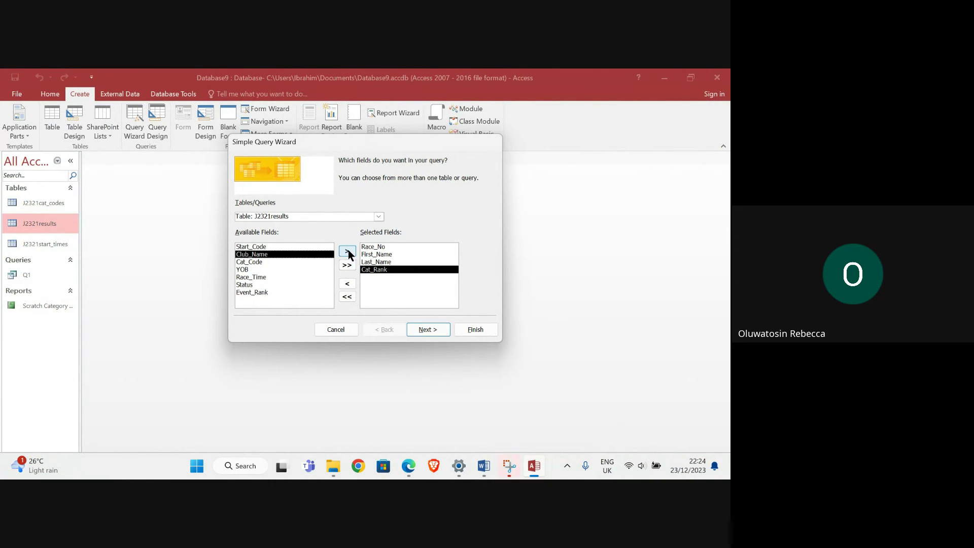
{"action": "left_click", "coordinate": [348, 250]}
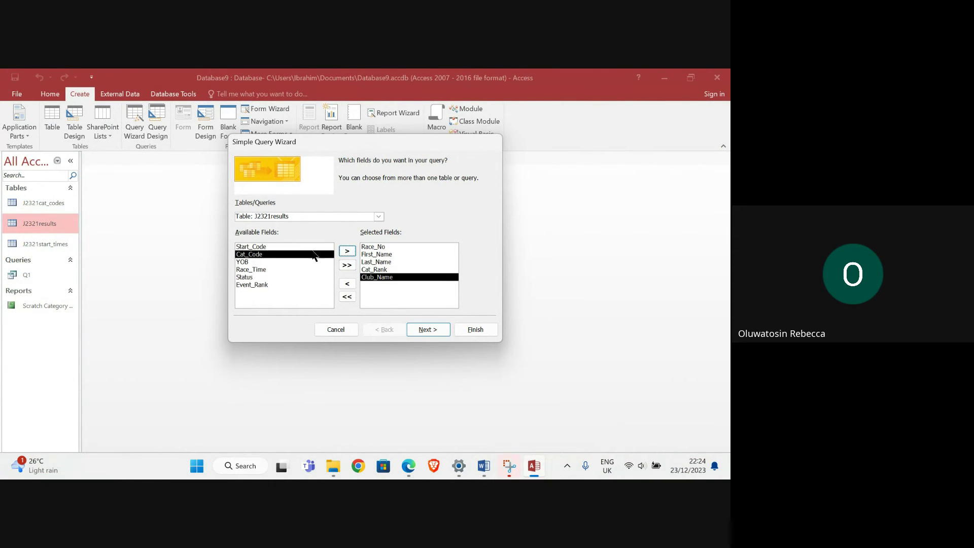
Step: Add Category from the J2321cat_codes table, followed by Status from J2321results, to the query's selected fields
{"action": "left_click", "coordinate": [378, 216]}
{"action": "left_click", "coordinate": [308, 225]}
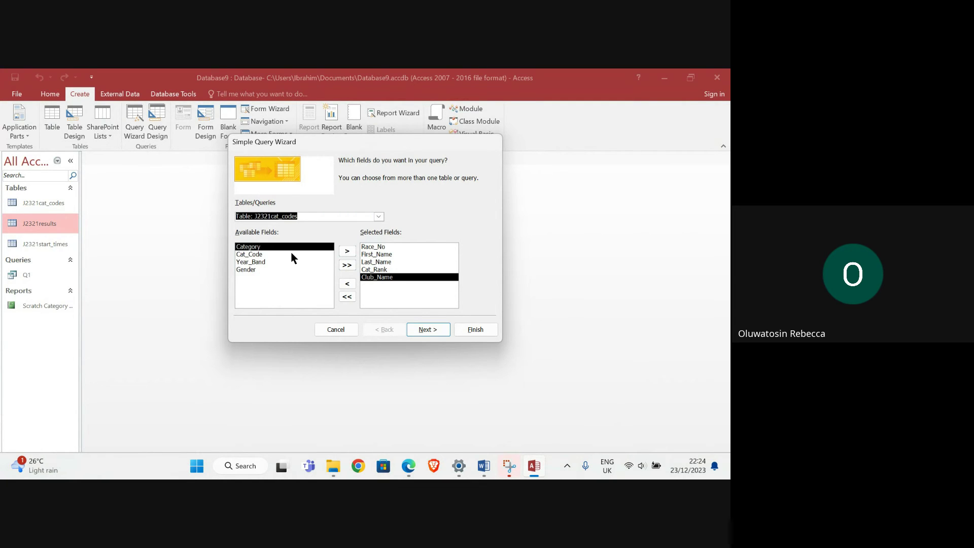
{"action": "left_click", "coordinate": [348, 250]}
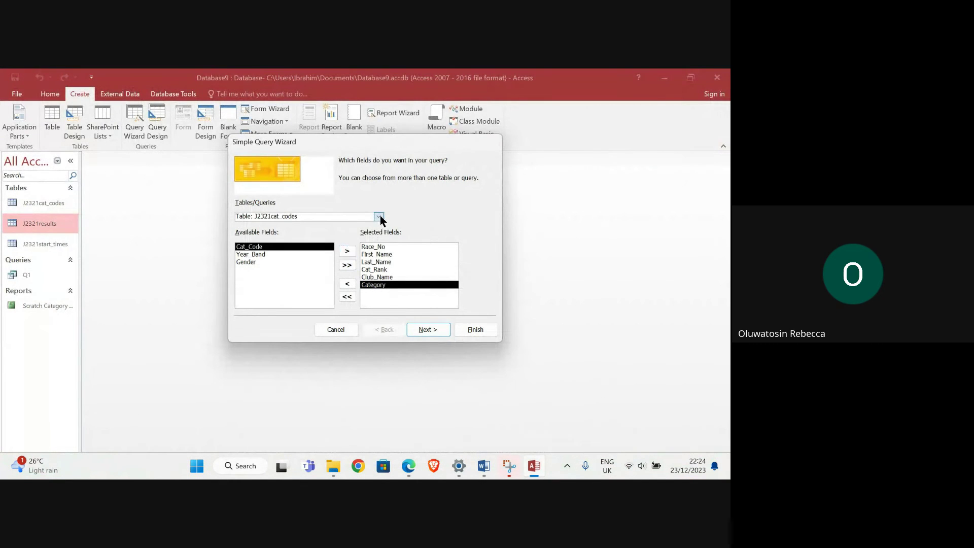
{"action": "left_click", "coordinate": [380, 217]}
{"action": "left_click", "coordinate": [329, 229]}
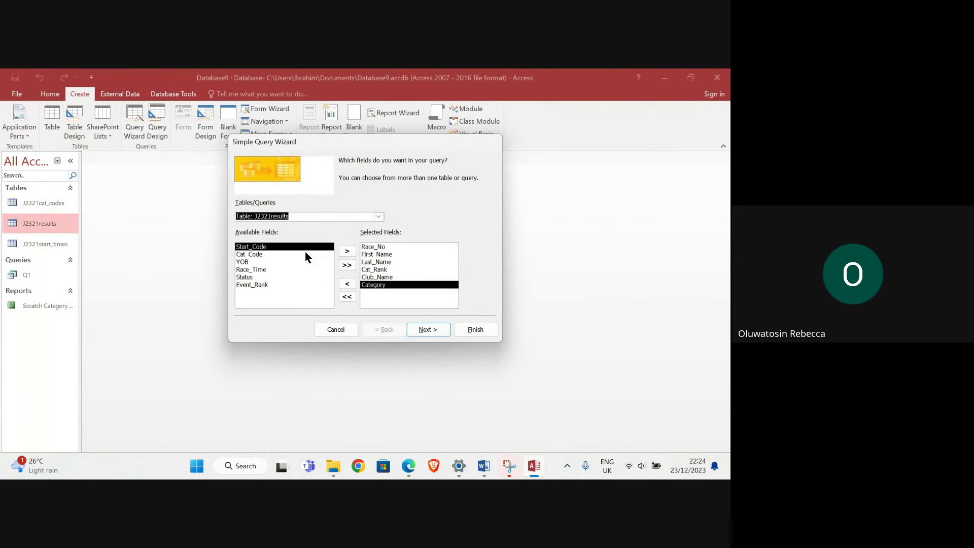
{"action": "left_click", "coordinate": [266, 276]}
{"action": "left_click", "coordinate": [346, 250]}
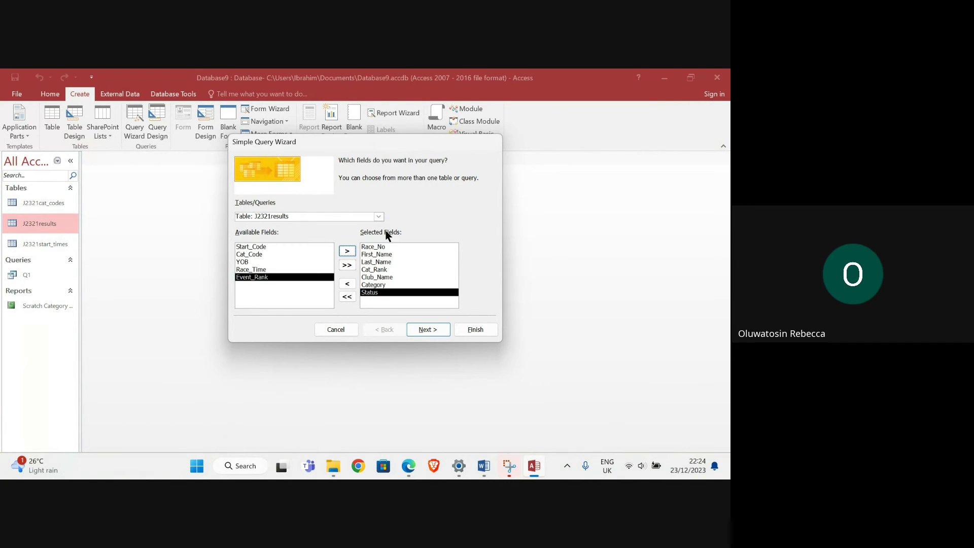
Step: Switch to the question paper in Edge and highlight question 21's new field Time_per_km and the Race_Time field
{"action": "left_click", "coordinate": [334, 370]}
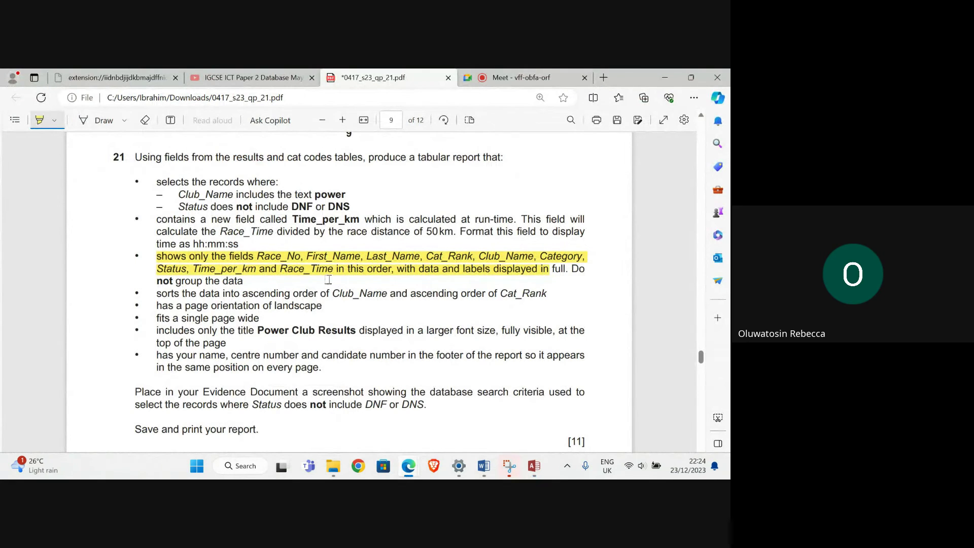
{"action": "left_click_drag", "start_coordinate": [208, 219], "coordinate": [359, 219]}
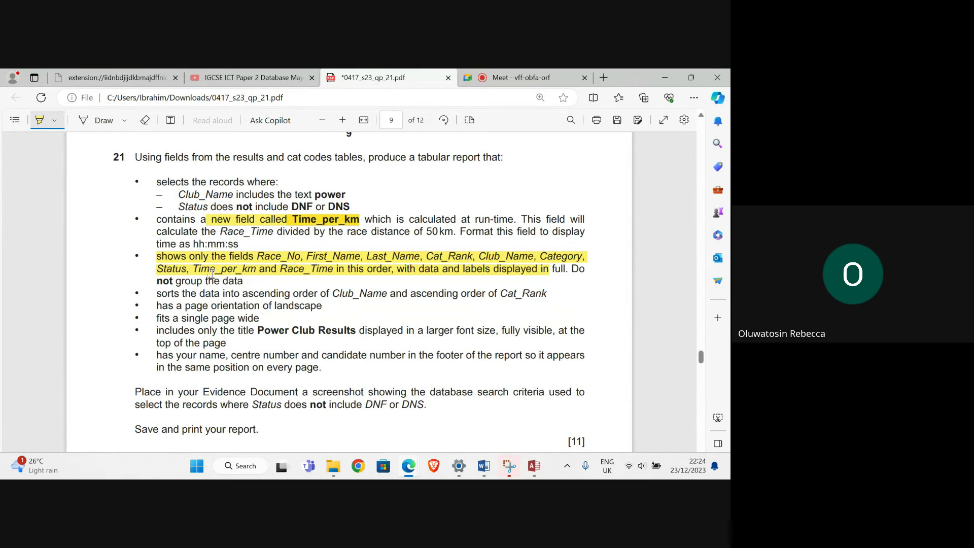
{"action": "left_click_drag", "start_coordinate": [277, 268], "coordinate": [336, 269]}
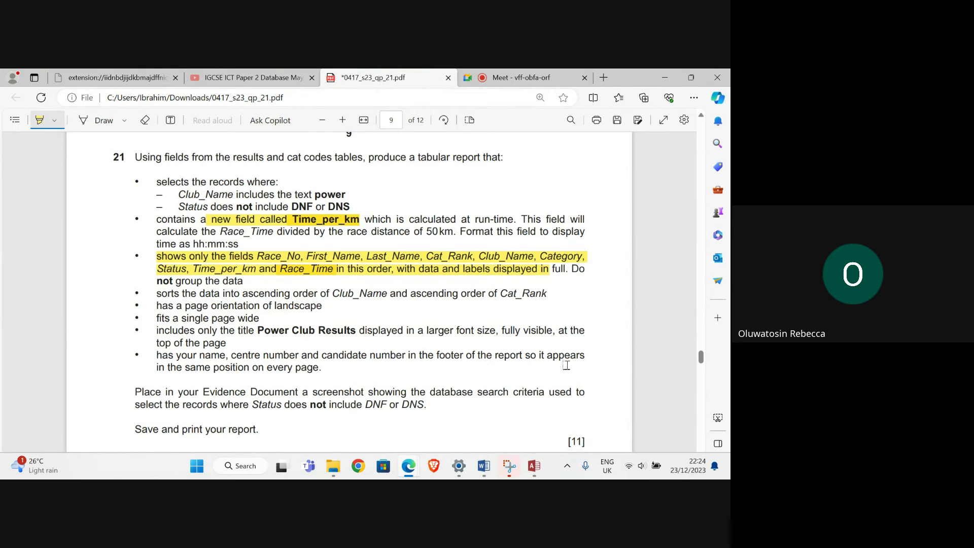
Step: Switch back to Access and finish the query wizard as a detail query titled Q2, opened to view its records
{"action": "mouse_move", "coordinate": [535, 472]}
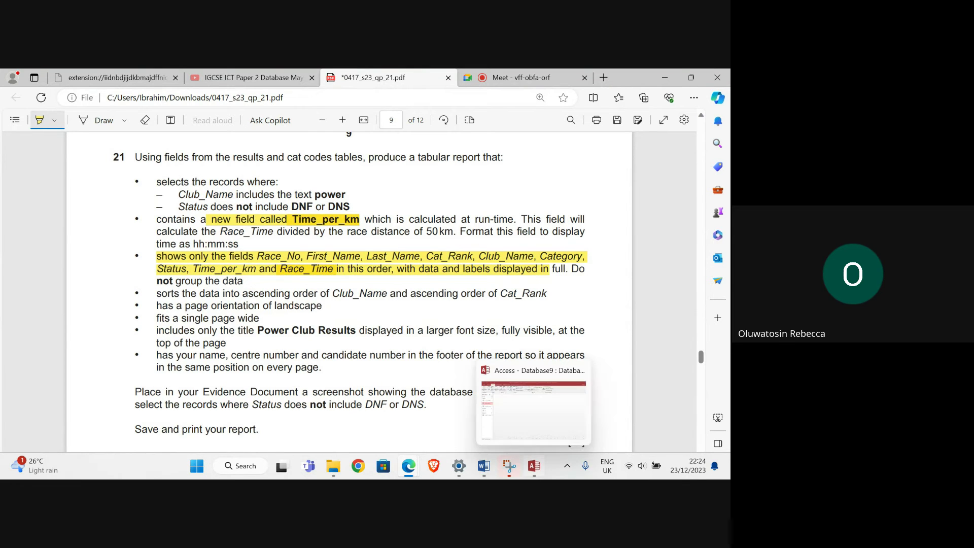
{"action": "left_click", "coordinate": [535, 469]}
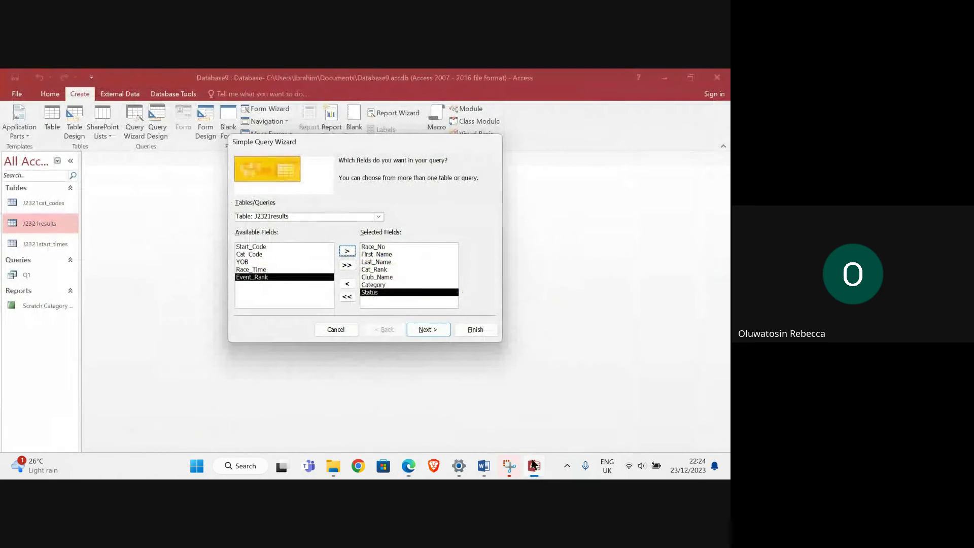
{"action": "left_click", "coordinate": [441, 328]}
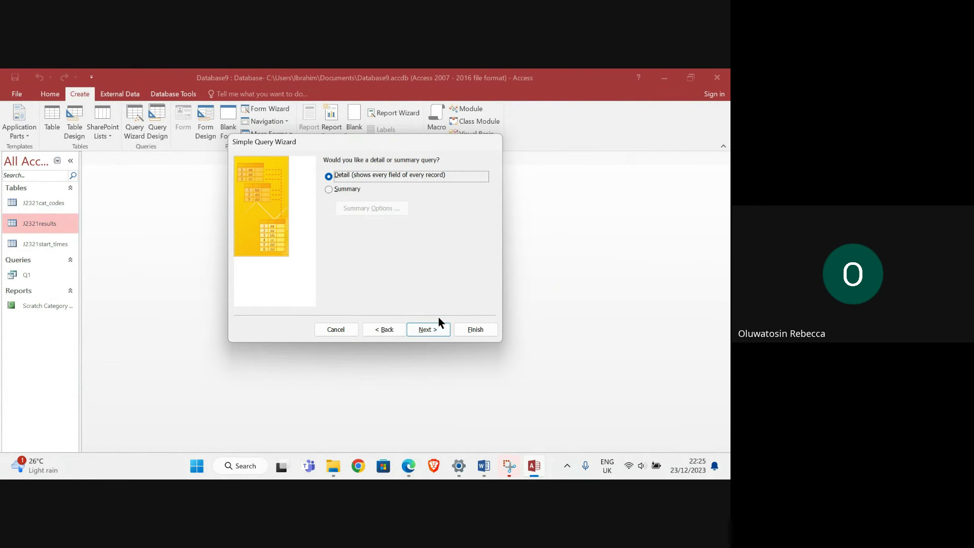
{"action": "left_click", "coordinate": [435, 331]}
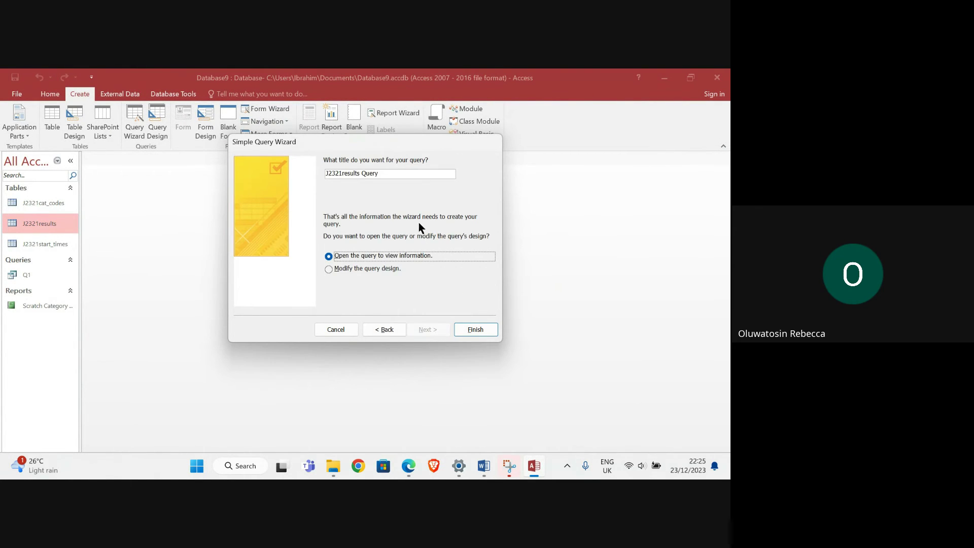
{"action": "left_click_drag", "start_coordinate": [389, 173], "coordinate": [318, 179]}
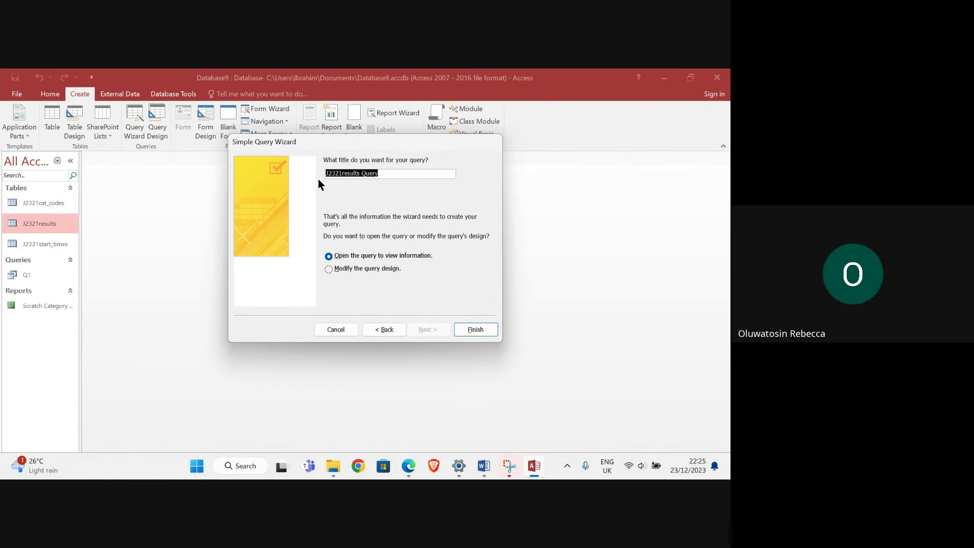
{"action": "type", "text": "Q2"}
{"action": "left_click", "coordinate": [473, 328]}
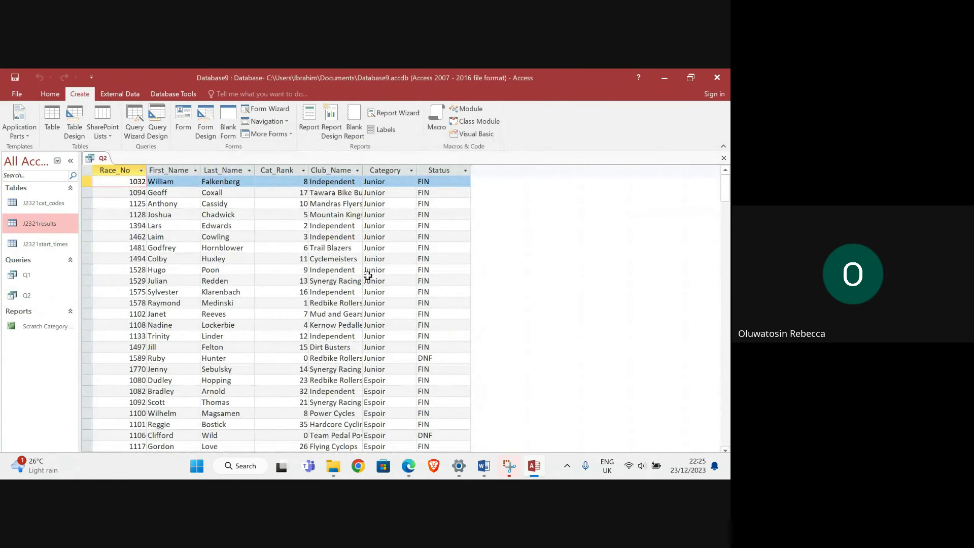
Step: Show query Q2 in Design View
{"action": "left_click", "coordinate": [57, 95]}
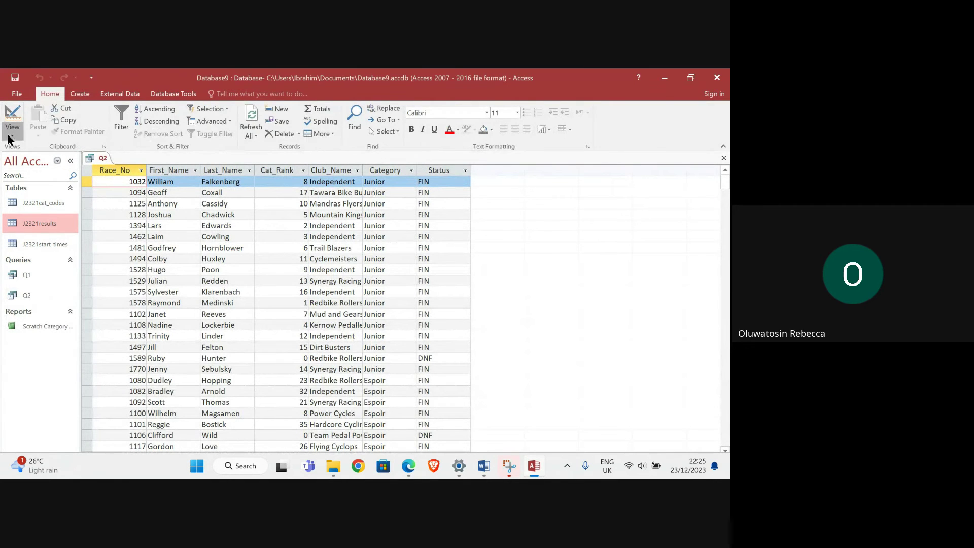
{"action": "left_click", "coordinate": [11, 136]}
{"action": "left_click", "coordinate": [57, 203]}
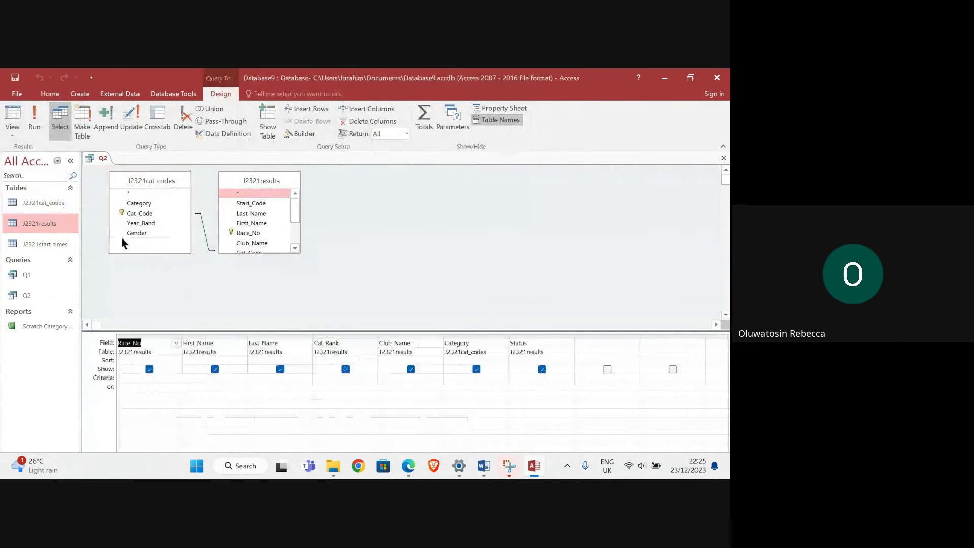
Step: Check how question 21 wants Time_per_km calculated in the question paper in Edge, and return to Access
{"action": "left_click", "coordinate": [408, 466]}
{"action": "left_click", "coordinate": [283, 407]}
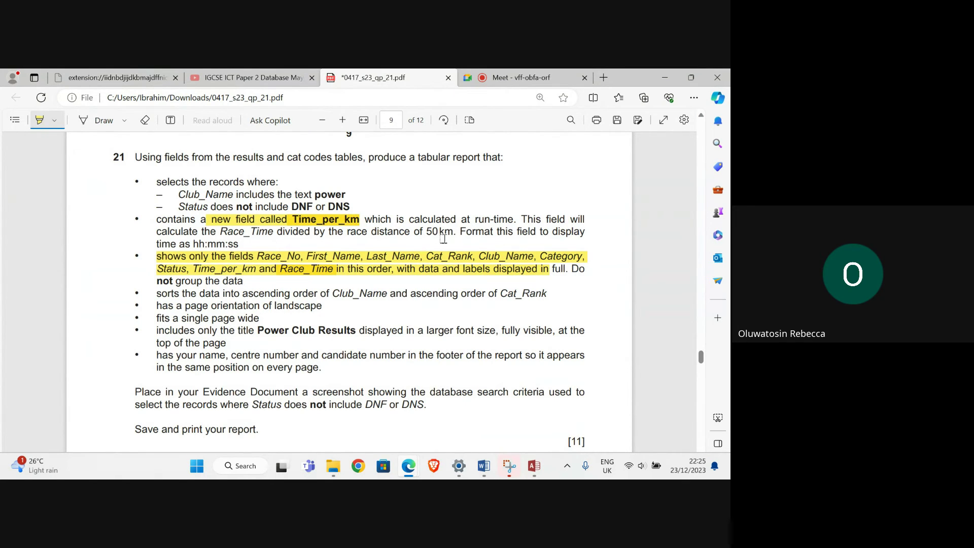
{"action": "mouse_move", "coordinate": [532, 462]}
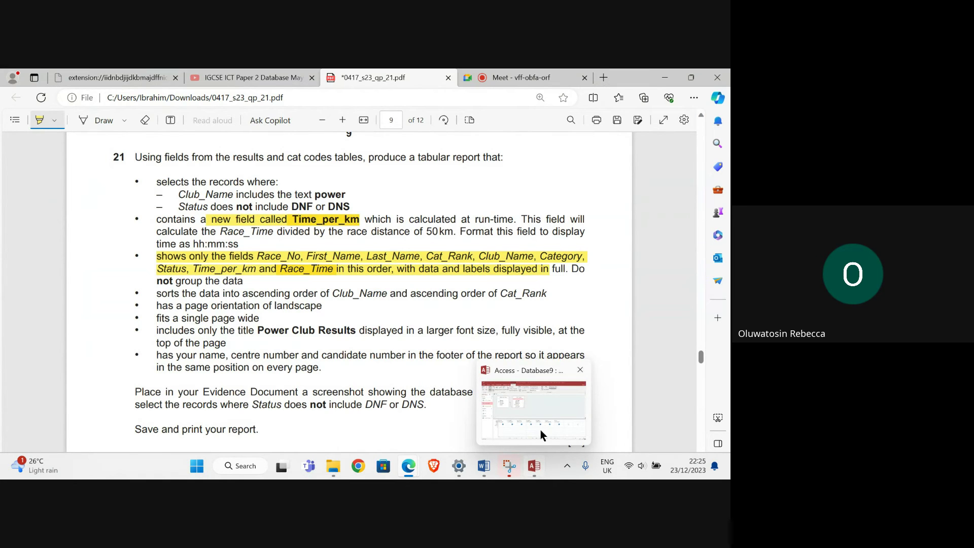
{"action": "left_click", "coordinate": [542, 415]}
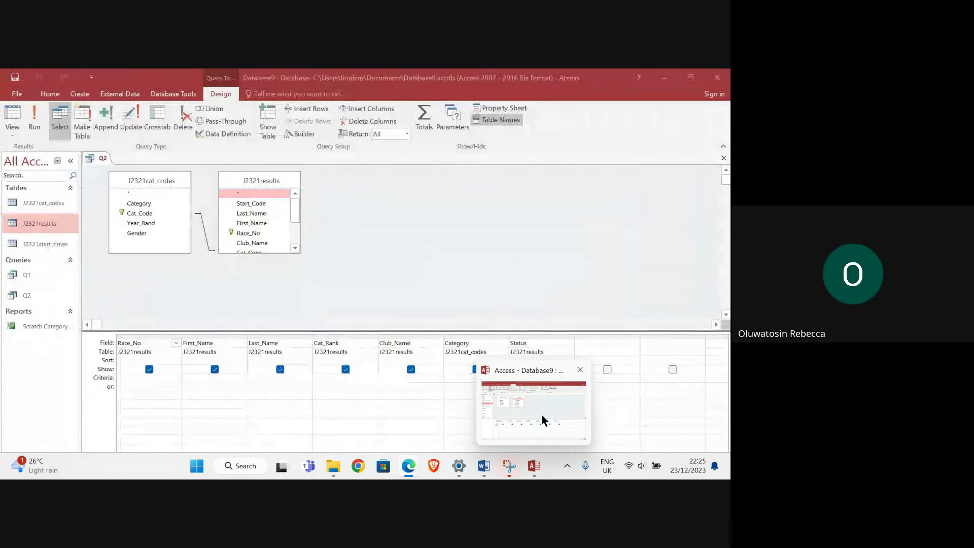
Step: Add the calculated field Time_per_km:[Race_time]/50 in the column after Status and set it to show
{"action": "left_click", "coordinate": [585, 343]}
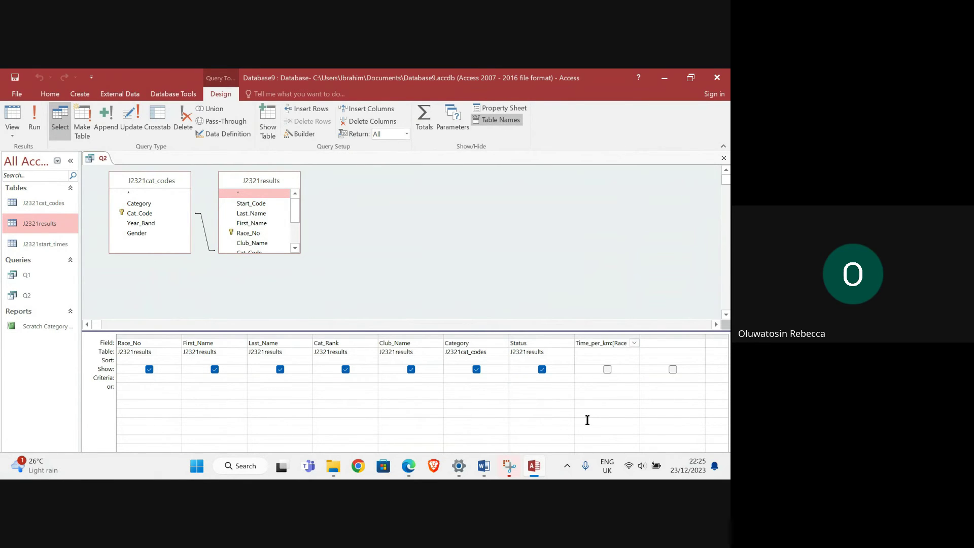
{"action": "type", "text": "time]/50"}
{"action": "left_click", "coordinate": [607, 370]}
{"action": "left_click", "coordinate": [608, 371]}
{"action": "left_click", "coordinate": [33, 127]}
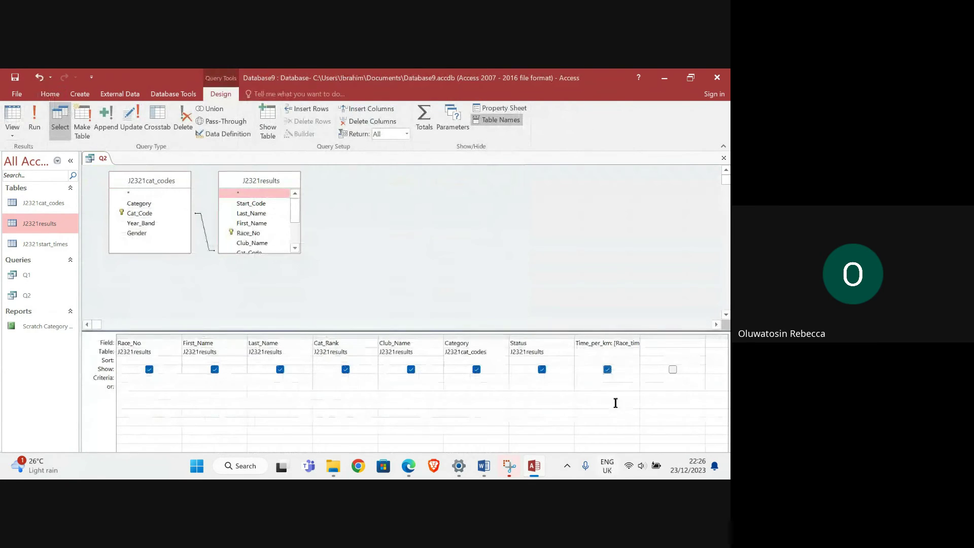
Step: Check which field follows Time_per_km in question 21's field list in the question paper in Edge, and return to Access
{"action": "left_click", "coordinate": [652, 341]}
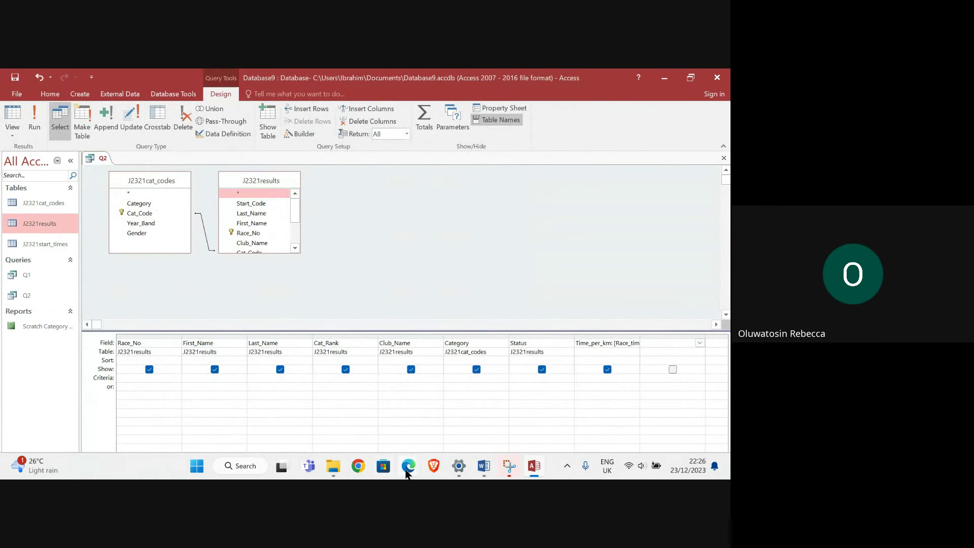
{"action": "mouse_move", "coordinate": [407, 468]}
{"action": "left_click", "coordinate": [333, 376]}
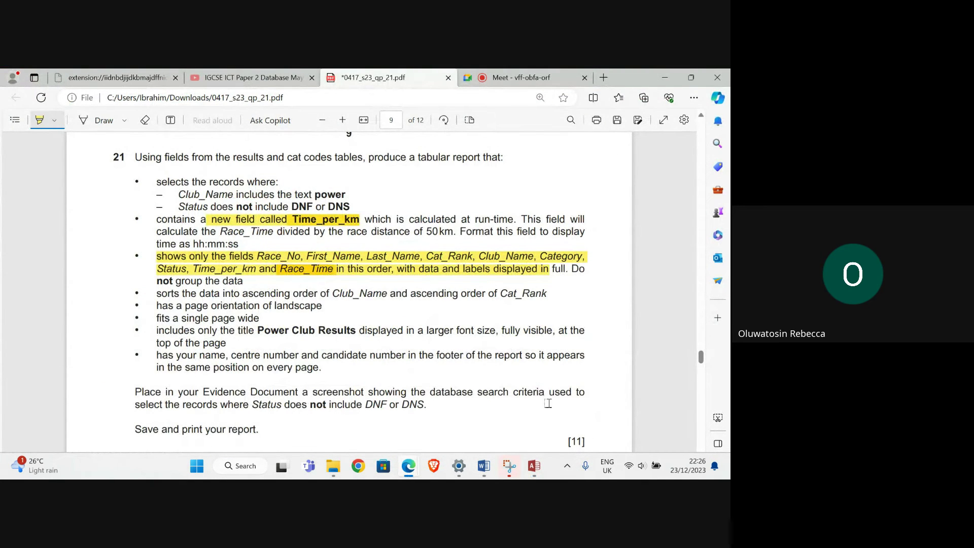
{"action": "mouse_move", "coordinate": [534, 466]}
{"action": "left_click", "coordinate": [531, 408]}
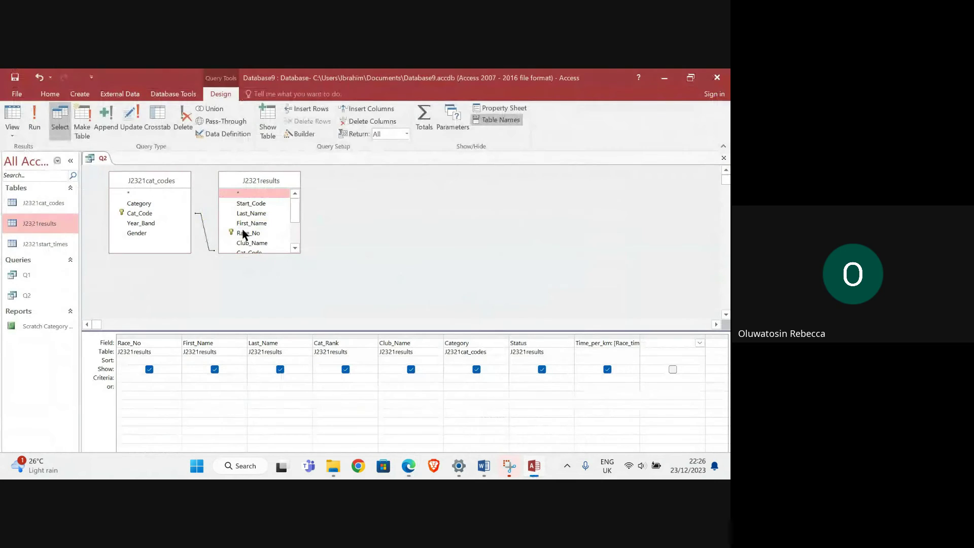
Step: Add the Race_Time field from J2321results to Q2 after Time_per_km and run the query
{"action": "scroll", "coordinate": [258, 238], "scroll_direction": "down", "scroll_amount": 2}
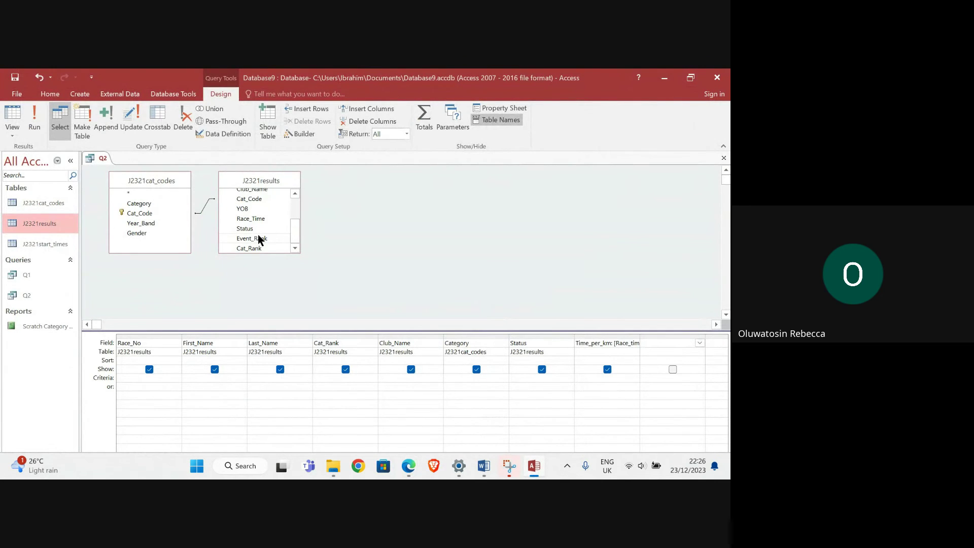
{"action": "left_click", "coordinate": [263, 218]}
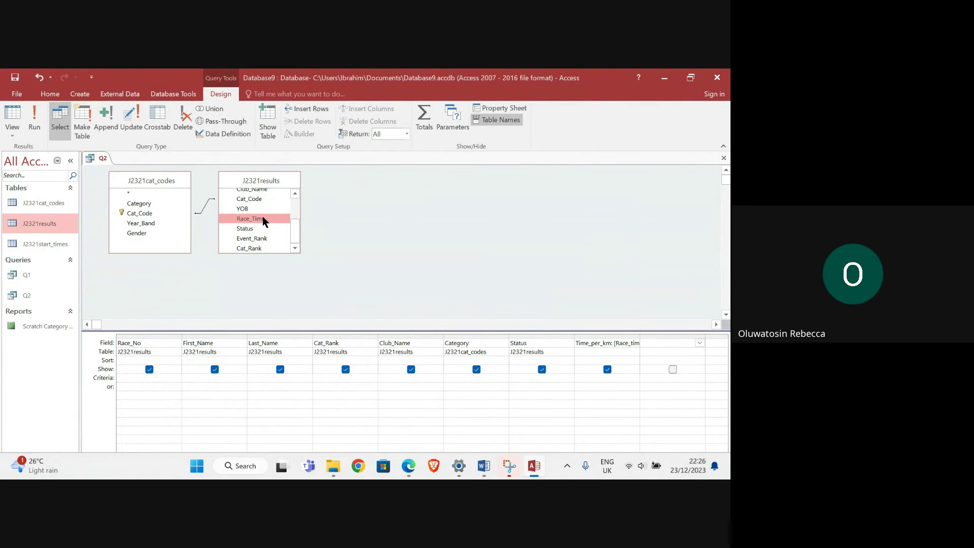
{"action": "double_click", "coordinate": [262, 219]}
{"action": "left_click", "coordinate": [31, 120]}
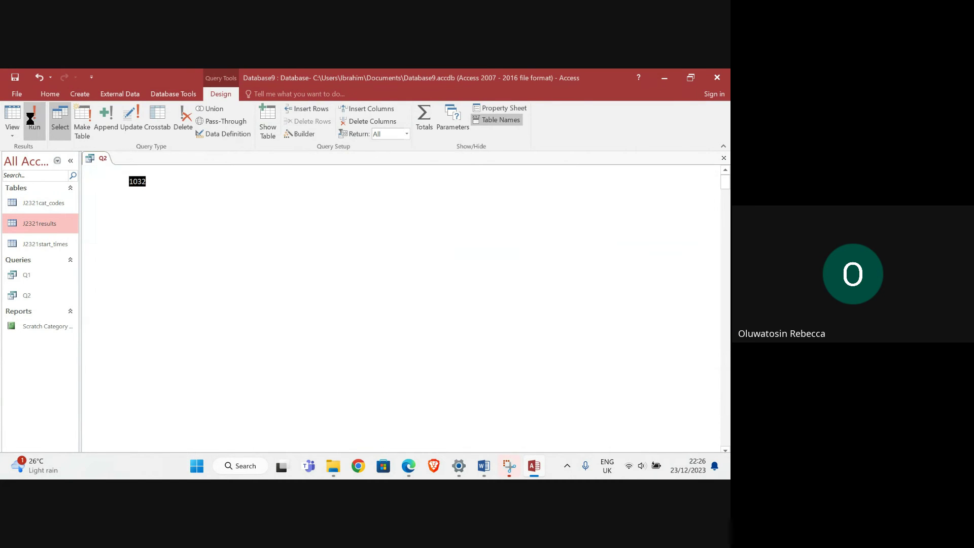
Step: Check the time format required for Time_per_km in the question paper in Edge, and return to Access
{"action": "mouse_move", "coordinate": [481, 465]}
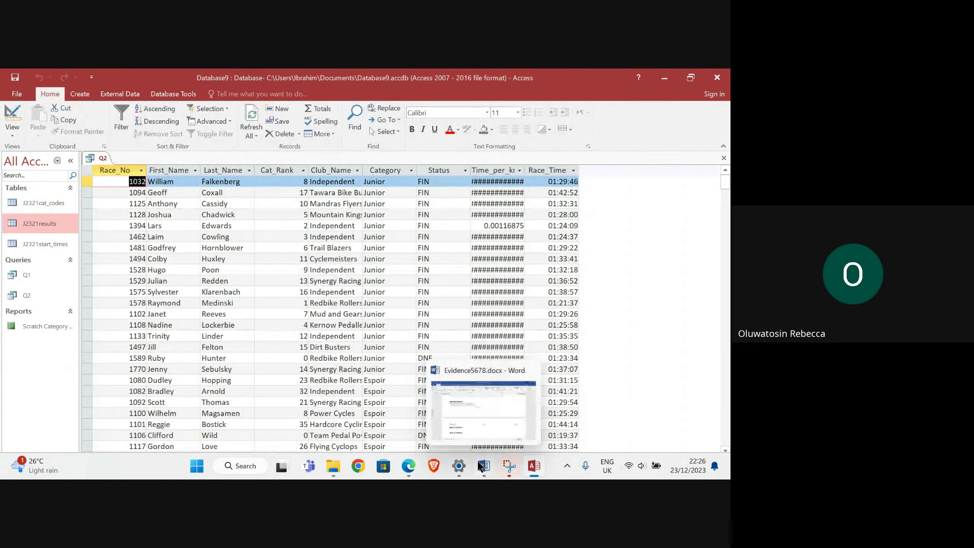
{"action": "mouse_move", "coordinate": [408, 465]}
{"action": "left_click", "coordinate": [309, 410]}
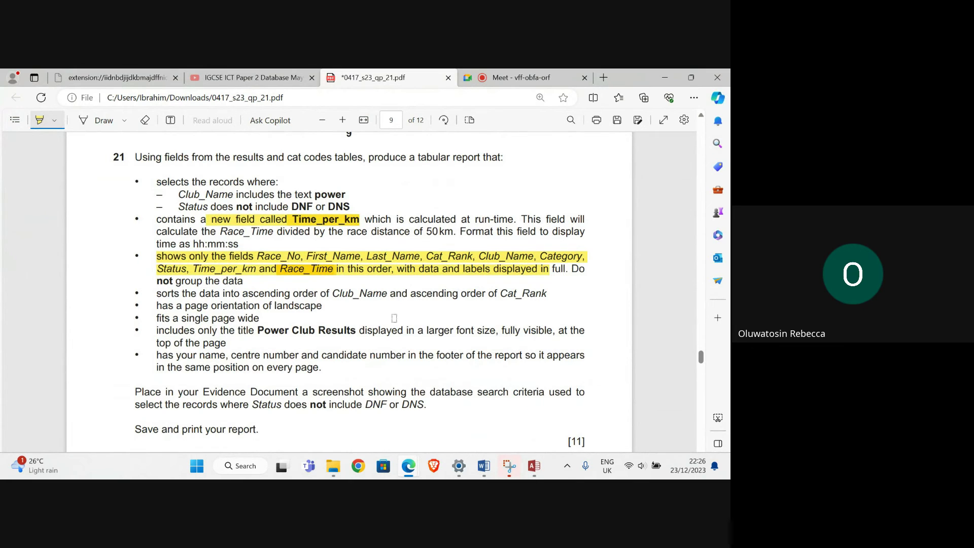
{"action": "left_click", "coordinate": [532, 466]}
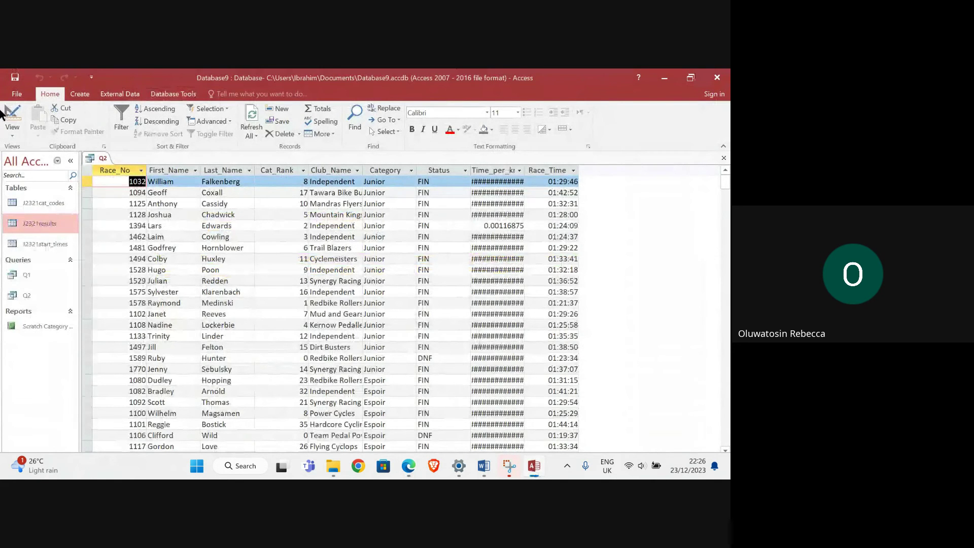
Step: Set the Format property of Q2's Time_per_km field to hh:mm:ss in Design View and run the query
{"action": "left_click", "coordinate": [11, 116]}
{"action": "left_click", "coordinate": [624, 343]}
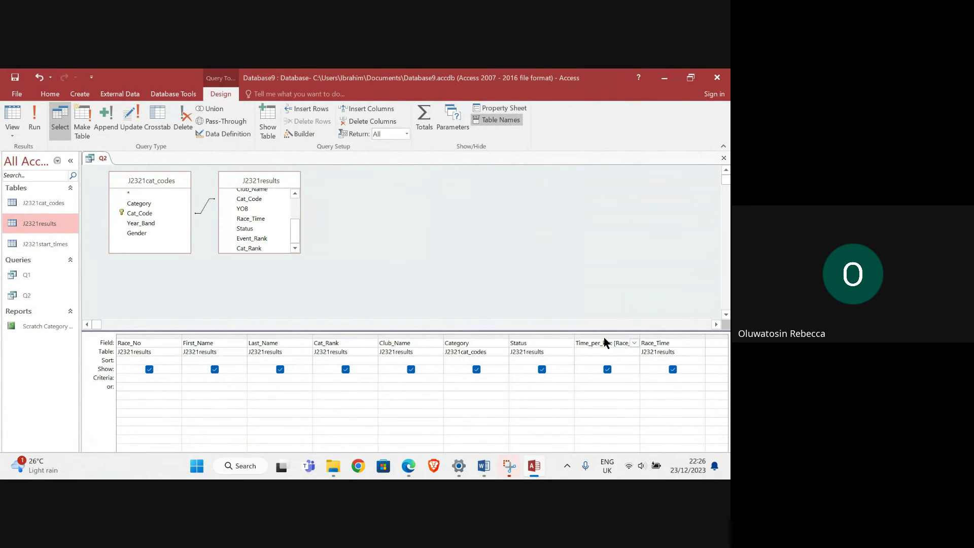
{"action": "left_click", "coordinate": [506, 107]}
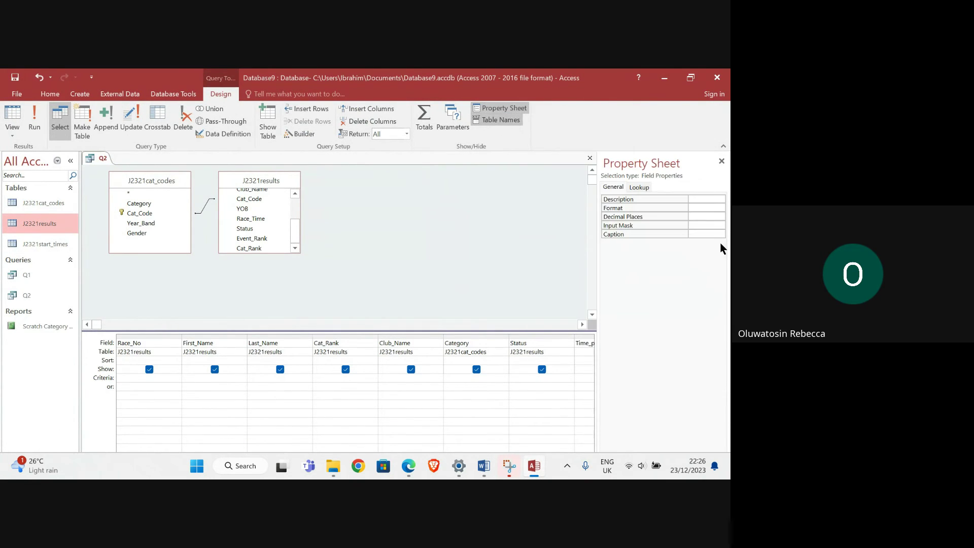
{"action": "left_click", "coordinate": [700, 207]}
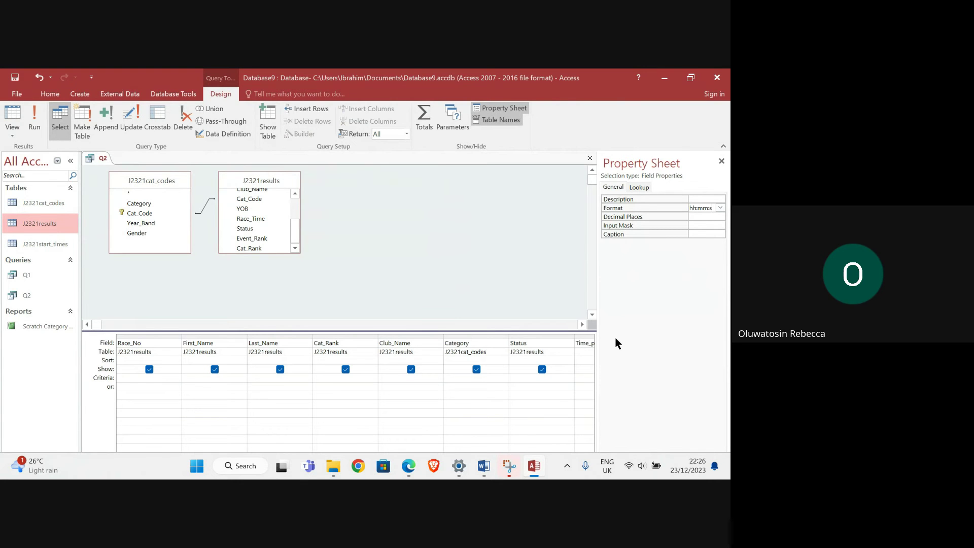
{"action": "left_click", "coordinate": [34, 121]}
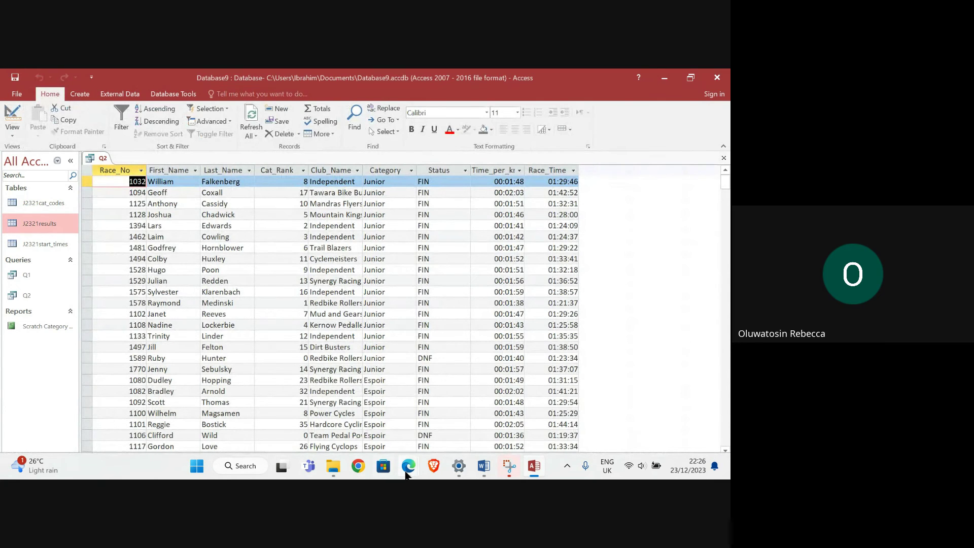
Step: Highlight question 21's Time_per_km requirement in yellow in the question paper in Edge, and return to Access
{"action": "mouse_move", "coordinate": [408, 466]}
{"action": "left_click", "coordinate": [290, 421]}
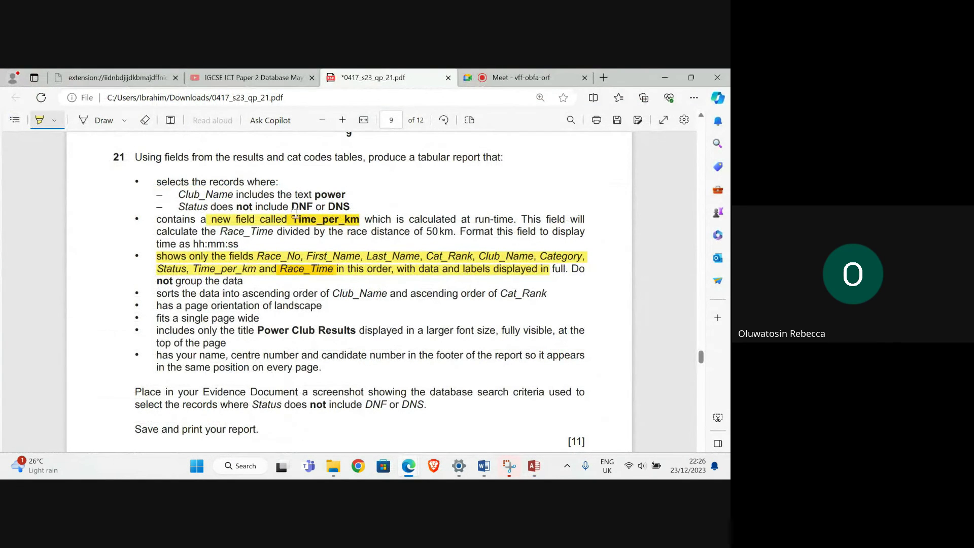
{"action": "mouse_move", "coordinate": [155, 220]}
{"action": "left_mouse_down"}
{"action": "mouse_move", "coordinate": [294, 232]}
{"action": "mouse_move", "coordinate": [241, 244]}
{"action": "left_mouse_up"}
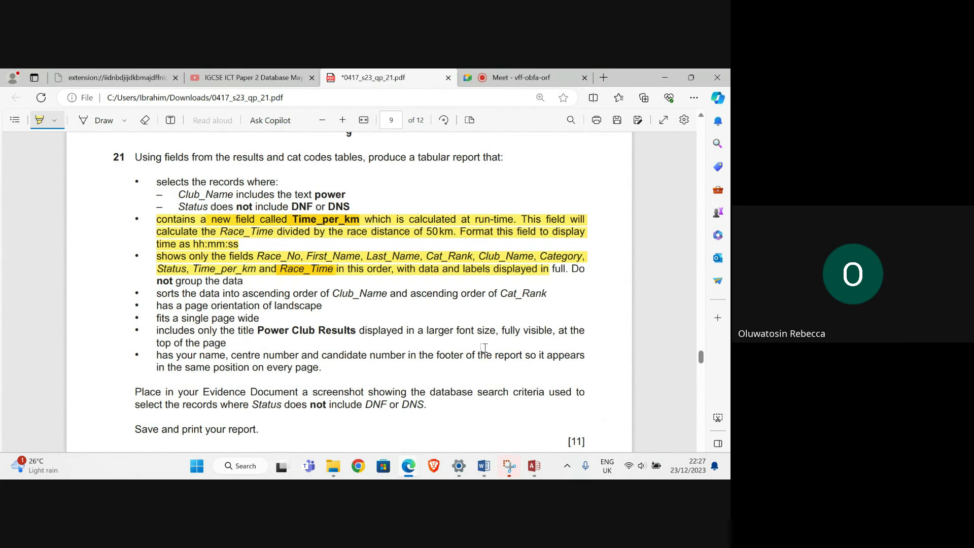
{"action": "left_click", "coordinate": [529, 471]}
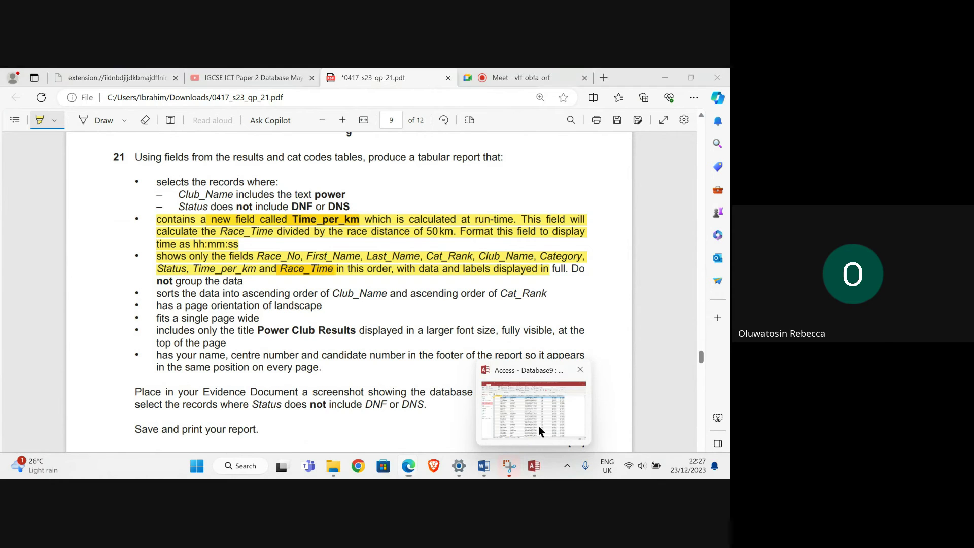
Step: Set the Club_Name criteria of Q2 to *power* in Design View and run the query
{"action": "left_click", "coordinate": [11, 127]}
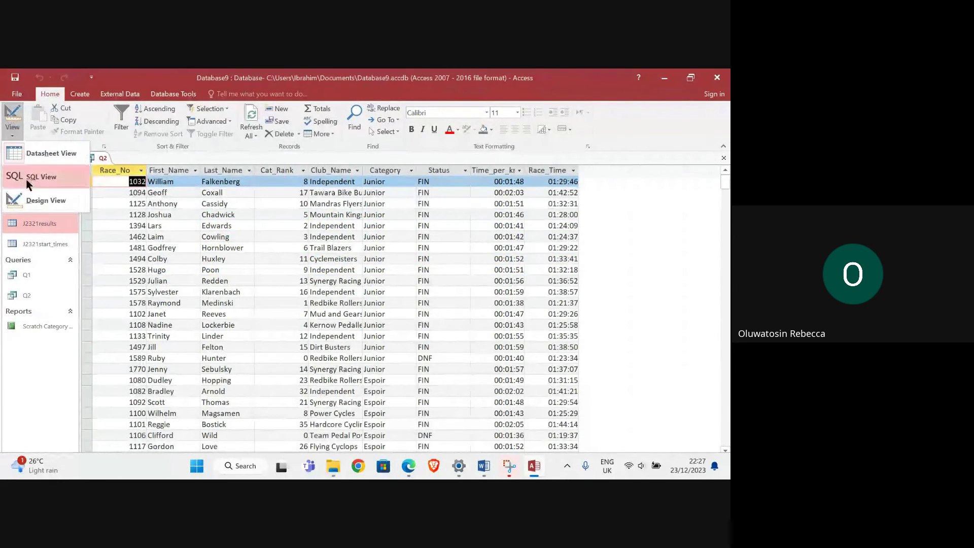
{"action": "left_click", "coordinate": [40, 199]}
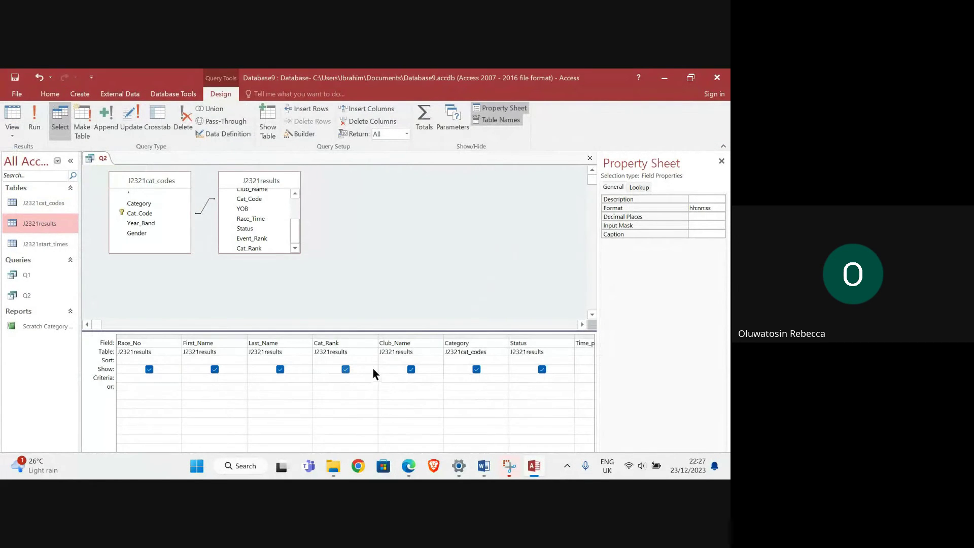
{"action": "left_click", "coordinate": [388, 378]}
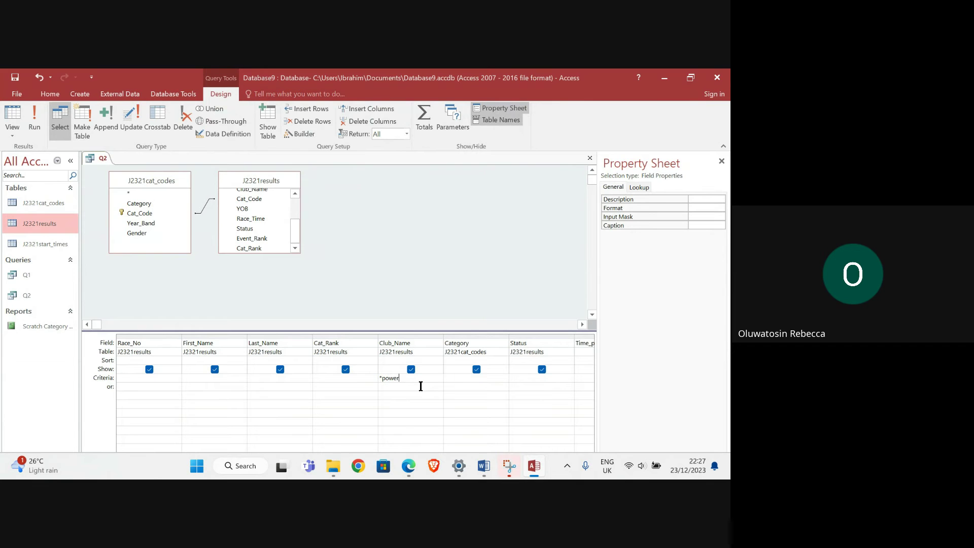
{"action": "left_click", "coordinate": [45, 136]}
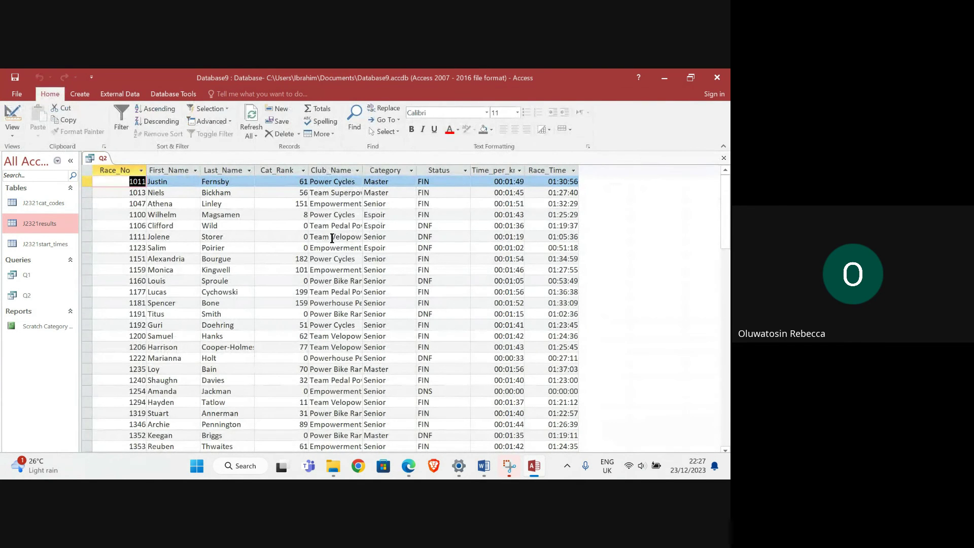
Step: Review the Club_Name column of Q2, check the record selection conditions in the question paper in Edge, and return to Access
{"action": "left_click", "coordinate": [341, 171]}
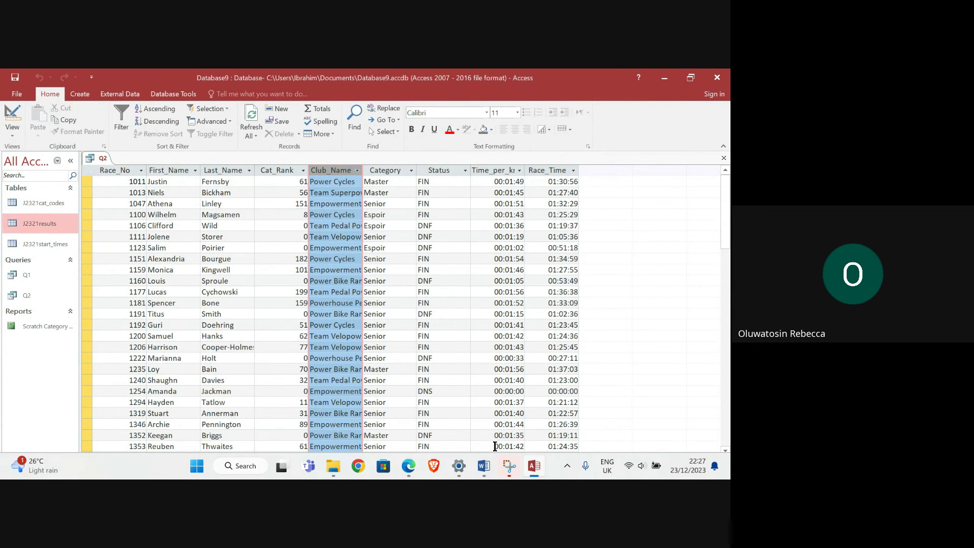
{"action": "mouse_move", "coordinate": [408, 464]}
{"action": "left_click", "coordinate": [290, 415]}
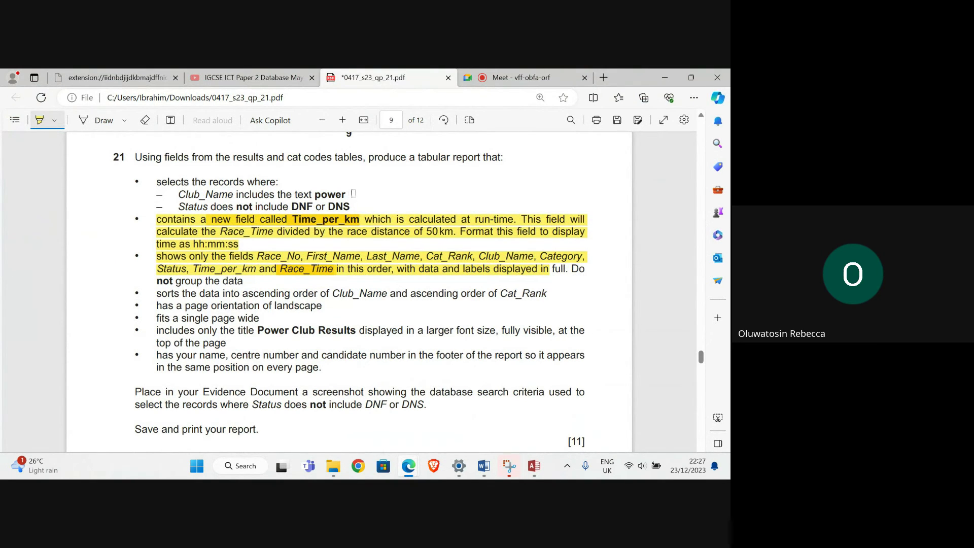
{"action": "mouse_move", "coordinate": [534, 465]}
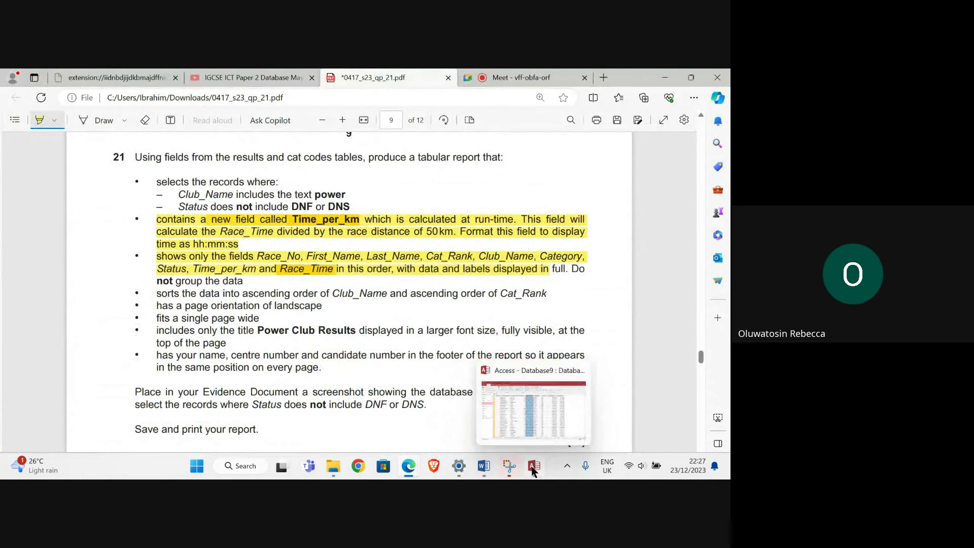
{"action": "left_click", "coordinate": [525, 393]}
Step: Set Q2's Status criteria to <>DNF and <>DNS in Design View, and run the query to review the Status column
{"action": "left_click", "coordinate": [13, 116]}
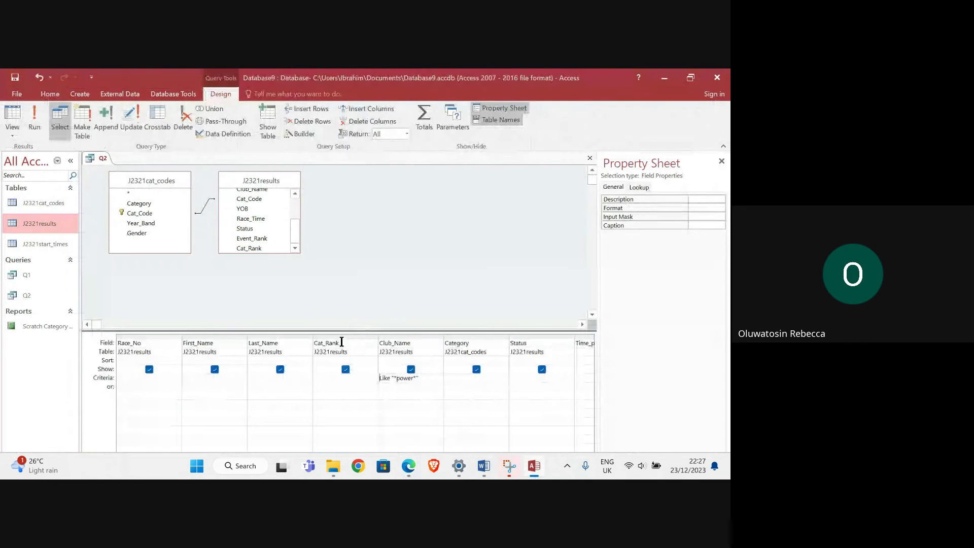
{"action": "left_click", "coordinate": [519, 381]}
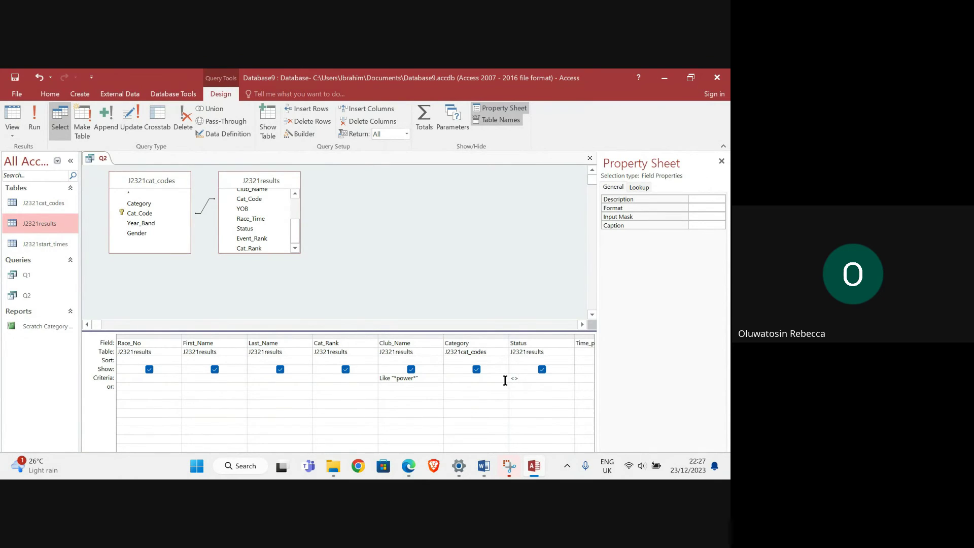
{"action": "type", "text": "<>DN"}
{"action": "type", "text": "F and <>DNS"}
{"action": "left_click", "coordinate": [34, 122]}
{"action": "left_click", "coordinate": [446, 171]}
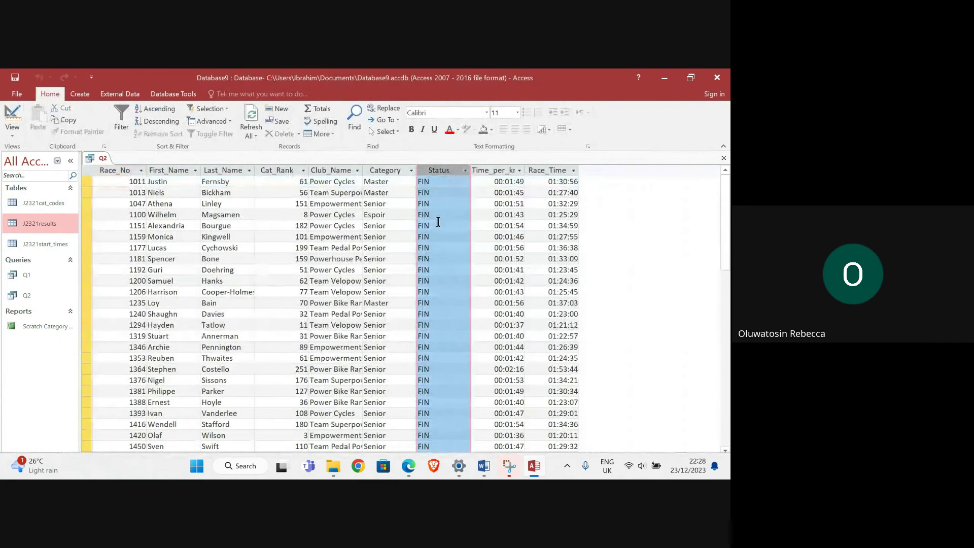
{"action": "scroll", "coordinate": [436, 223], "scroll_direction": "down", "scroll_amount": 10}
{"action": "scroll", "coordinate": [439, 249], "scroll_direction": "up", "scroll_amount": 10}
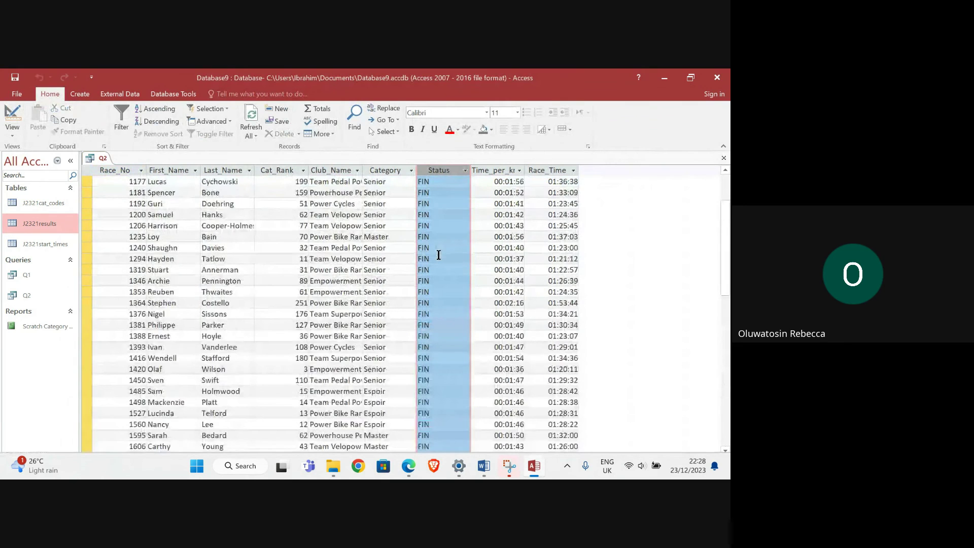
Step: Highlight question 21's record selection, no-grouping and sorting requirements in the question paper in Edge, and return to Access
{"action": "mouse_move", "coordinate": [409, 466]}
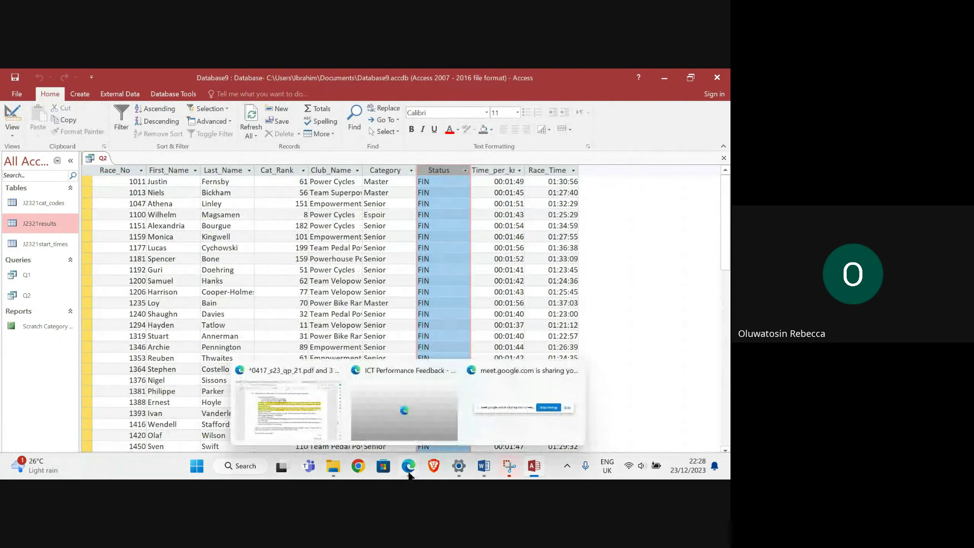
{"action": "left_click", "coordinate": [314, 429]}
{"action": "left_click_drag", "start_coordinate": [158, 182], "coordinate": [373, 209]}
{"action": "scroll", "coordinate": [300, 299], "scroll_direction": "down", "scroll_amount": 1}
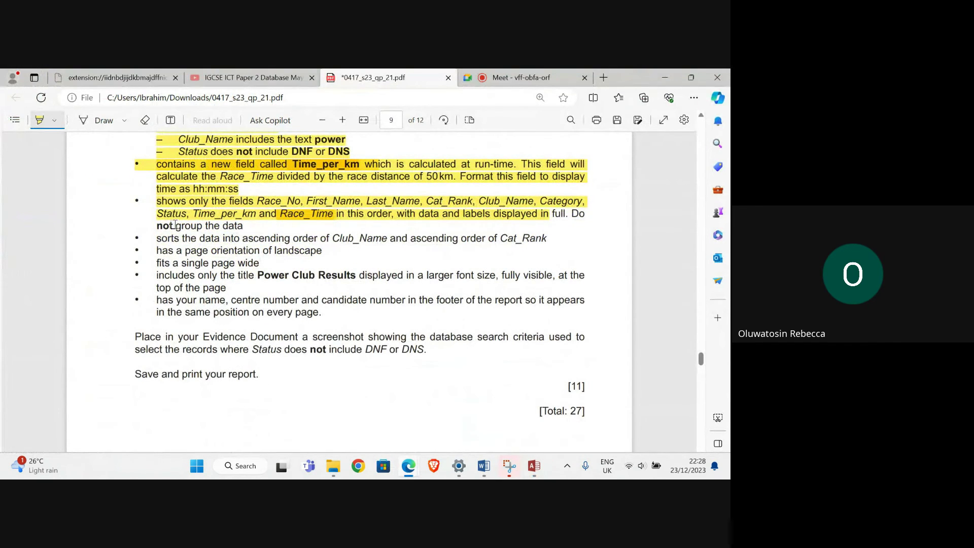
{"action": "left_click_drag", "start_coordinate": [575, 213], "coordinate": [572, 234]}
{"action": "mouse_move", "coordinate": [531, 471]}
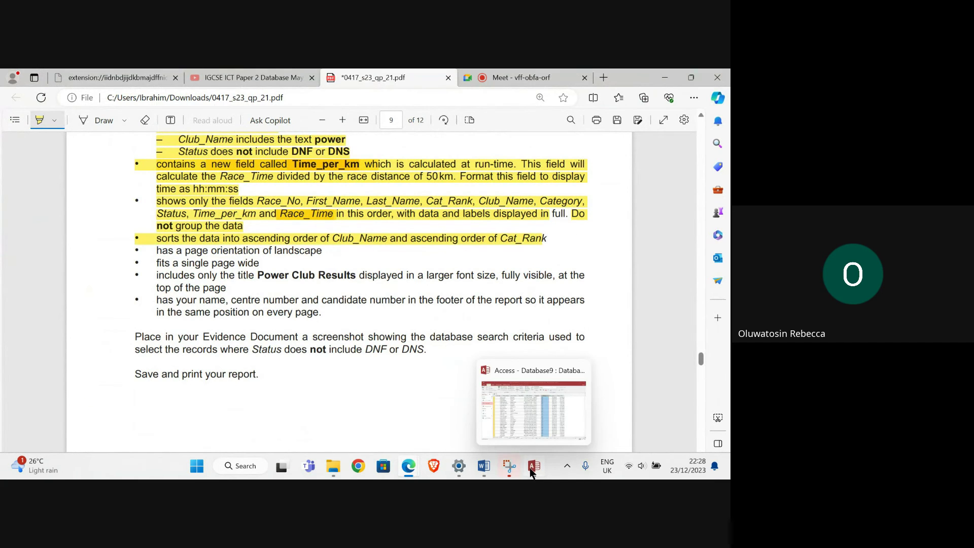
{"action": "left_click", "coordinate": [530, 417]}
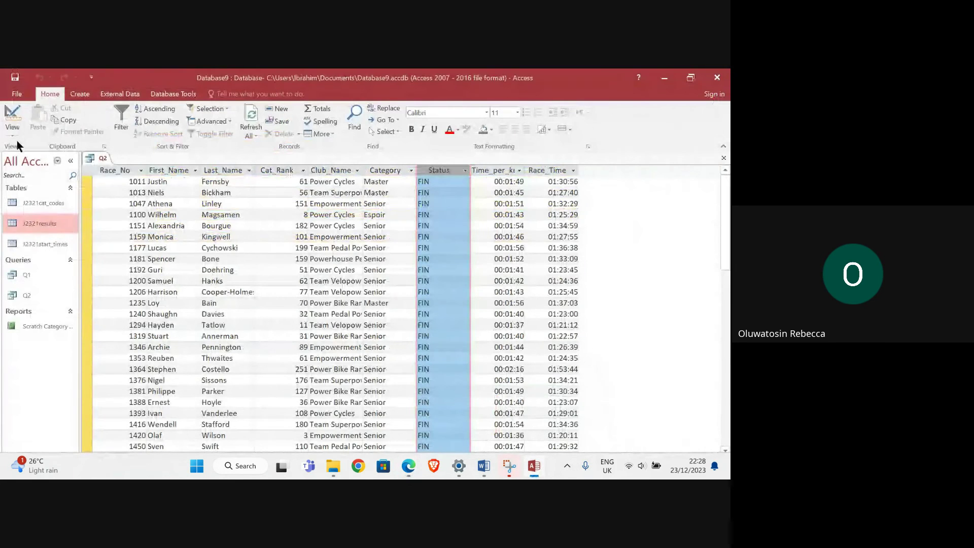
Step: Start the Report Wizard on query Q2, include all its fields and continue to the data view choice
{"action": "left_click", "coordinate": [81, 94]}
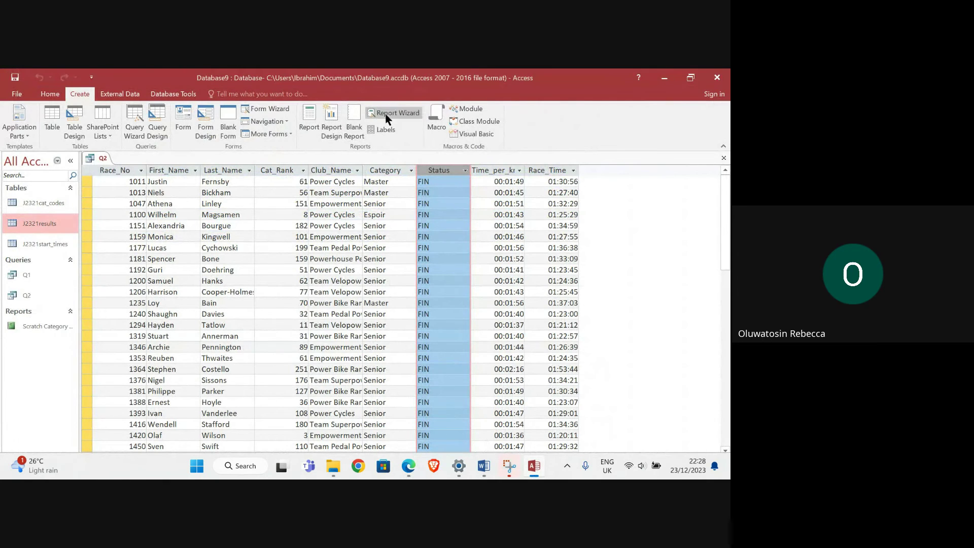
{"action": "left_click", "coordinate": [318, 123]}
{"action": "left_click", "coordinate": [329, 315]}
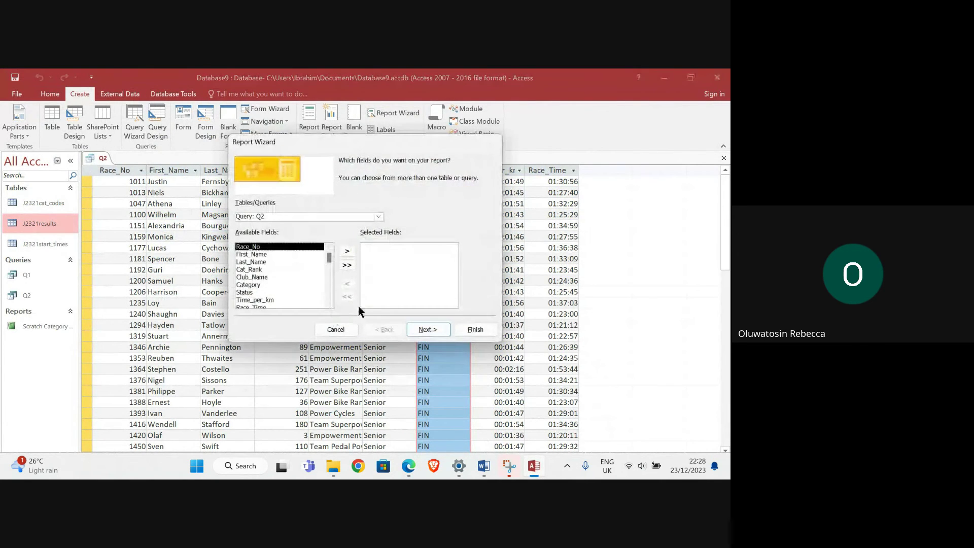
{"action": "left_click", "coordinate": [347, 266]}
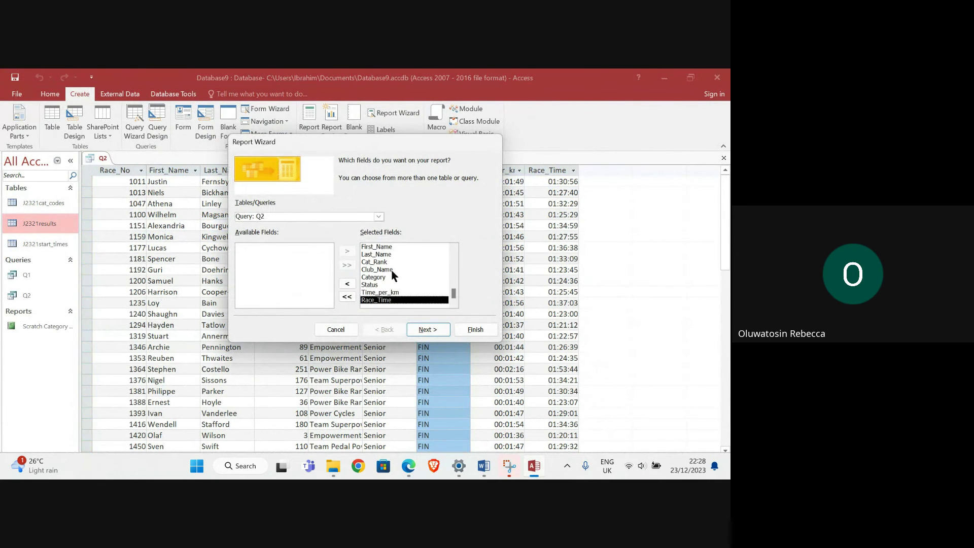
{"action": "left_click", "coordinate": [424, 331]}
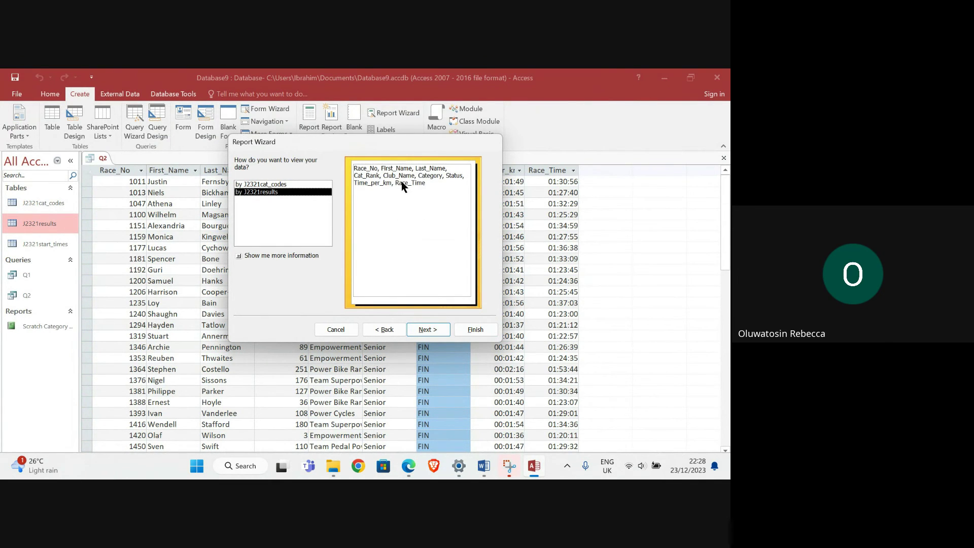
Step: Continue without grouping to the report's sort order settings, highlight the sorting requirement in the question paper in Edge, and return to Access
{"action": "left_click", "coordinate": [420, 331]}
{"action": "left_click", "coordinate": [420, 330]}
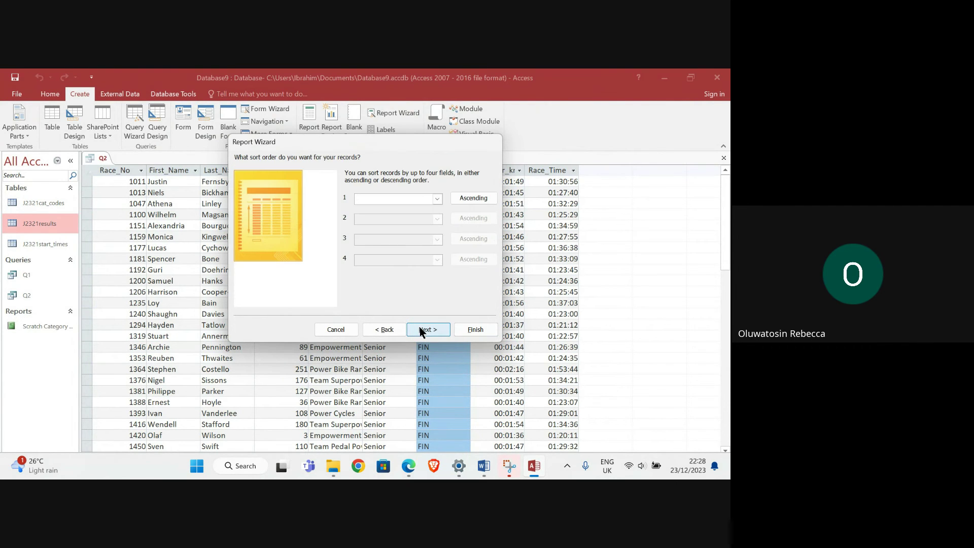
{"action": "mouse_move", "coordinate": [408, 465]}
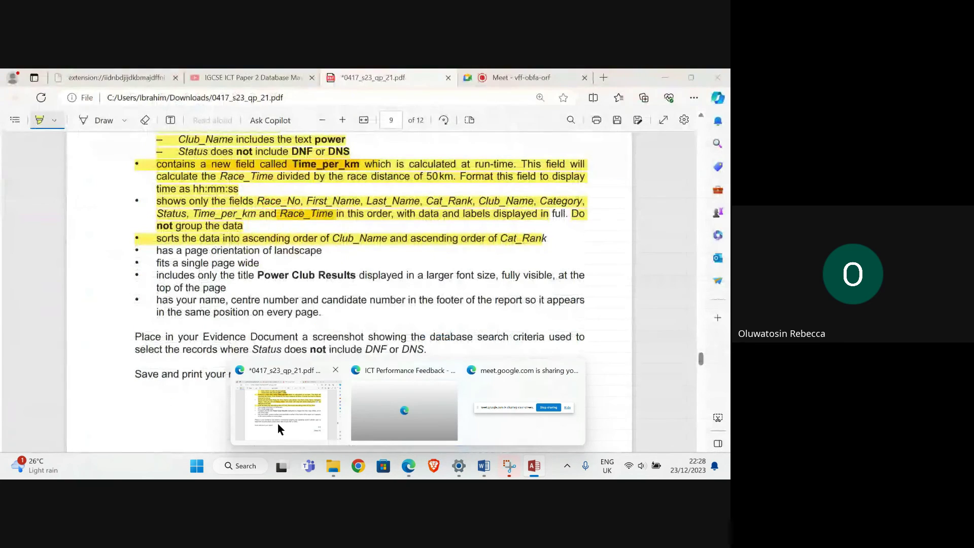
{"action": "left_click", "coordinate": [278, 428]}
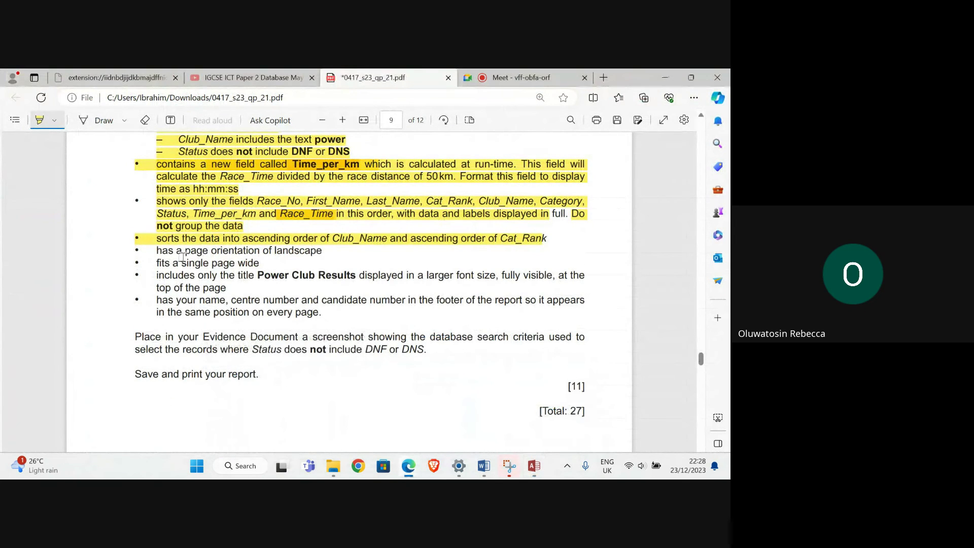
{"action": "left_click_drag", "start_coordinate": [159, 240], "coordinate": [284, 242]}
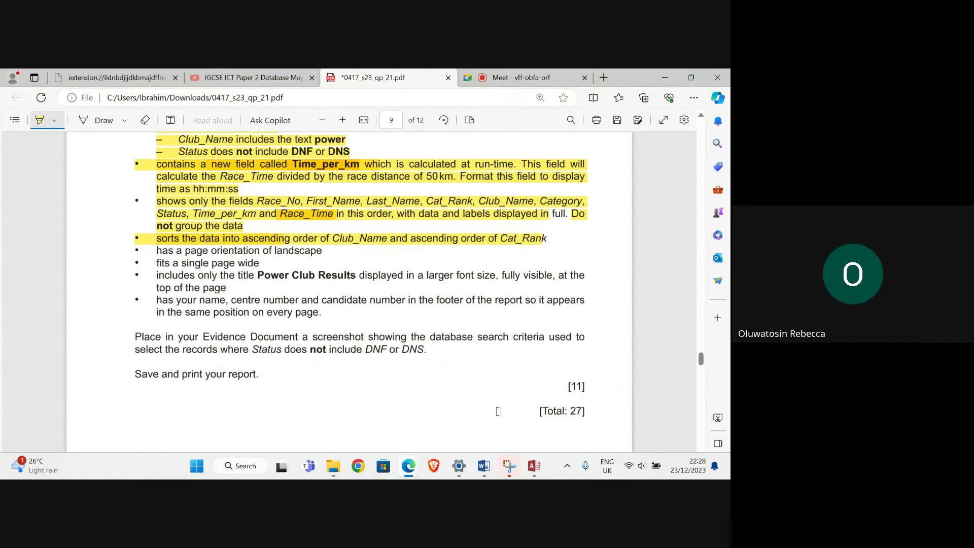
{"action": "mouse_move", "coordinate": [533, 466]}
{"action": "left_click", "coordinate": [513, 409]}
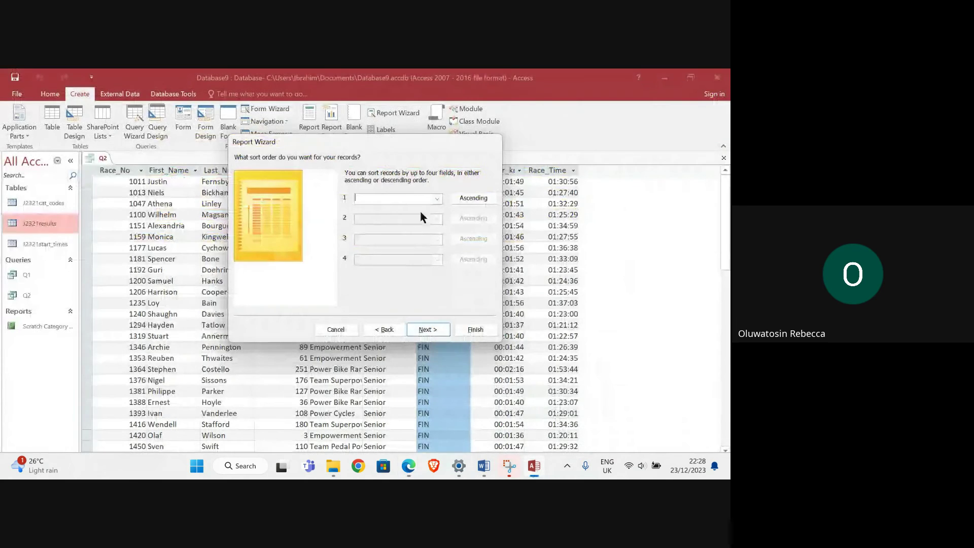
Step: Sort the report by Club_Name and then Cat_Rank, both ascending, and continue to the layout options
{"action": "left_click", "coordinate": [437, 198]}
{"action": "left_click", "coordinate": [385, 247]}
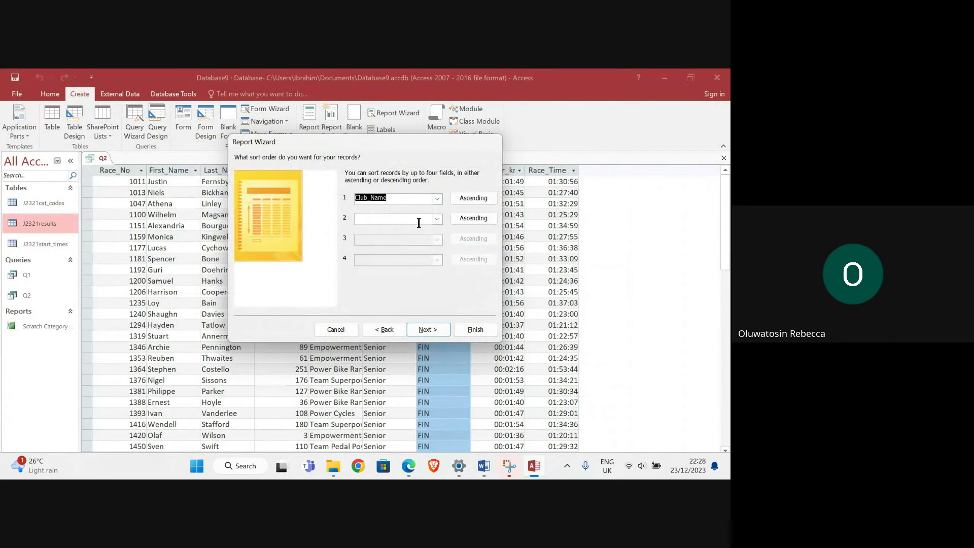
{"action": "left_click", "coordinate": [437, 219]}
{"action": "left_click", "coordinate": [401, 259]}
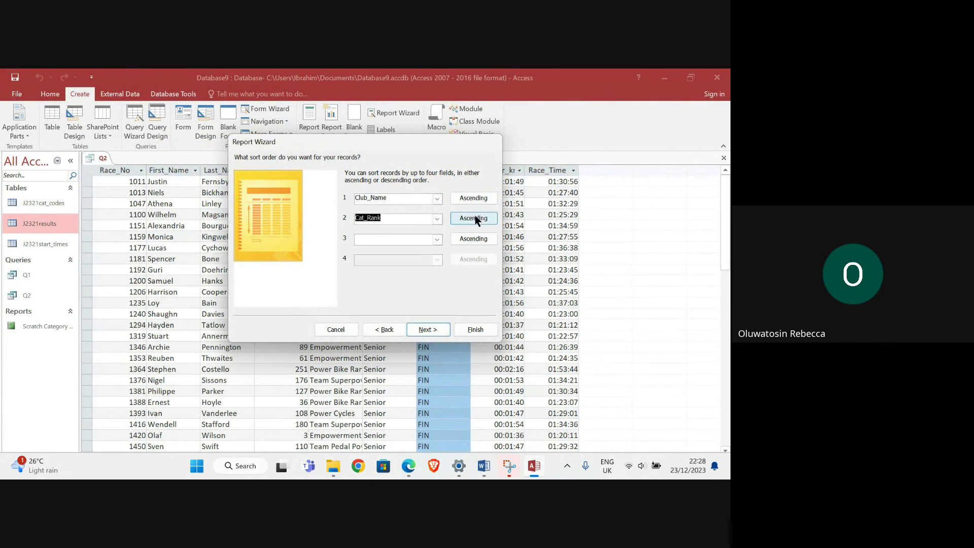
{"action": "left_click", "coordinate": [427, 330]}
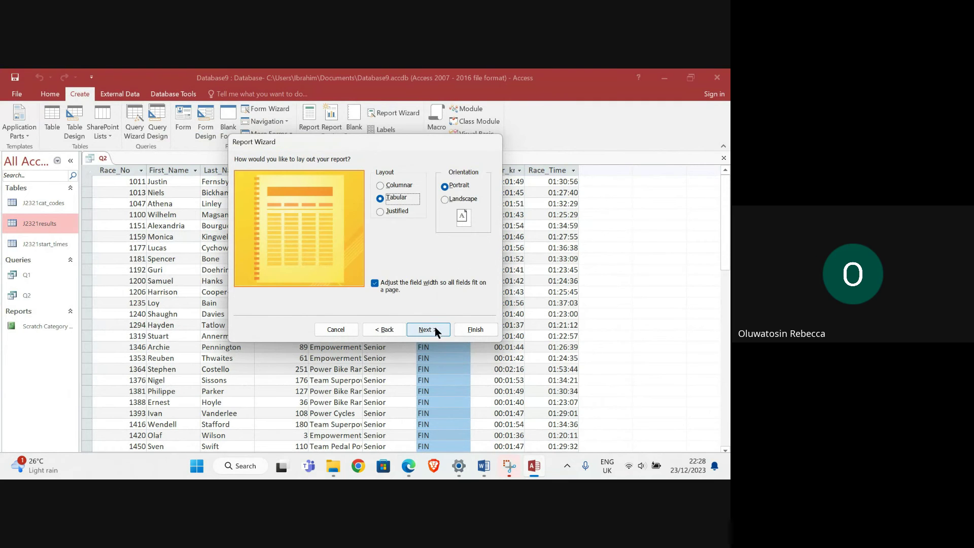
Step: Highlight the landscape requirement in the question paper in Edge, then set the report's orientation to Landscape in Access and continue to the title
{"action": "mouse_move", "coordinate": [408, 466]}
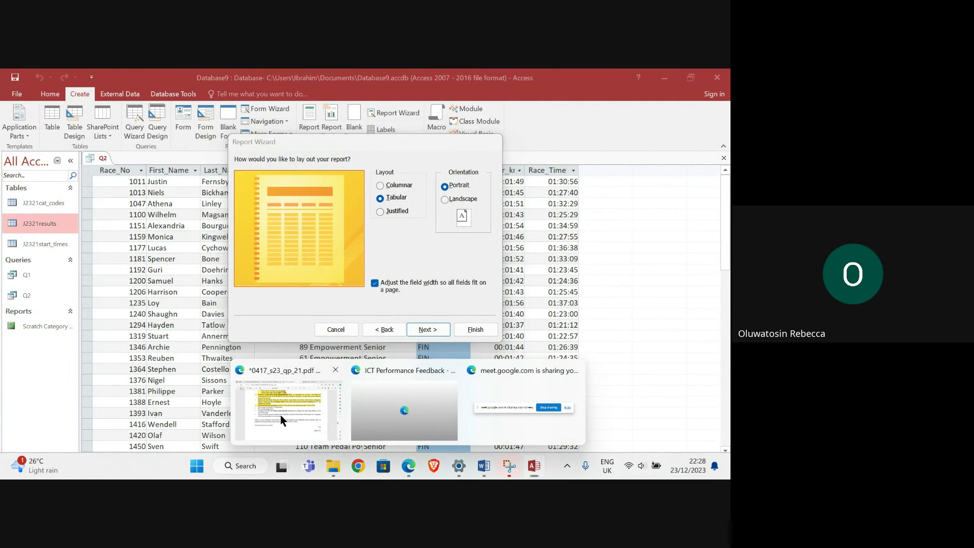
{"action": "left_click", "coordinate": [304, 411]}
{"action": "left_click_drag", "start_coordinate": [157, 250], "coordinate": [328, 252]}
{"action": "mouse_move", "coordinate": [534, 466]}
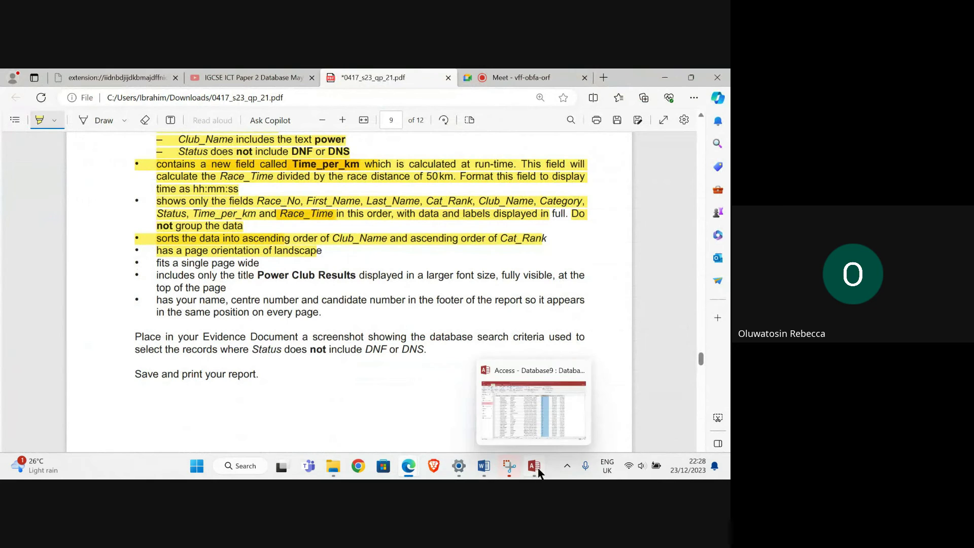
{"action": "left_click", "coordinate": [520, 418]}
{"action": "left_click", "coordinate": [445, 199]}
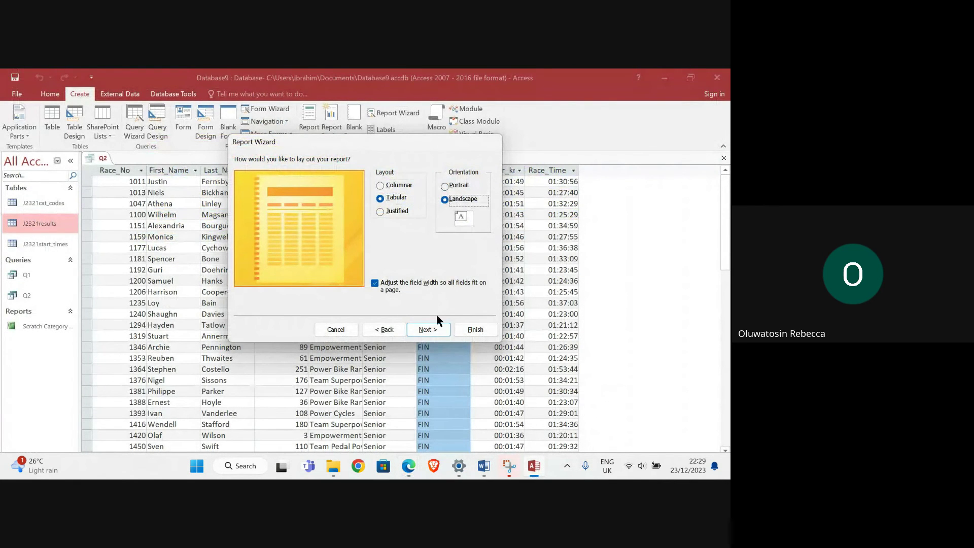
{"action": "left_click", "coordinate": [434, 329]}
Step: Highlight the title Power Club Results in the question paper in Edge, and return to the Report Wizard in Access
{"action": "mouse_move", "coordinate": [409, 466]}
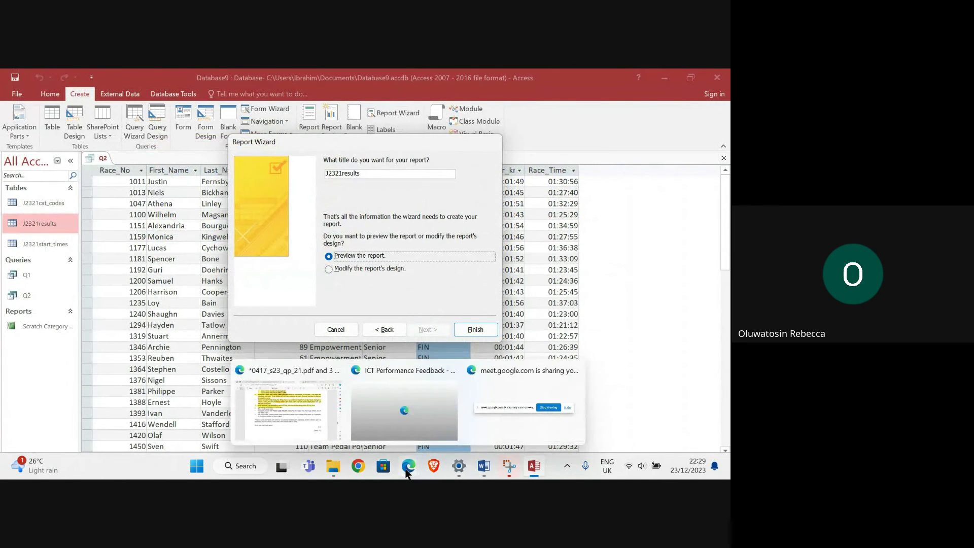
{"action": "left_click", "coordinate": [308, 418]}
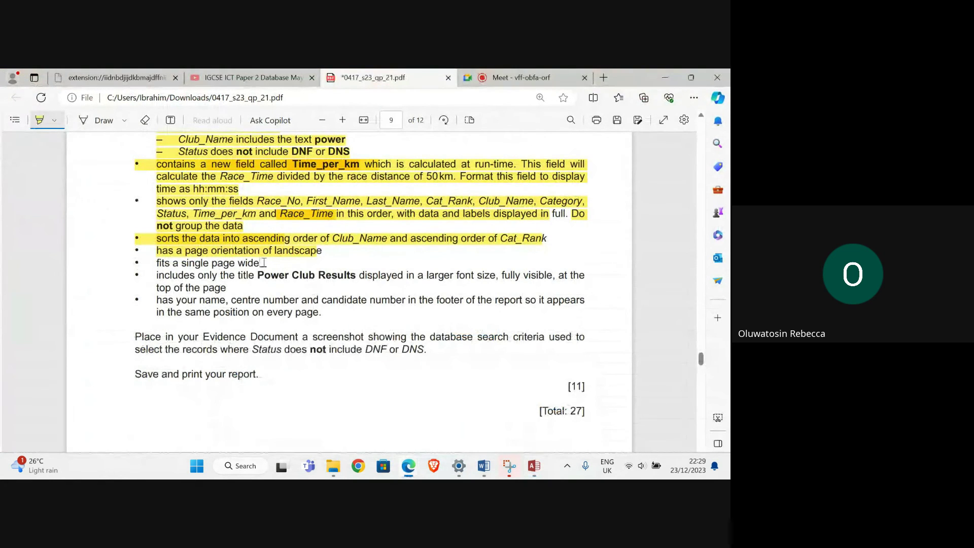
{"action": "left_click_drag", "start_coordinate": [256, 276], "coordinate": [356, 280]}
{"action": "mouse_move", "coordinate": [533, 465]}
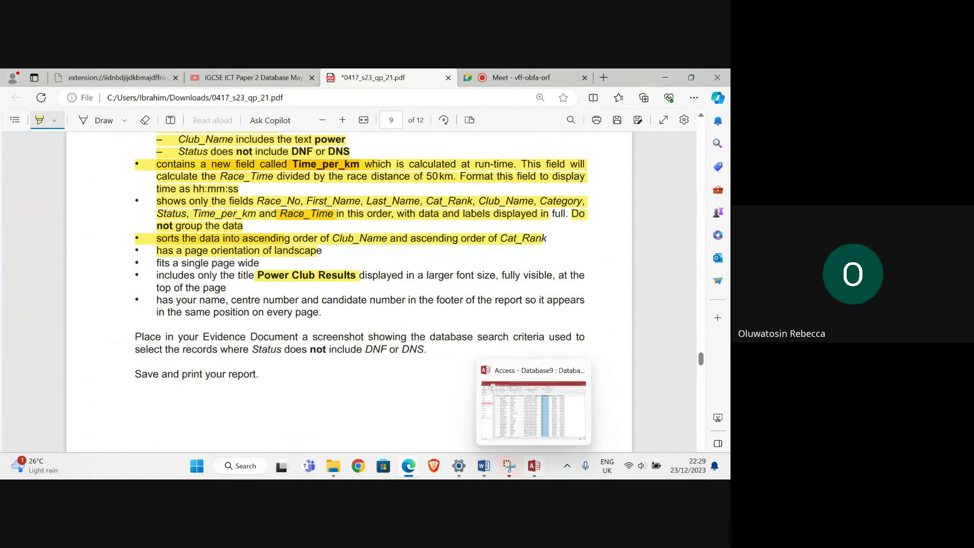
{"action": "left_click", "coordinate": [526, 433]}
Step: Replace the report title with Power Club Results and finish the wizard to preview the report
{"action": "left_click", "coordinate": [370, 173]}
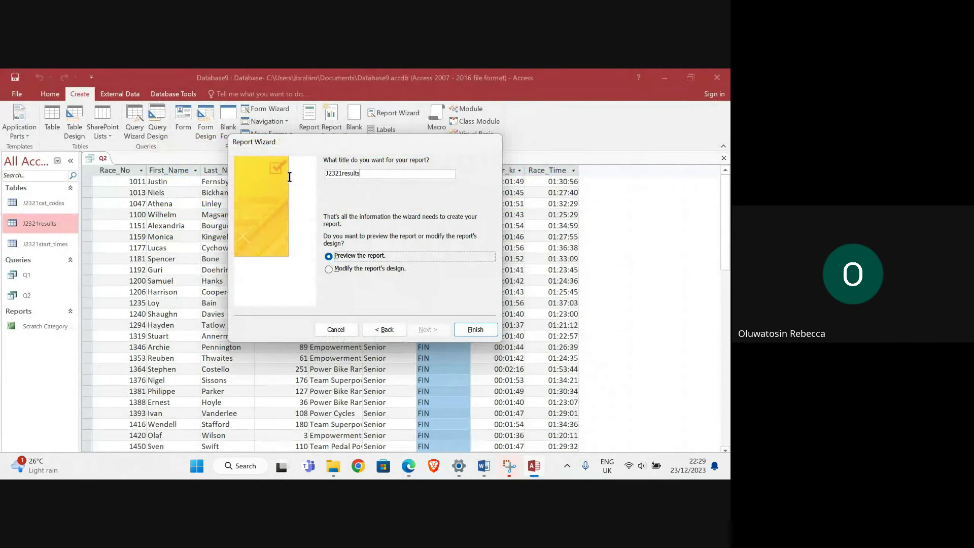
{"action": "type", "text": "Power Club"}
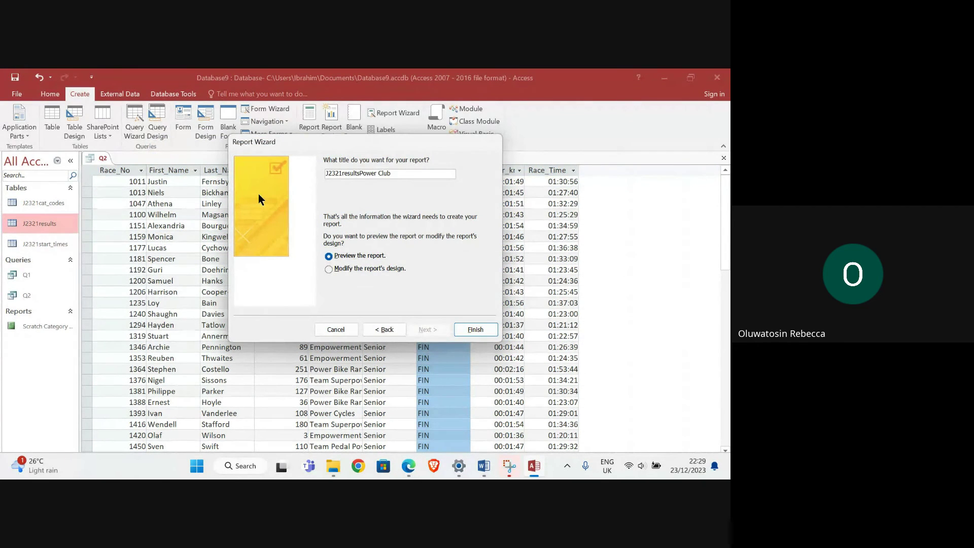
{"action": "key", "text": "BackSpace"}
{"action": "key", "text": "BackSpace"}
{"action": "key", "text": "BackSpace"}
{"action": "key", "text": "BackSpace"}
{"action": "key", "text": "BackSpace"}
{"action": "key", "text": "BackSpace"}
{"action": "key", "text": "BackSpace"}
{"action": "key", "text": "BackSpace"}
{"action": "key", "text": "BackSpace"}
{"action": "key", "text": "BackSpace"}
{"action": "key", "text": "BackSpace"}
{"action": "key", "text": "BackSpace"}
{"action": "key", "text": "BackSpace"}
{"action": "key", "text": "BackSpace"}
{"action": "key", "text": "BackSpace"}
{"action": "key", "text": "BackSpace"}
{"action": "key", "text": "BackSpace"}
{"action": "key", "text": "BackSpace"}
{"action": "key", "text": "BackSpace"}
{"action": "key", "text": "BackSpace"}
{"action": "type", "text": "Power Club Results"}
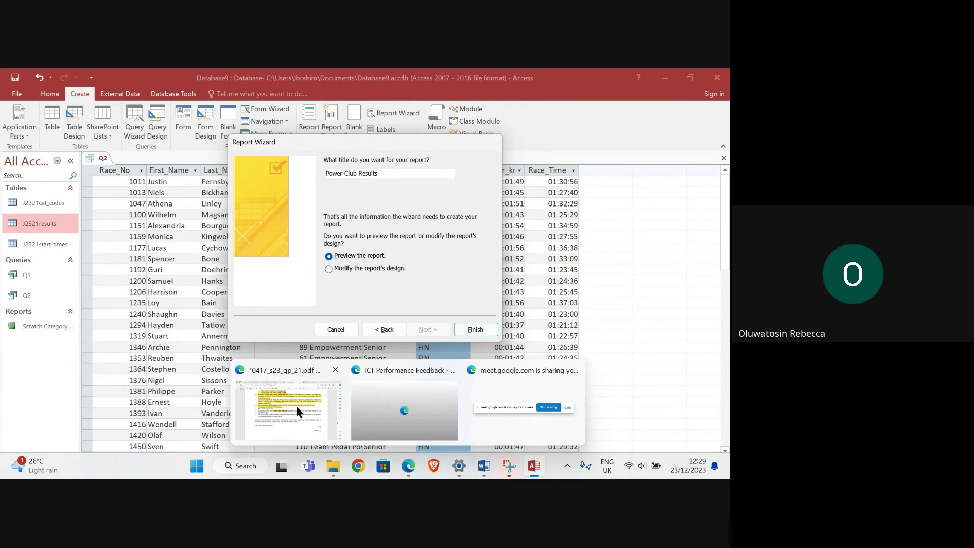
{"action": "mouse_move", "coordinate": [296, 404]}
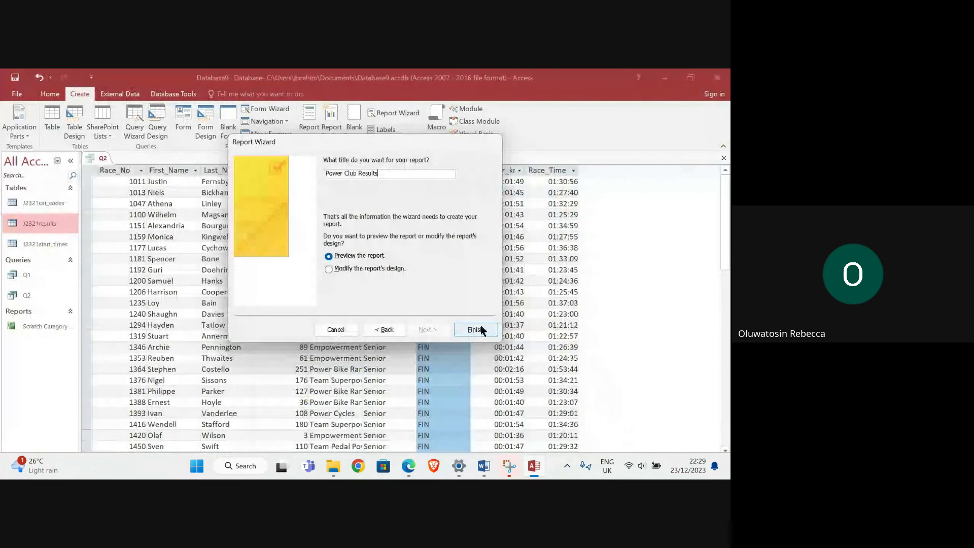
{"action": "left_click", "coordinate": [475, 330]}
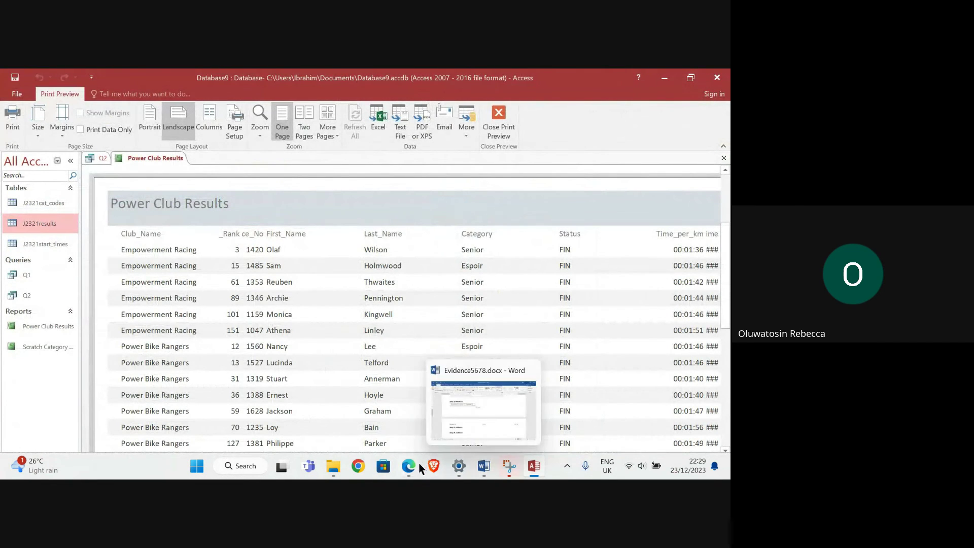
Step: Compare the previewed report with question 21's remaining requirements in the question paper in Edge, and return to Access
{"action": "mouse_move", "coordinate": [398, 476]}
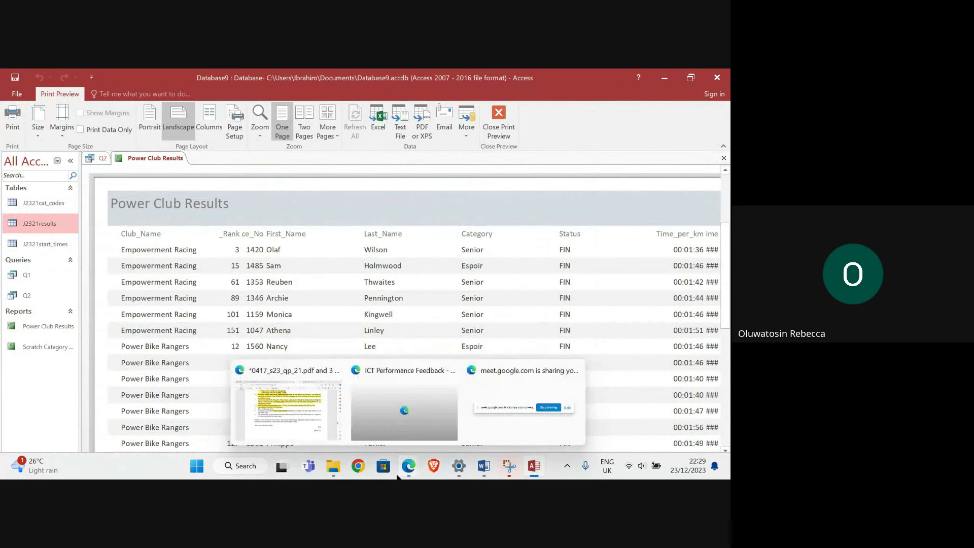
{"action": "left_click", "coordinate": [289, 413]}
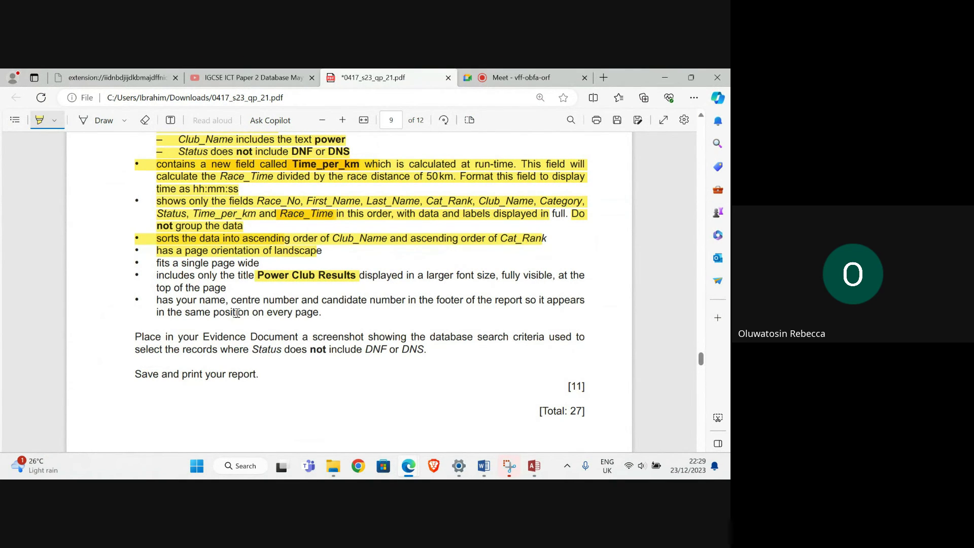
{"action": "mouse_move", "coordinate": [534, 465]}
{"action": "left_click", "coordinate": [524, 411]}
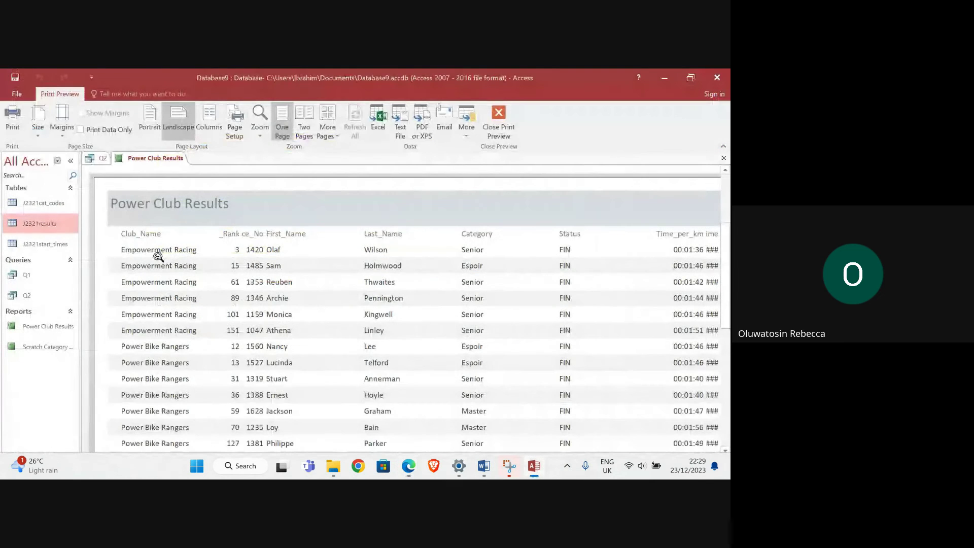
{"action": "mouse_move", "coordinate": [405, 465]}
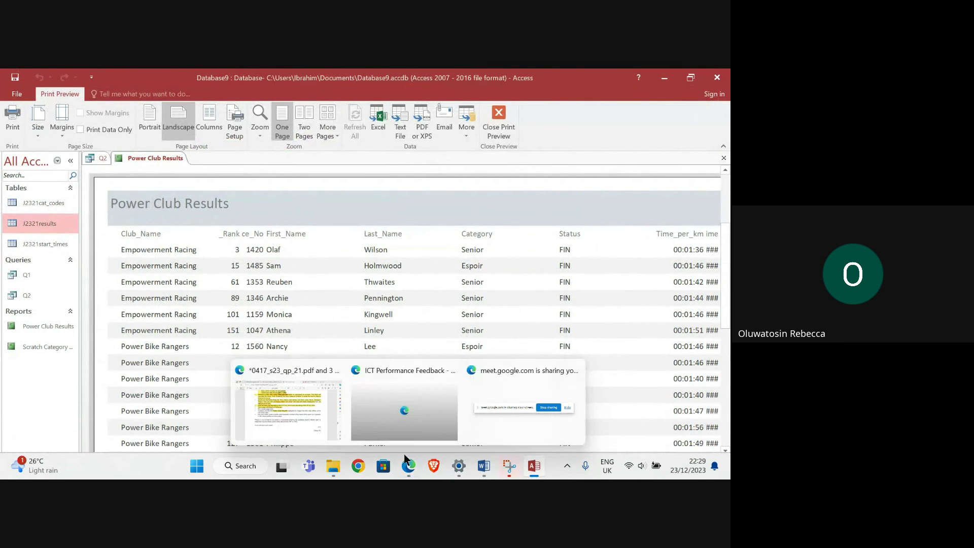
{"action": "left_click", "coordinate": [316, 418]}
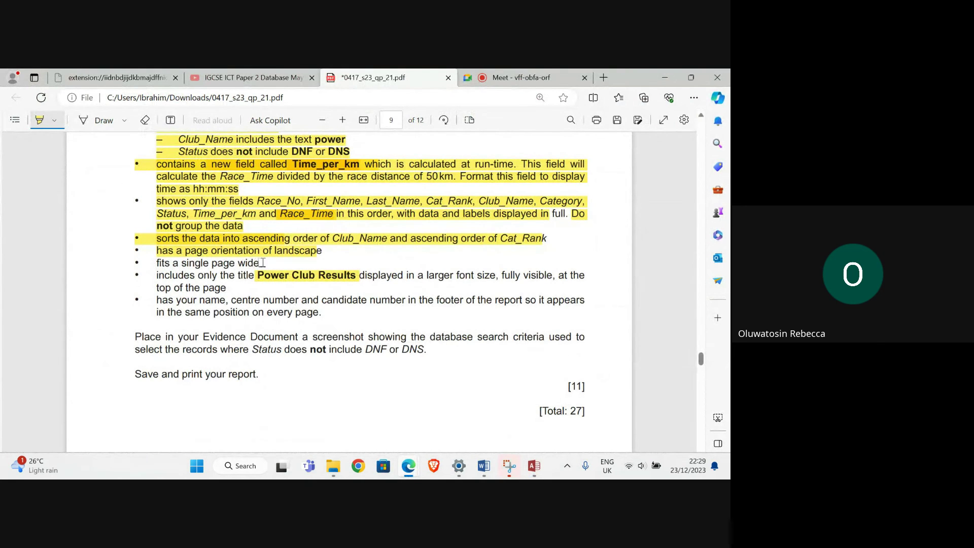
{"action": "mouse_move", "coordinate": [536, 474]}
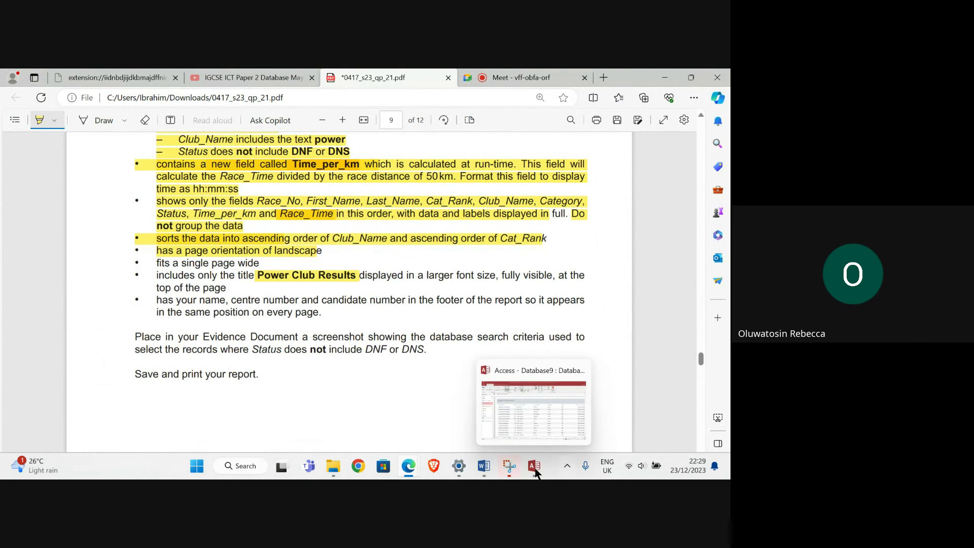
{"action": "left_click", "coordinate": [533, 432]}
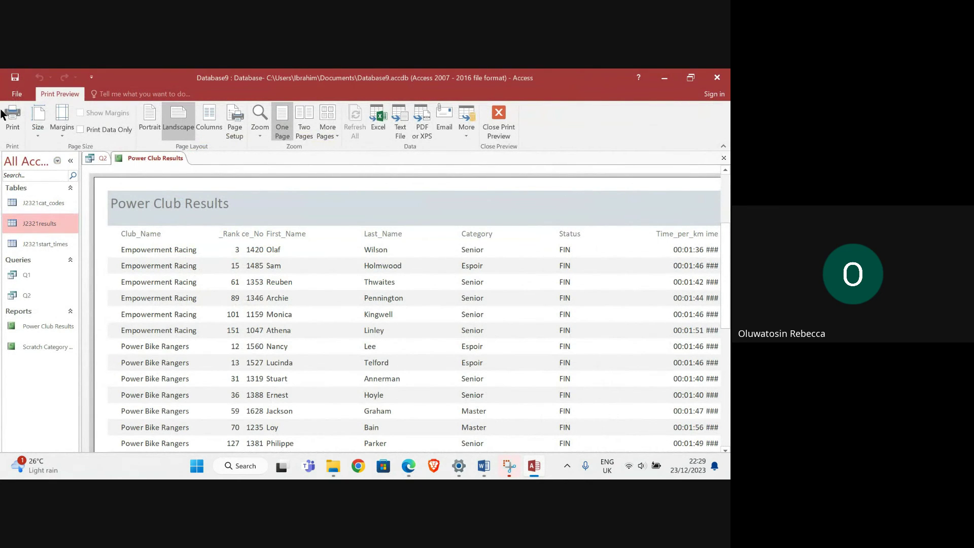
Step: Leave the print preview of Power Club Results, close the Property Sheet and open the report in Layout View
{"action": "left_click", "coordinate": [497, 115]}
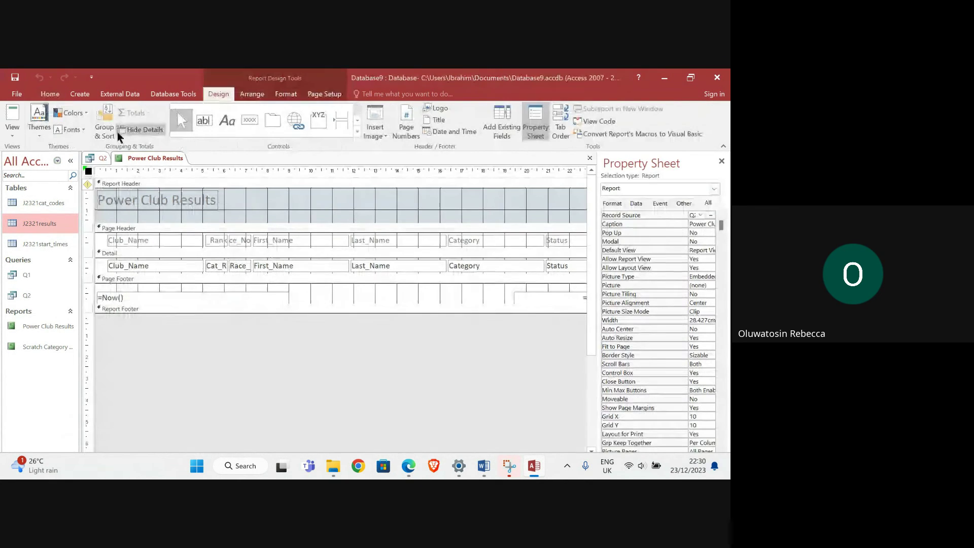
{"action": "left_click", "coordinate": [13, 133]}
{"action": "left_click", "coordinate": [58, 176]}
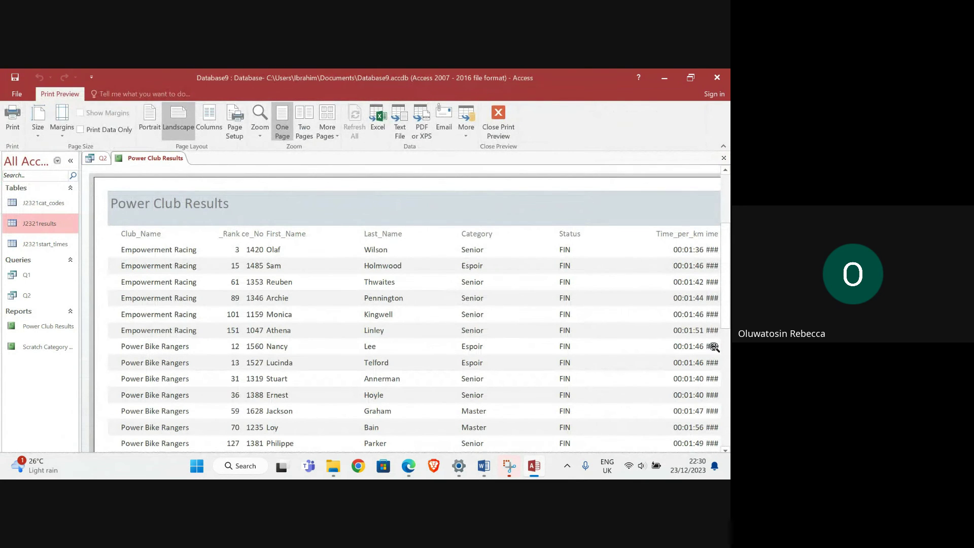
{"action": "left_click", "coordinate": [502, 116]}
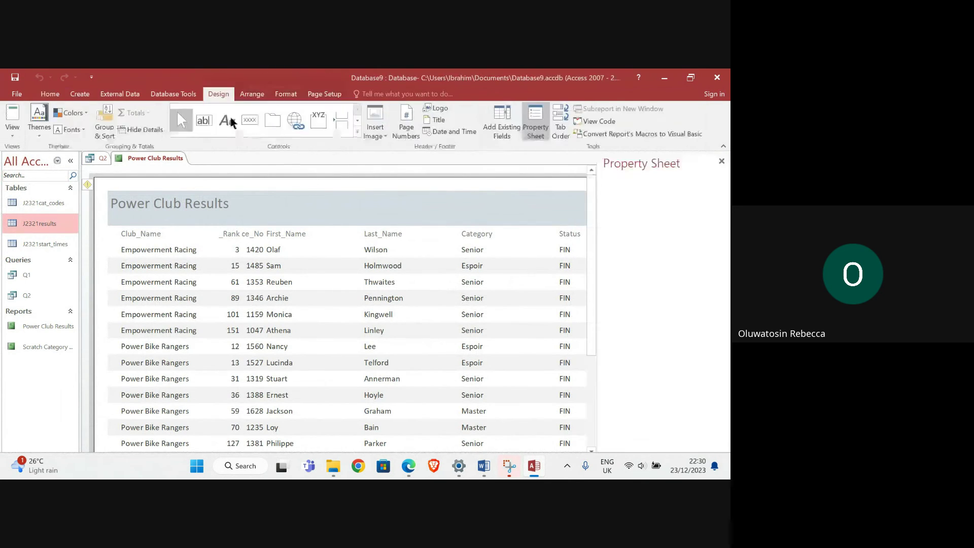
{"action": "left_click", "coordinate": [721, 161]}
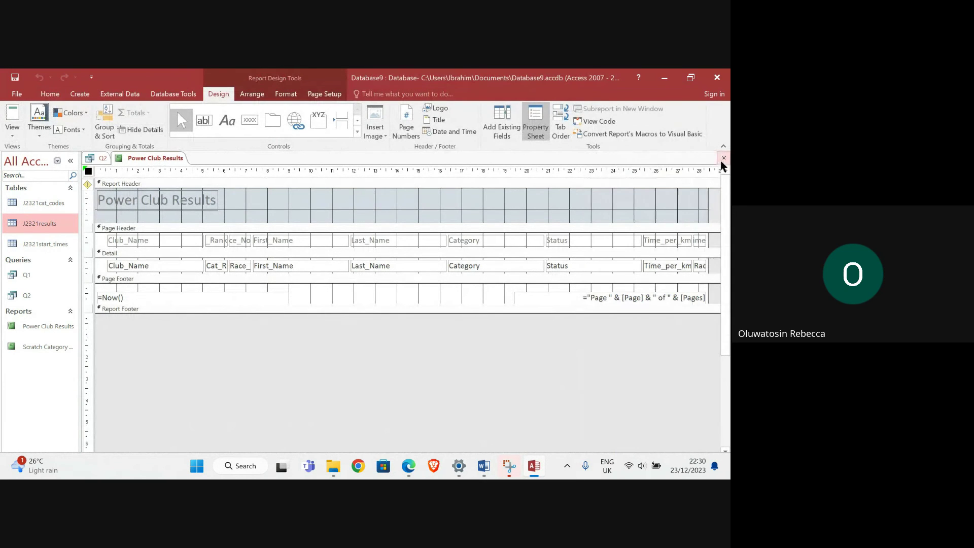
{"action": "left_click", "coordinate": [12, 133]}
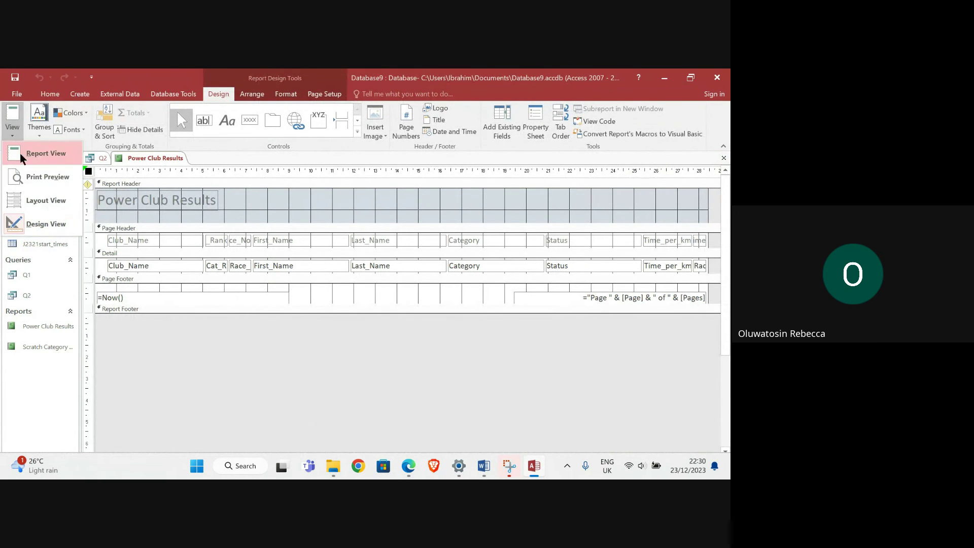
{"action": "left_click", "coordinate": [29, 198]}
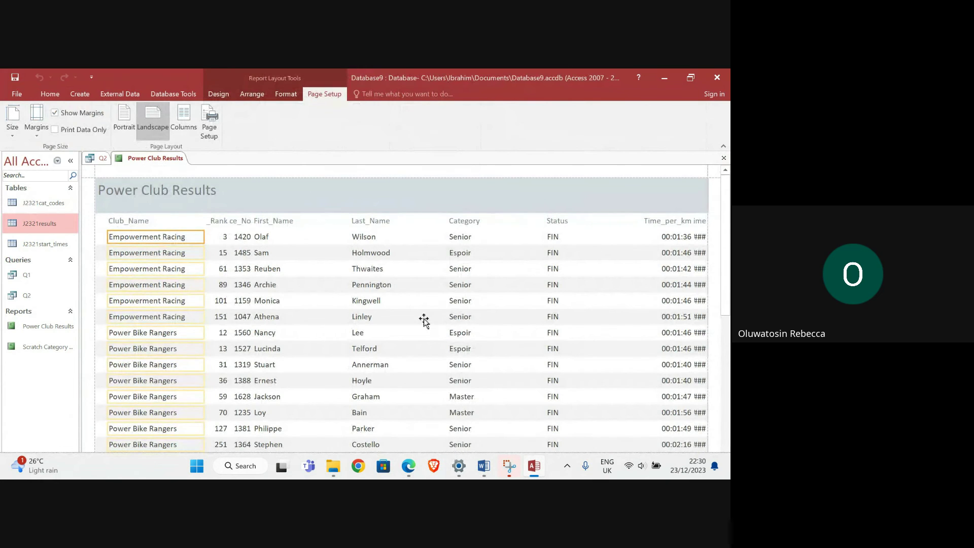
Step: Check the required field order for the report in the question paper in Edge, and return to Access
{"action": "mouse_move", "coordinate": [415, 472]}
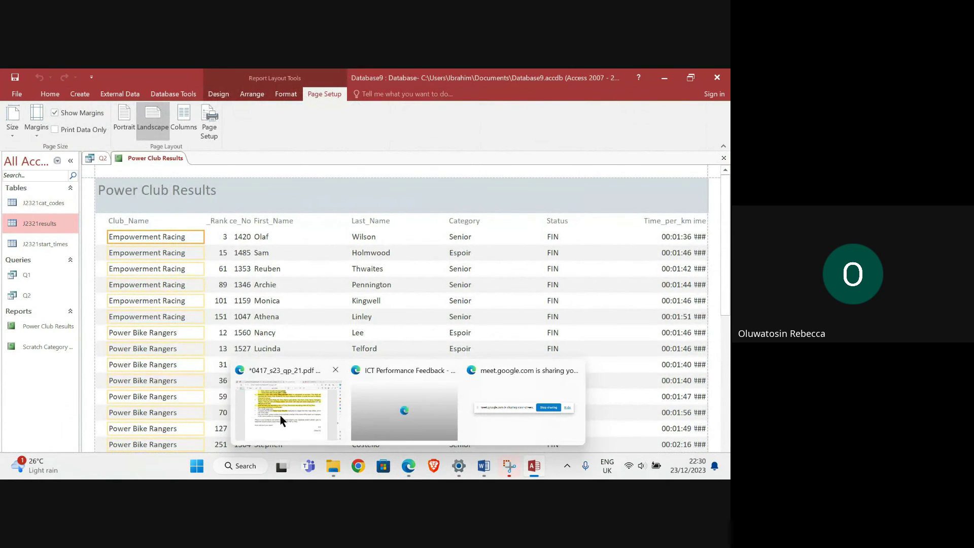
{"action": "left_click", "coordinate": [279, 415]}
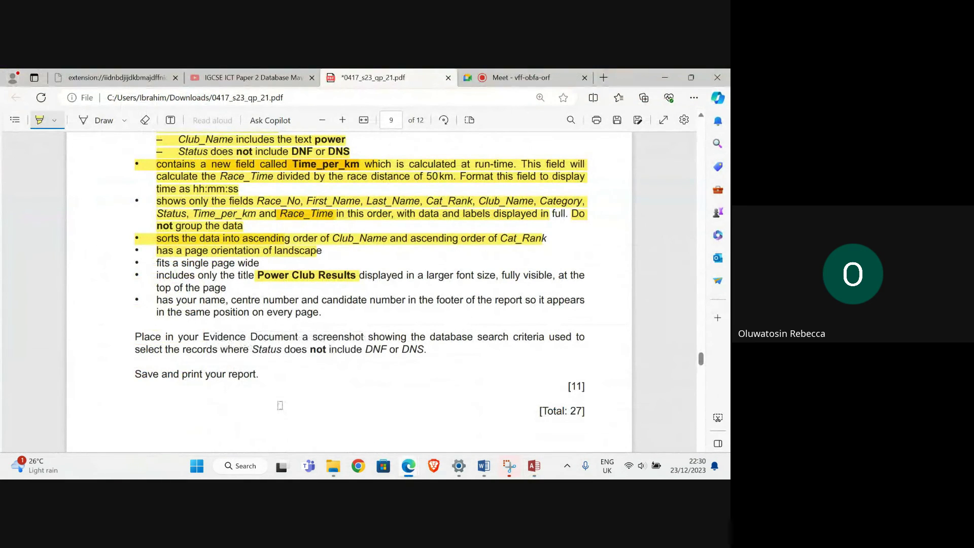
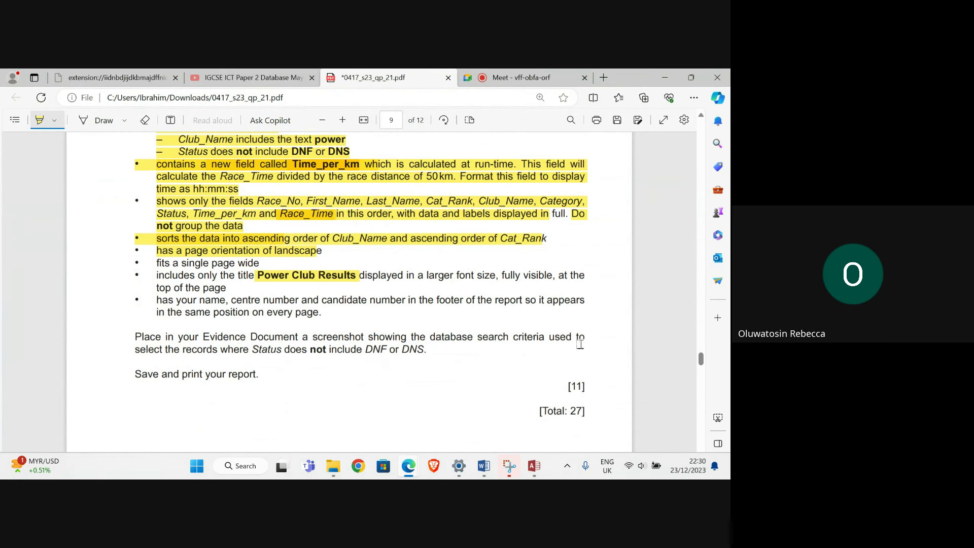
{"action": "left_click", "coordinate": [537, 470]}
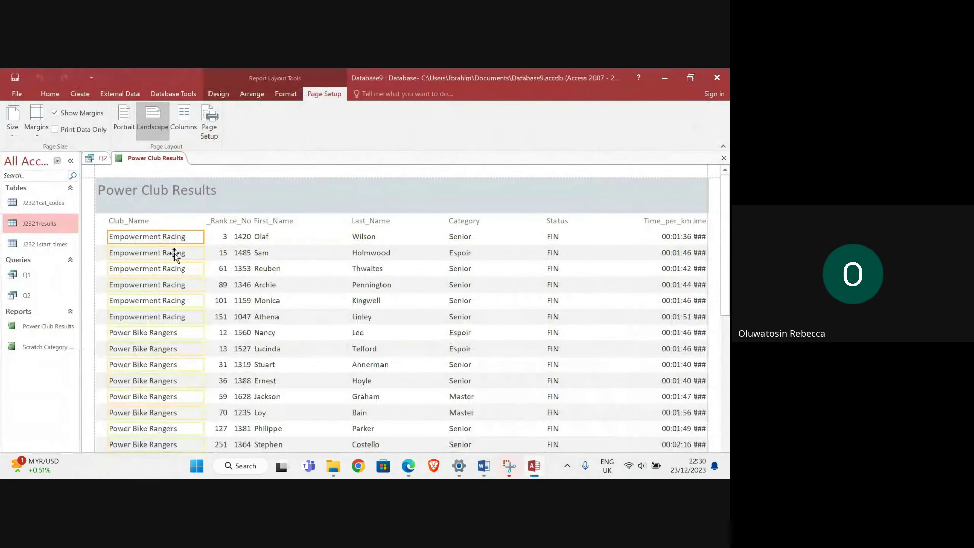
Step: Narrow the Club_Name column by about half and move its label and data into the gap between Status and Time_per_km
{"action": "left_click", "coordinate": [143, 223]}
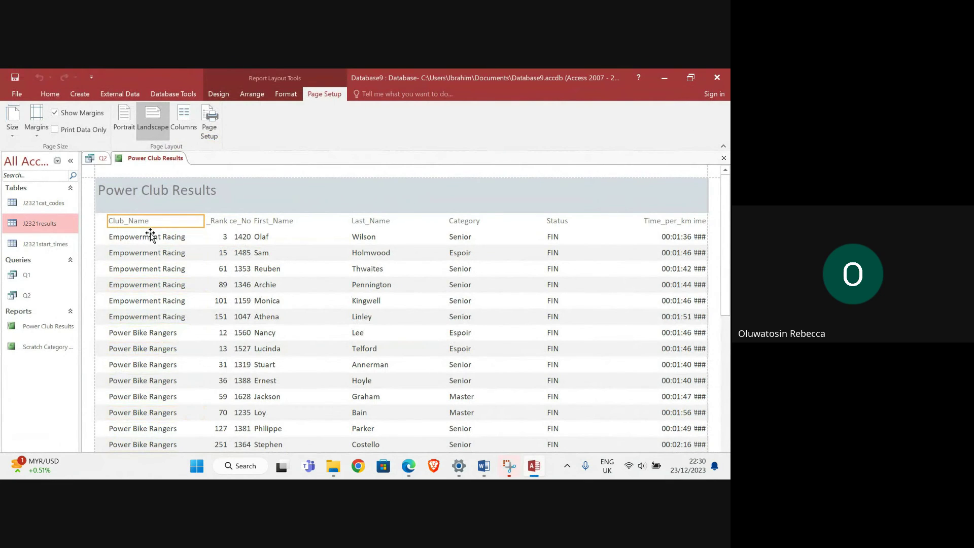
{"action": "left_click", "coordinate": [151, 235], "text": "shift"}
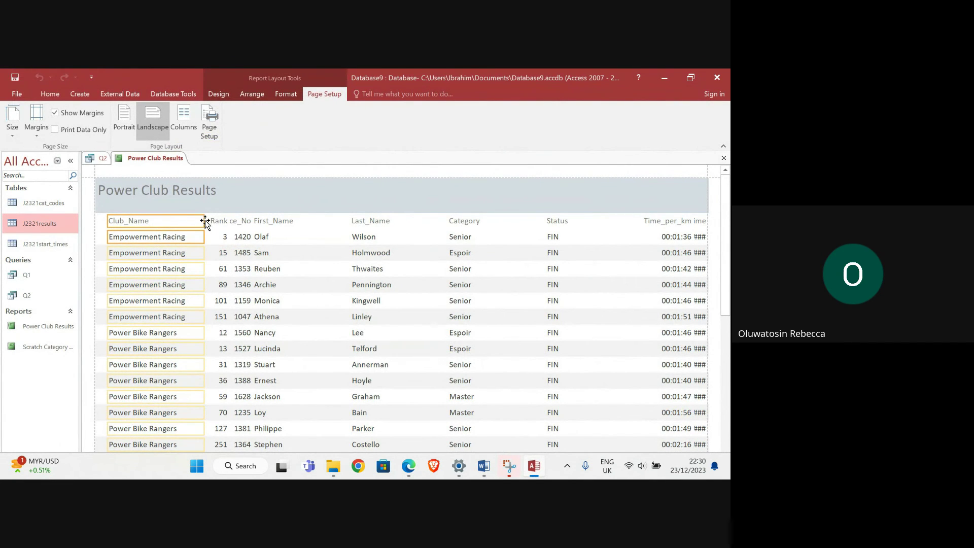
{"action": "left_click_drag", "start_coordinate": [203, 219], "coordinate": [154, 220]}
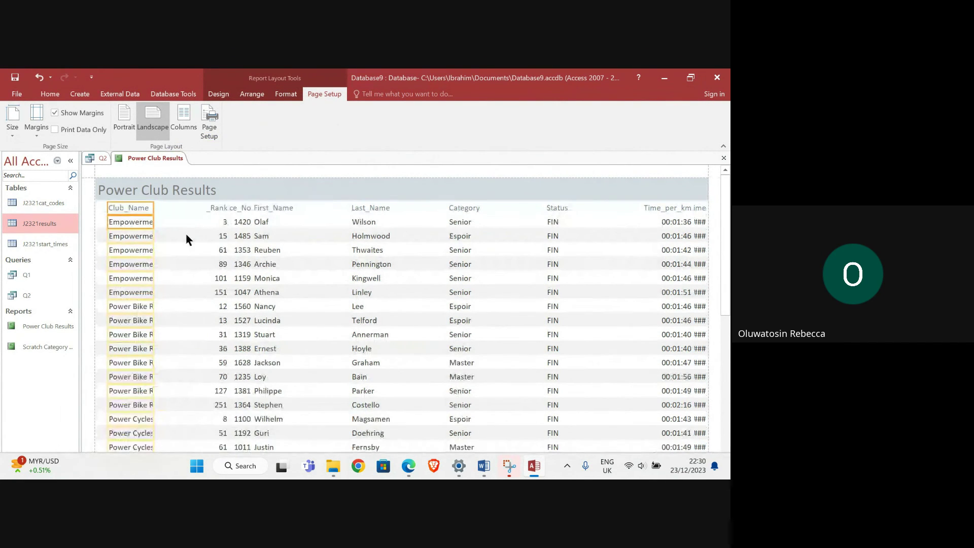
{"action": "key", "text": "Right"}
{"action": "key", "text": "Right"}
{"action": "key", "text": "Right"}
{"action": "key", "text": "Right"}
{"action": "key", "text": "Right"}
{"action": "key", "text": "Right"}
{"action": "key", "text": "Right"}
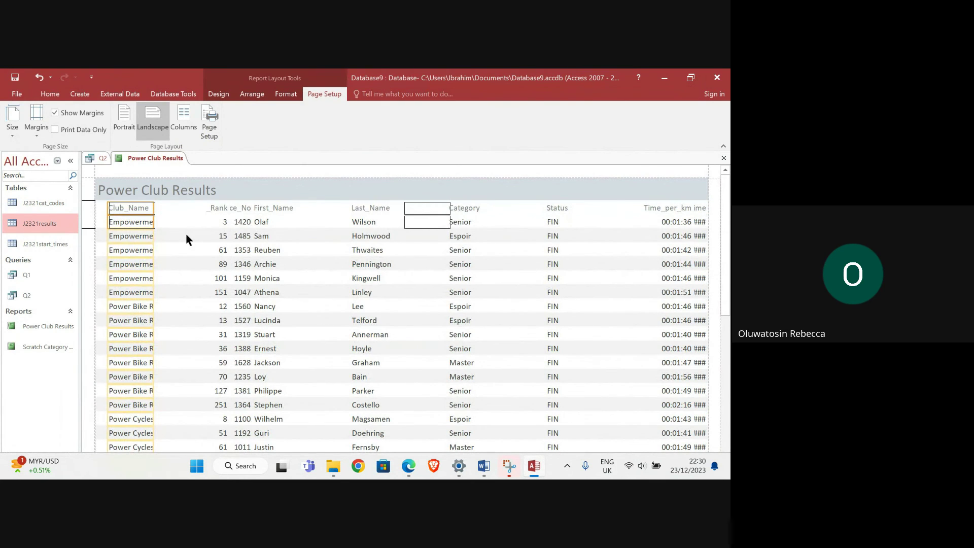
{"action": "key", "text": "Right"}
{"action": "key", "text": "Right"}
{"action": "key", "text": "Right"}
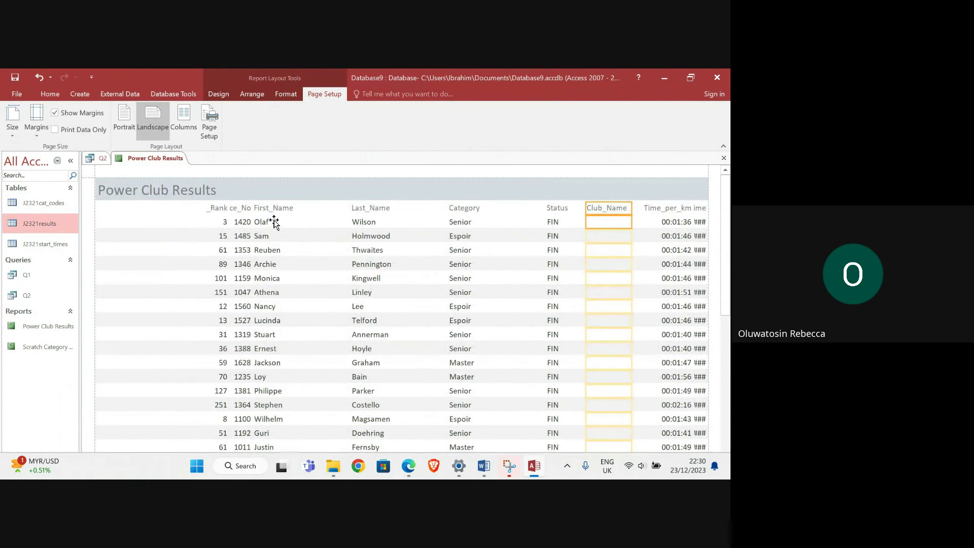
Step: Move the Race_No column to the start of the report and widen it until its label shows in full
{"action": "left_click", "coordinate": [241, 213]}
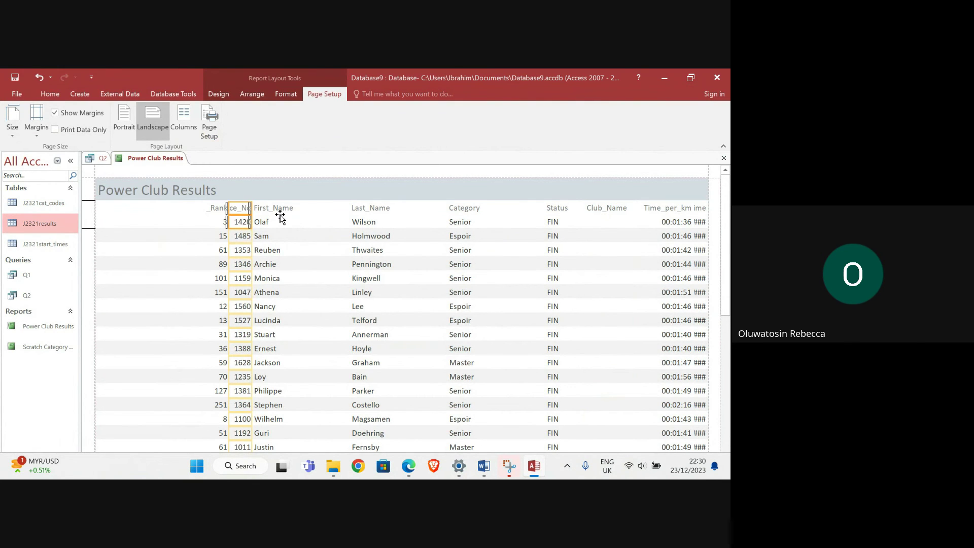
{"action": "key", "text": "Left"}
{"action": "key", "text": "Left"}
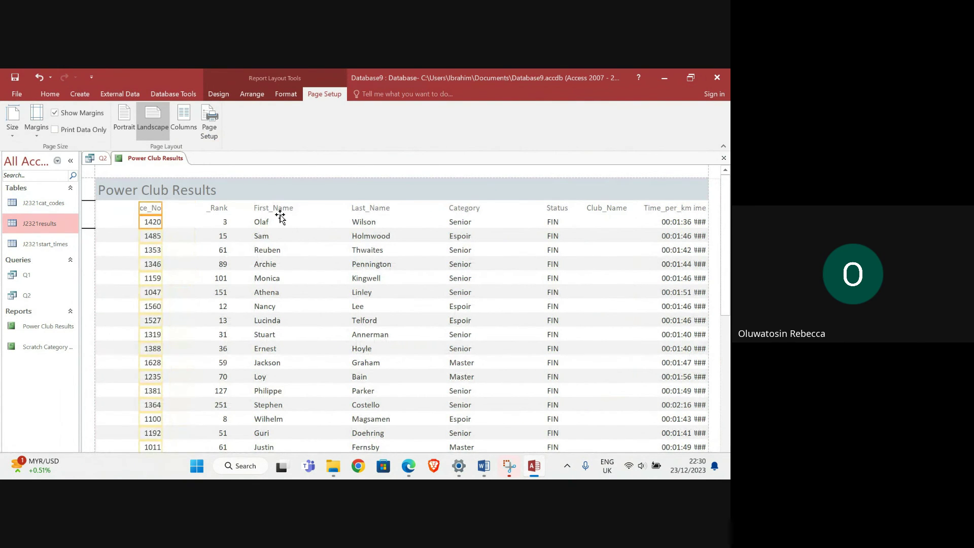
{"action": "key", "text": "Left"}
{"action": "key", "text": "Left"}
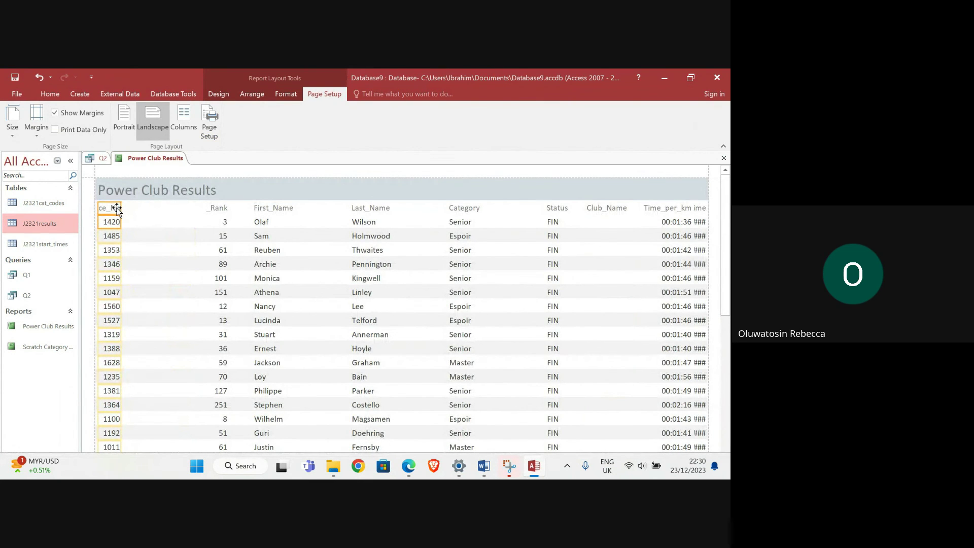
{"action": "left_click_drag", "start_coordinate": [120, 207], "coordinate": [135, 207]}
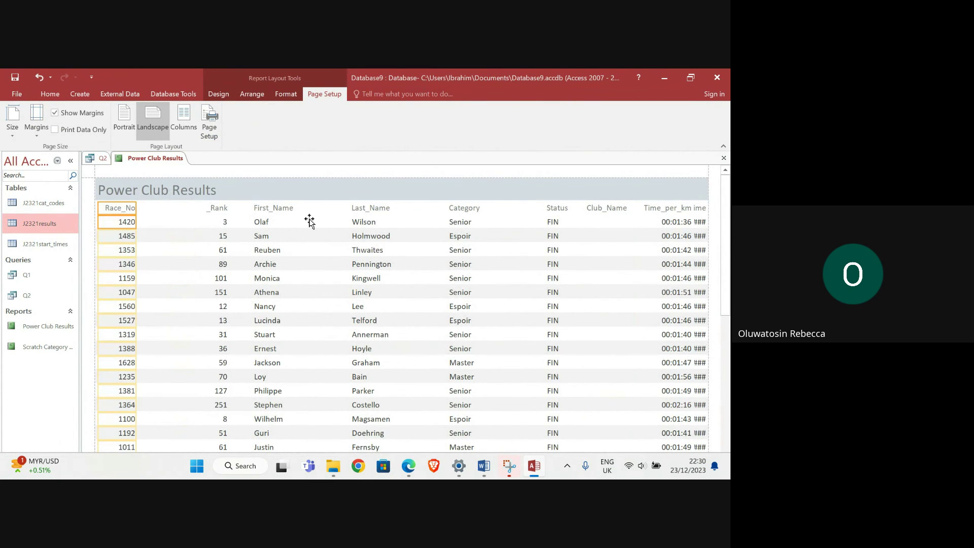
Step: Move the Cat_Rank column's label and data to just before the Status column
{"action": "left_click", "coordinate": [269, 210]}
{"action": "left_click", "coordinate": [268, 223], "text": "shift"}
{"action": "left_click", "coordinate": [217, 208]}
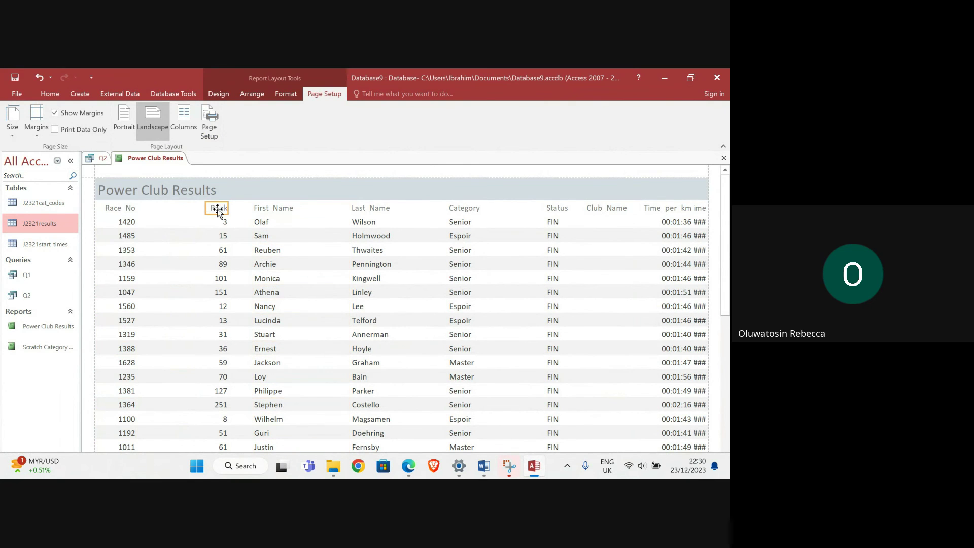
{"action": "left_click", "coordinate": [221, 223]}
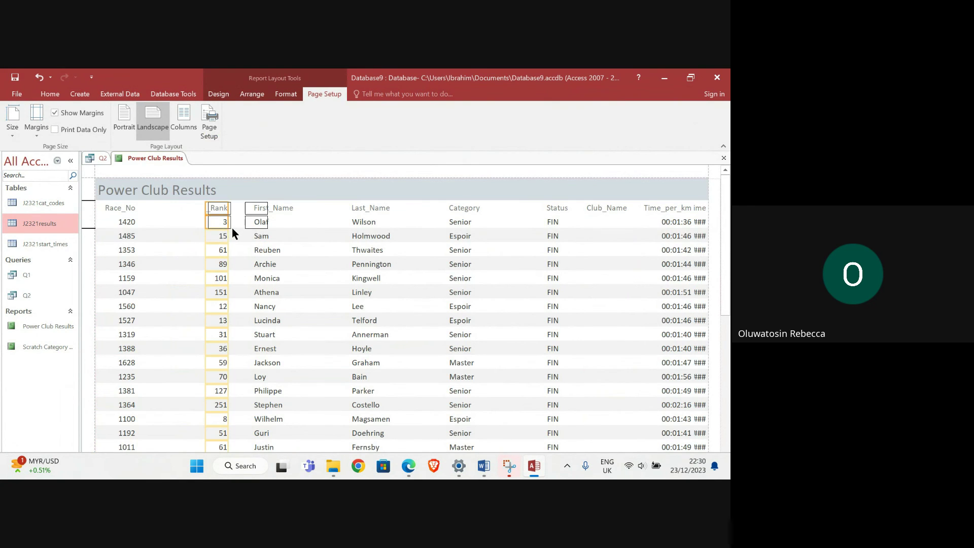
{"action": "left_click_drag", "start_coordinate": [233, 227], "coordinate": [519, 222]}
Step: Move the First_Name column's label and data close beside the Race_No column
{"action": "left_click", "coordinate": [262, 224]}
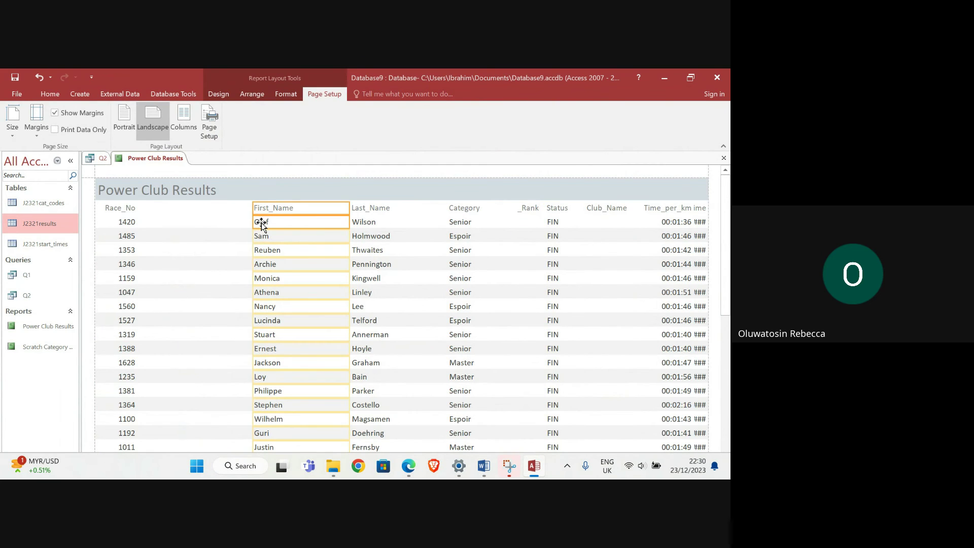
{"action": "left_click_drag", "start_coordinate": [262, 225], "coordinate": [180, 224]}
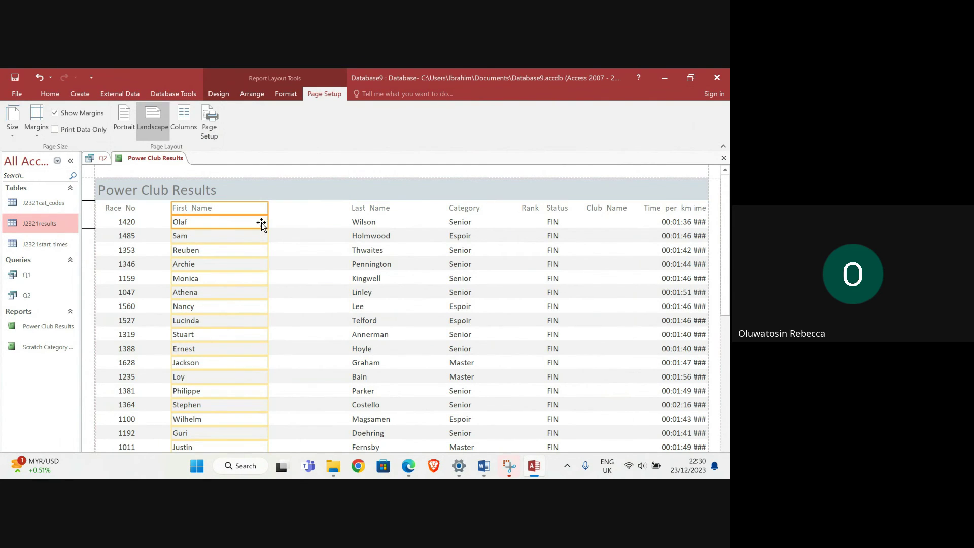
{"action": "left_click_drag", "start_coordinate": [261, 223], "coordinate": [246, 223]}
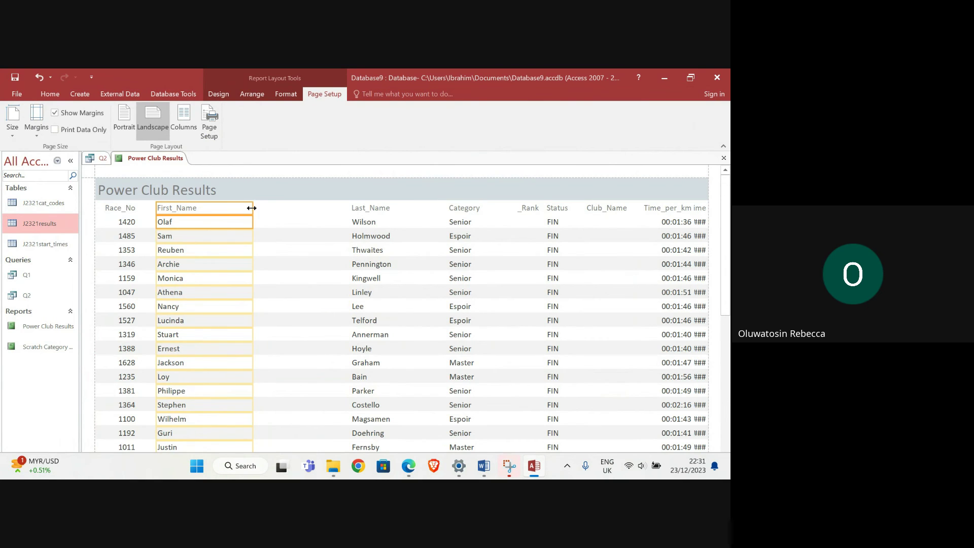
Step: Narrow the First_Name column while keeping the longest first names fully visible, checking the records throughout the report
{"action": "scroll", "coordinate": [257, 317], "scroll_direction": "down", "scroll_amount": 5}
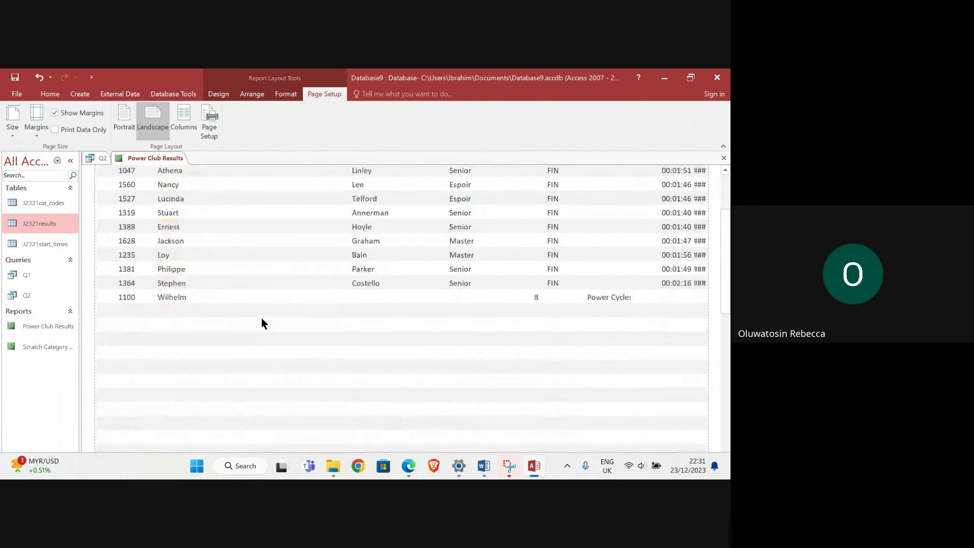
{"action": "scroll", "coordinate": [260, 317], "scroll_direction": "down", "scroll_amount": 3}
{"action": "scroll", "coordinate": [260, 317], "scroll_direction": "up", "scroll_amount": 2}
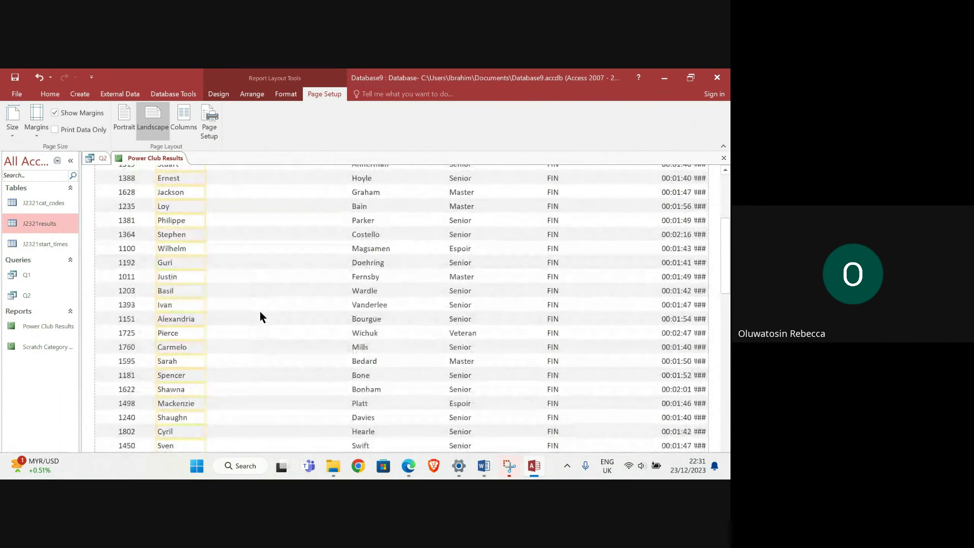
{"action": "scroll", "coordinate": [260, 312], "scroll_direction": "down", "scroll_amount": 1}
{"action": "scroll", "coordinate": [261, 314], "scroll_direction": "up", "scroll_amount": 3}
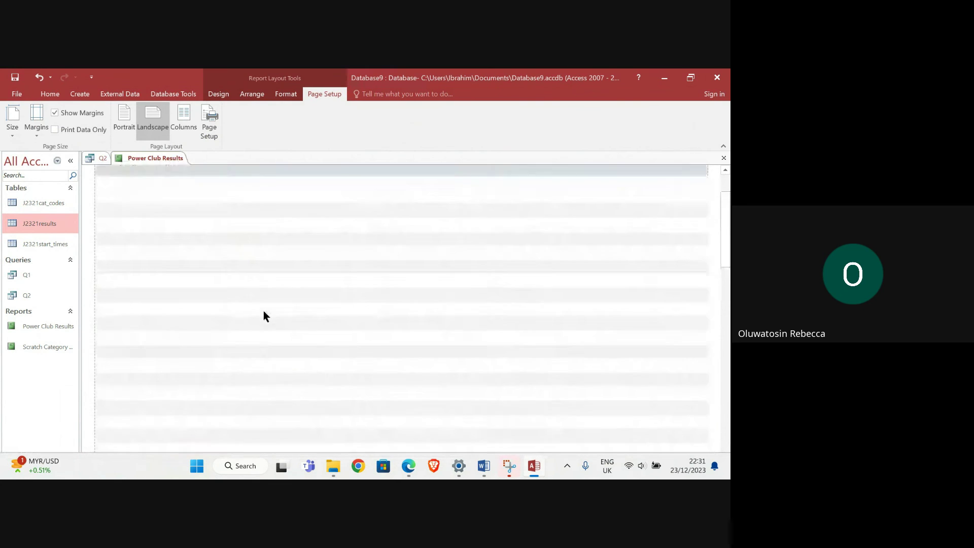
{"action": "scroll", "coordinate": [263, 311], "scroll_direction": "up", "scroll_amount": 2}
{"action": "left_click_drag", "start_coordinate": [205, 292], "coordinate": [253, 297]}
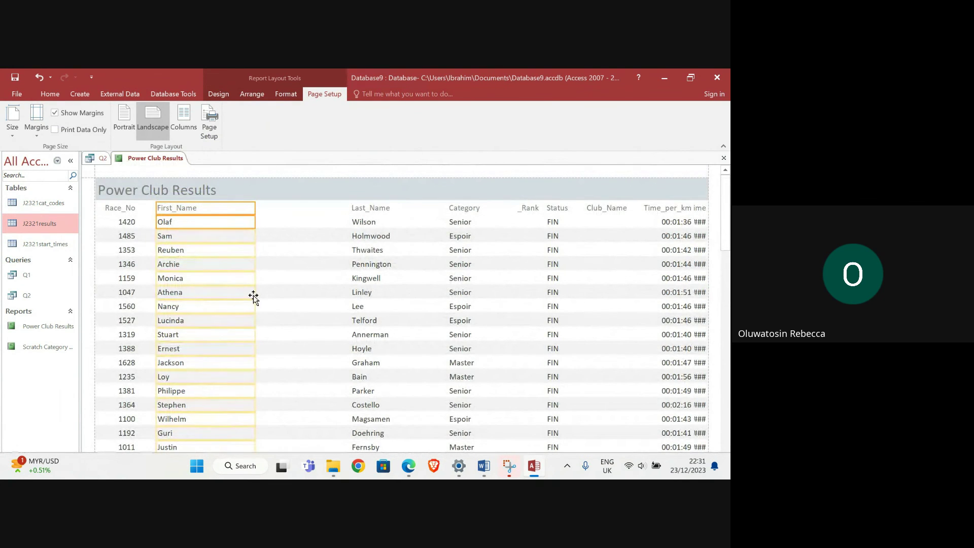
{"action": "scroll", "coordinate": [263, 321], "scroll_direction": "down", "scroll_amount": 2}
{"action": "scroll", "coordinate": [268, 350], "scroll_direction": "down", "scroll_amount": 5}
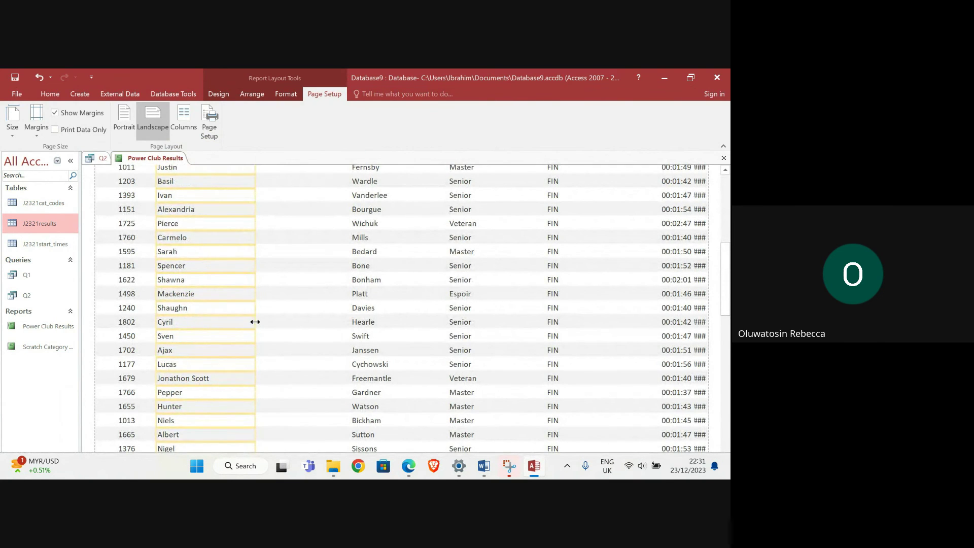
{"action": "left_click_drag", "start_coordinate": [255, 321], "coordinate": [222, 324]}
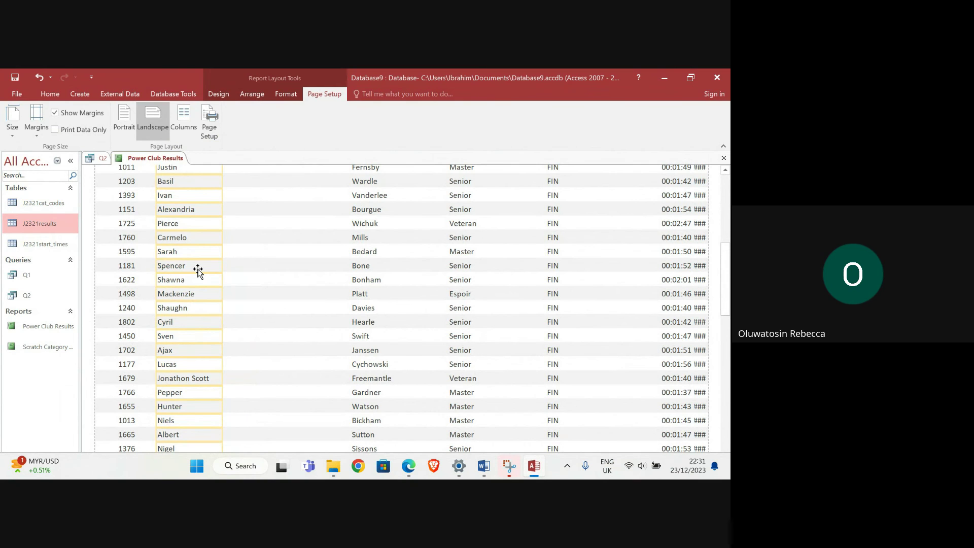
{"action": "scroll", "coordinate": [193, 272], "scroll_direction": "down", "scroll_amount": 4}
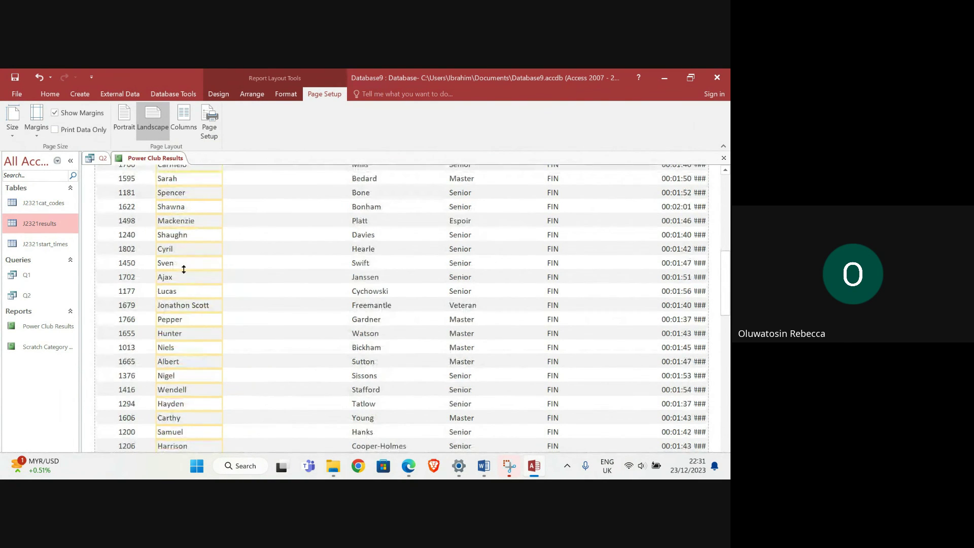
{"action": "scroll", "coordinate": [255, 317], "scroll_direction": "up", "scroll_amount": 10}
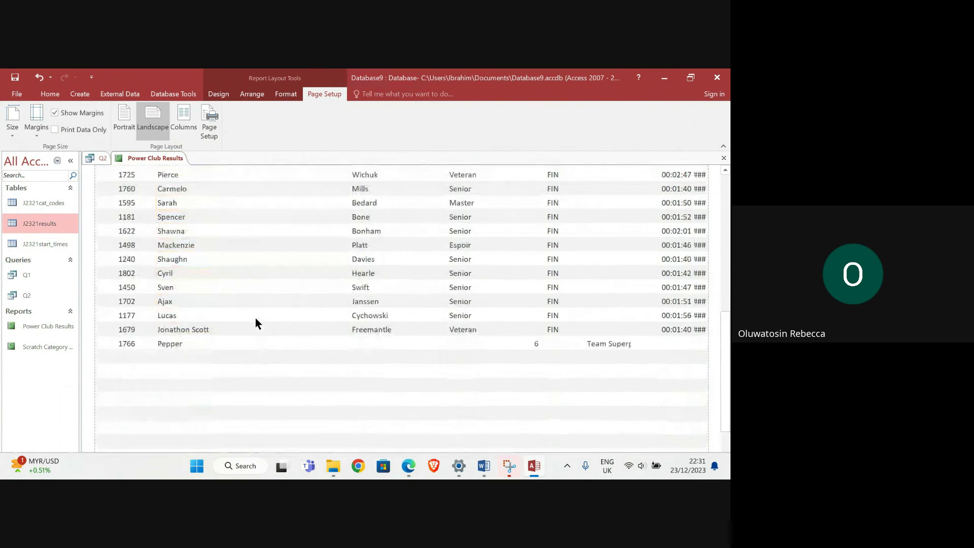
{"action": "scroll", "coordinate": [268, 385], "scroll_direction": "up", "scroll_amount": 3}
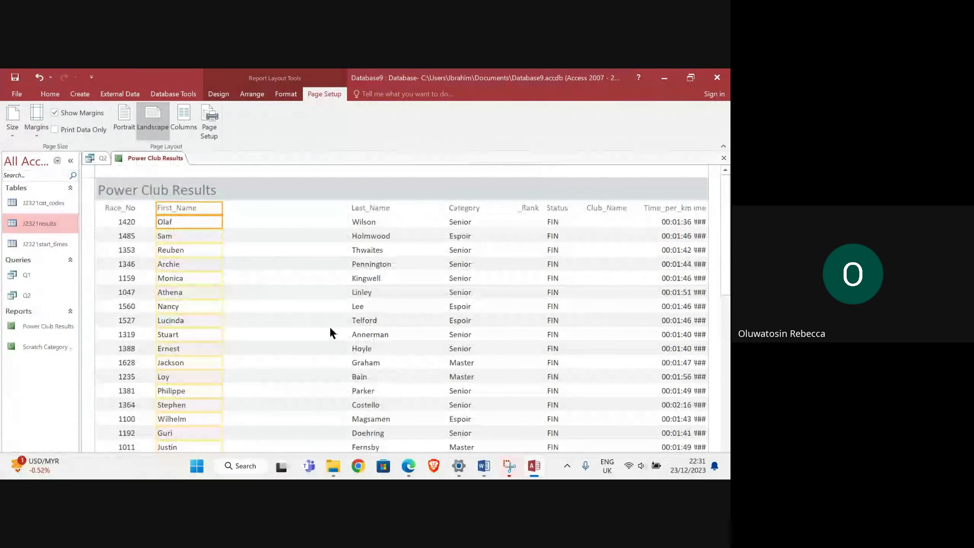
Step: Move the Last_Name column close beside First_Name and narrow it to about two thirds of its width
{"action": "left_click", "coordinate": [373, 208]}
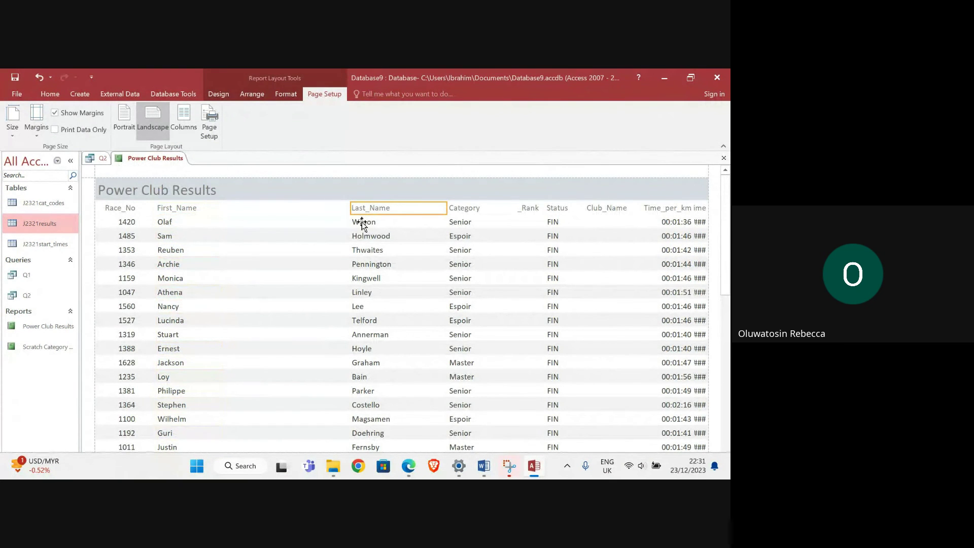
{"action": "left_click", "coordinate": [366, 222], "text": "shift"}
{"action": "left_click_drag", "start_coordinate": [368, 221], "coordinate": [367, 219]}
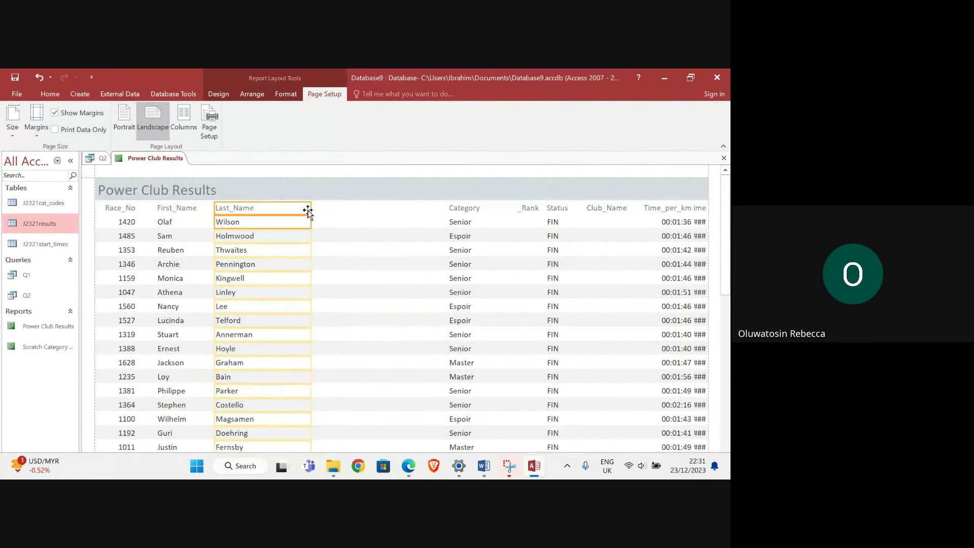
{"action": "left_click_drag", "start_coordinate": [311, 209], "coordinate": [276, 210]}
Step: Move the Category column's label and data clear of the Cat_Rank column, towards Last_Name
{"action": "mouse_move", "coordinate": [408, 464]}
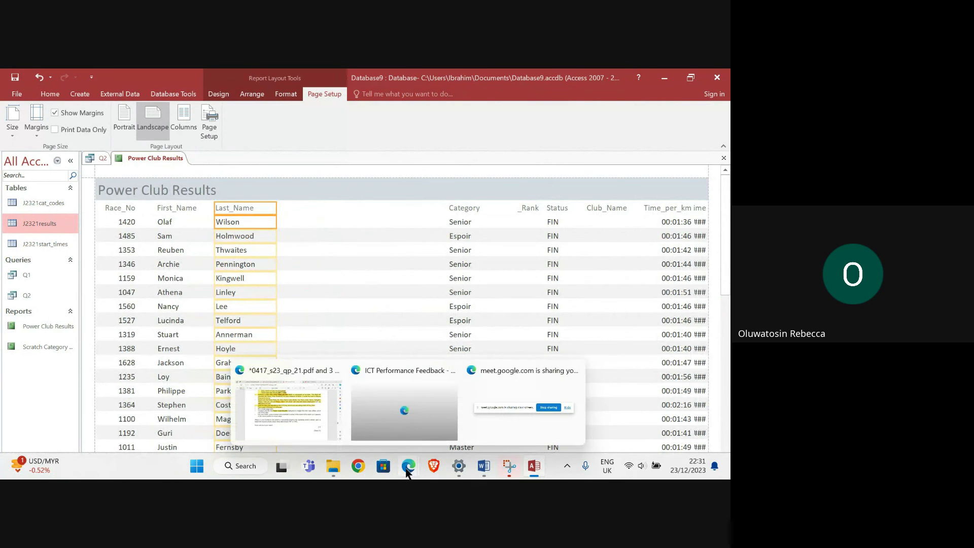
{"action": "mouse_move", "coordinate": [298, 426]}
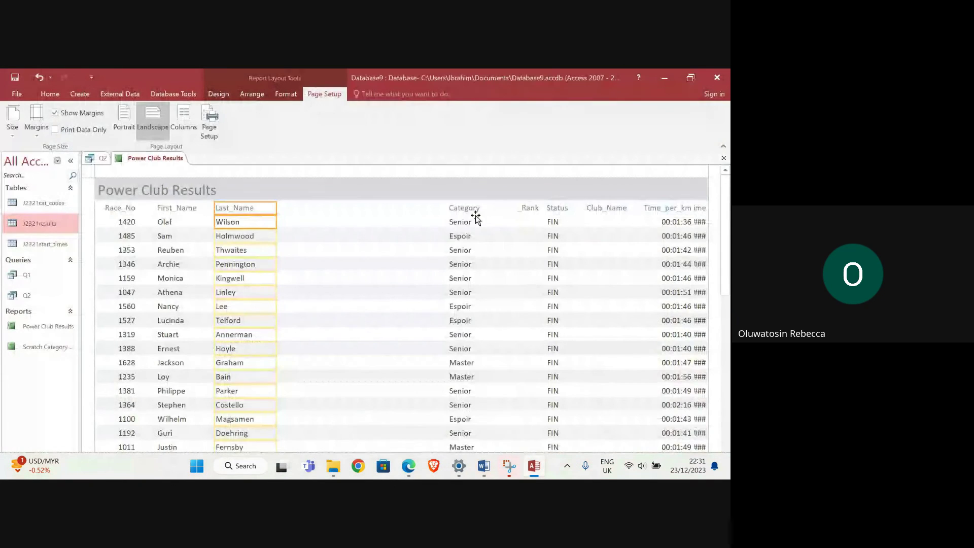
{"action": "left_click", "coordinate": [525, 208]}
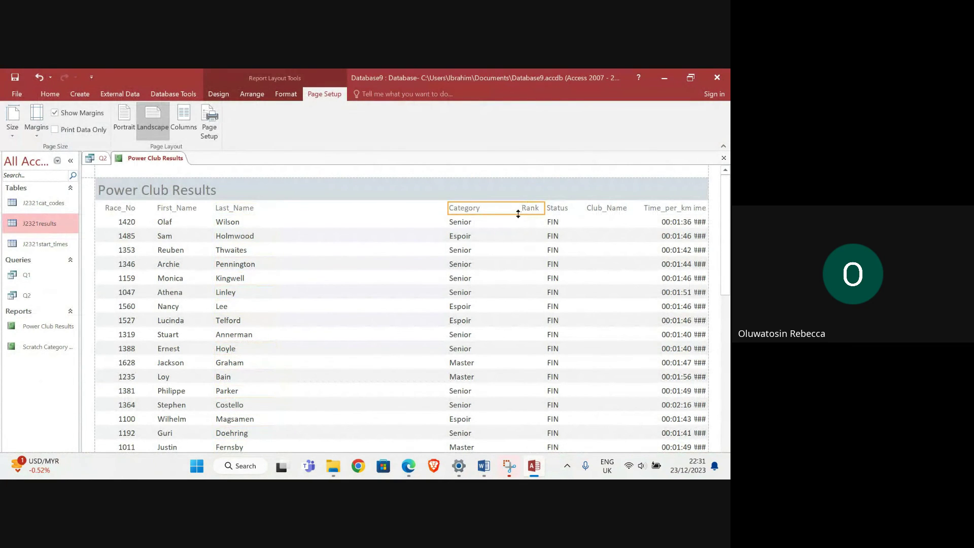
{"action": "left_click", "coordinate": [459, 224]}
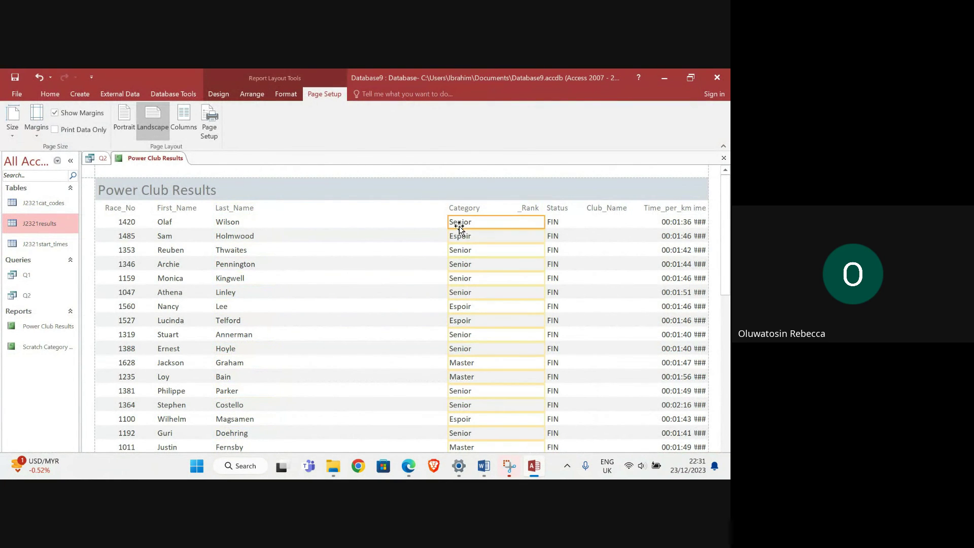
{"action": "left_click_drag", "start_coordinate": [476, 242], "coordinate": [467, 227]}
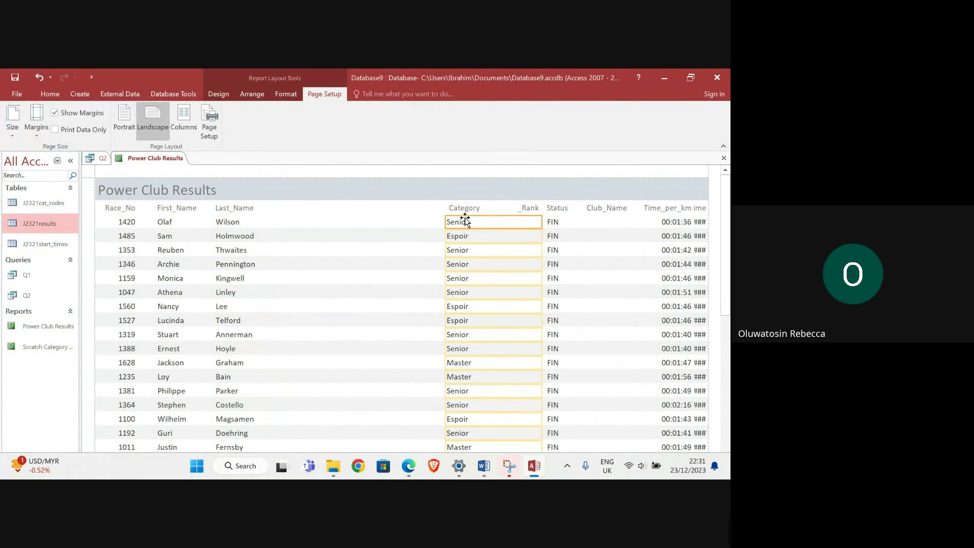
{"action": "left_click", "coordinate": [468, 205], "text": "shift"}
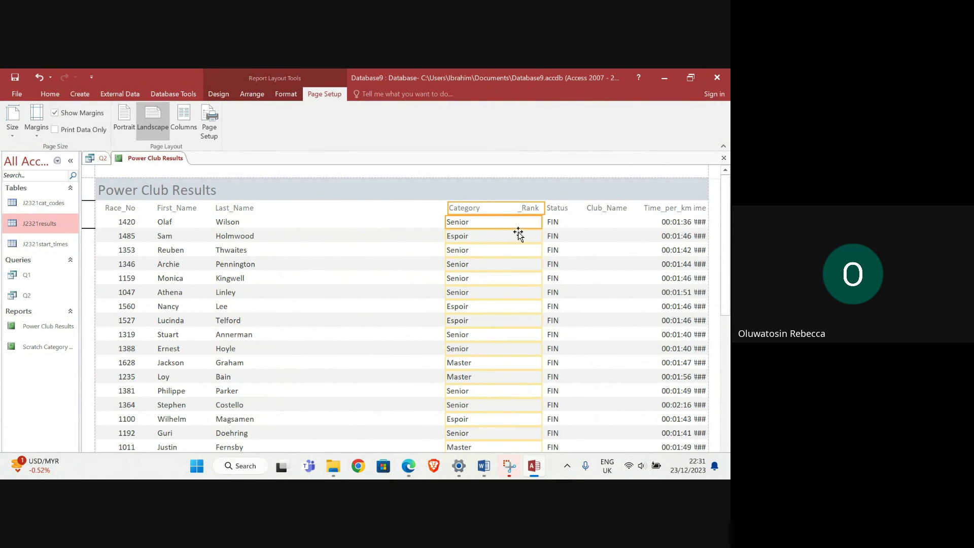
Step: Move the Cat_Rank column's label and data close beside Last_Name and widen it slightly
{"action": "left_click", "coordinate": [529, 208]}
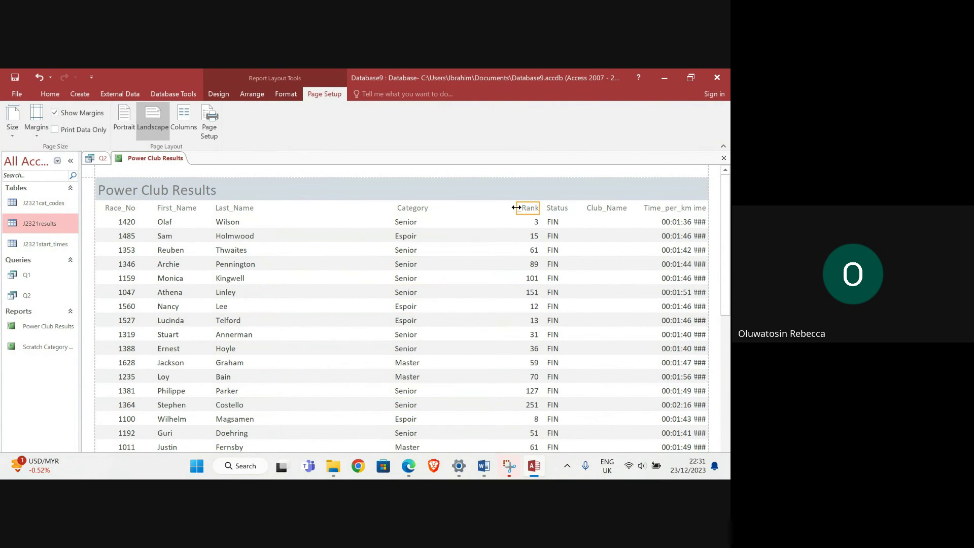
{"action": "left_click", "coordinate": [528, 224], "text": "shift"}
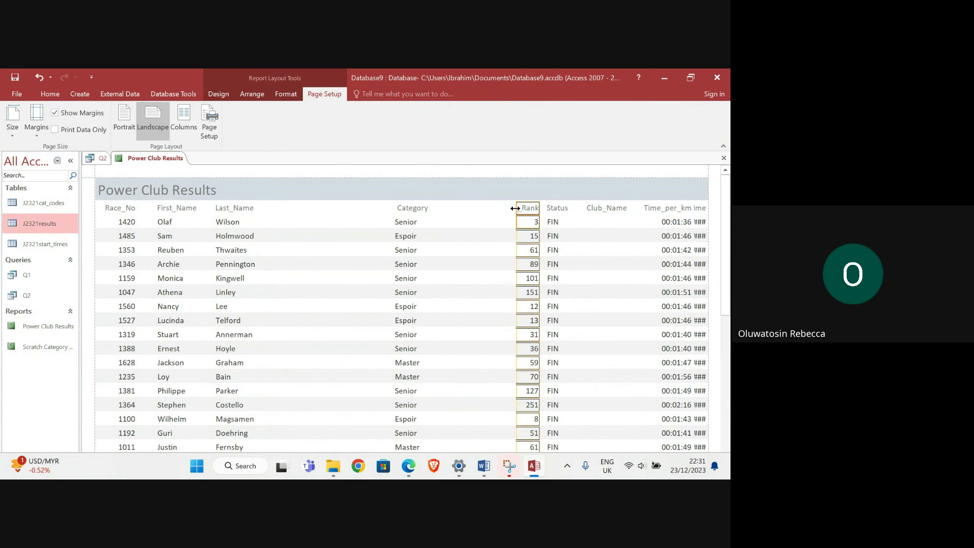
{"action": "left_click_drag", "start_coordinate": [516, 208], "coordinate": [304, 211]}
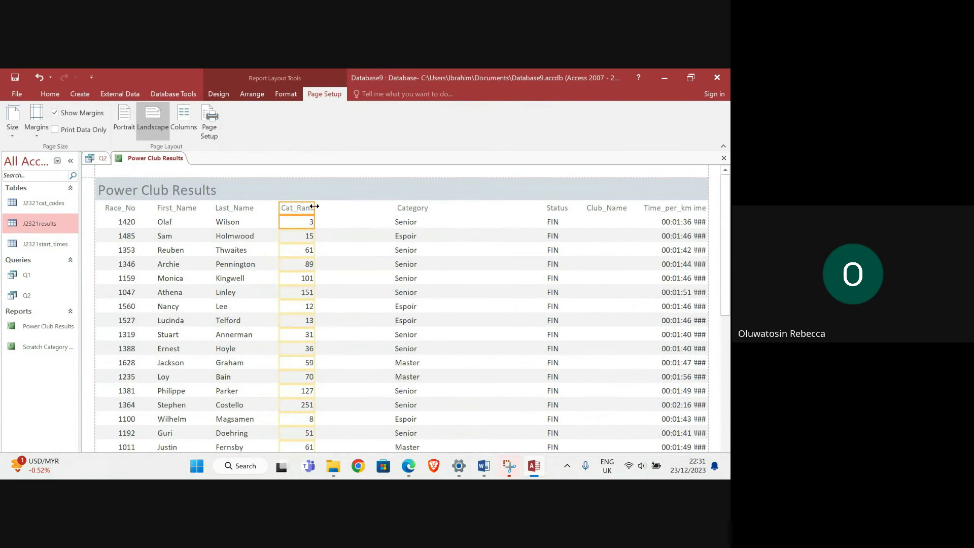
{"action": "left_click_drag", "start_coordinate": [314, 205], "coordinate": [322, 206]}
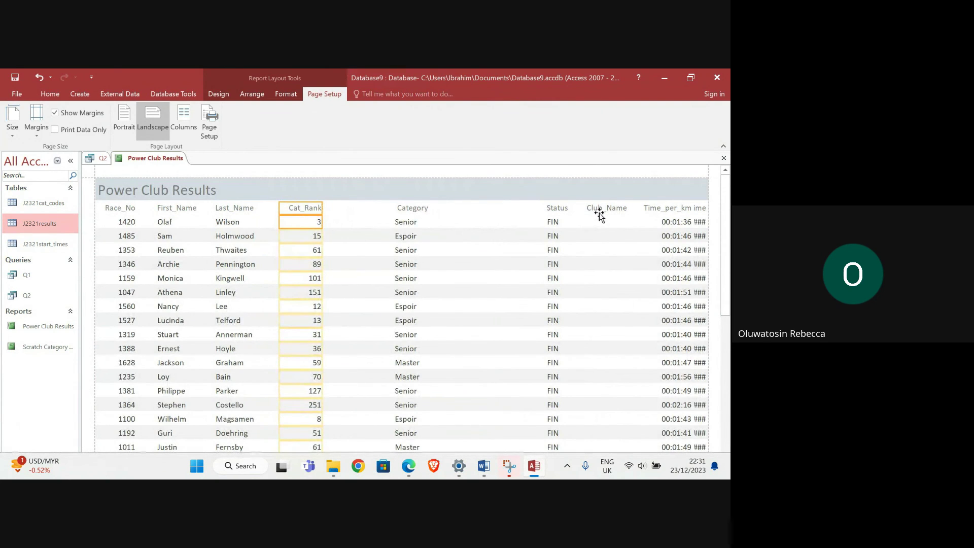
Step: Shift the Category column away from Cat_Rank and place a narrowed Status column directly after Category, clear of Club_Name
{"action": "left_click", "coordinate": [410, 213]}
{"action": "left_click", "coordinate": [410, 220], "text": "shift"}
{"action": "left_click_drag", "start_coordinate": [410, 221], "coordinate": [578, 236]}
{"action": "left_click", "coordinate": [600, 212]}
{"action": "left_click", "coordinate": [604, 226], "text": "shift"}
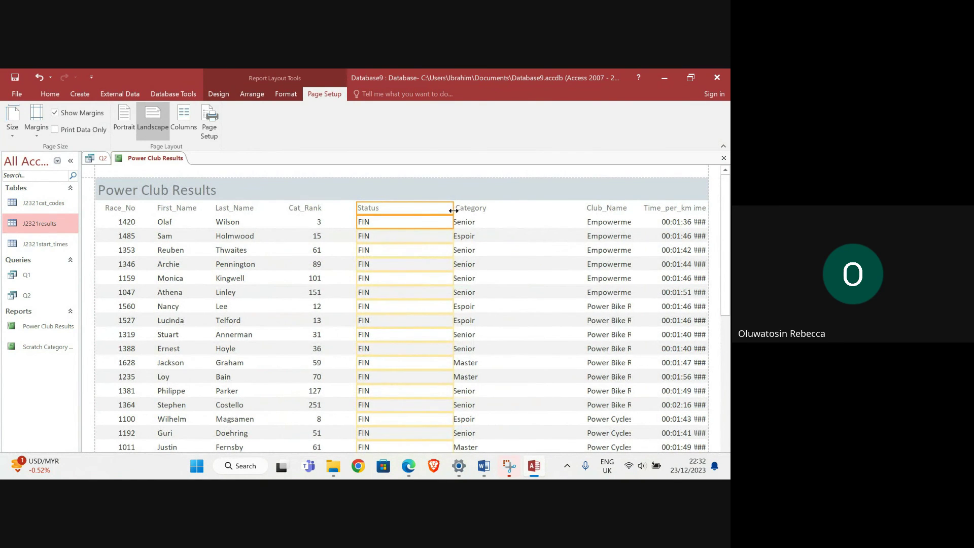
{"action": "left_click_drag", "start_coordinate": [453, 210], "coordinate": [539, 223]}
Step: Move the Club_Name column's label and data between Cat_Rank and Category, and widen it to show the club names in full
{"action": "left_click", "coordinate": [602, 209]}
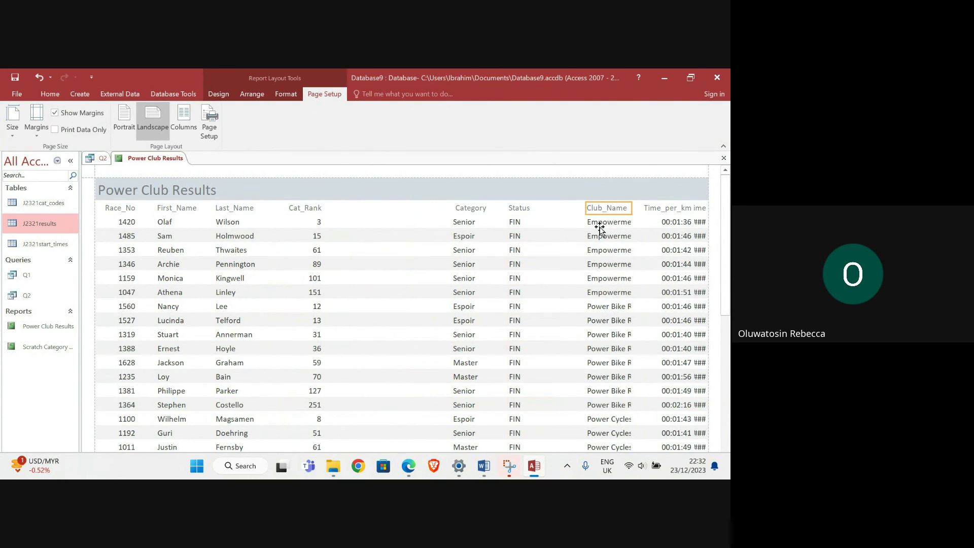
{"action": "mouse_move", "coordinate": [600, 228]}
{"action": "left_mouse_down"}
{"action": "mouse_move", "coordinate": [583, 226]}
{"action": "mouse_move", "coordinate": [590, 234]}
{"action": "left_mouse_up"}
{"action": "key", "text": "Left"}
{"action": "key", "text": "Left"}
{"action": "key", "text": "Left"}
{"action": "key", "text": "Left"}
{"action": "key", "text": "Left"}
{"action": "key", "text": "Left"}
{"action": "key", "text": "Left"}
{"action": "key", "text": "Left"}
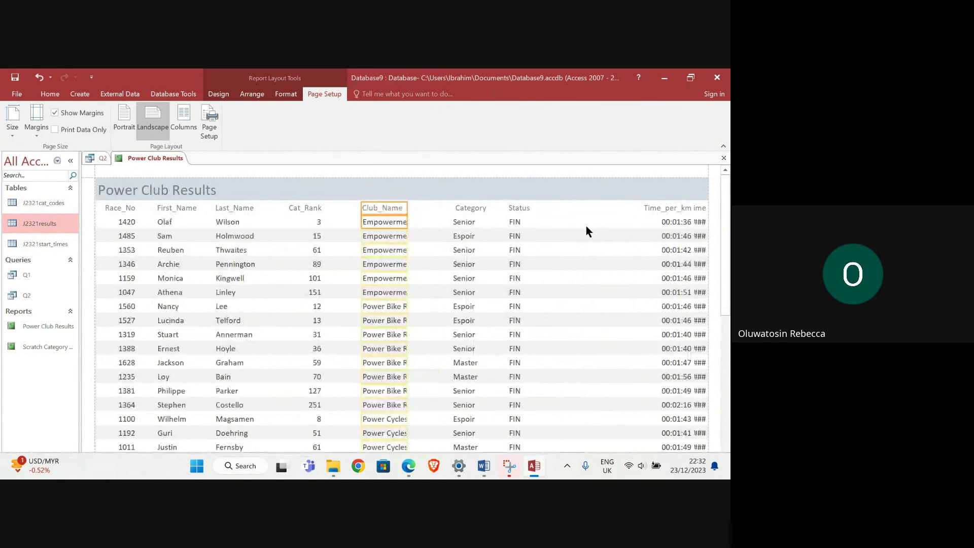
{"action": "key", "text": "Left"}
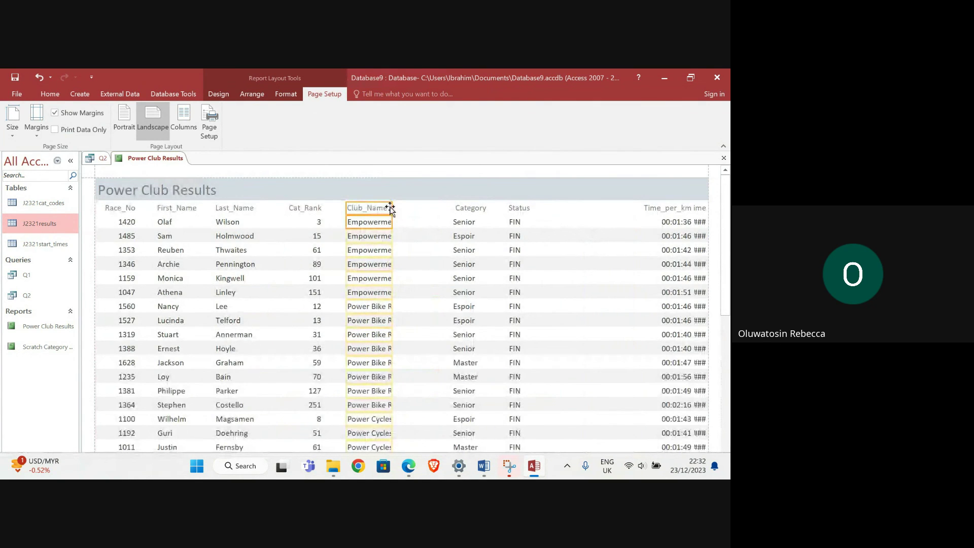
{"action": "left_click_drag", "start_coordinate": [392, 212], "coordinate": [433, 212]}
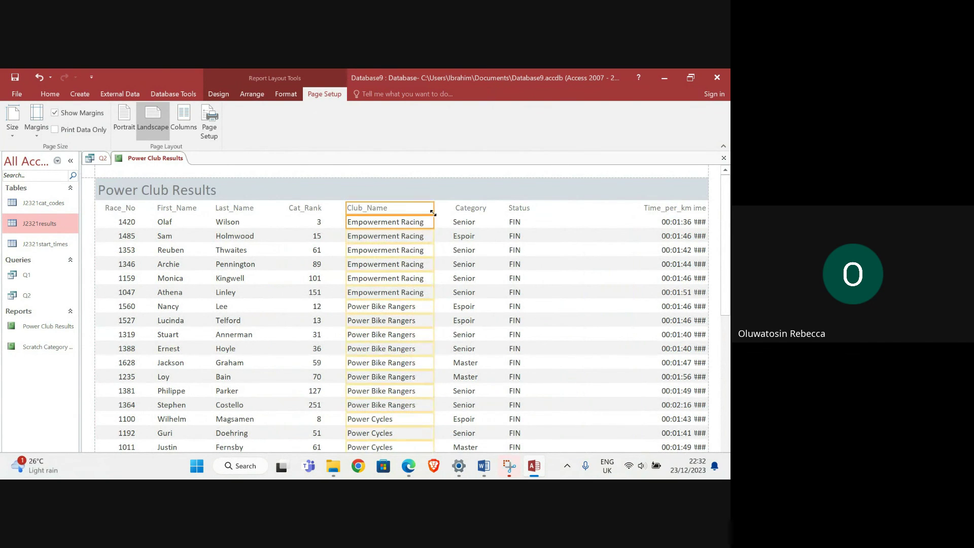
Step: Check the required field order in the question paper and narrow the Status column's label and data
{"action": "mouse_move", "coordinate": [409, 468]}
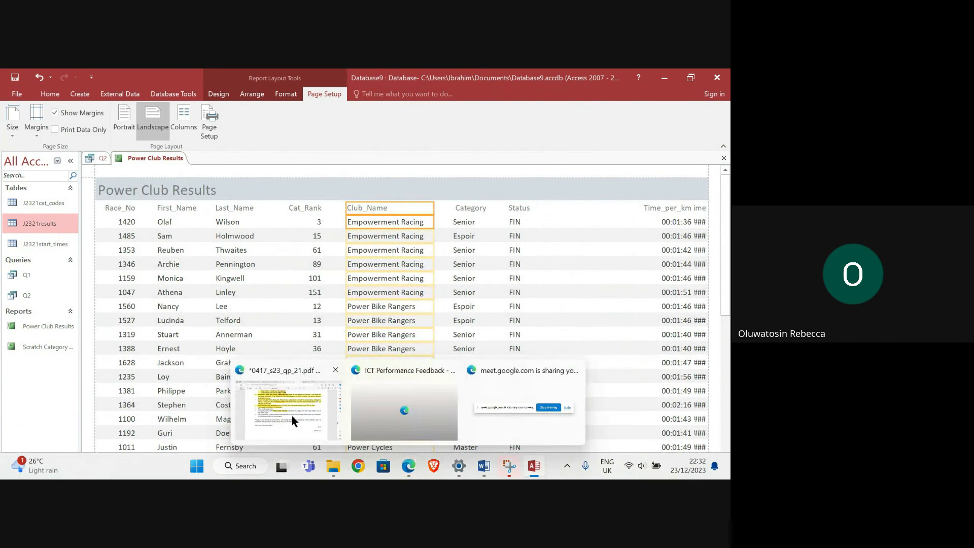
{"action": "mouse_move", "coordinate": [291, 415]}
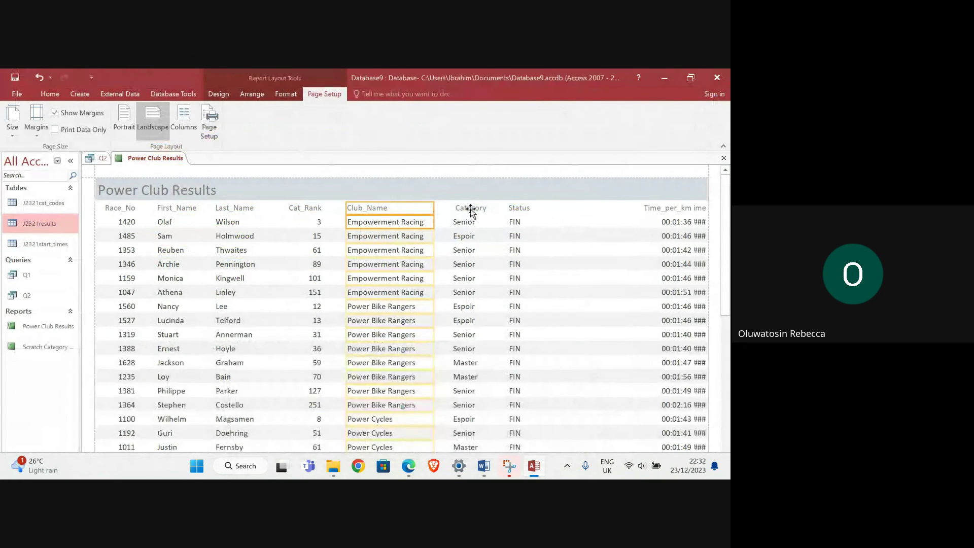
{"action": "left_click", "coordinate": [470, 210]}
{"action": "left_click", "coordinate": [465, 221], "text": "shift"}
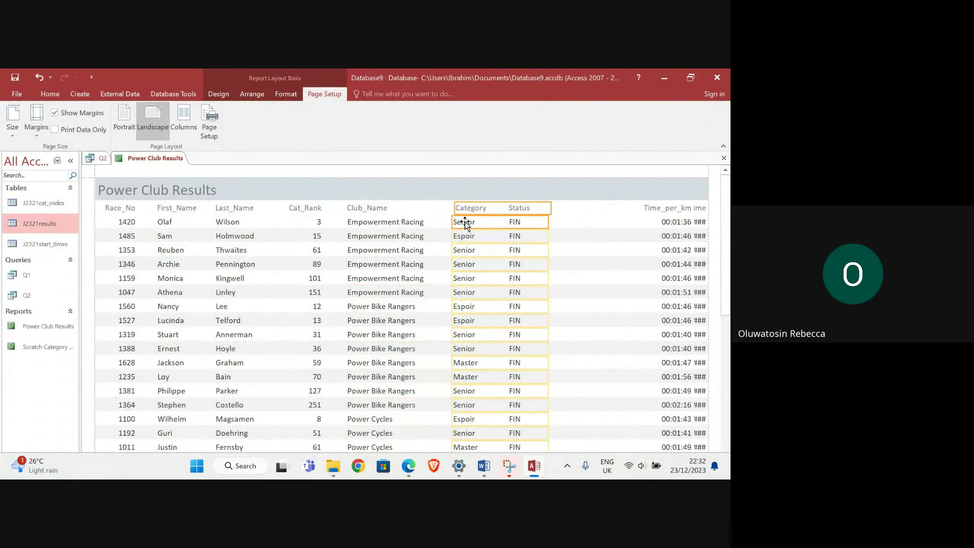
{"action": "left_click", "coordinate": [519, 208]}
{"action": "left_click", "coordinate": [519, 221], "text": "shift"}
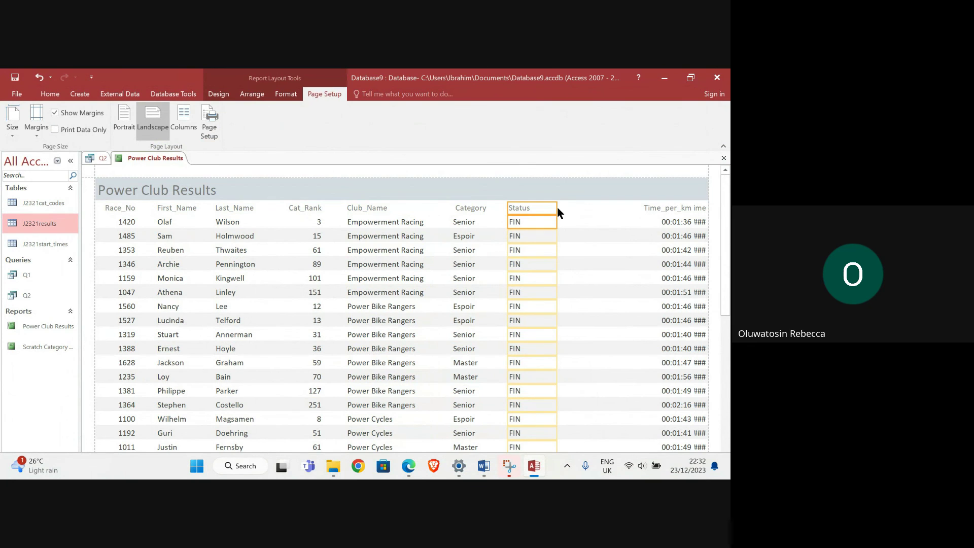
{"action": "left_click_drag", "start_coordinate": [557, 208], "coordinate": [541, 208]}
{"action": "left_click_drag", "start_coordinate": [439, 430], "coordinate": [437, 420]}
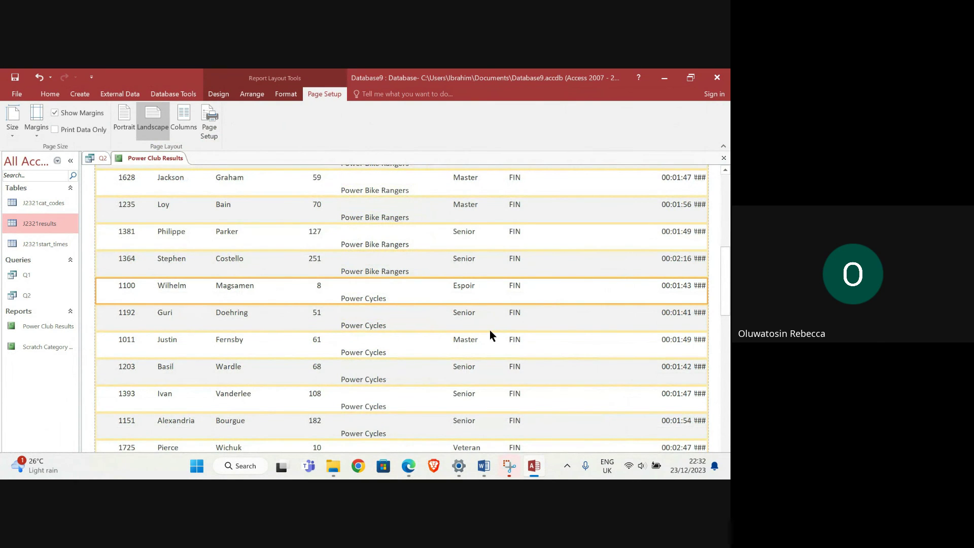
{"action": "key", "text": "ctrl+z"}
{"action": "left_click", "coordinate": [532, 307]}
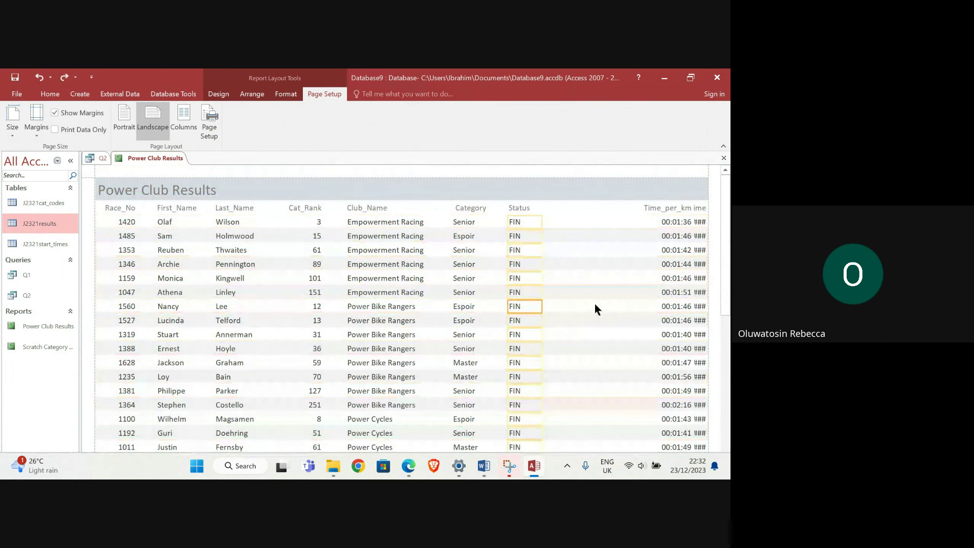
Step: Move the Time_per_km column's label and data close beside Status and widen it slightly
{"action": "mouse_move", "coordinate": [402, 465]}
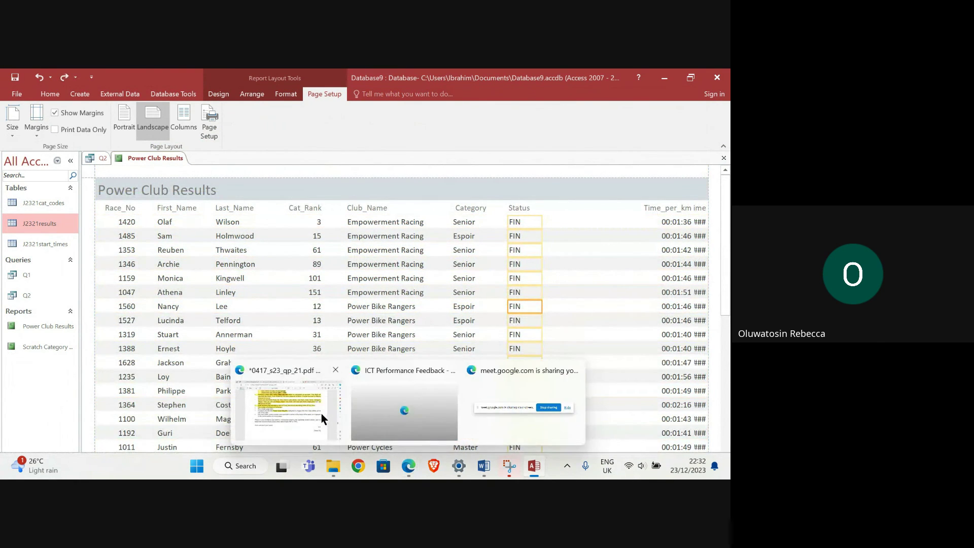
{"action": "mouse_move", "coordinate": [315, 411]}
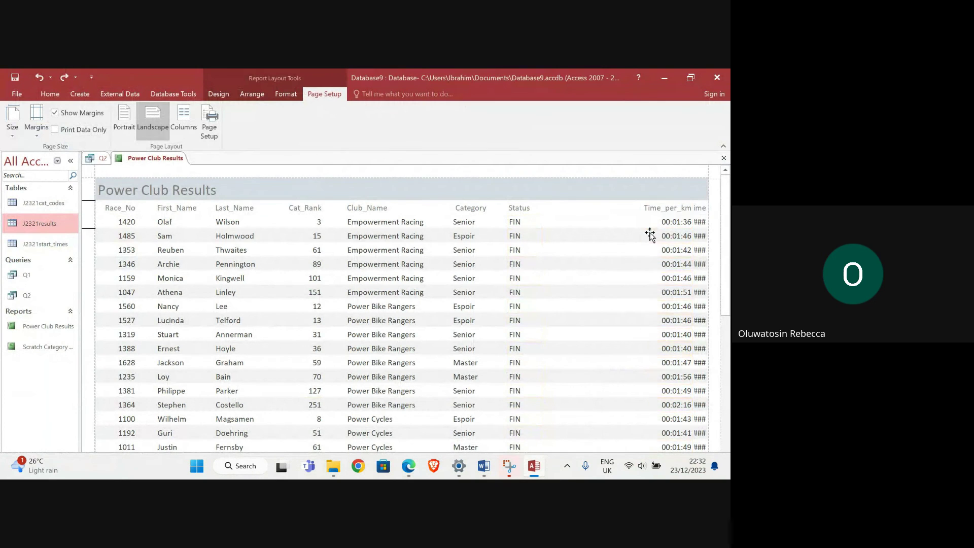
{"action": "left_click_drag", "start_coordinate": [654, 228], "coordinate": [646, 239]}
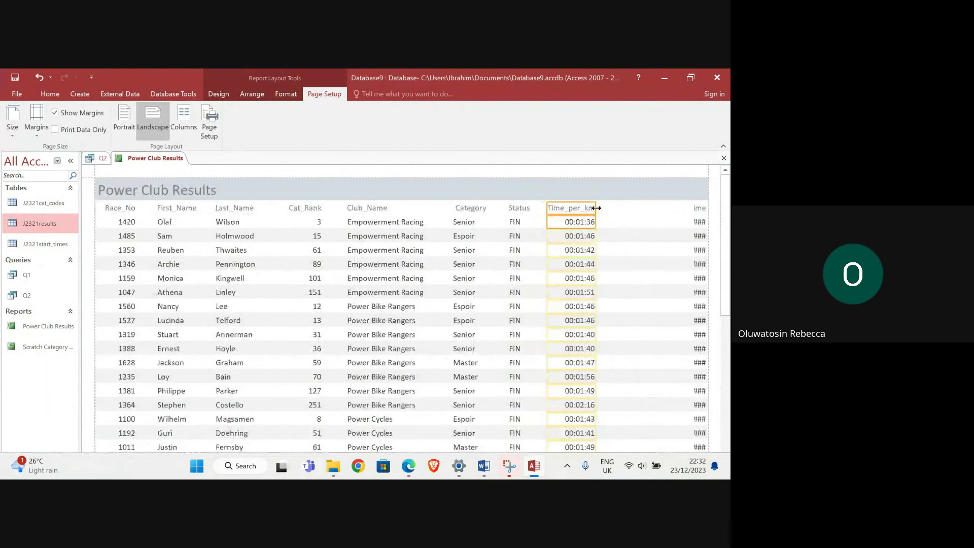
{"action": "left_click_drag", "start_coordinate": [597, 208], "coordinate": [608, 207]}
Step: Widen the Race_Time column to show its label and times in full, and move it close beside Time_per_km
{"action": "left_click", "coordinate": [697, 215]}
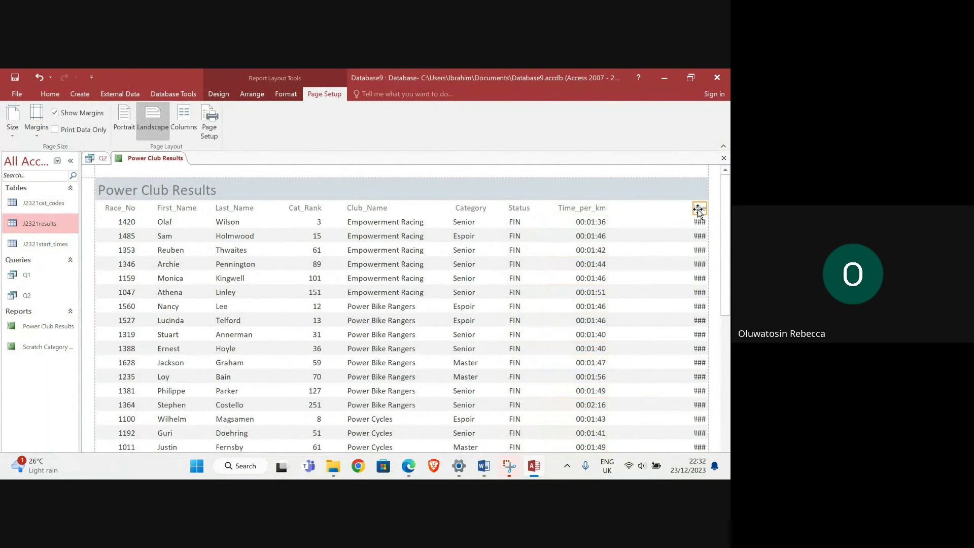
{"action": "left_click_drag", "start_coordinate": [693, 208], "coordinate": [662, 212]}
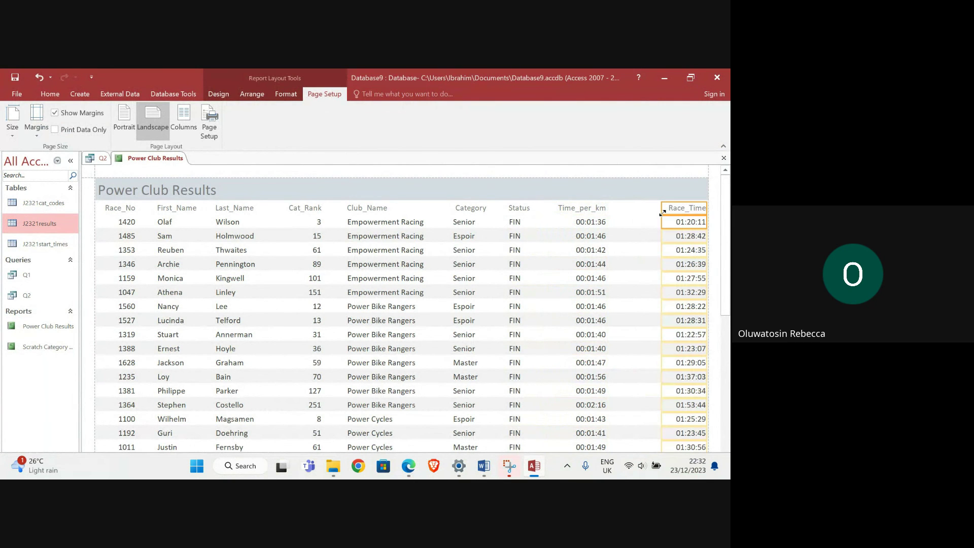
{"action": "left_click", "coordinate": [638, 222]}
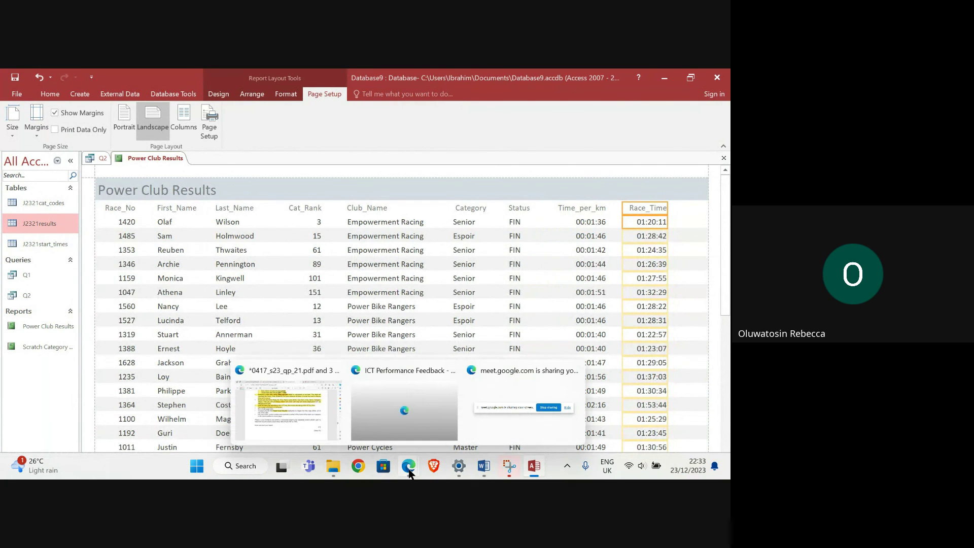
Step: Highlight the single-page-wide and title requirements in the question paper, and check the Power Club Results report in Access against them
{"action": "left_click", "coordinate": [301, 424]}
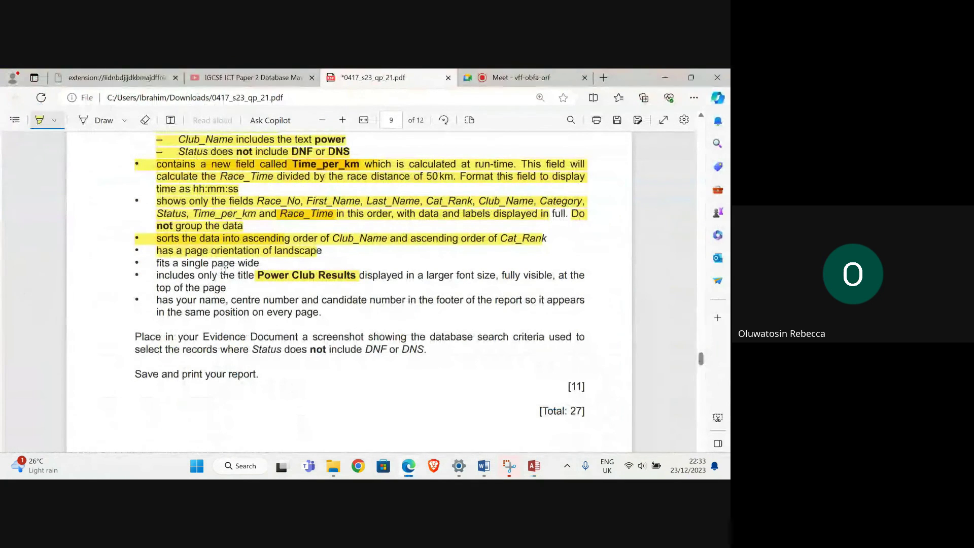
{"action": "left_click_drag", "start_coordinate": [156, 267], "coordinate": [238, 289]}
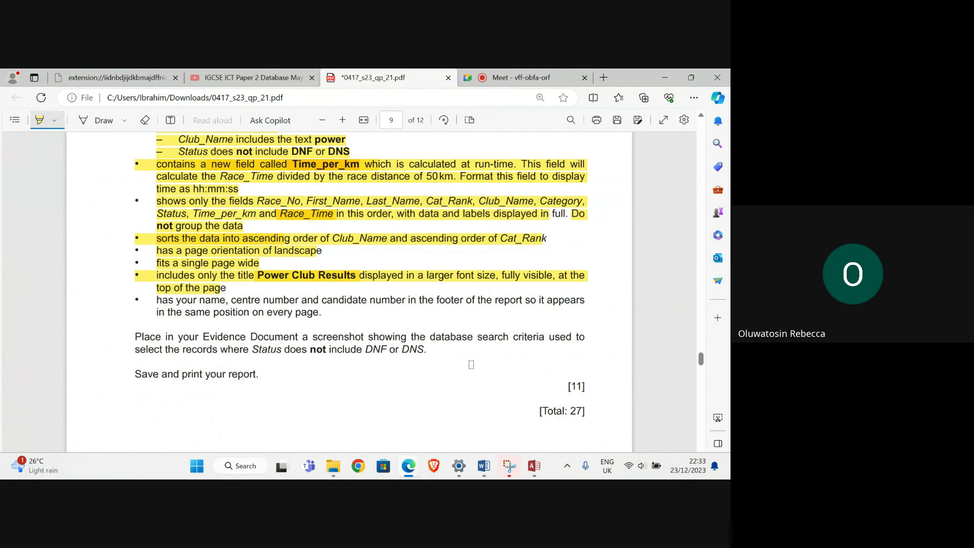
{"action": "mouse_move", "coordinate": [530, 467]}
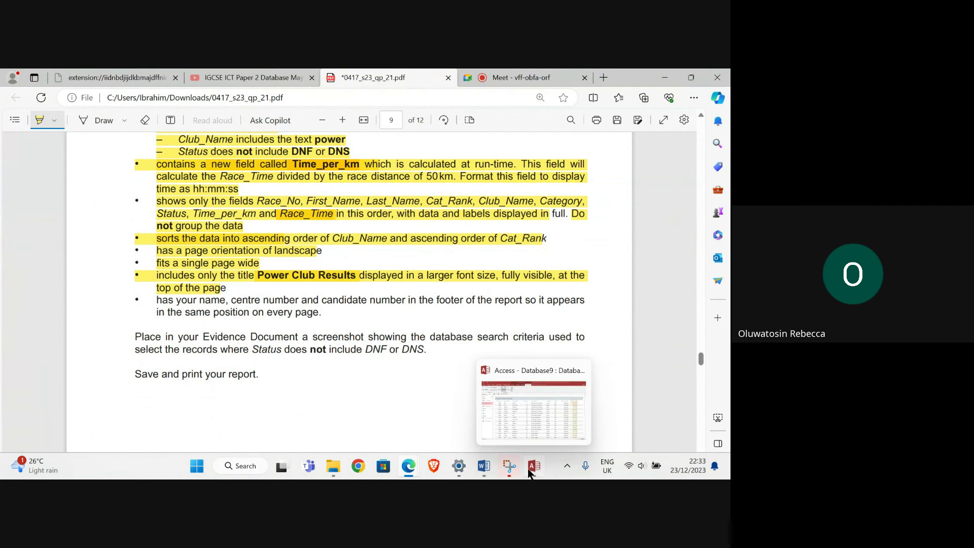
{"action": "left_click", "coordinate": [534, 426]}
{"action": "scroll", "coordinate": [266, 220], "scroll_direction": "down", "scroll_amount": 3}
{"action": "scroll", "coordinate": [253, 203], "scroll_direction": "up", "scroll_amount": 3}
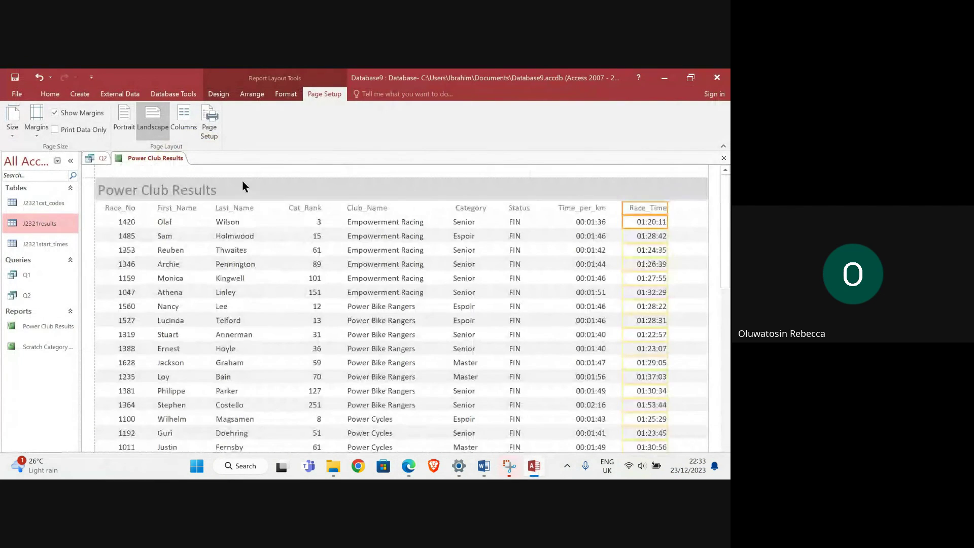
Step: In Design View, add a label about 5.5 cm wide to the middle of the page footer with the candidate's name, centre number and candidate number
{"action": "left_click", "coordinate": [49, 95]}
{"action": "left_click", "coordinate": [11, 130]}
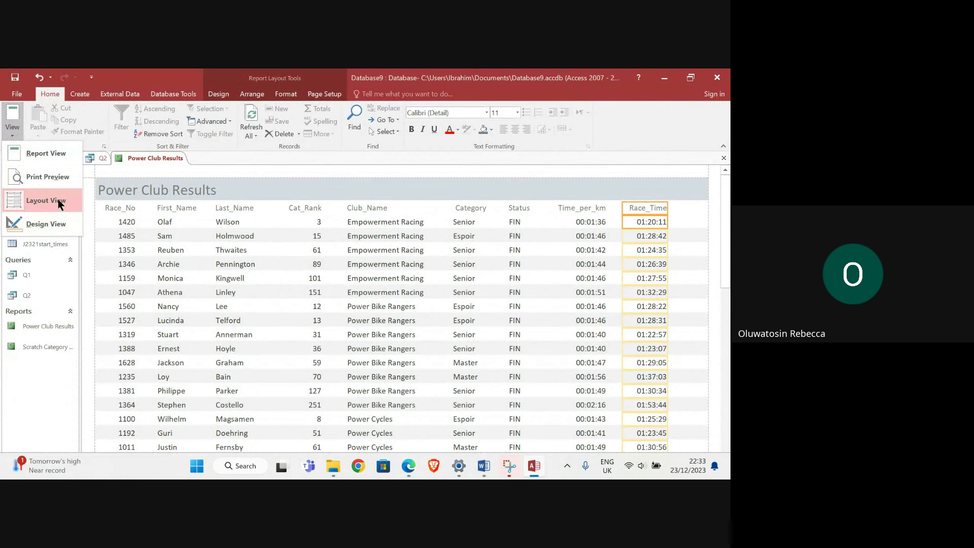
{"action": "left_click", "coordinate": [46, 224]}
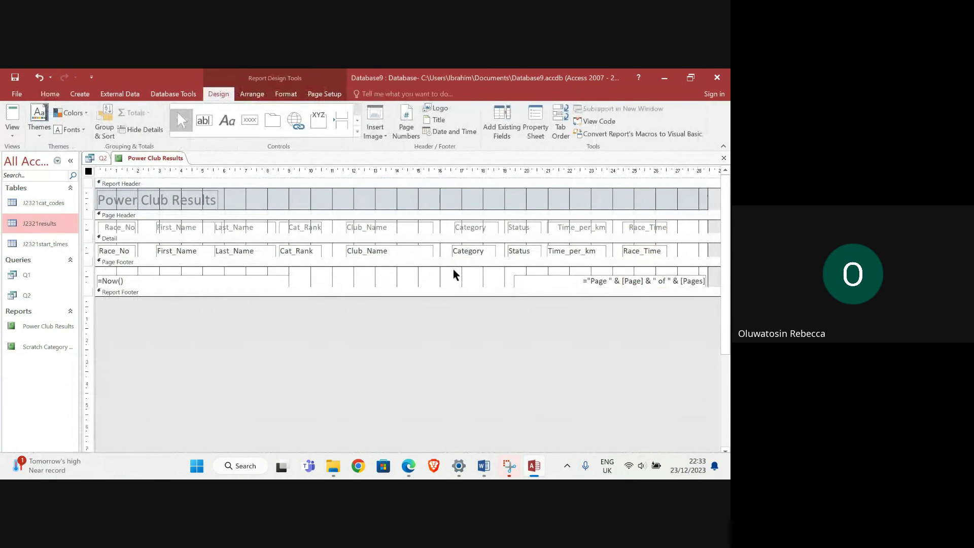
{"action": "left_click", "coordinate": [225, 121]}
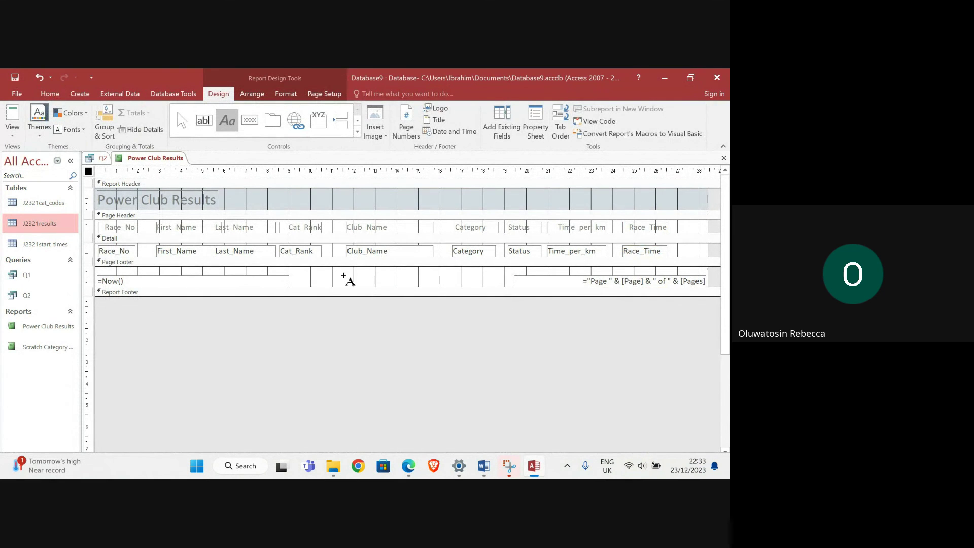
{"action": "left_click_drag", "start_coordinate": [314, 273], "coordinate": [436, 283]}
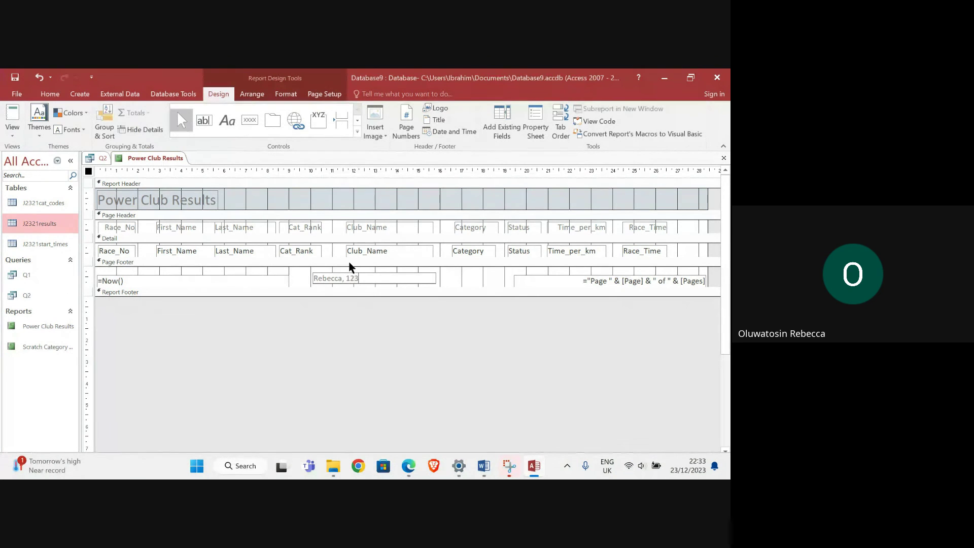
{"action": "type", "text": "Rebecca, 1234, 5678"}
Step: Check the report in Layout View and Print Preview, including the candidate details in the page footer and the title above the columns
{"action": "left_click", "coordinate": [15, 134]}
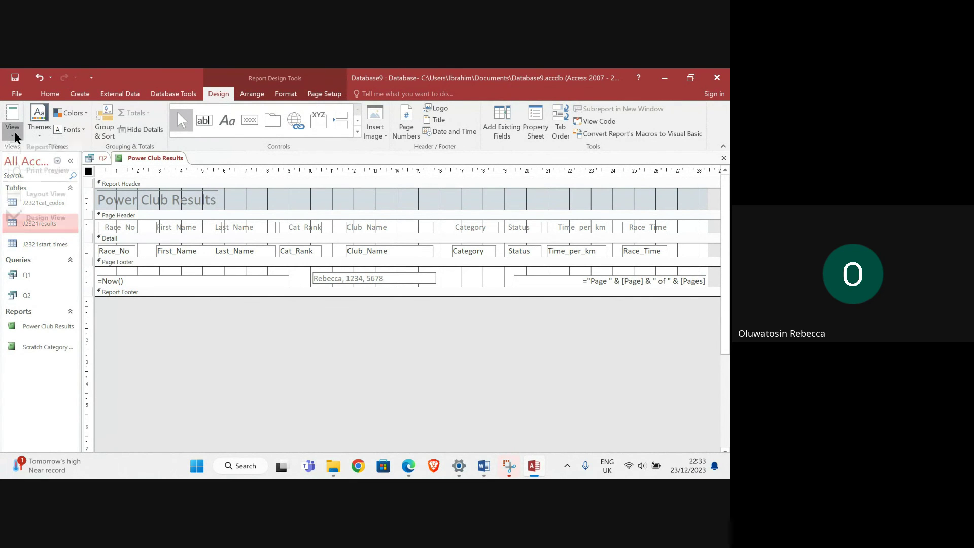
{"action": "left_click", "coordinate": [45, 194]}
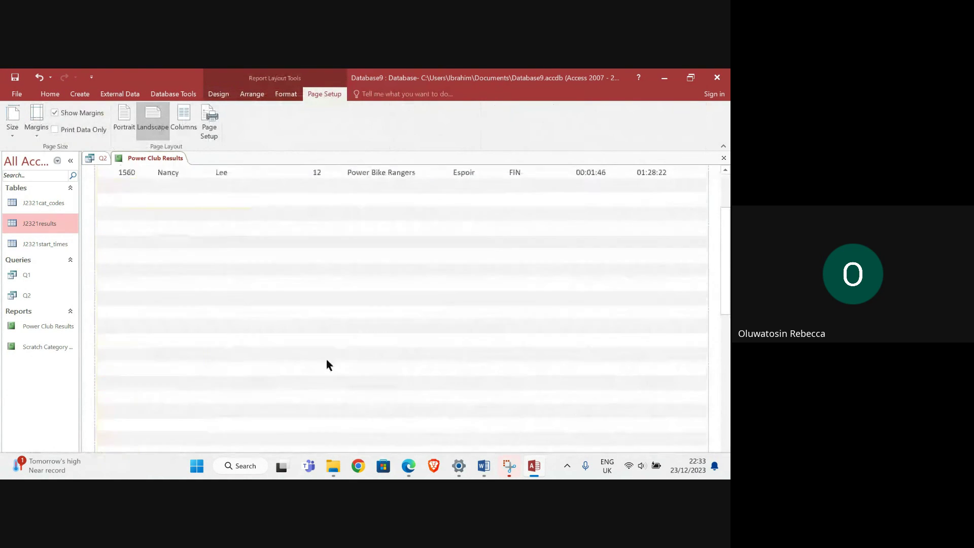
{"action": "scroll", "coordinate": [330, 367], "scroll_direction": "down", "scroll_amount": 4}
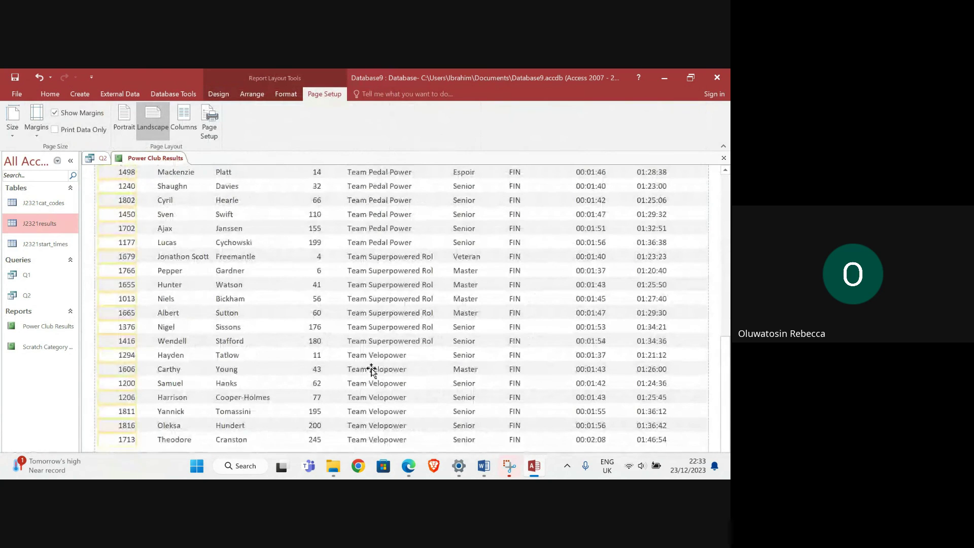
{"action": "left_click", "coordinate": [50, 94]}
{"action": "left_click", "coordinate": [12, 135]}
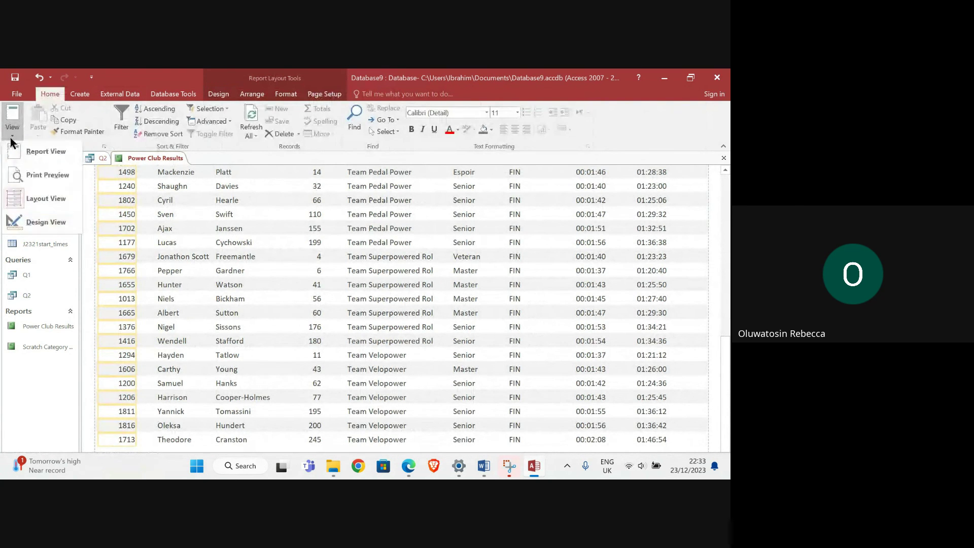
{"action": "left_click", "coordinate": [42, 176]}
{"action": "scroll", "coordinate": [393, 327], "scroll_direction": "down", "scroll_amount": 5}
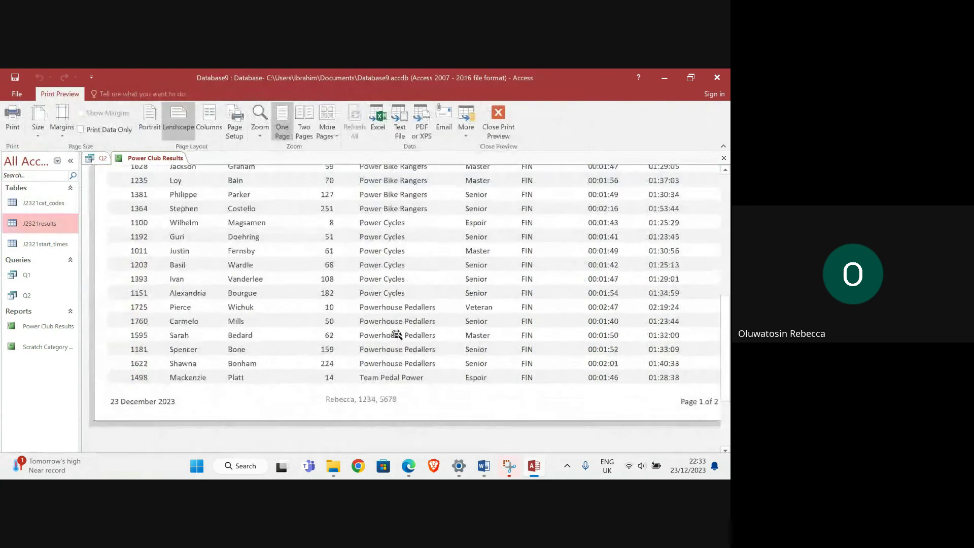
{"action": "scroll", "coordinate": [396, 334], "scroll_direction": "down", "scroll_amount": 3}
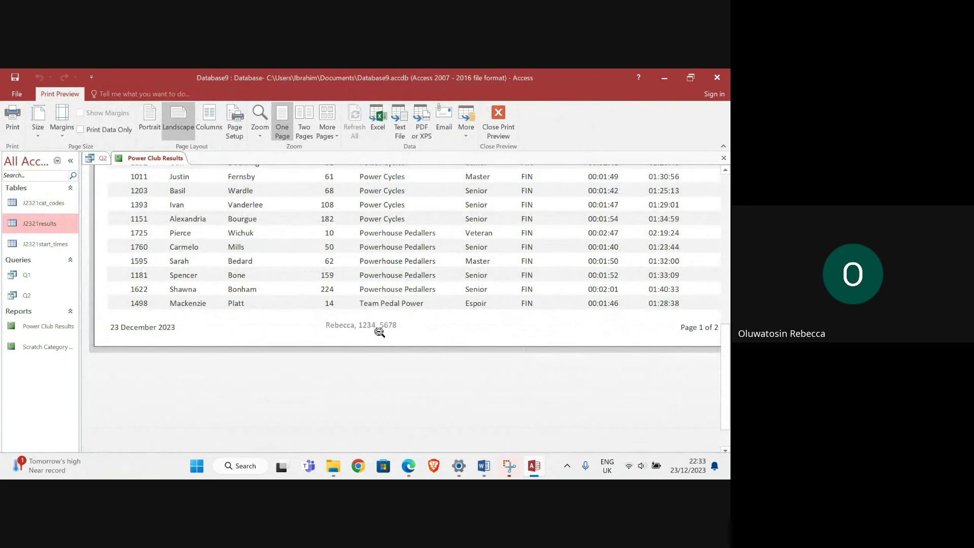
{"action": "scroll", "coordinate": [401, 325], "scroll_direction": "up", "scroll_amount": 5}
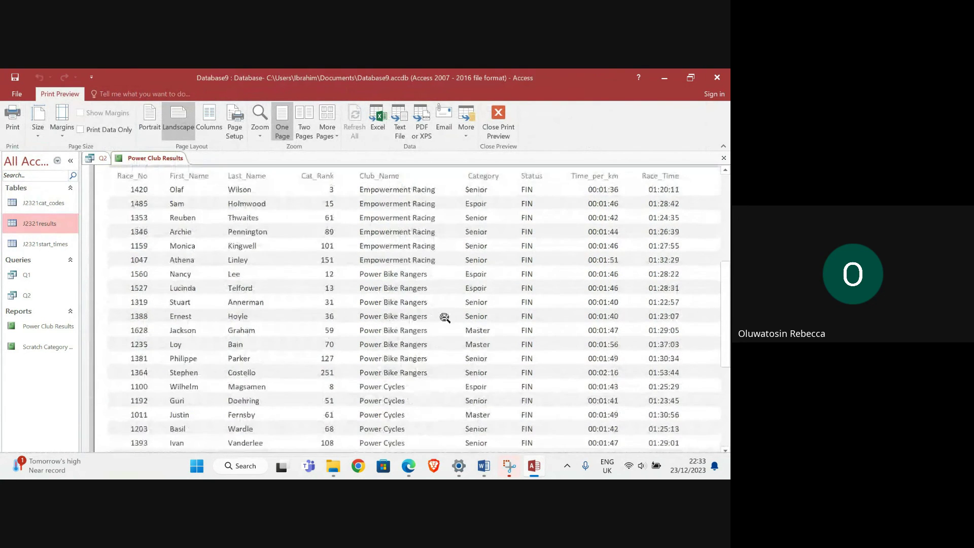
{"action": "scroll", "coordinate": [445, 317], "scroll_direction": "up", "scroll_amount": 2}
Step: Read question 21's footer and evidence requirements in the question paper in Edge, and return to the report preview in Access
{"action": "mouse_move", "coordinate": [408, 465]}
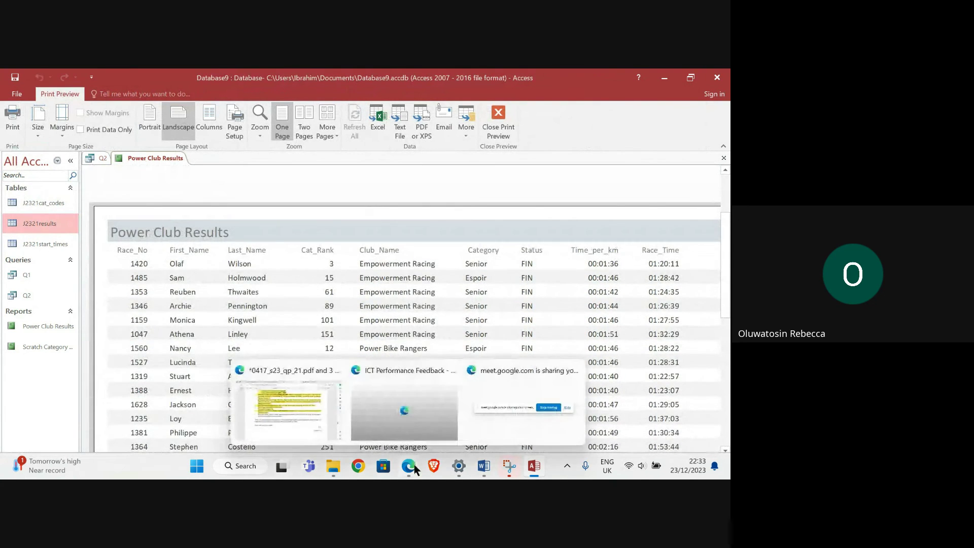
{"action": "left_click", "coordinate": [284, 419]}
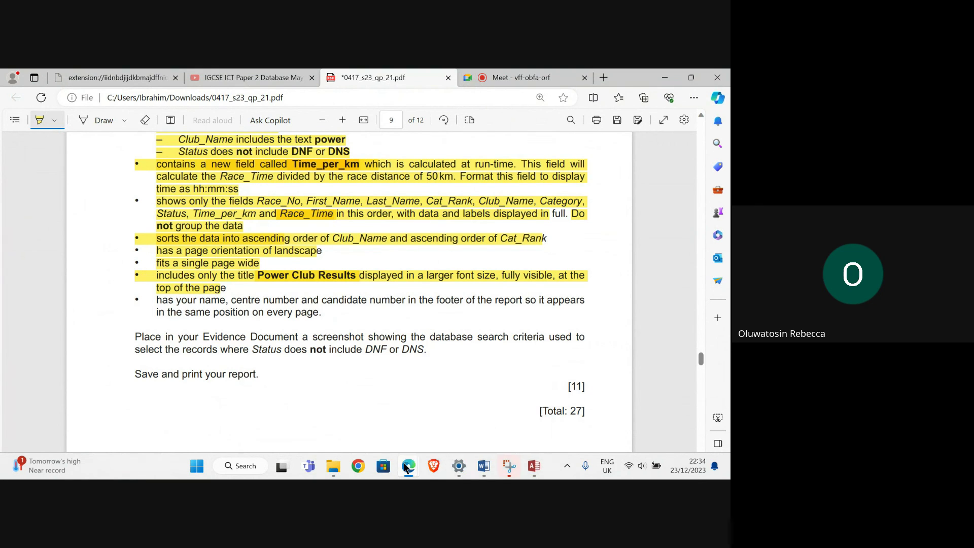
{"action": "mouse_move", "coordinate": [405, 469]}
{"action": "mouse_move", "coordinate": [534, 470]}
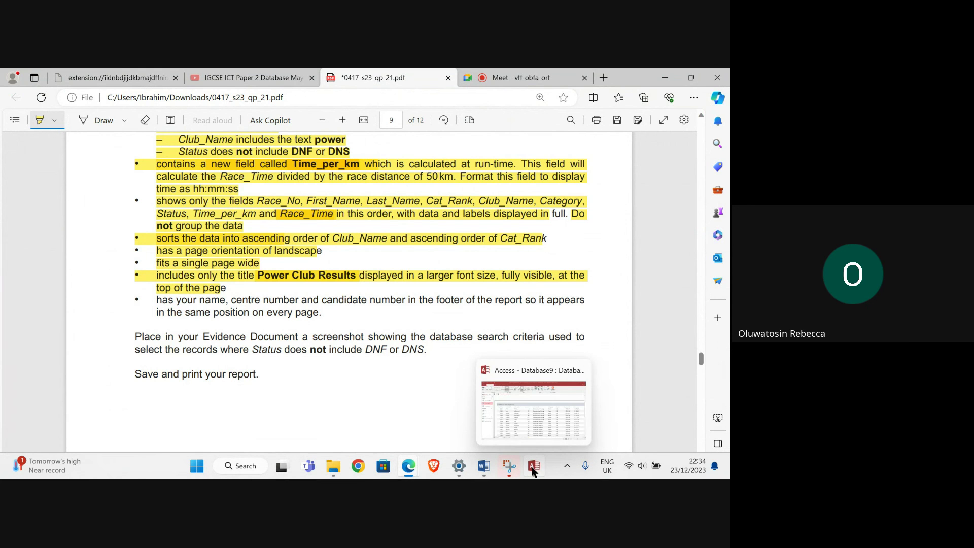
{"action": "left_click", "coordinate": [540, 423]}
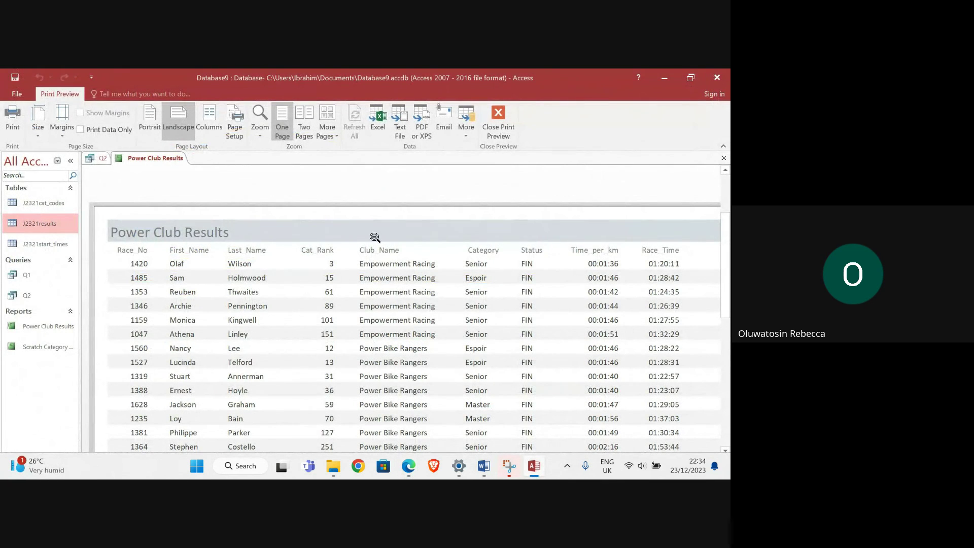
{"action": "scroll", "coordinate": [377, 238], "scroll_direction": "down", "scroll_amount": 1}
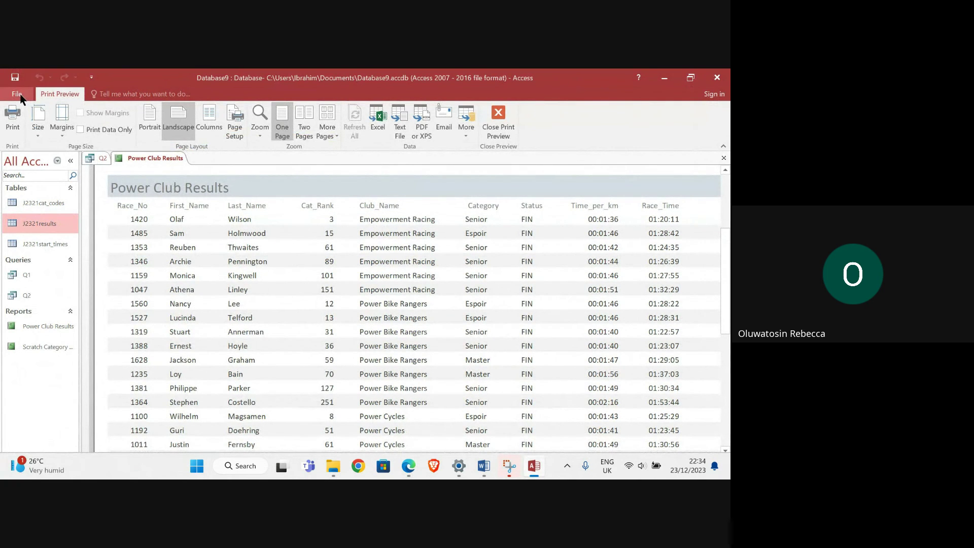
Step: Leave the report preview, open query Q2 in Design View, and capture its Status column with the criteria using Snipping Tool
{"action": "left_click", "coordinate": [498, 122]}
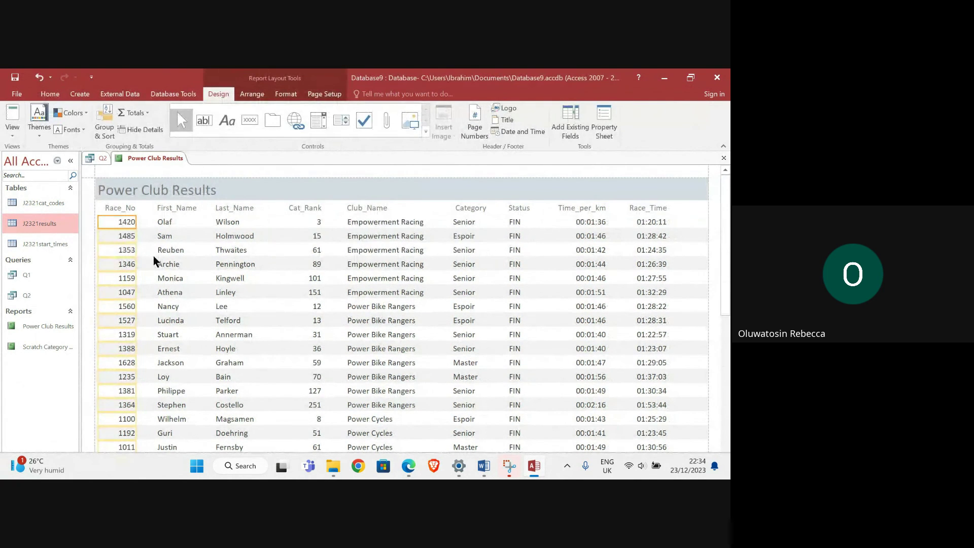
{"action": "left_click", "coordinate": [99, 158]}
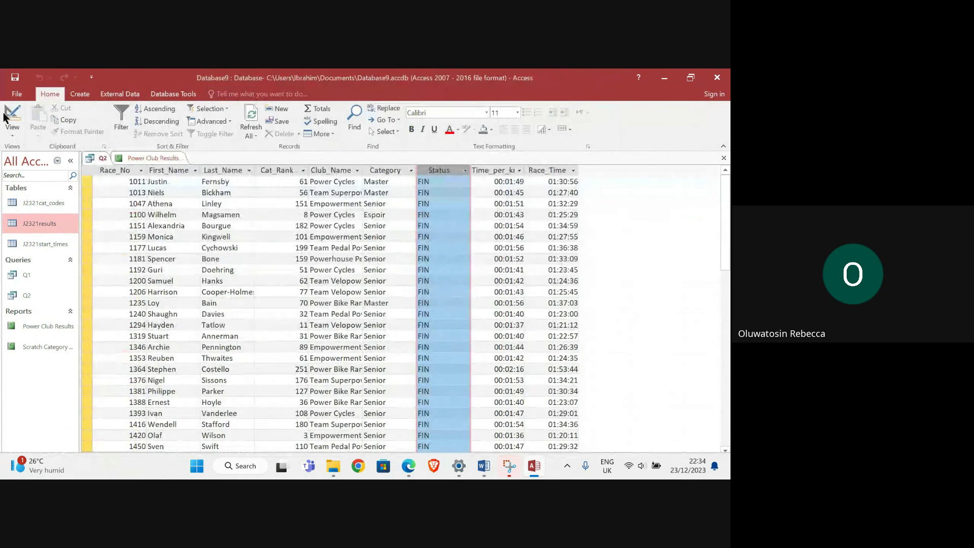
{"action": "left_click", "coordinate": [7, 118]}
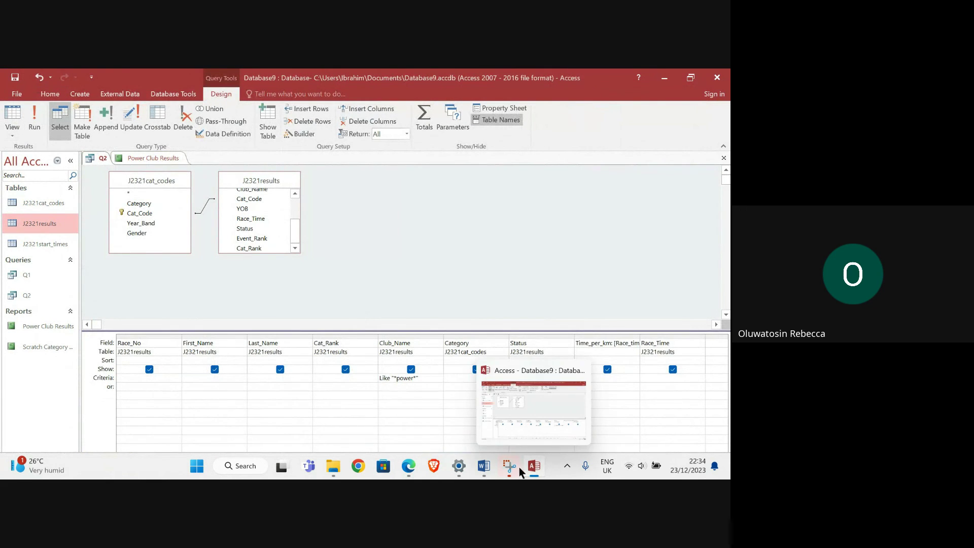
{"action": "mouse_move", "coordinate": [510, 462]}
{"action": "left_click", "coordinate": [504, 419]}
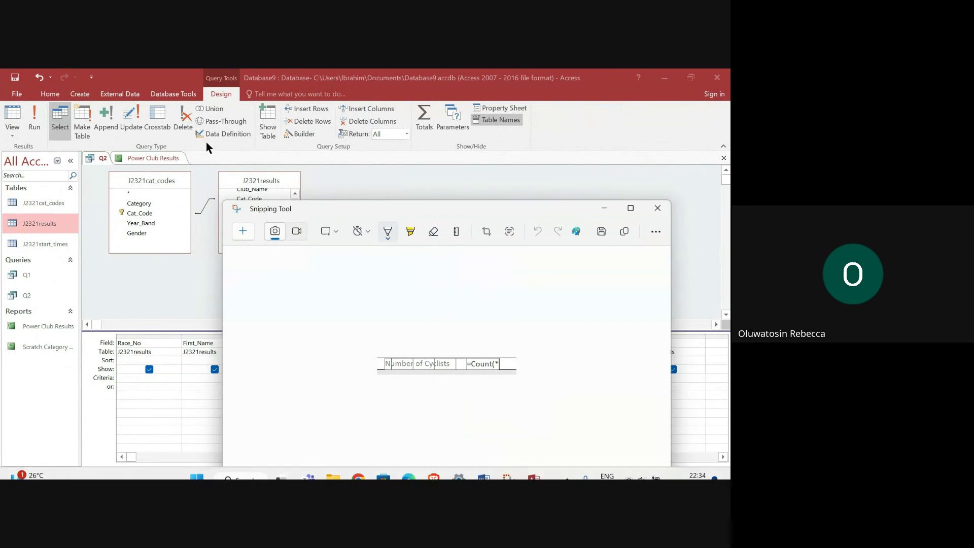
{"action": "left_click", "coordinate": [242, 232]}
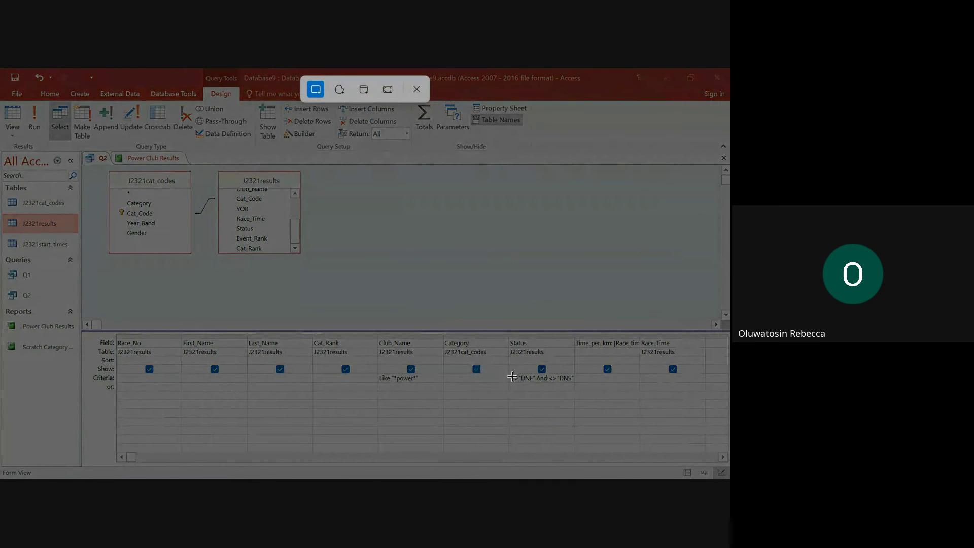
{"action": "left_click_drag", "start_coordinate": [505, 331], "coordinate": [576, 399]}
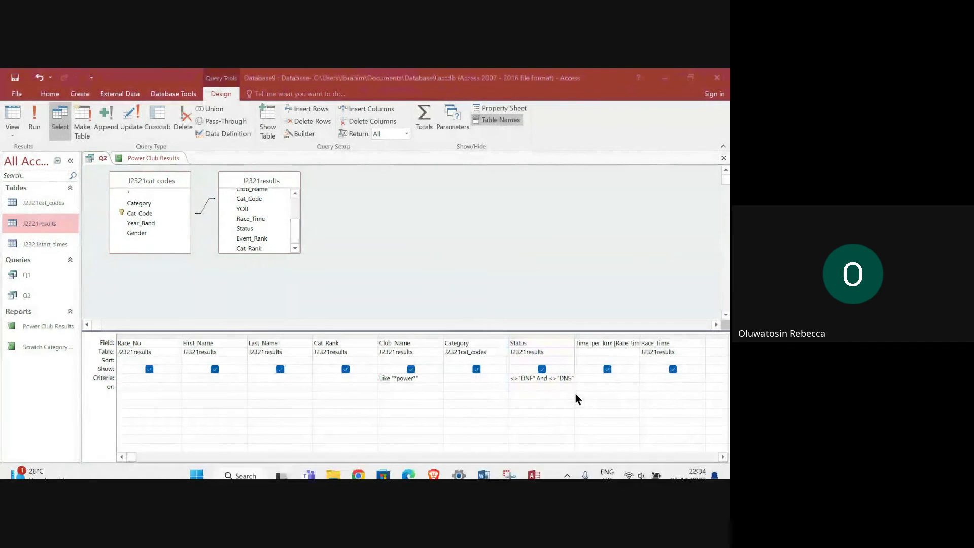
Step: Switch to the evidence document in Word and paste the Status criteria screenshot under "Step 21 evidence:"
{"action": "mouse_move", "coordinate": [484, 466]}
{"action": "left_click", "coordinate": [451, 424]}
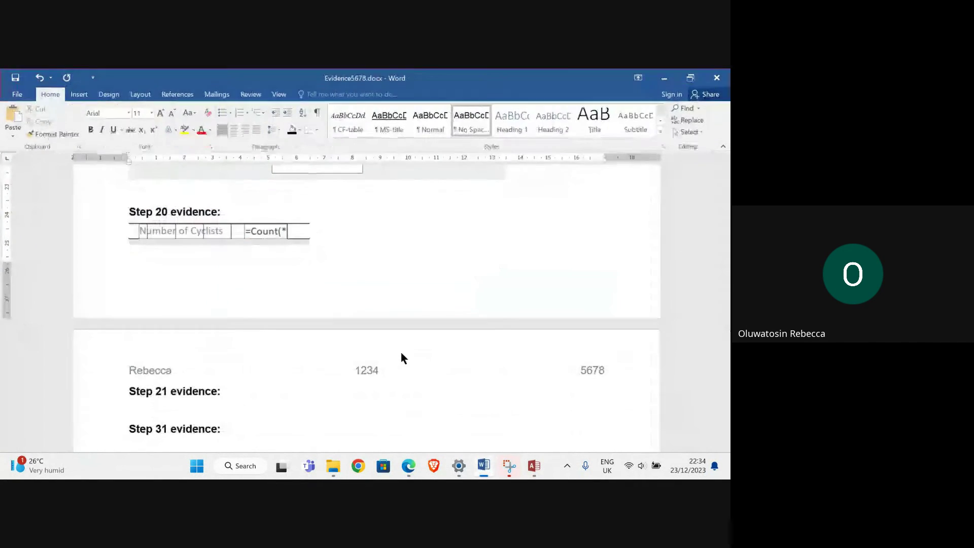
{"action": "scroll", "coordinate": [274, 337], "scroll_direction": "down", "scroll_amount": 3}
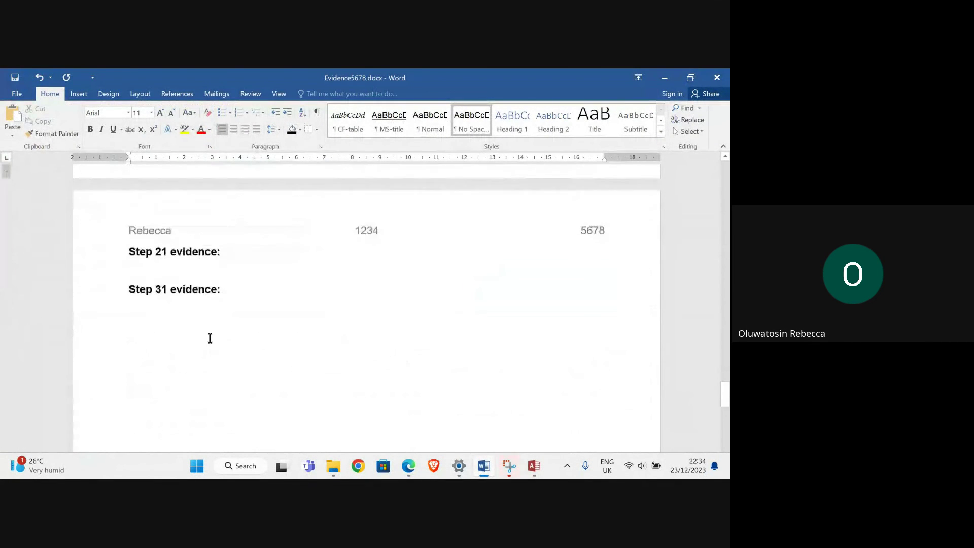
{"action": "left_click", "coordinate": [157, 273]}
{"action": "key", "text": "ctrl+v"}
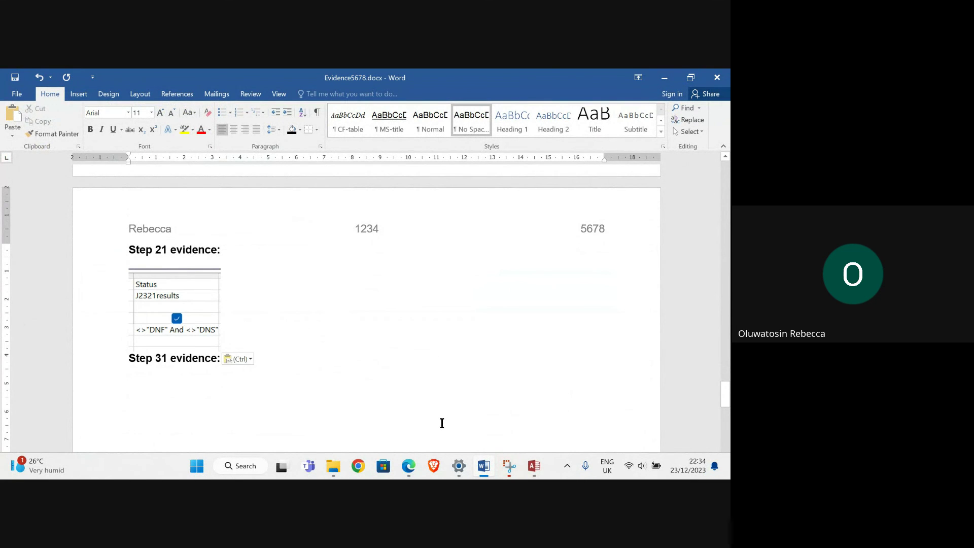
Step: Switch to the question paper in Edge and highlight the instruction about placing the search criteria screenshot in the Evidence Document
{"action": "mouse_move", "coordinate": [416, 455]}
{"action": "left_click", "coordinate": [278, 405]}
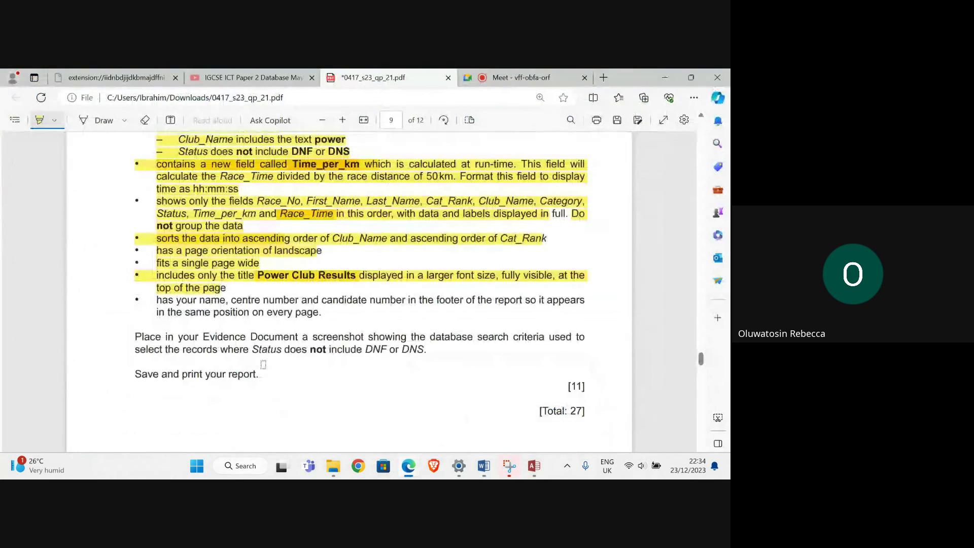
{"action": "scroll", "coordinate": [255, 341], "scroll_direction": "up", "scroll_amount": 5}
{"action": "scroll", "coordinate": [256, 340], "scroll_direction": "down", "scroll_amount": 8}
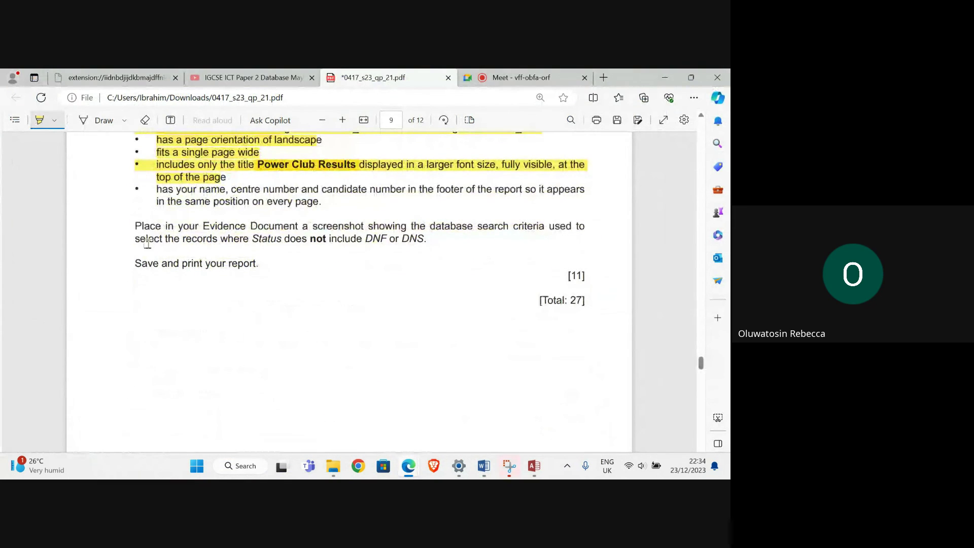
{"action": "mouse_move", "coordinate": [134, 227]}
{"action": "left_mouse_down"}
{"action": "mouse_move", "coordinate": [373, 261]}
{"action": "mouse_move", "coordinate": [452, 257]}
{"action": "left_mouse_up"}
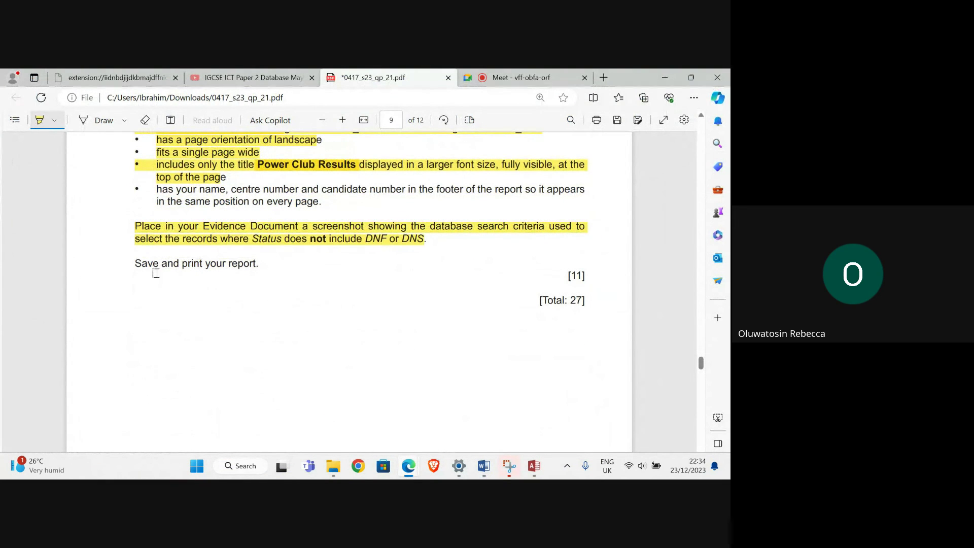
Step: Switch to Access and save the Power Club Results report
{"action": "left_click", "coordinate": [539, 471]}
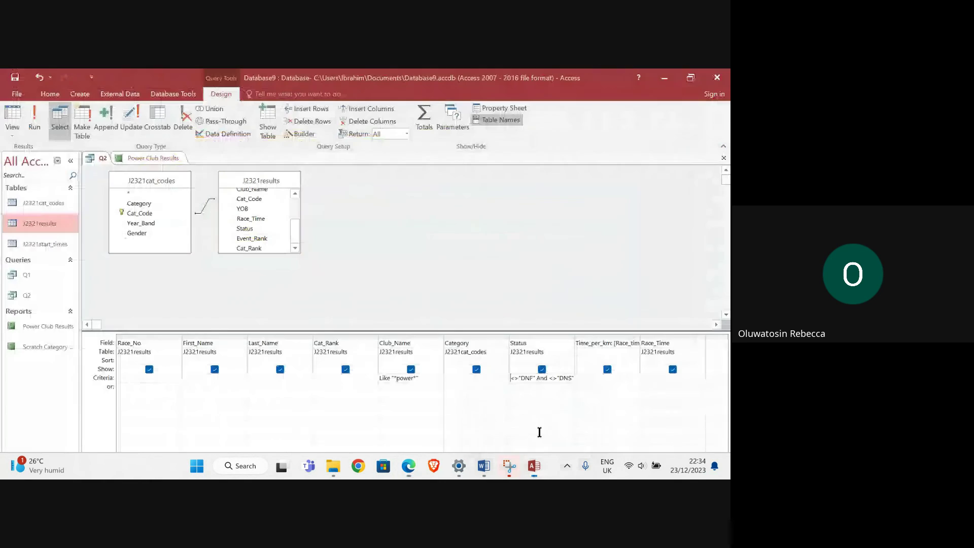
{"action": "left_click", "coordinate": [148, 158]}
{"action": "right_click", "coordinate": [150, 158]}
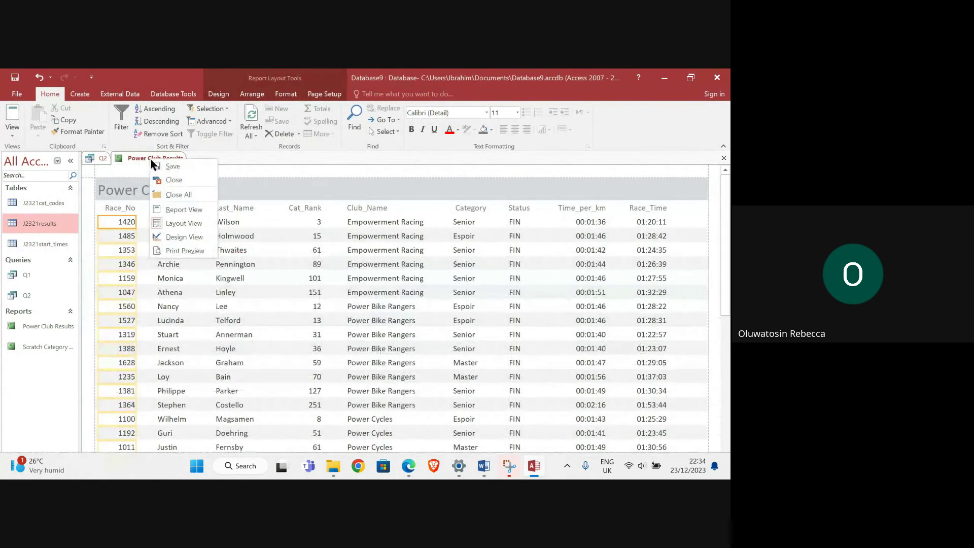
{"action": "left_click", "coordinate": [181, 171]}
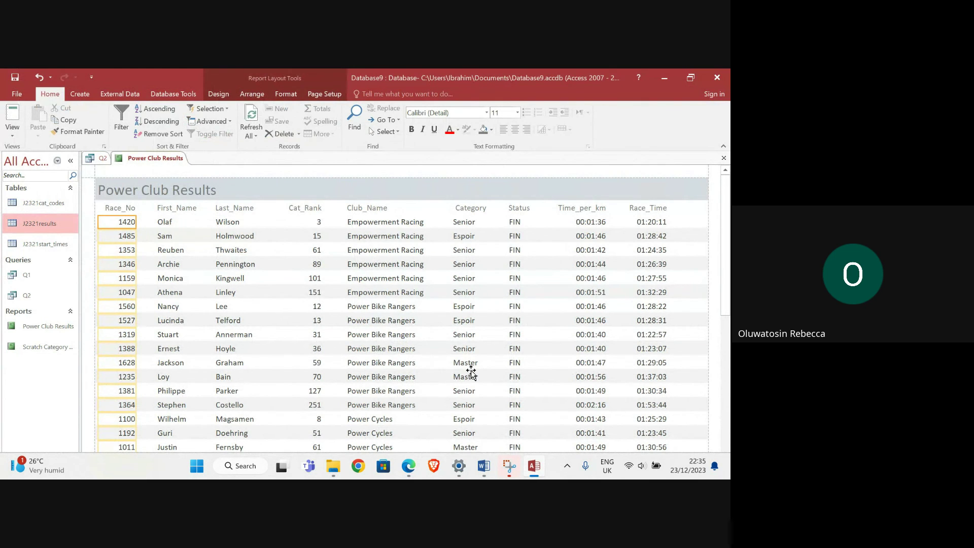
Step: Return to the question paper in Edge and review question 21's full list of requirements on page 9
{"action": "mouse_move", "coordinate": [408, 466]}
{"action": "left_click", "coordinate": [250, 403]}
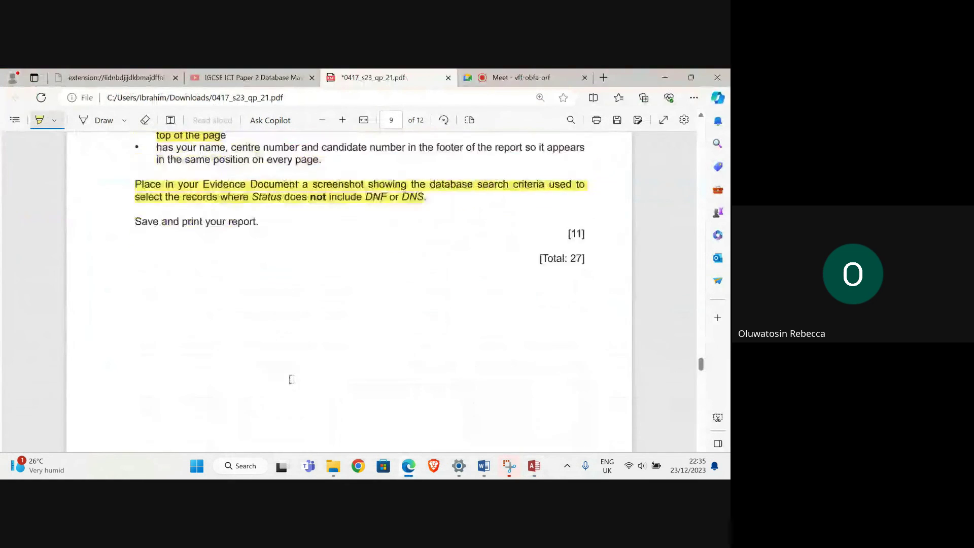
{"action": "scroll", "coordinate": [287, 361], "scroll_direction": "down", "scroll_amount": 8}
{"action": "scroll", "coordinate": [287, 348], "scroll_direction": "up", "scroll_amount": 10}
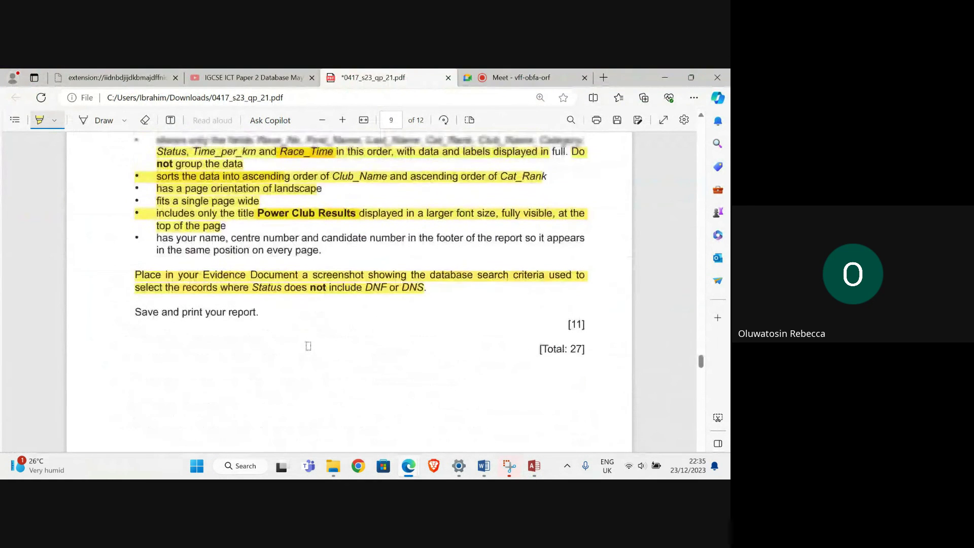
{"action": "scroll", "coordinate": [308, 346], "scroll_direction": "up", "scroll_amount": 4}
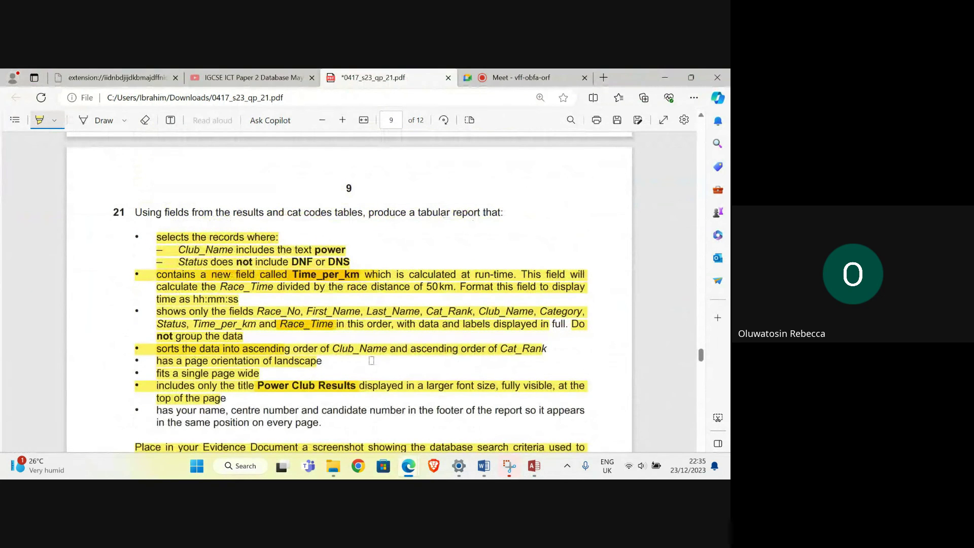